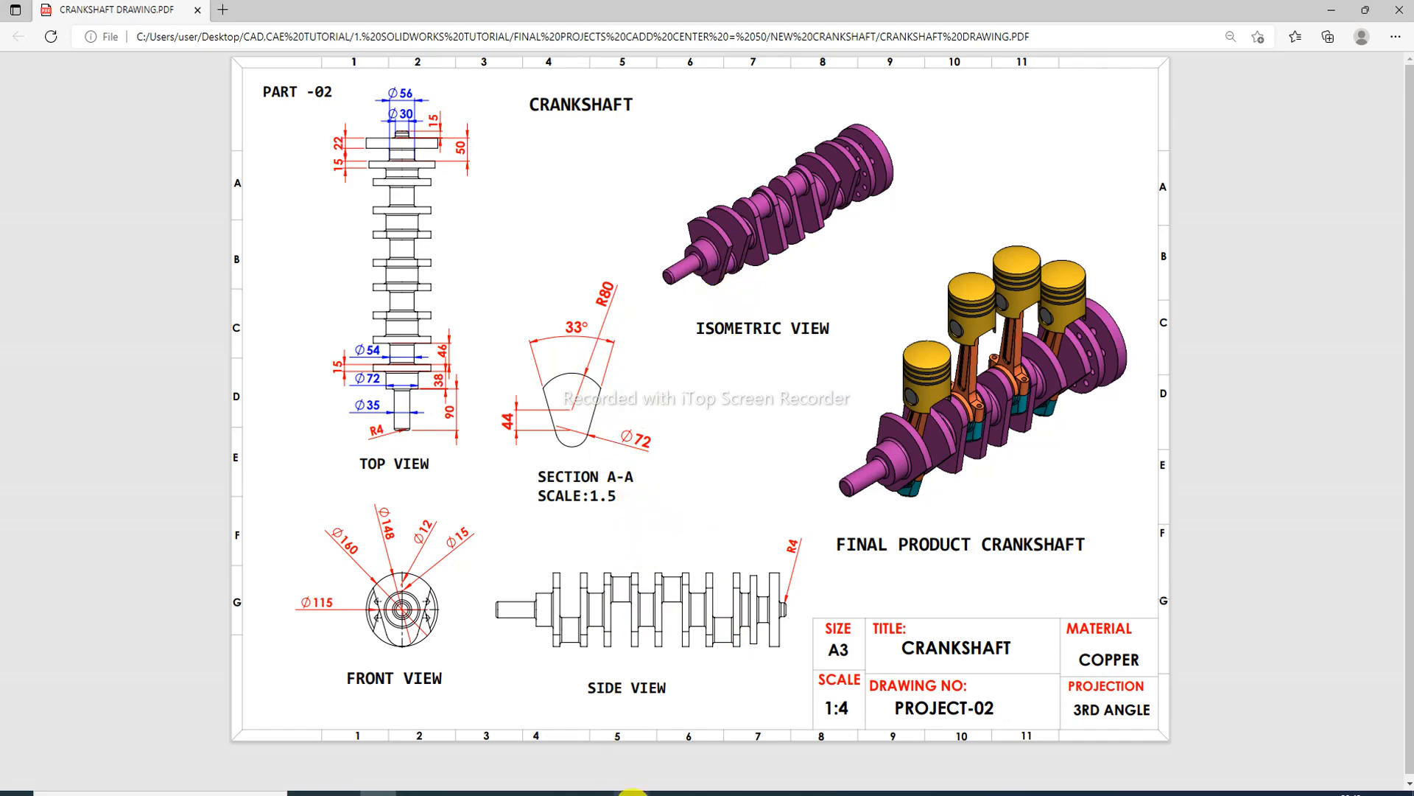
# - Switch from the PDF drawing to SOLIDWORKS and create a new part document
pyautogui.click(632, 792)
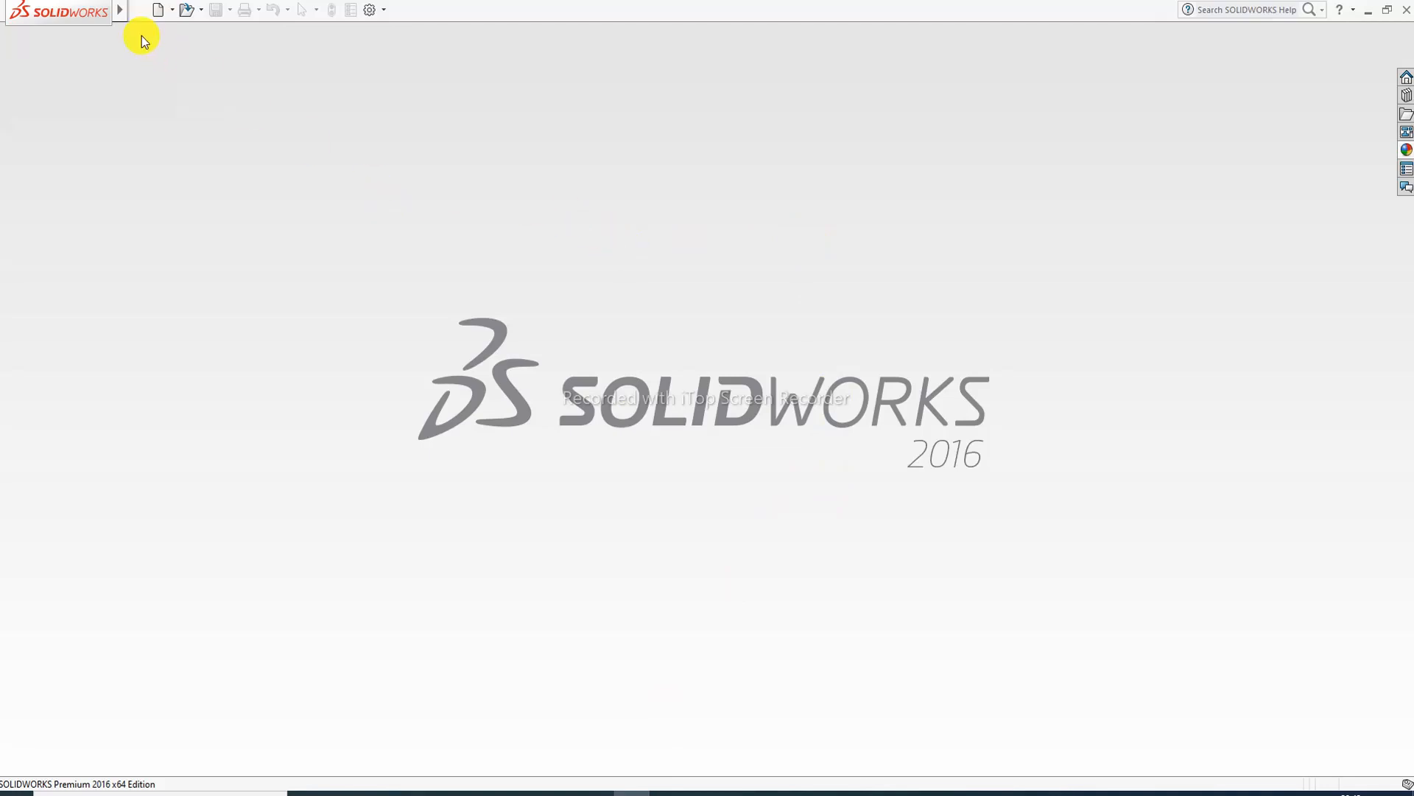
pyautogui.click(159, 11)
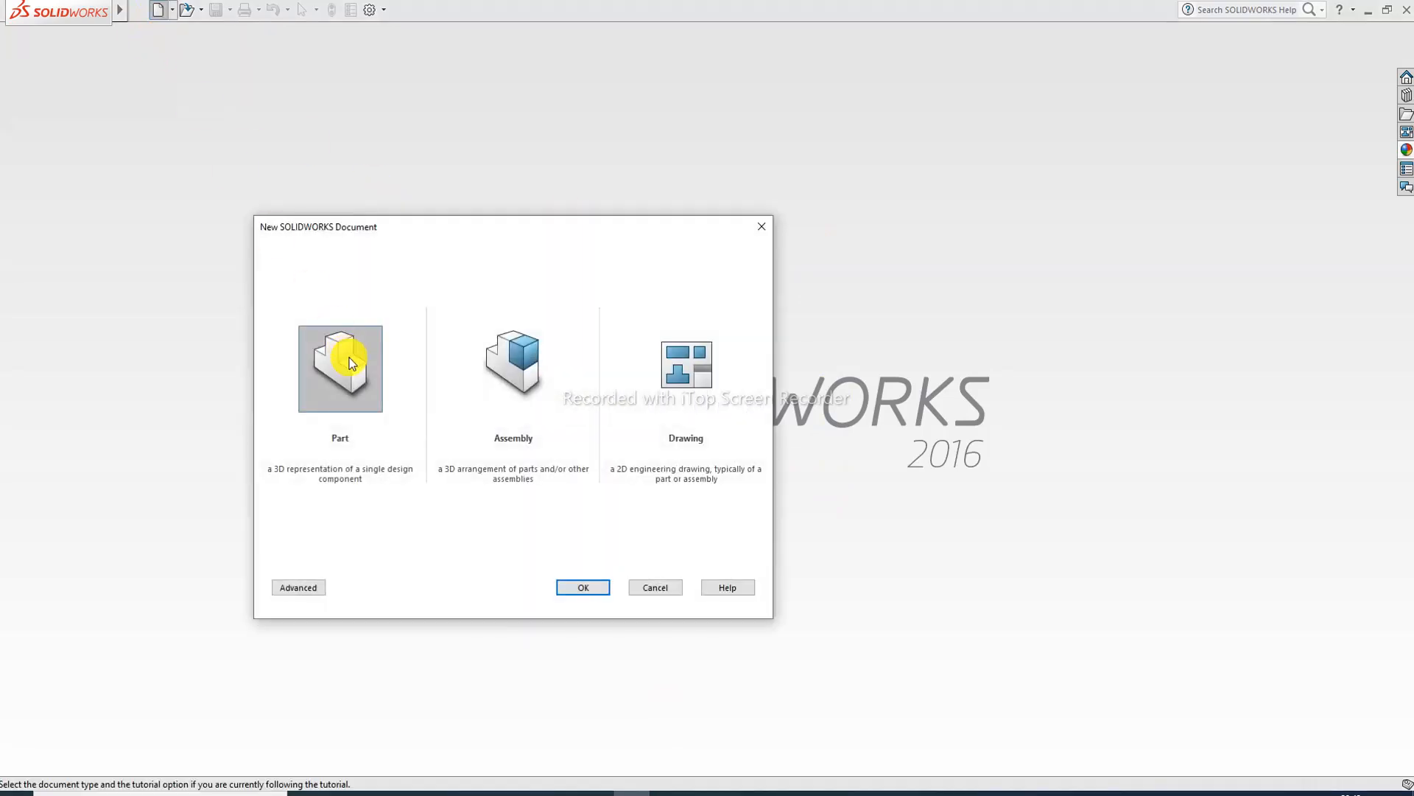
pyautogui.click(586, 588)
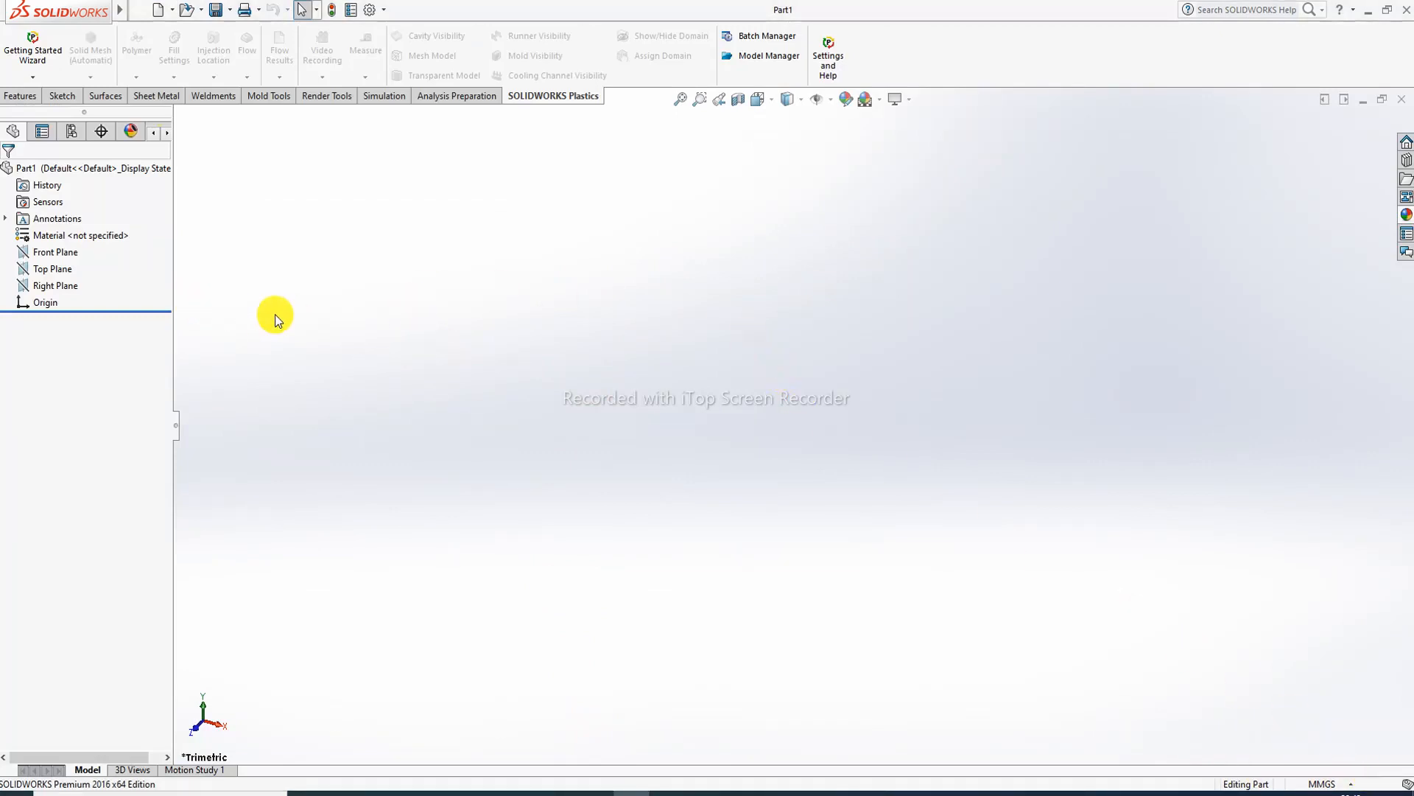
# - Start a sketch on the Front Plane and check the Section A-A dimensions in the crankshaft PDF drawing
pyautogui.click(61, 253)
pyautogui.click(68, 233)
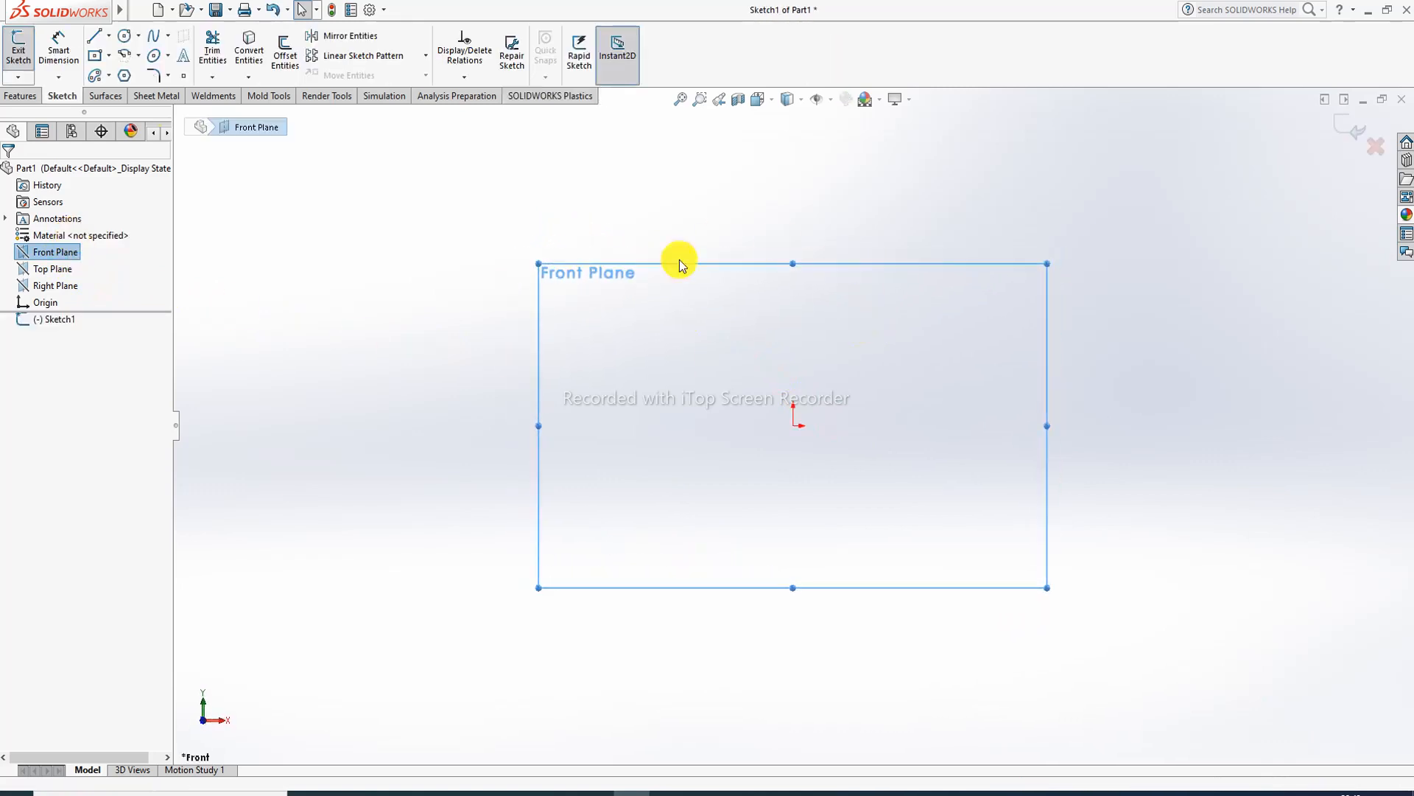
pyautogui.click(380, 788)
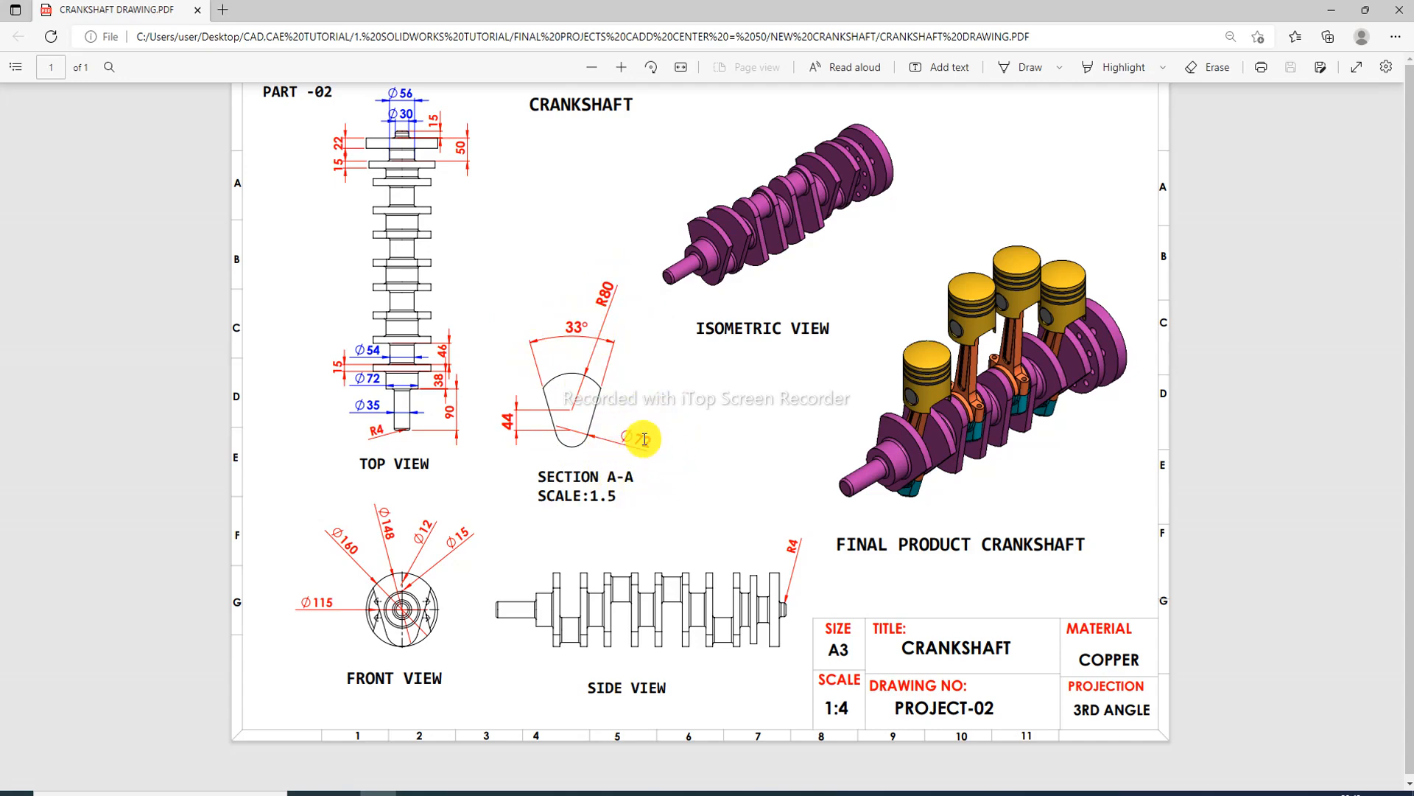
pyautogui.click(383, 792)
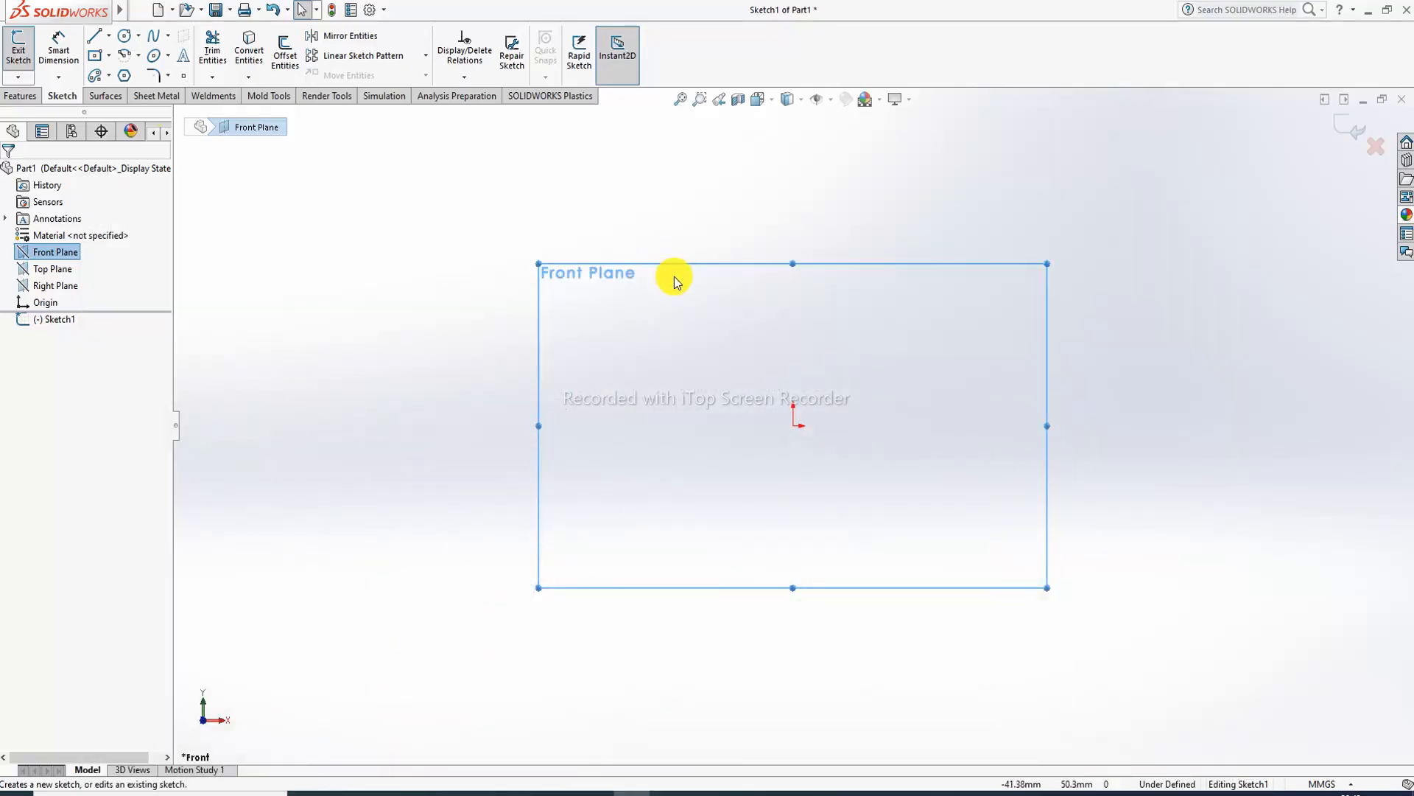
# - Draw a vertical centerline about 149 mm long through the origin
pyautogui.click(109, 35)
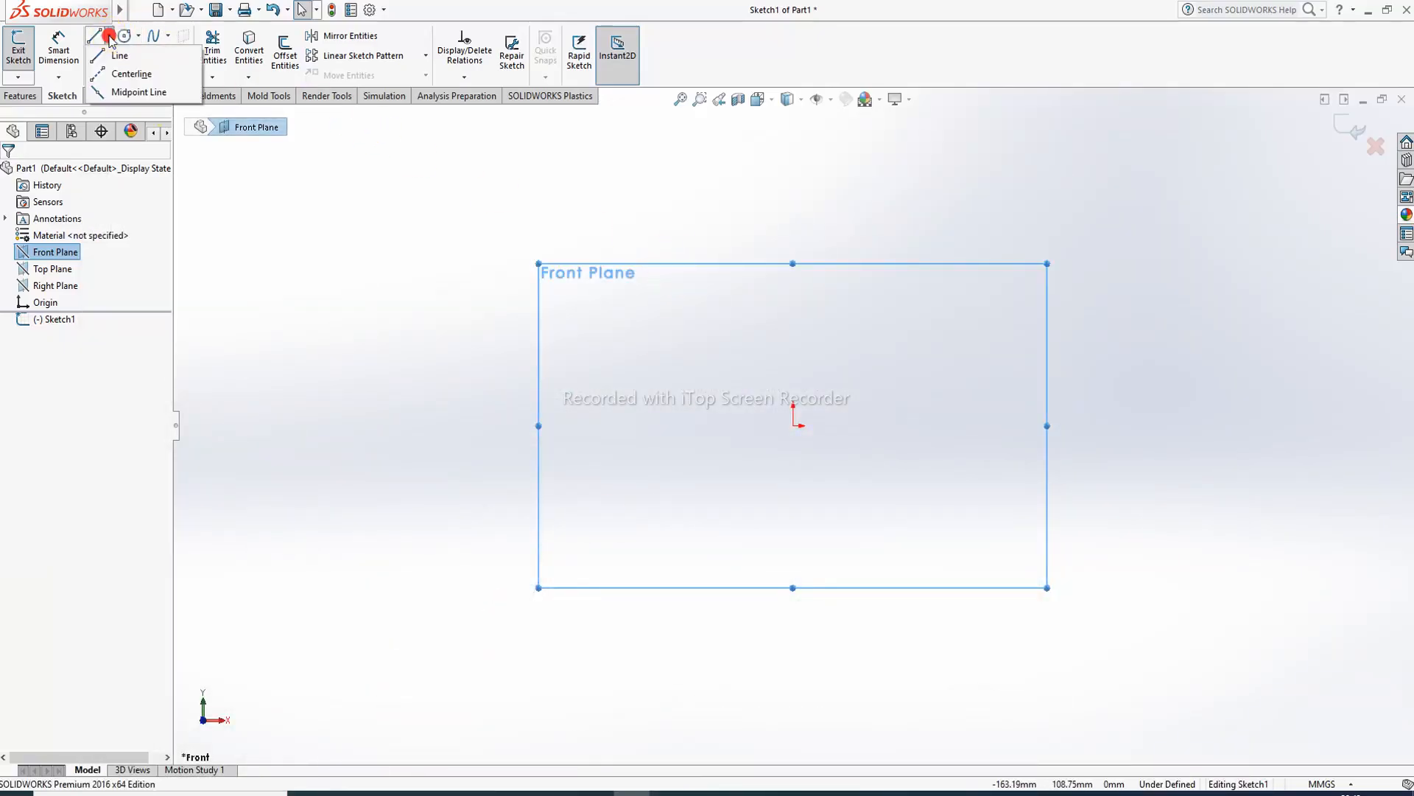
pyautogui.click(124, 75)
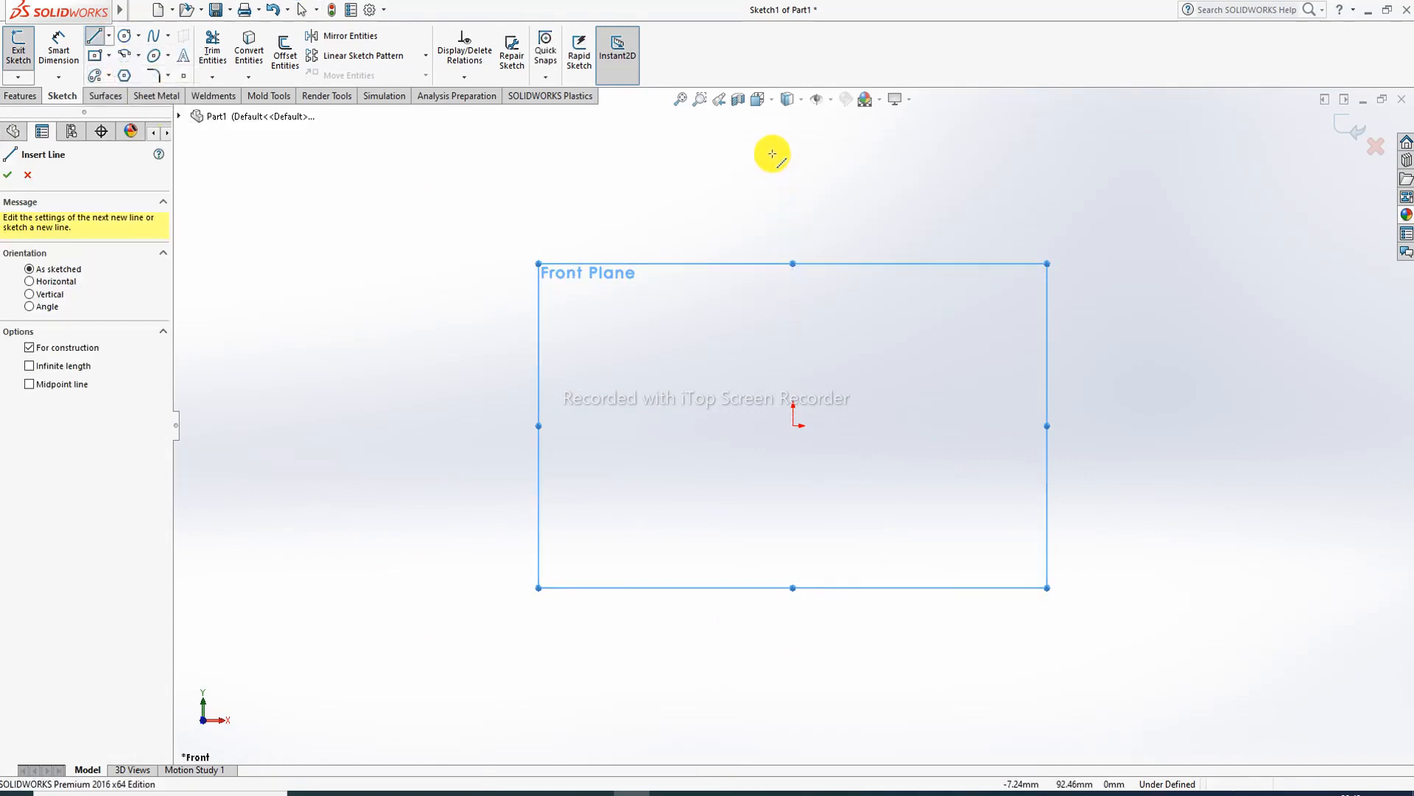
pyautogui.click(794, 173)
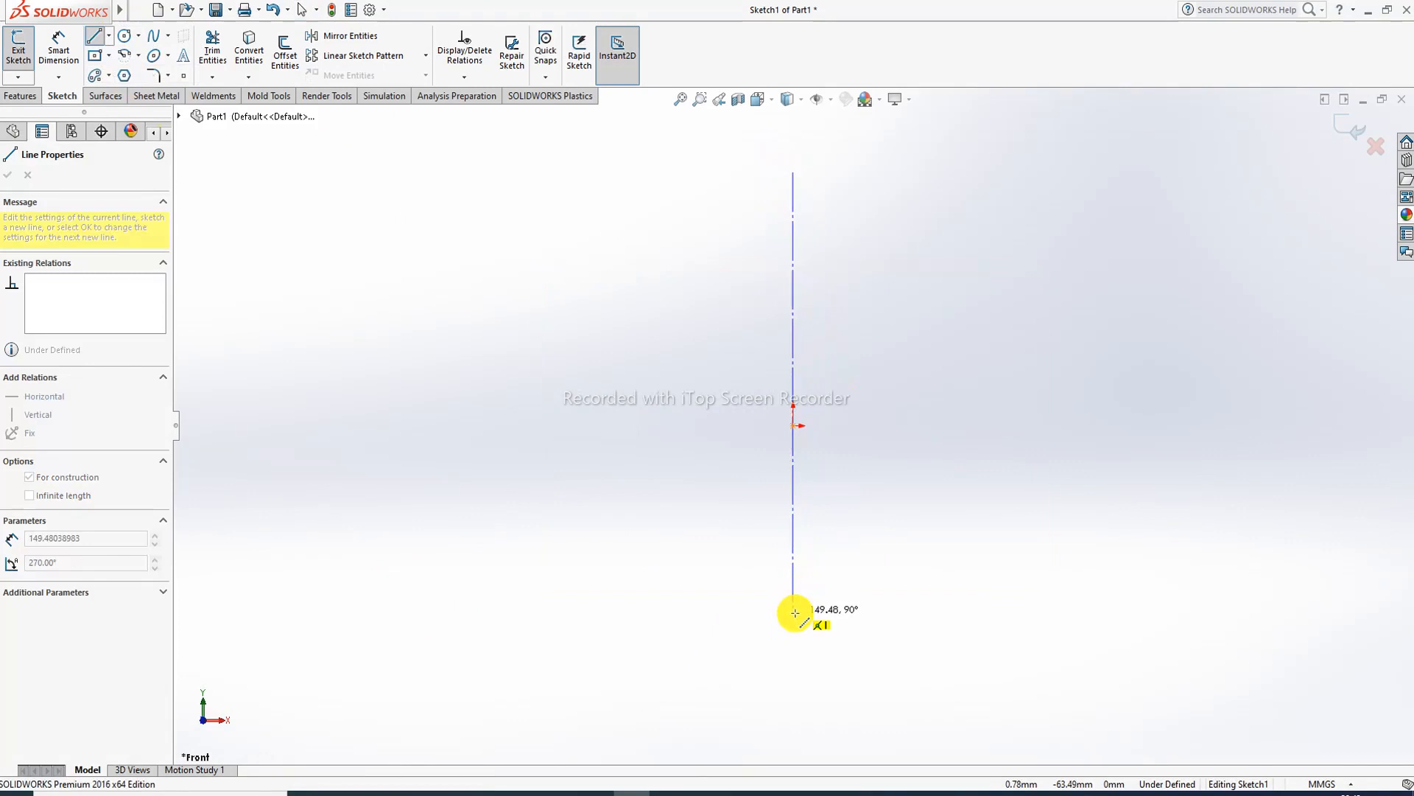
pyautogui.click(794, 612)
pyautogui.rightClick(906, 433)
pyautogui.click(933, 448)
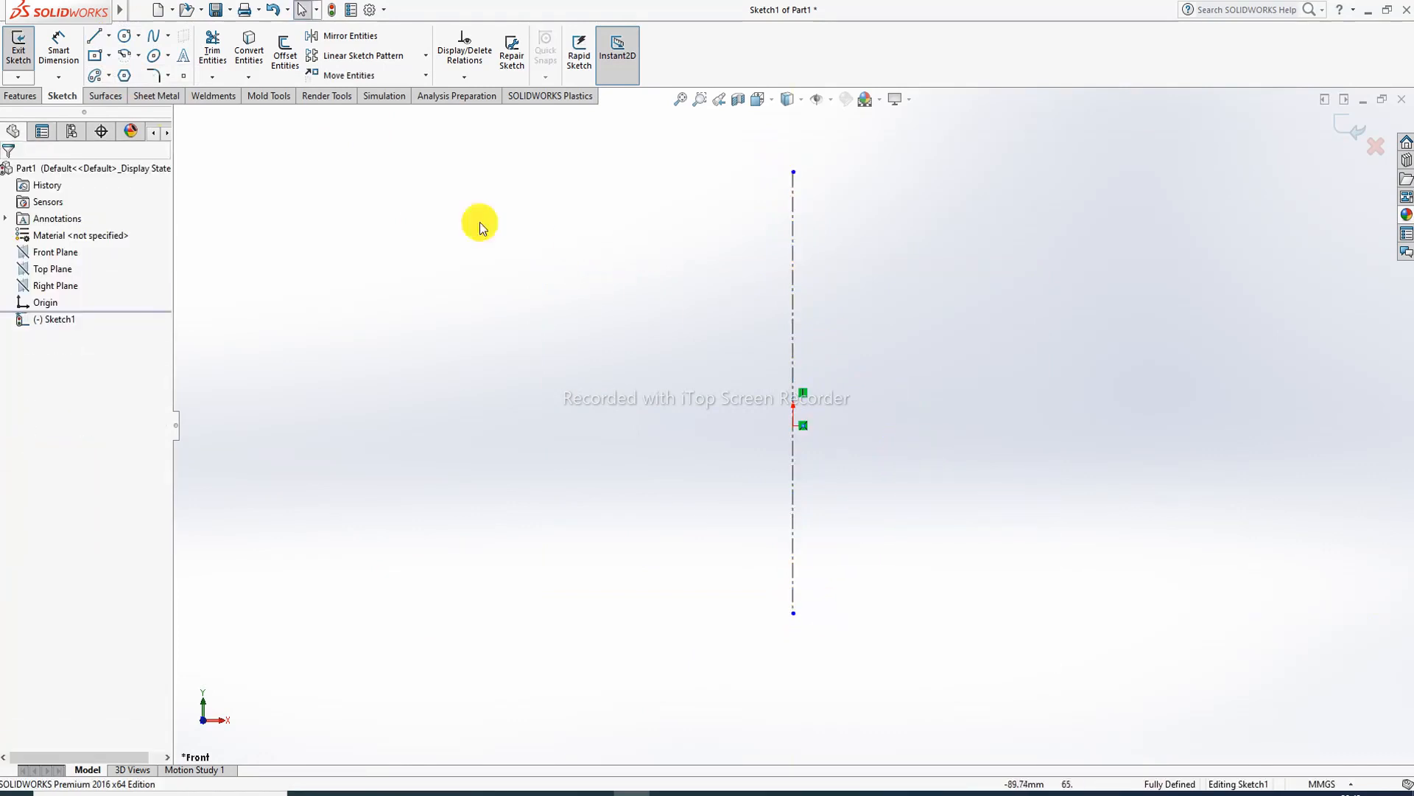
# - Draw a horizontal centerline about 114 mm long through the origin, crossing the vertical one
pyautogui.click(109, 37)
pyautogui.click(125, 83)
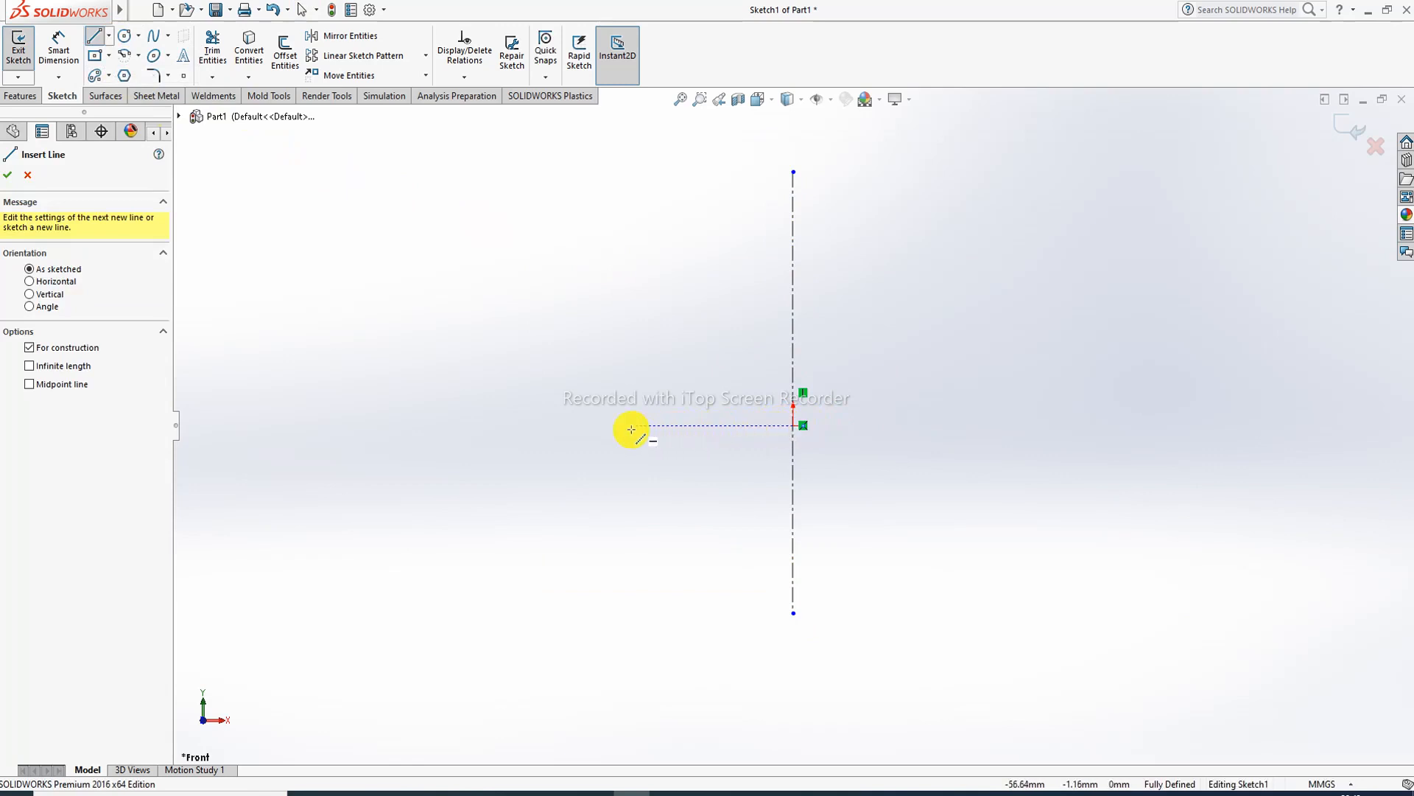
pyautogui.click(631, 426)
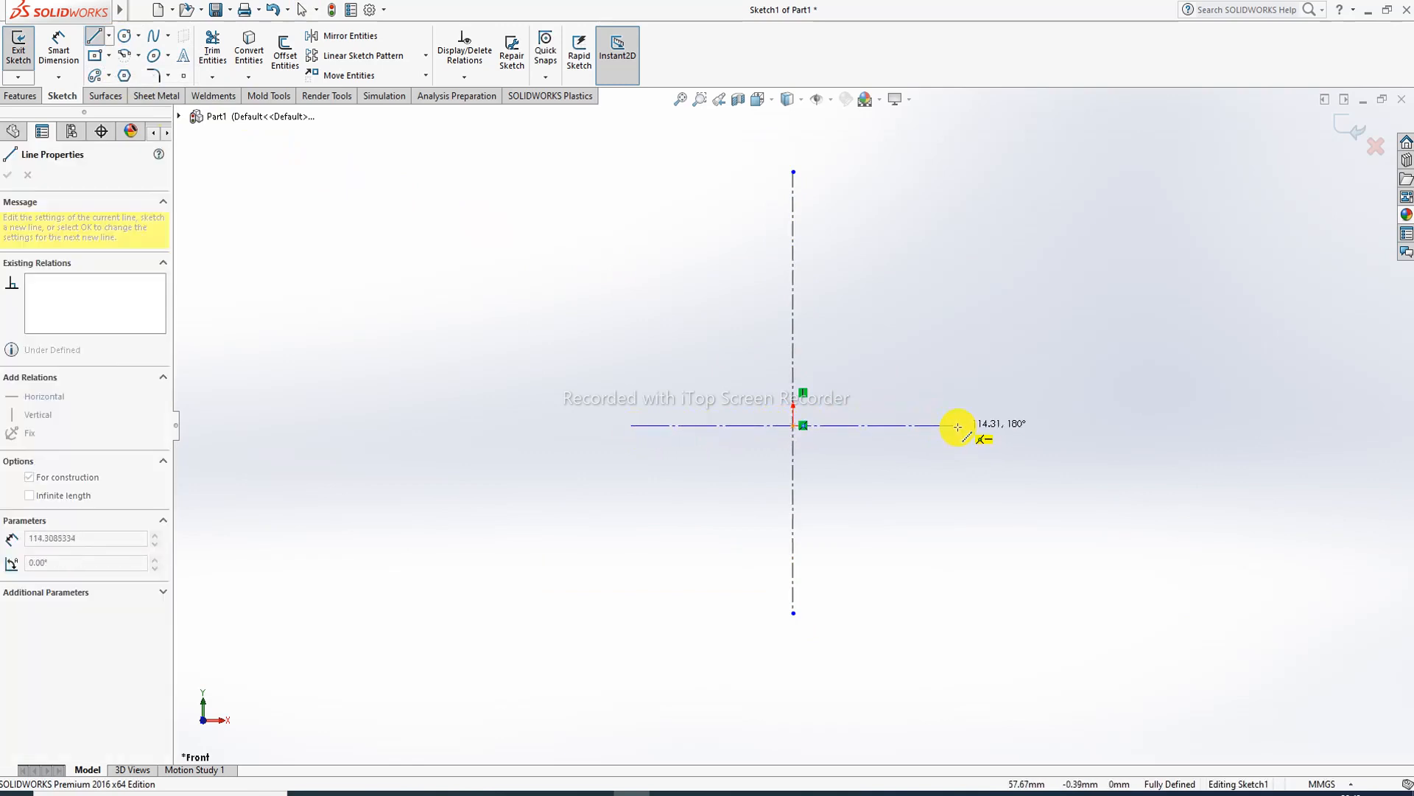
pyautogui.click(958, 426)
pyautogui.rightClick(965, 406)
pyautogui.click(1004, 418)
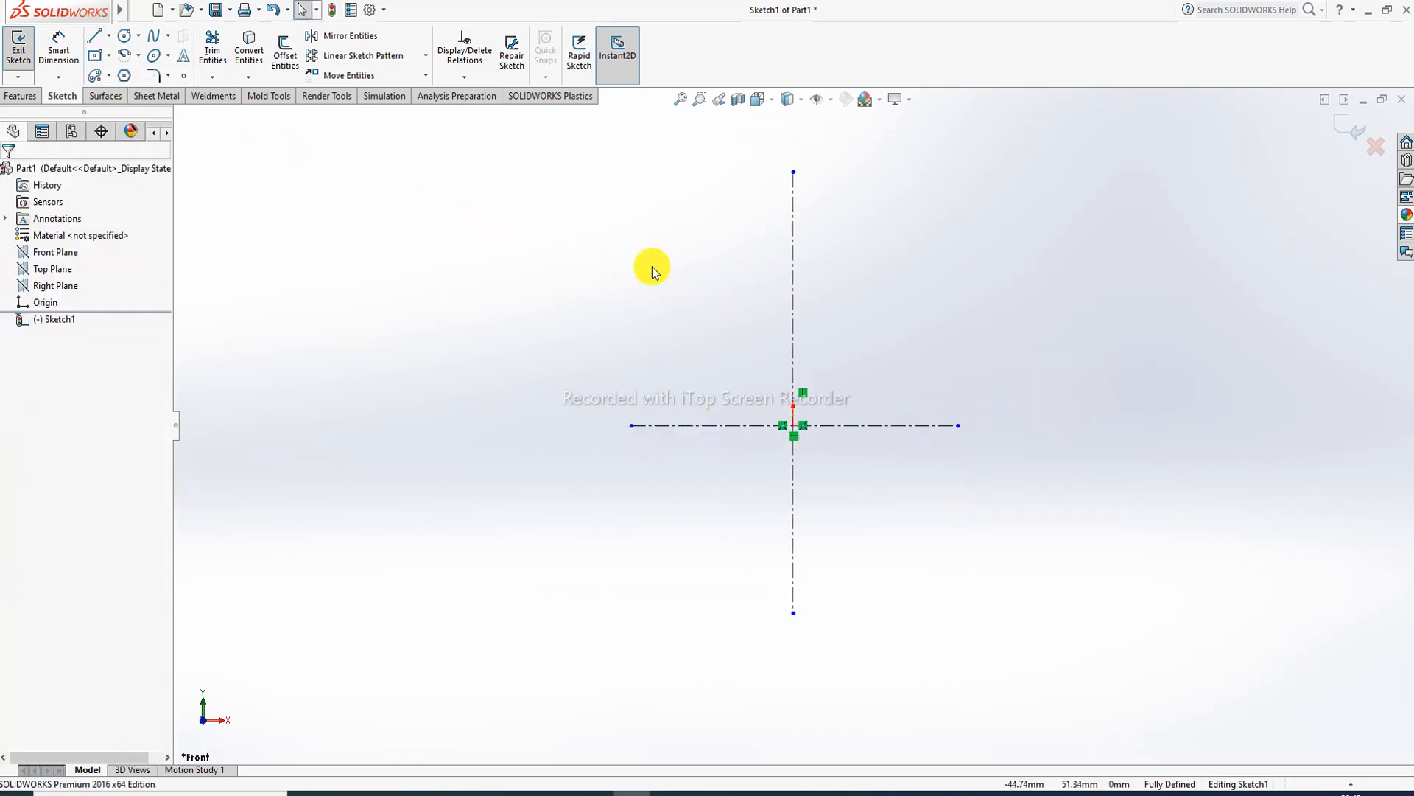
pyautogui.click(799, 309)
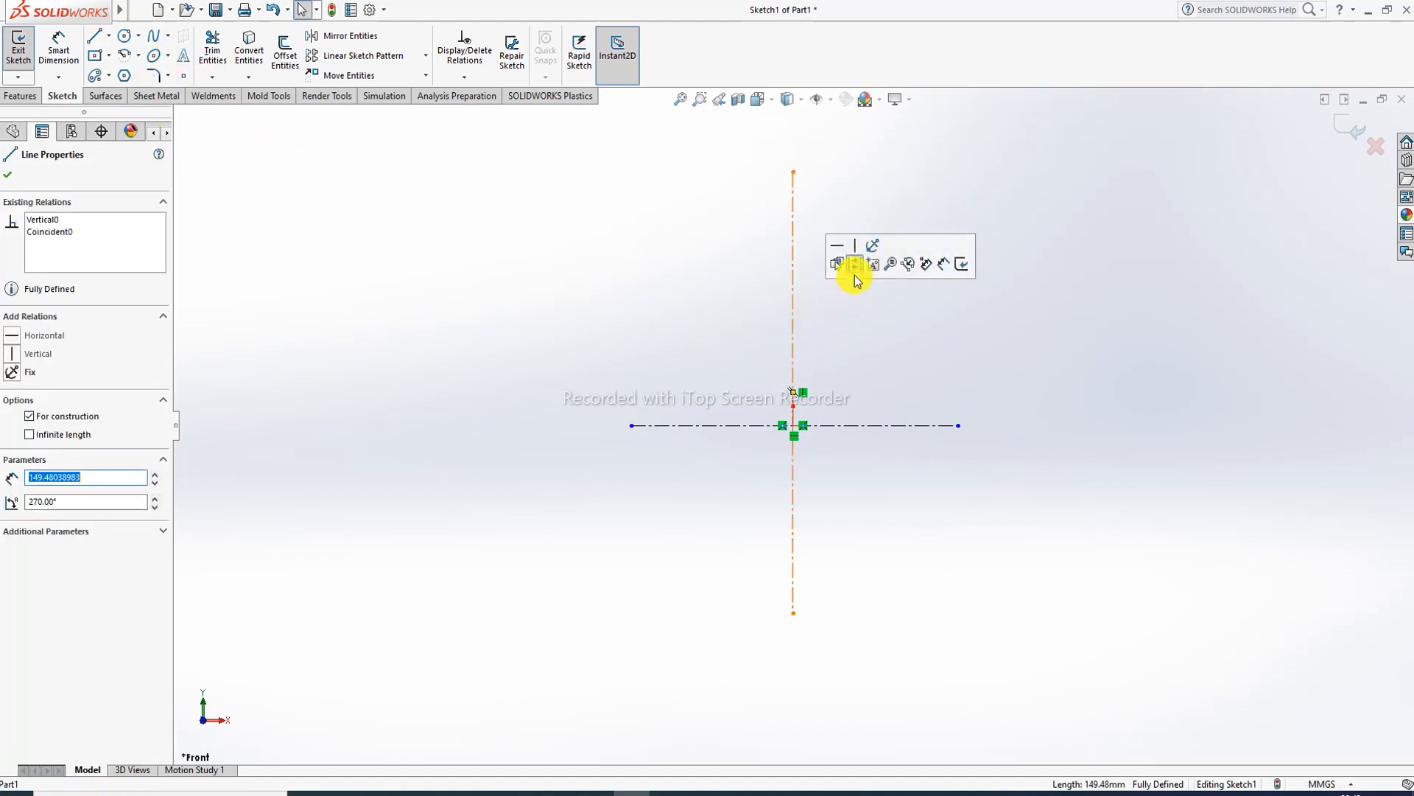
pyautogui.click(859, 426)
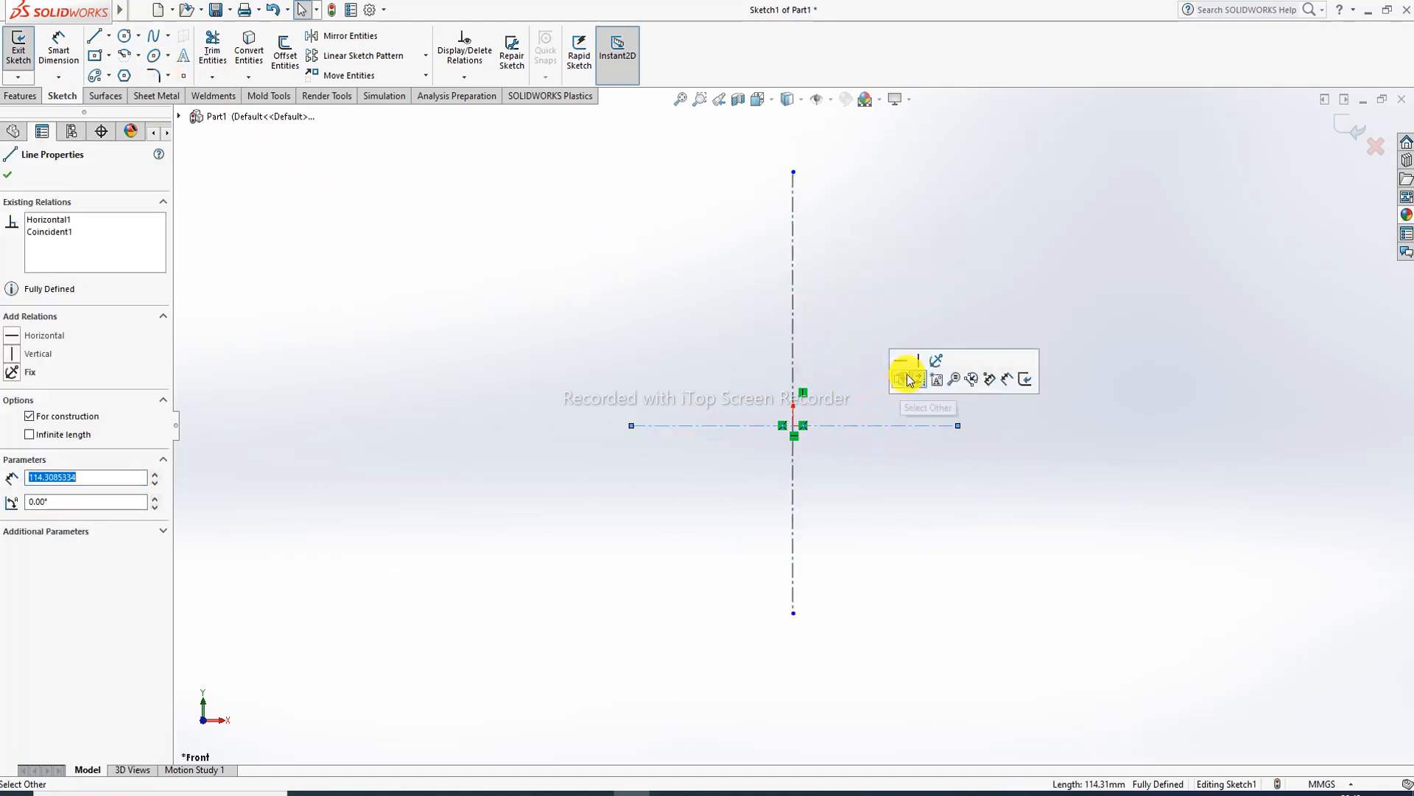
pyautogui.click(856, 299)
# - Sketch a circle about 46 mm in diameter centred on the lower endpoint of the vertical centerline
pyautogui.click(124, 35)
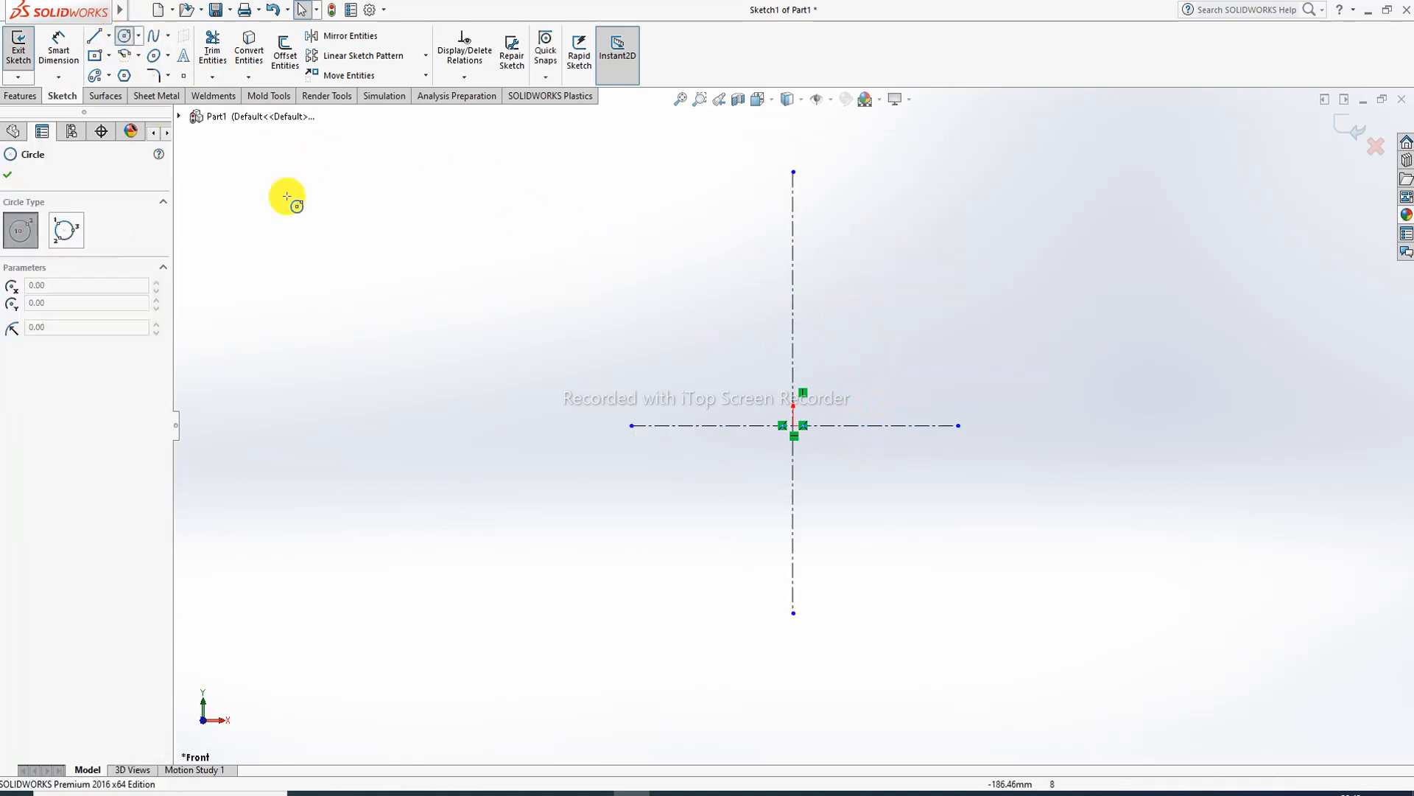
pyautogui.click(793, 612)
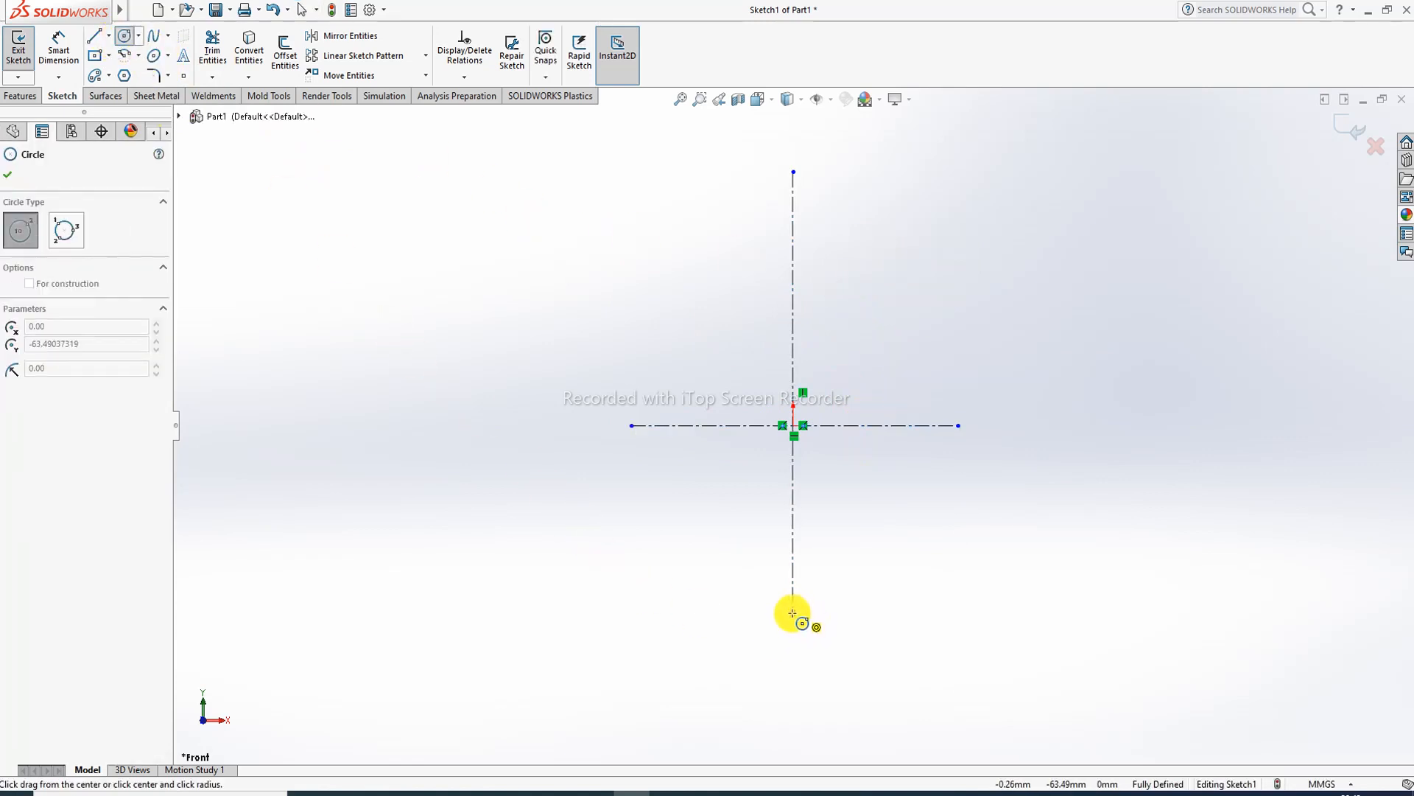
pyautogui.click(817, 550)
pyautogui.rightClick(869, 519)
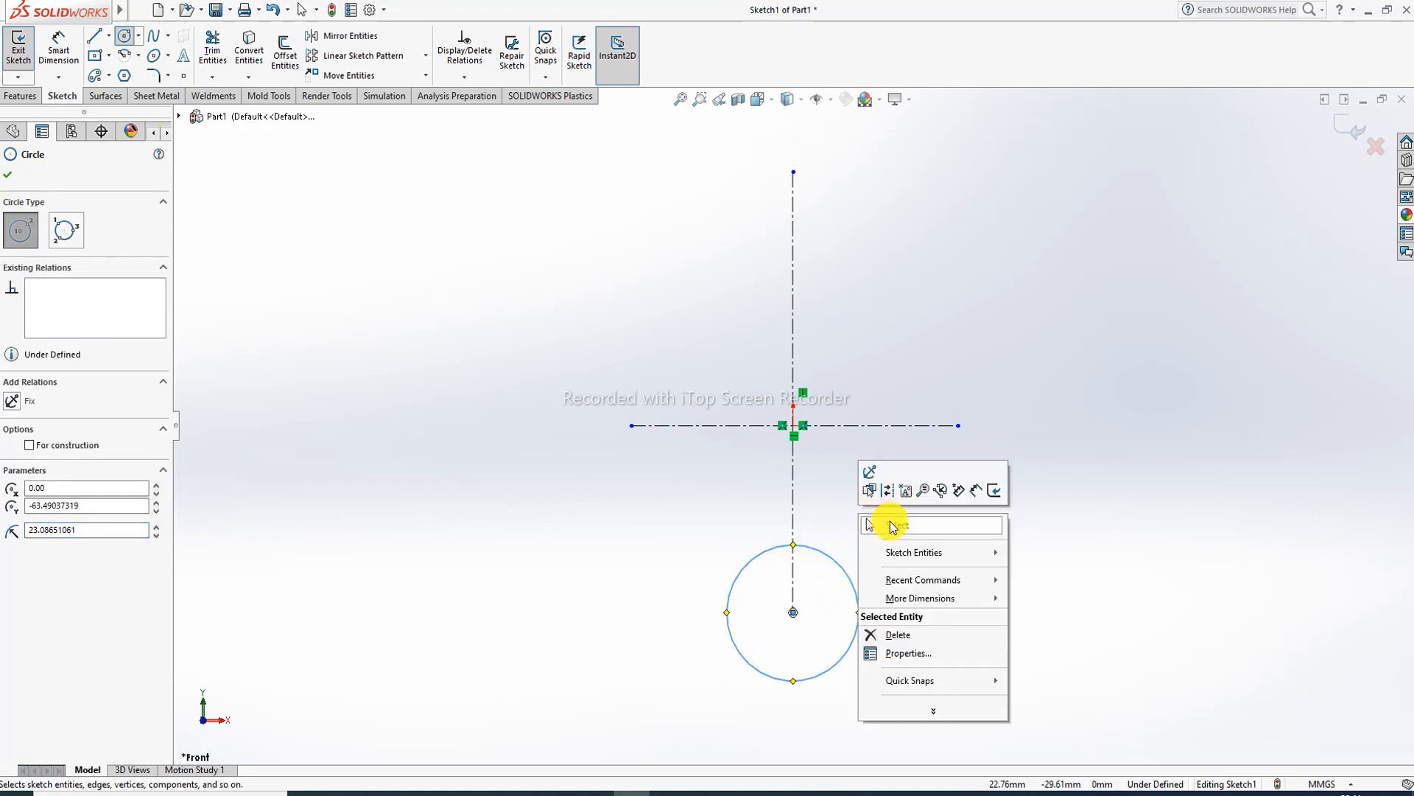
pyautogui.click(893, 524)
# - Dimension the circle's diameter as 72 mm
pyautogui.click(64, 57)
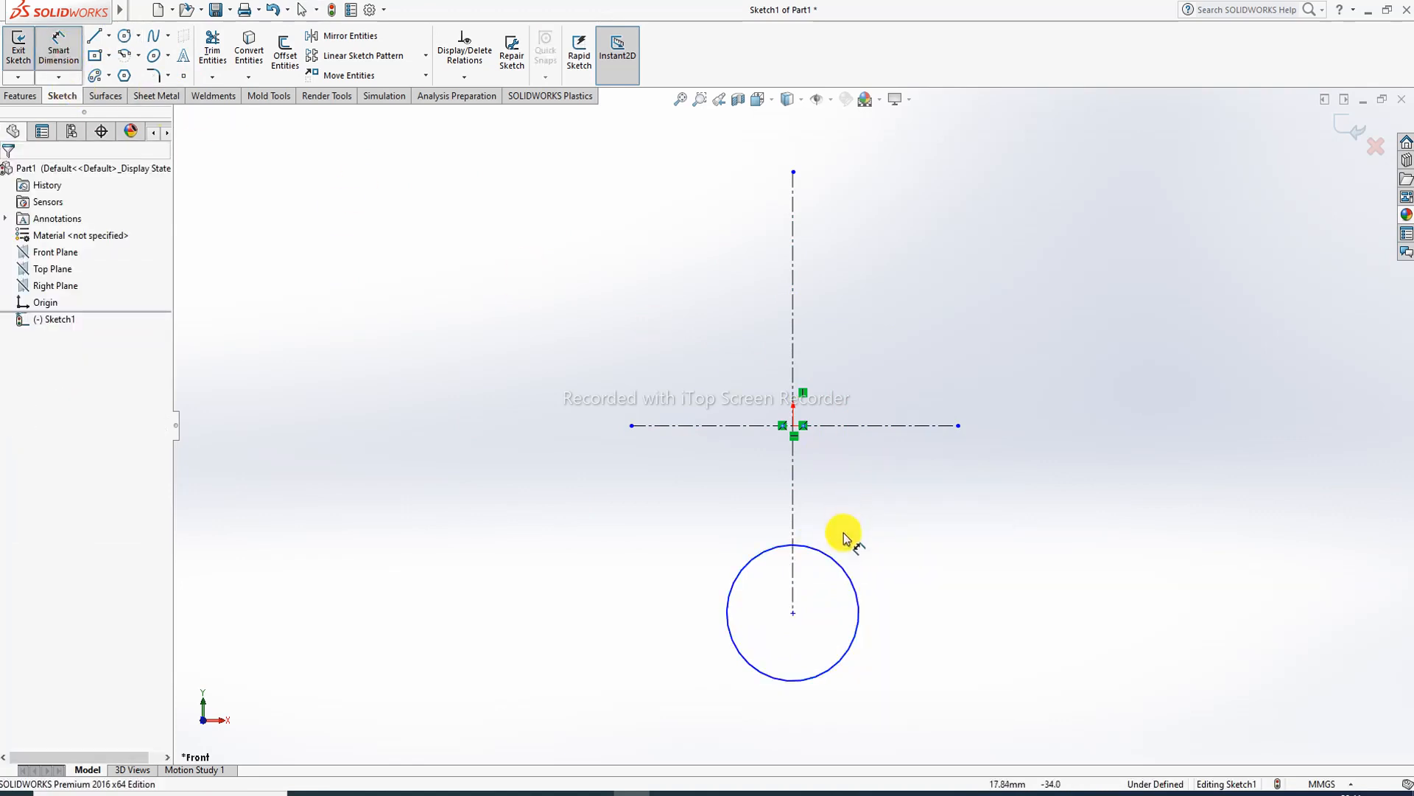
pyautogui.click(847, 568)
pyautogui.click(921, 536)
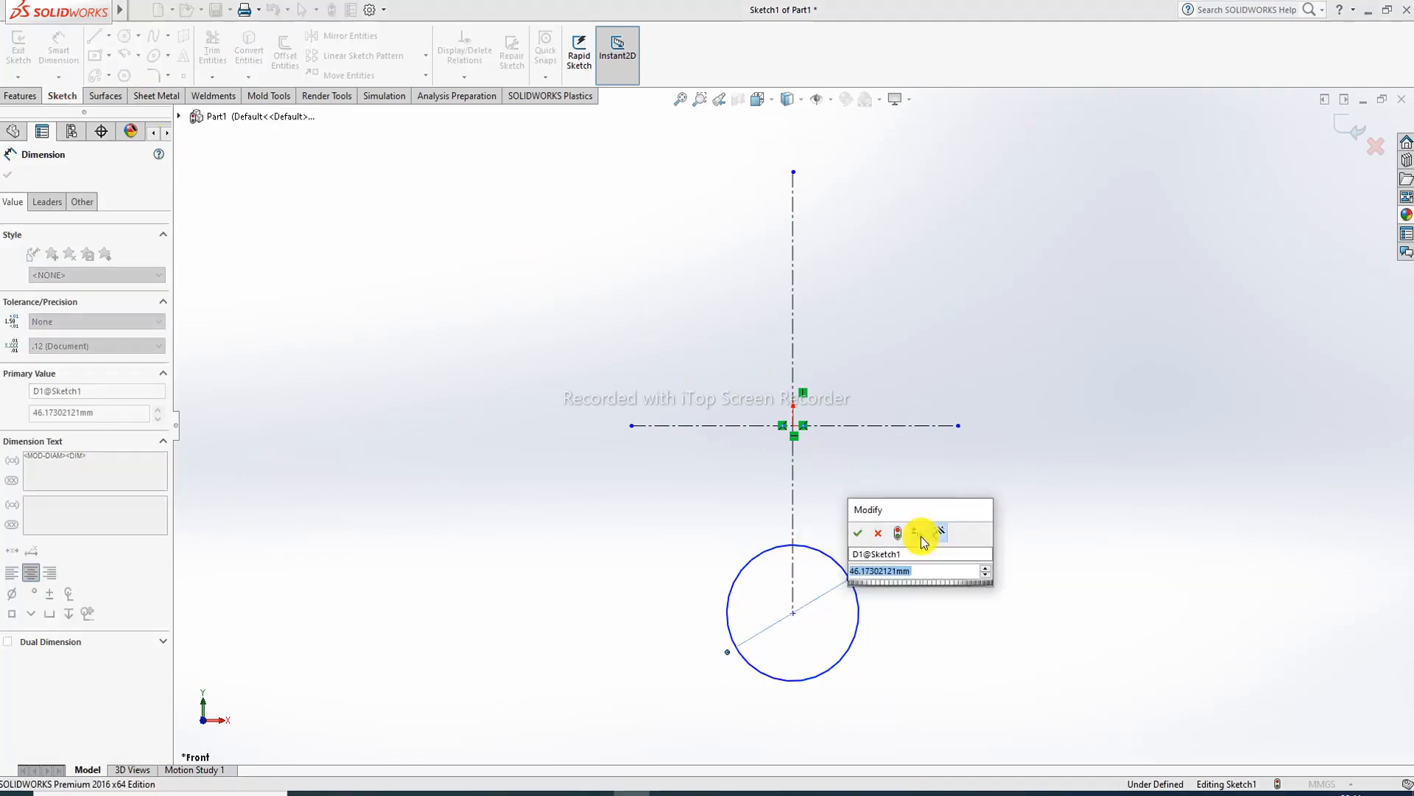
pyautogui.write('72')
pyautogui.press('Return')
pyautogui.press('Escape')
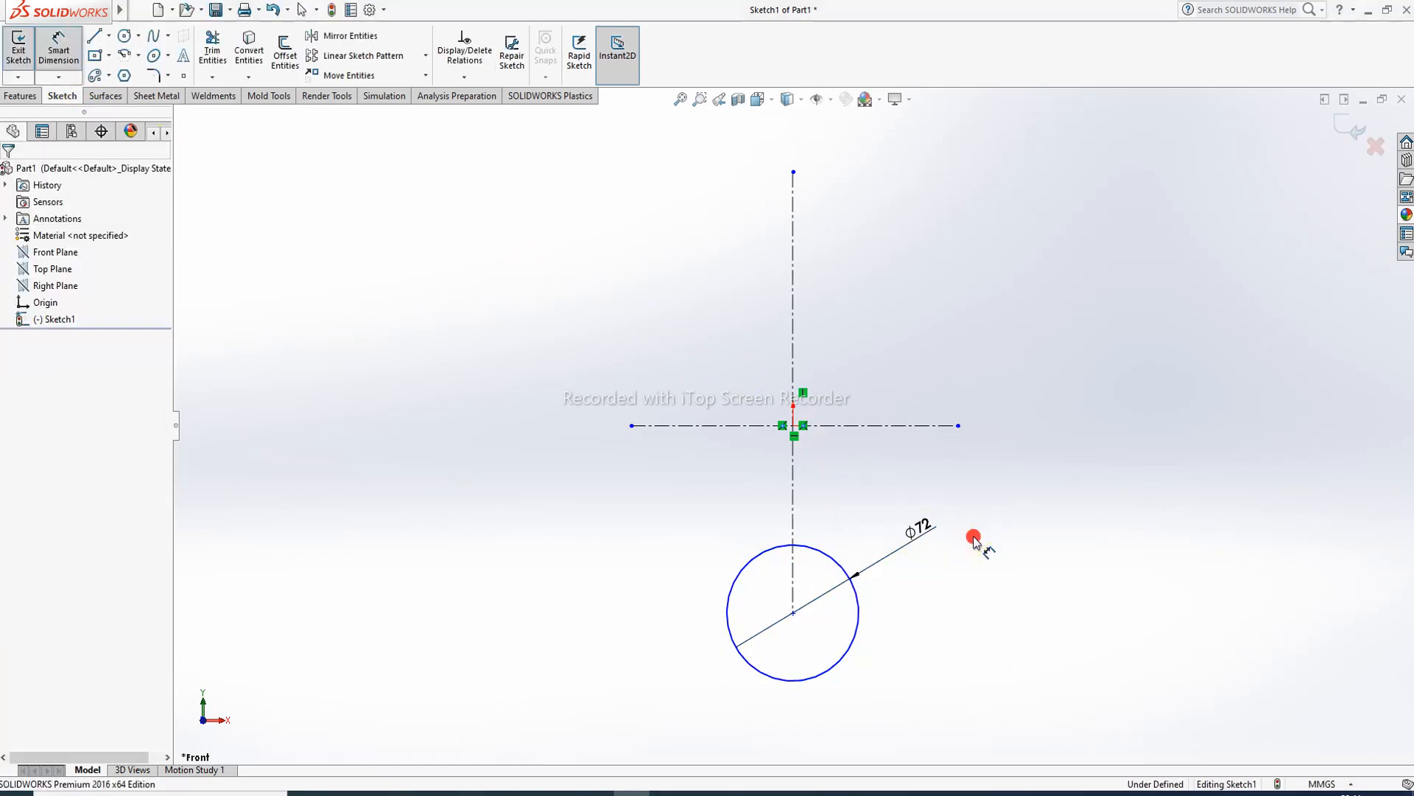
pyautogui.rightClick(1041, 319)
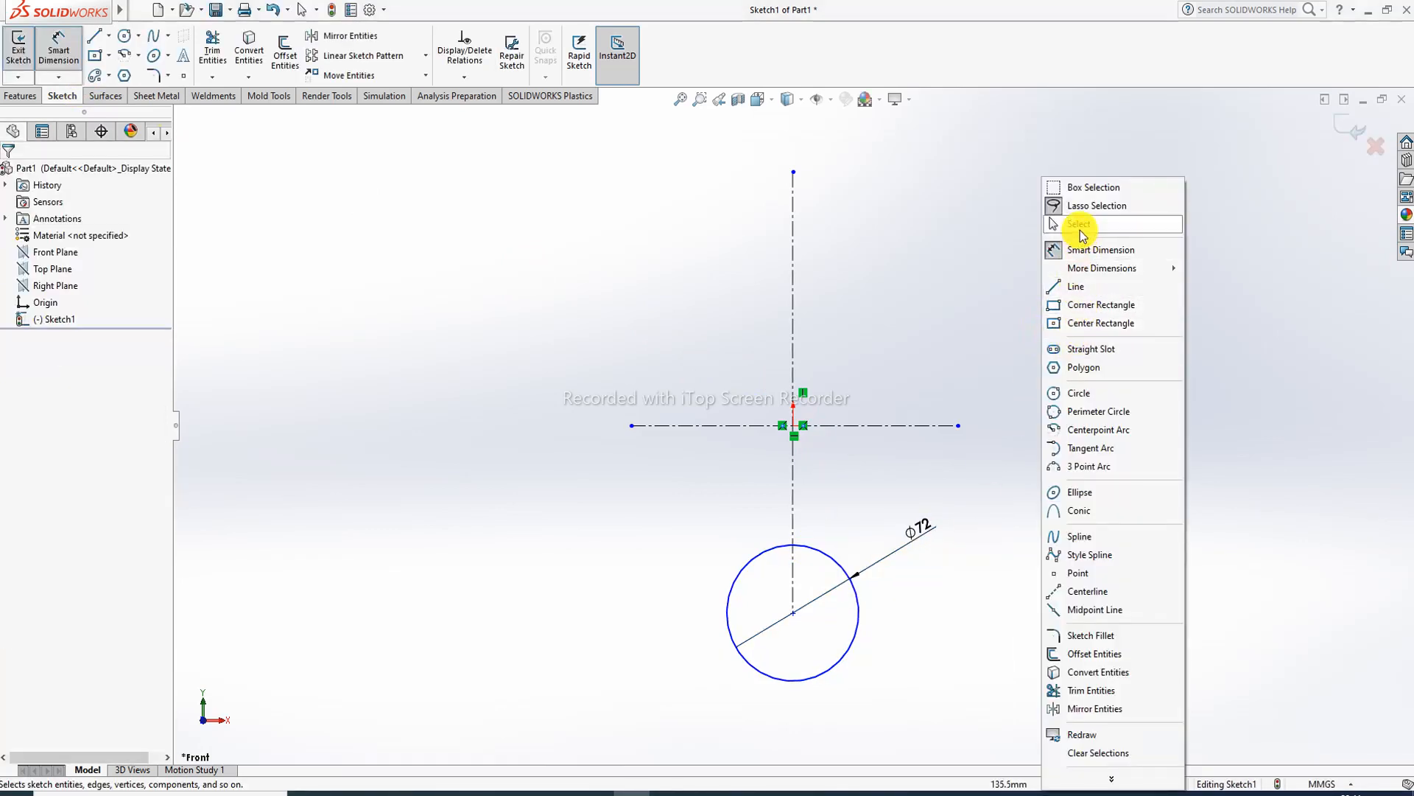
pyautogui.click(1080, 227)
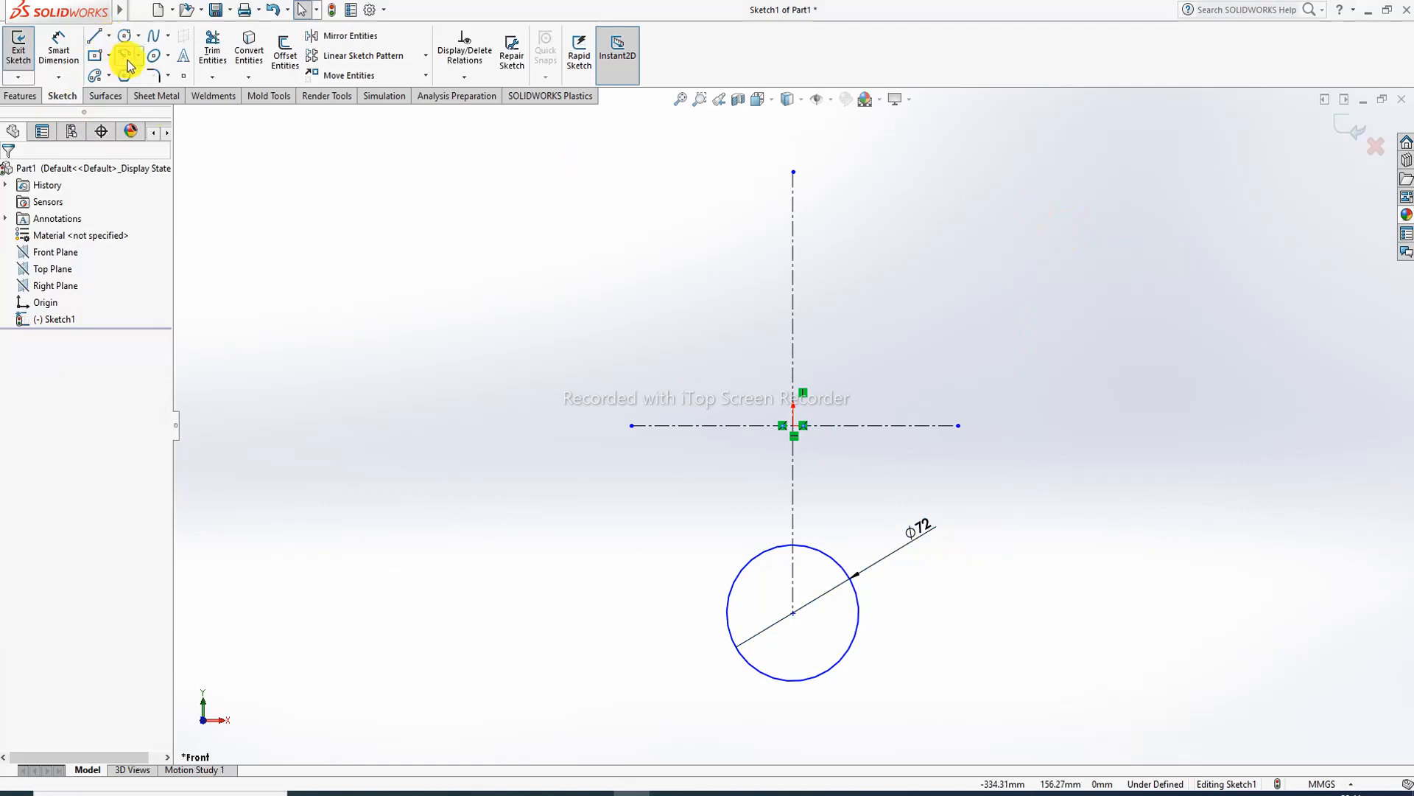
pyautogui.click(94, 37)
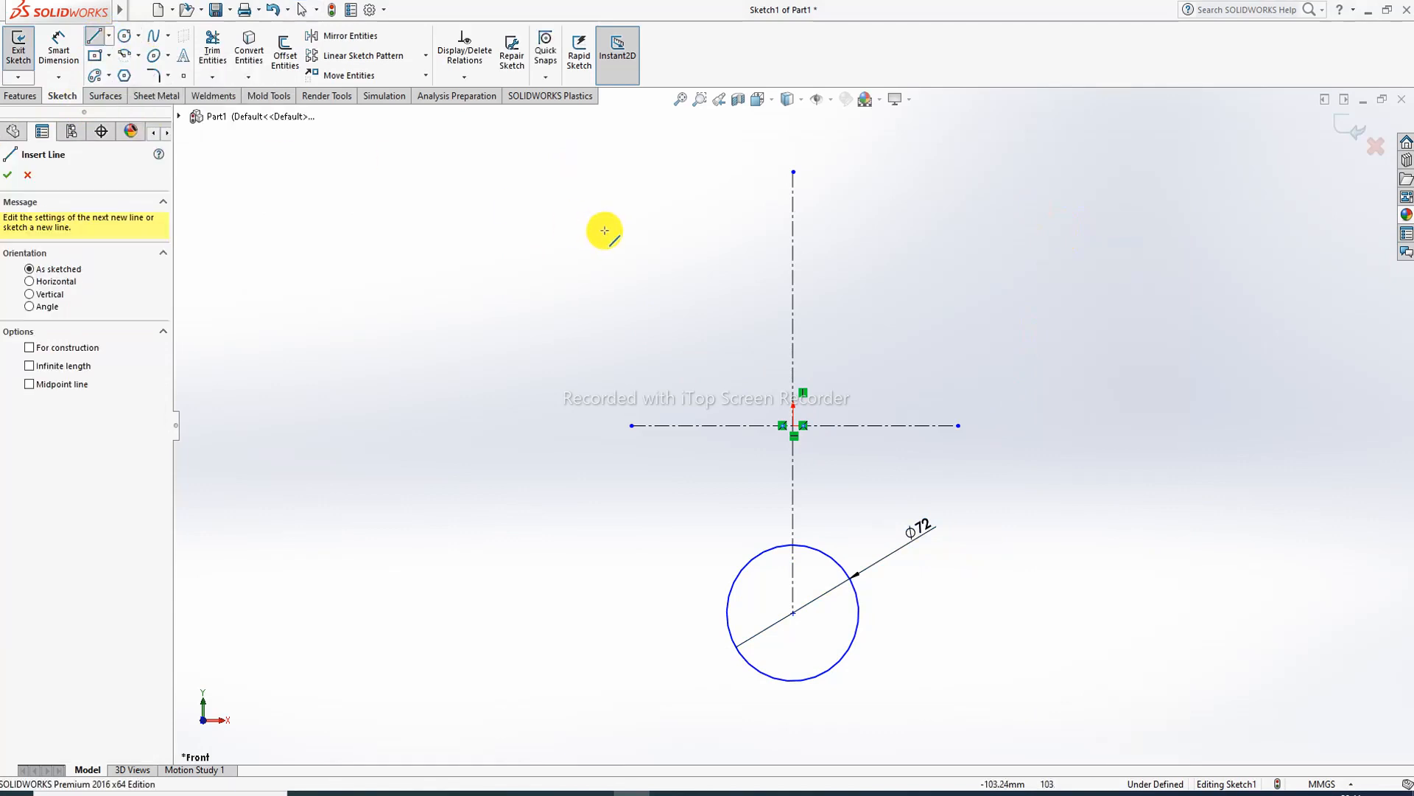
pyautogui.click(29, 176)
pyautogui.click(139, 55)
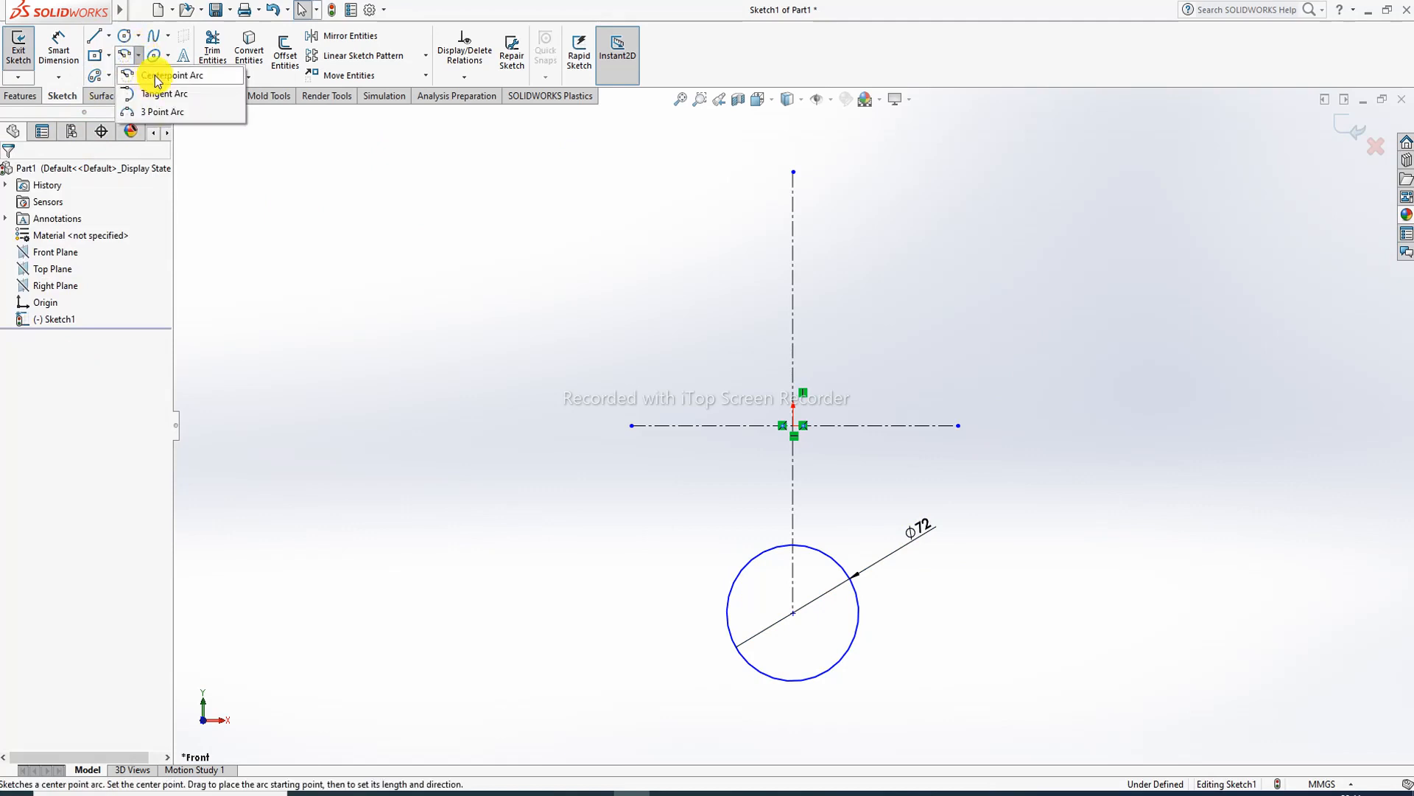
pyautogui.click(154, 76)
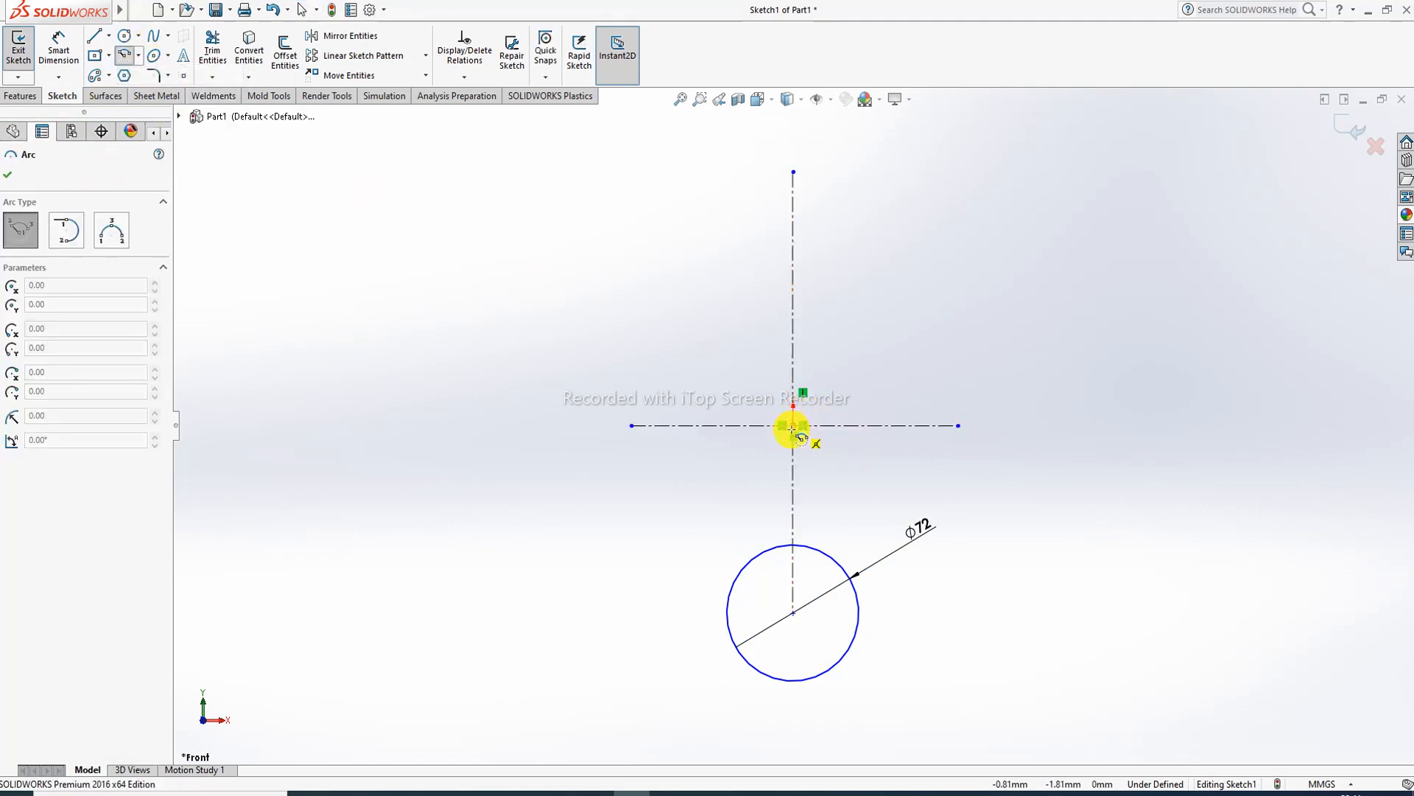
pyautogui.scroll(-5, 805, 423)
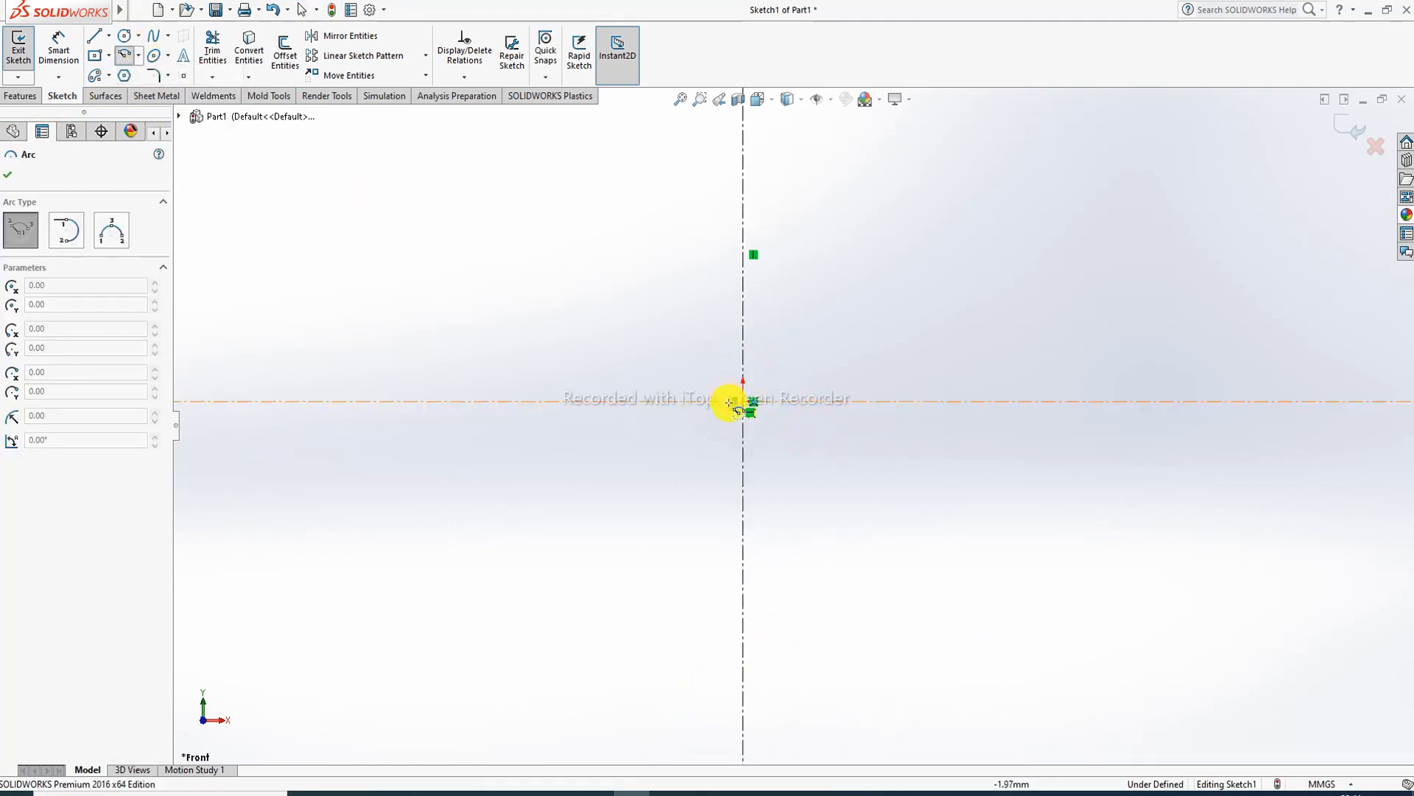
pyautogui.rightClick(838, 325)
pyautogui.click(877, 340)
# - Make the midpoint of the horizontal centerline coincident with the origin
pyautogui.scroll(-1, 751, 405)
pyautogui.scroll(-1, 751, 405)
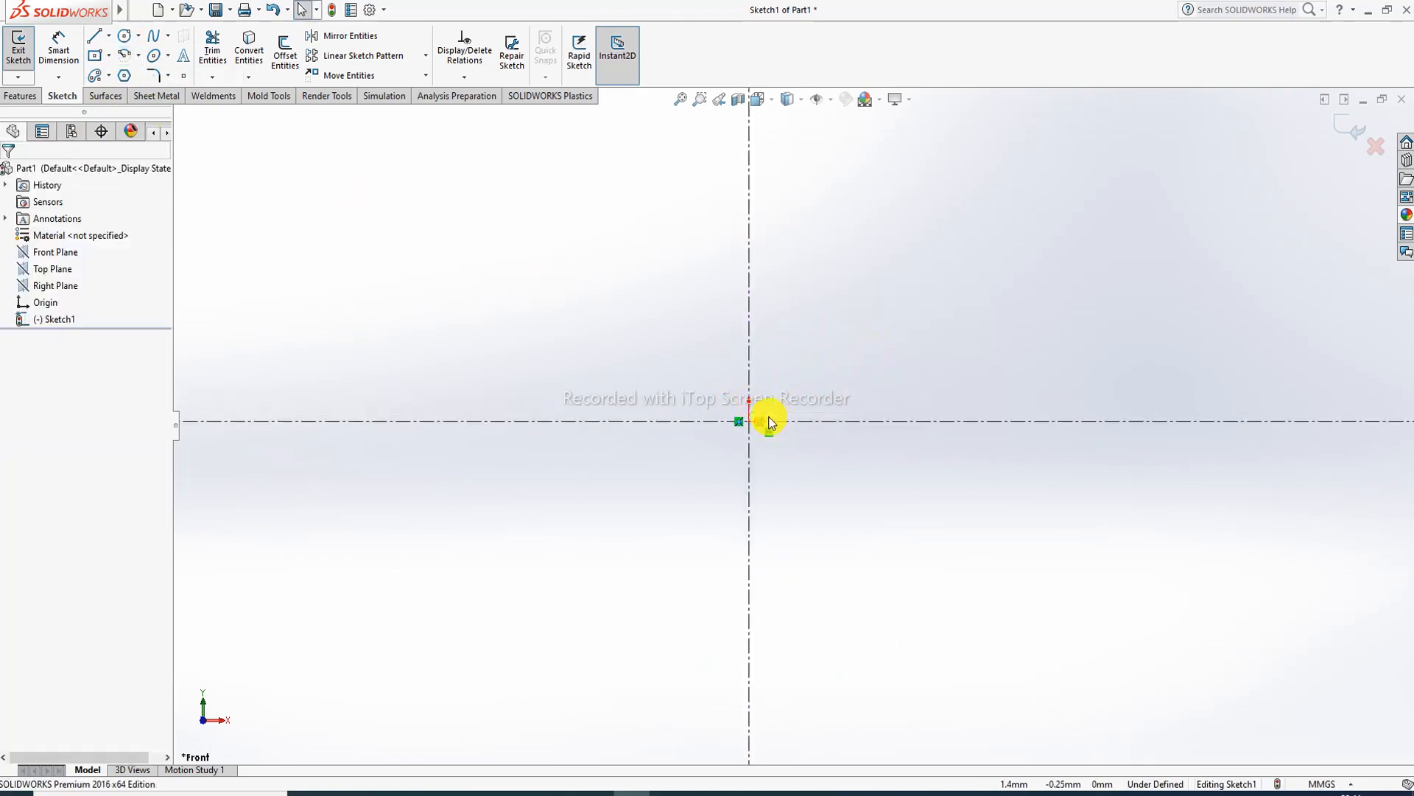
pyautogui.click(753, 421)
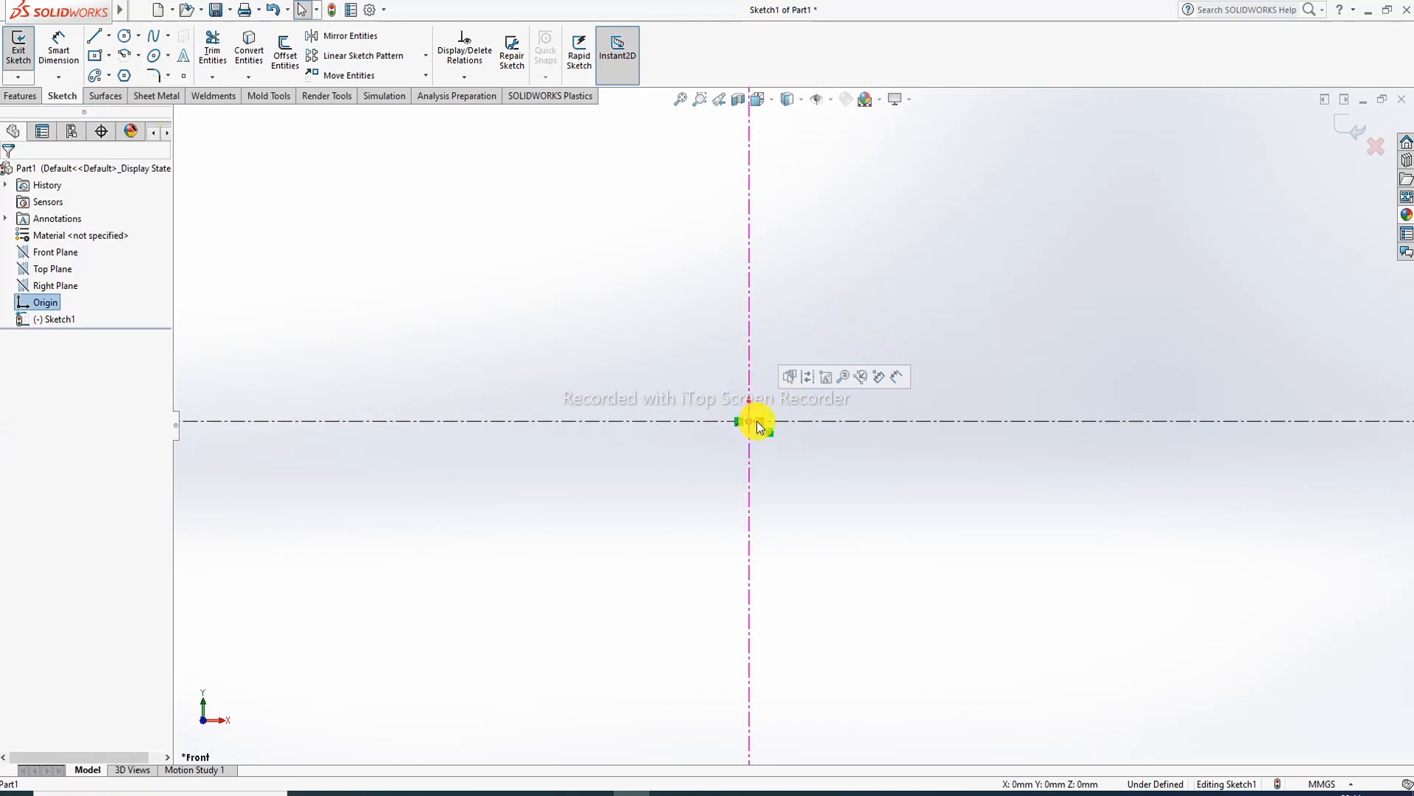
pyautogui.click(772, 421)
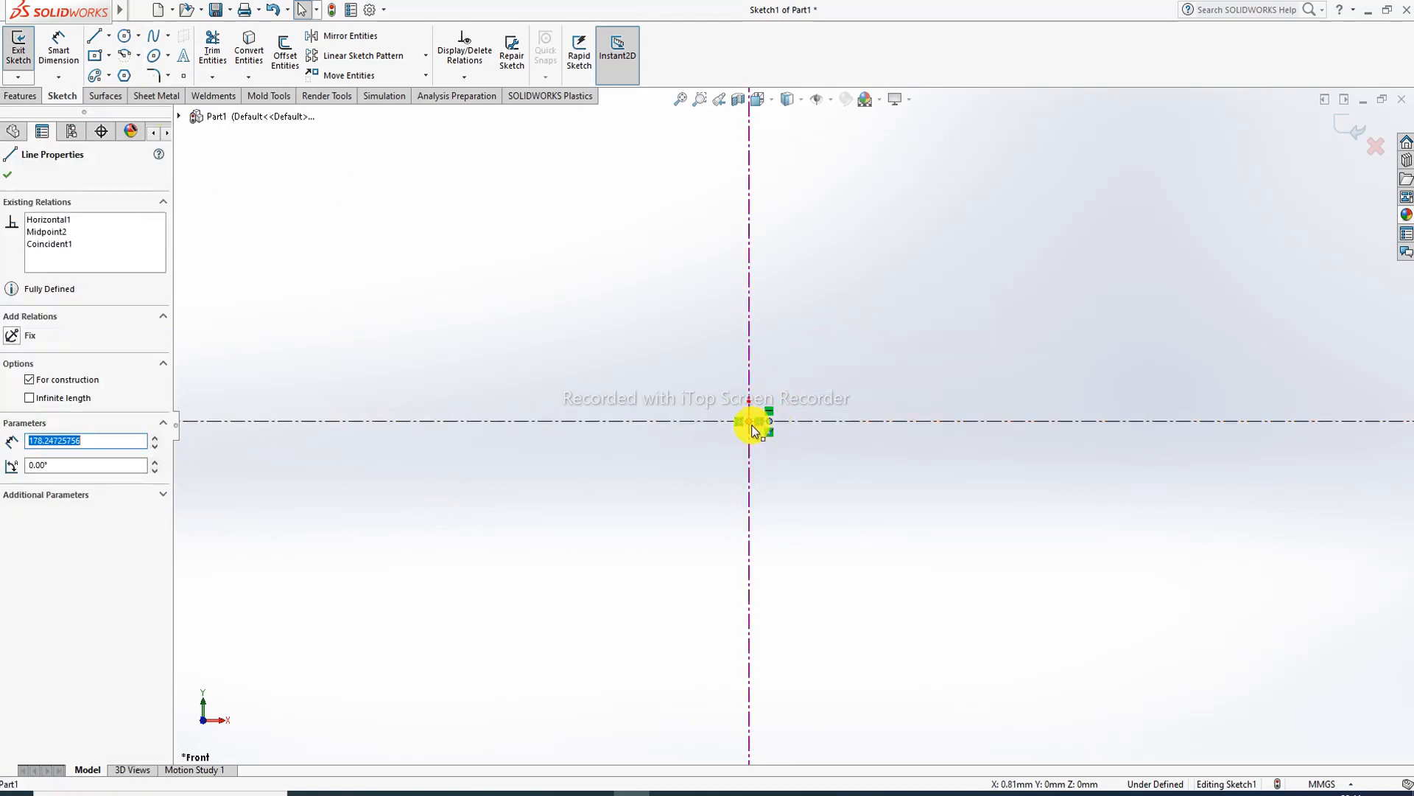
pyautogui.click(750, 421)
pyautogui.keyDown('ctrl'); pyautogui.click(769, 421); pyautogui.keyUp('ctrl')
pyautogui.click(825, 358)
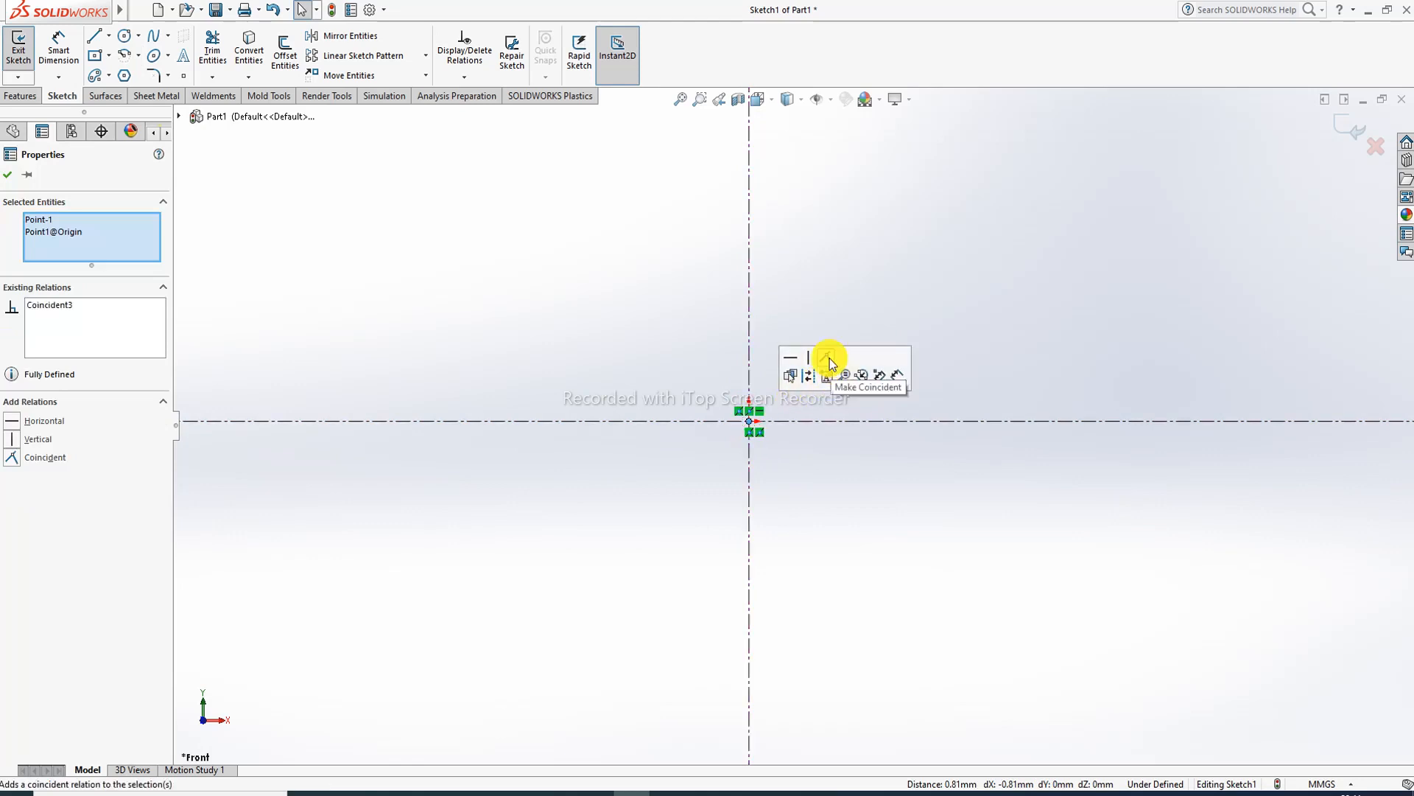
pyautogui.click(792, 461)
# - Draw a centerpoint arc about 225 mm in radius, centred on the origin and spanning both sides above the vertical centerline
pyautogui.scroll(4, 793, 465)
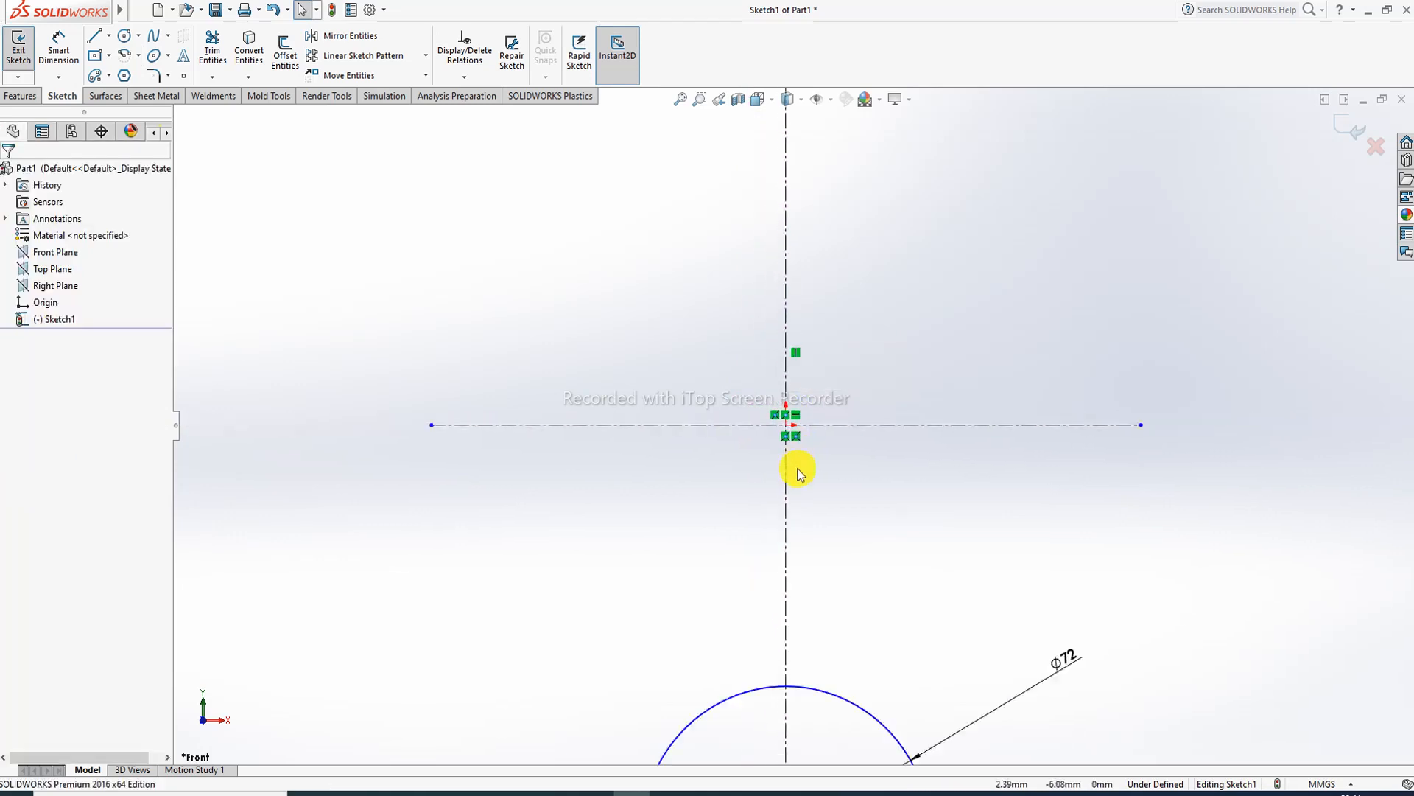
pyautogui.scroll(-2, 801, 468)
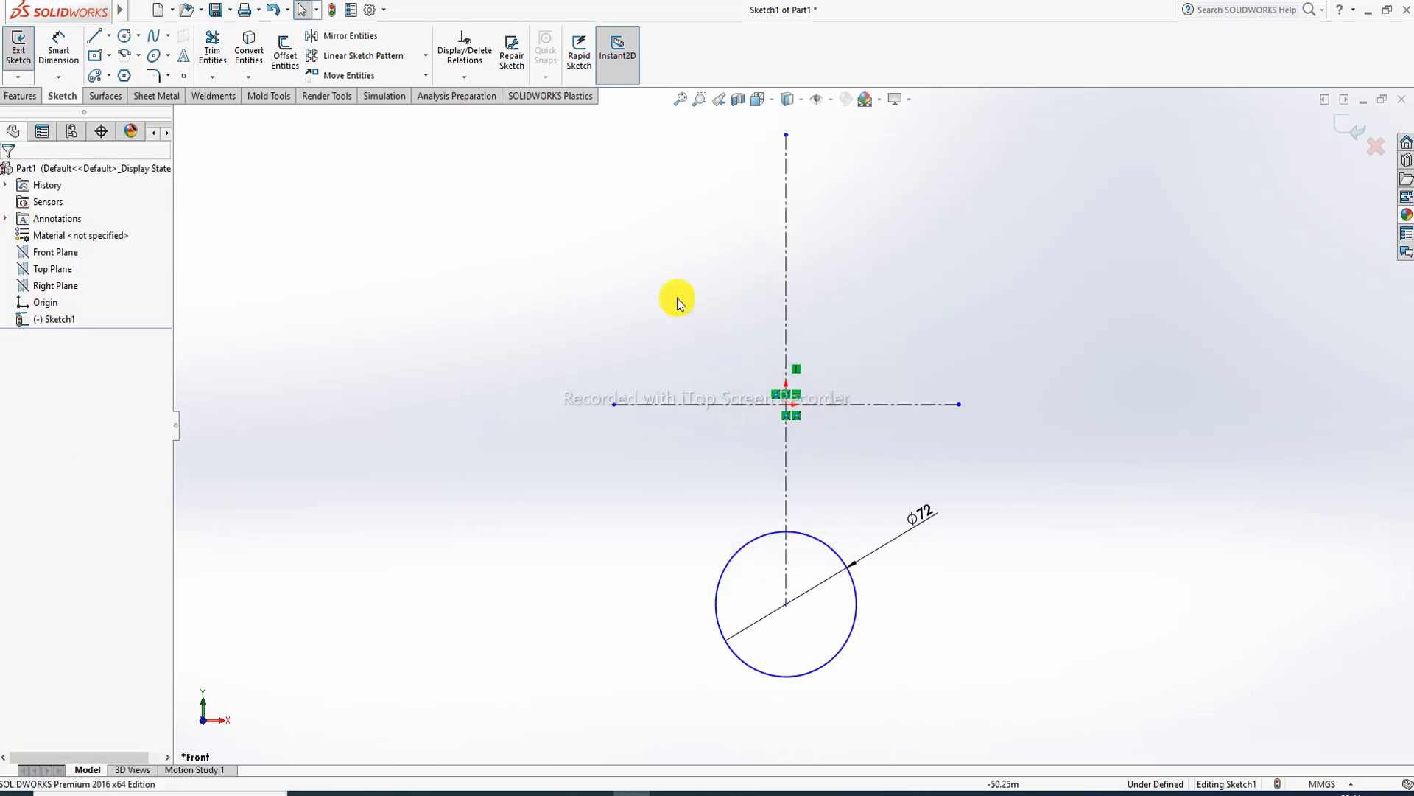
pyautogui.click(139, 56)
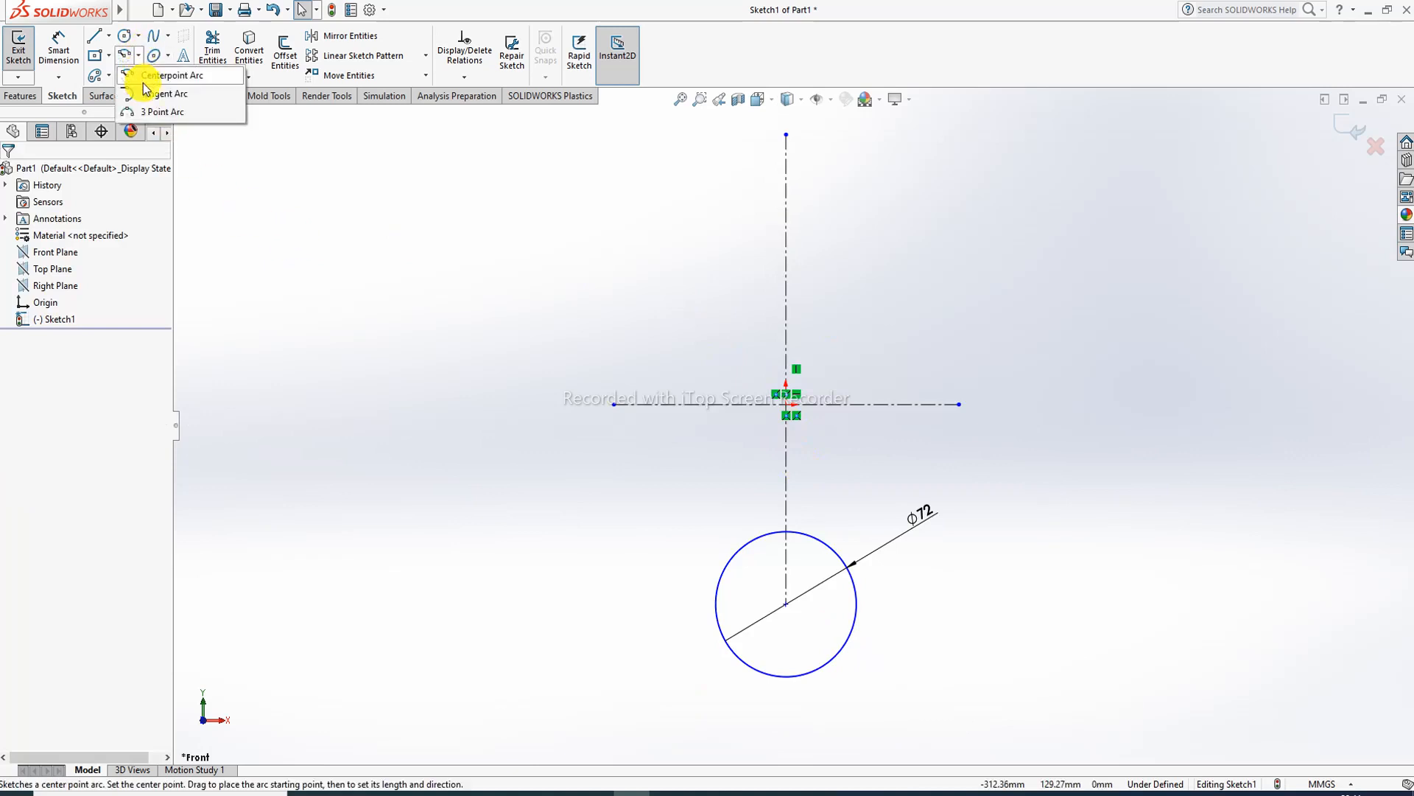
pyautogui.click(157, 76)
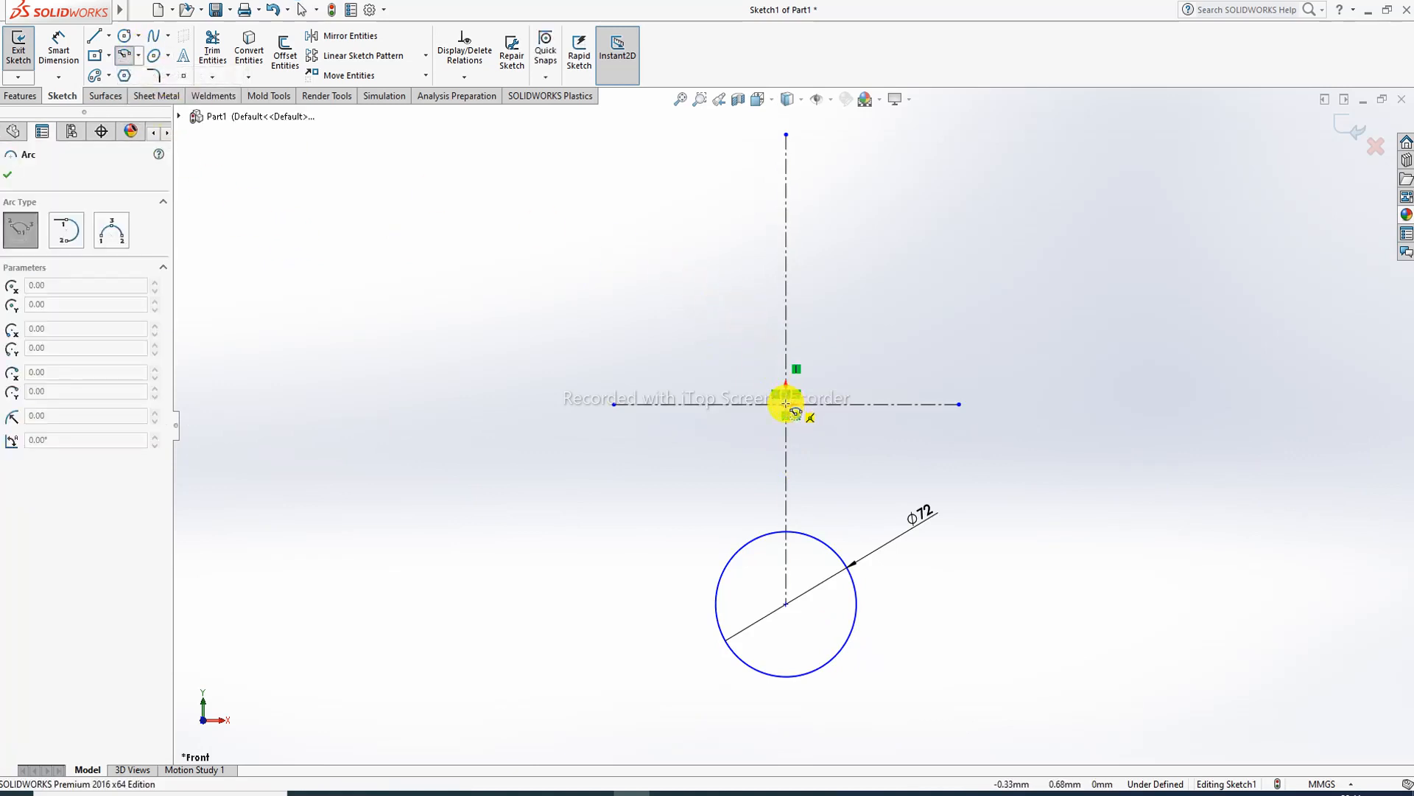
pyautogui.click(786, 404)
pyautogui.press('z')
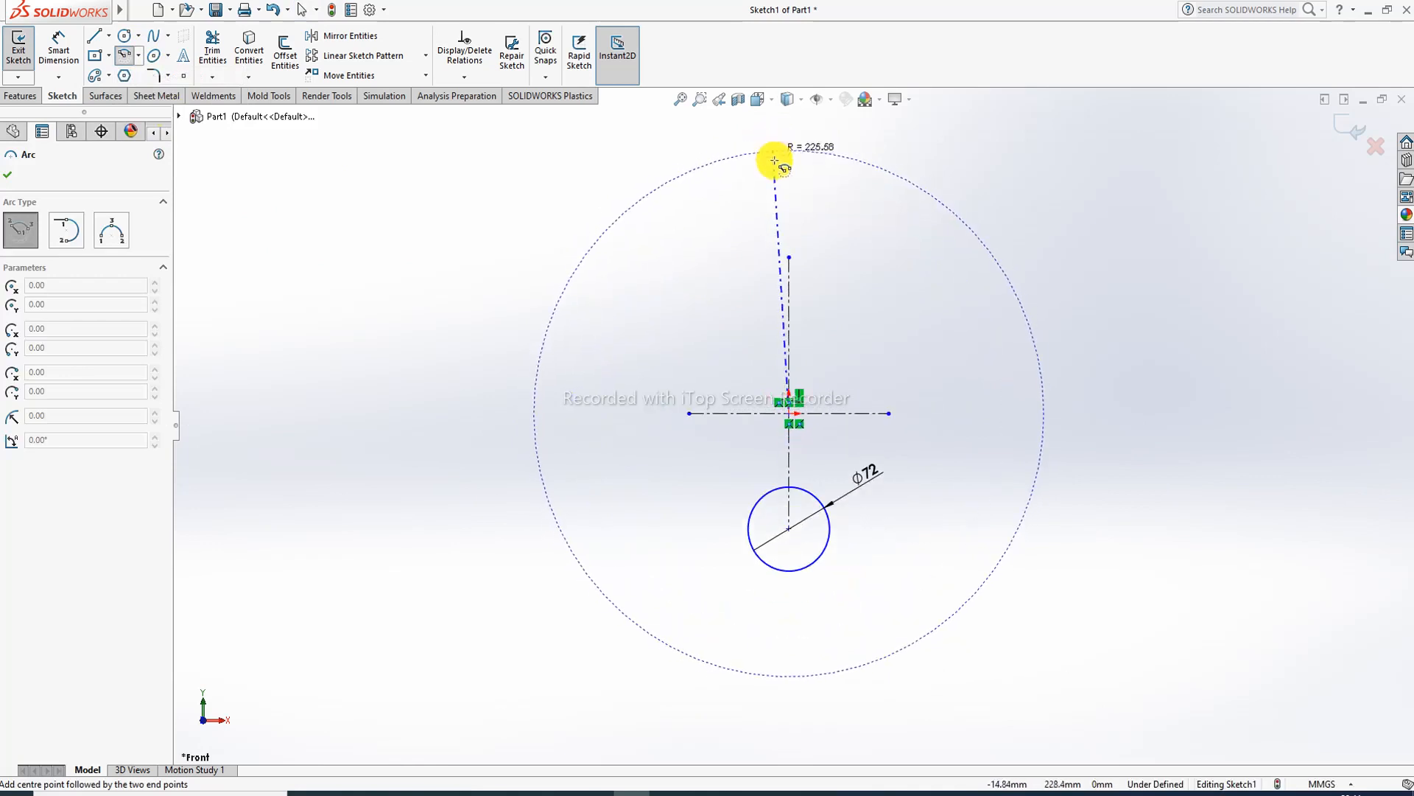
pyautogui.click(703, 169)
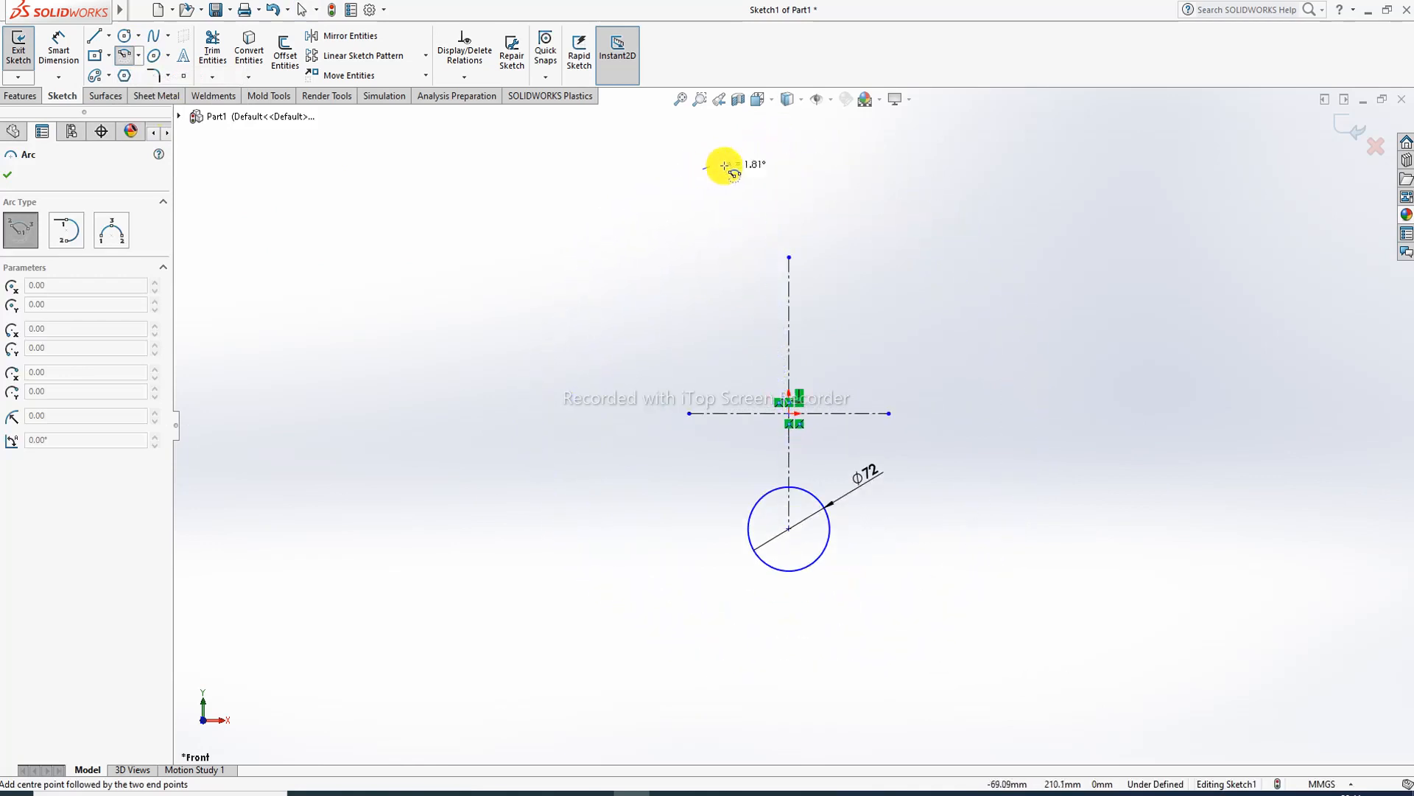
pyautogui.click(891, 175)
pyautogui.rightClick(961, 161)
pyautogui.click(994, 174)
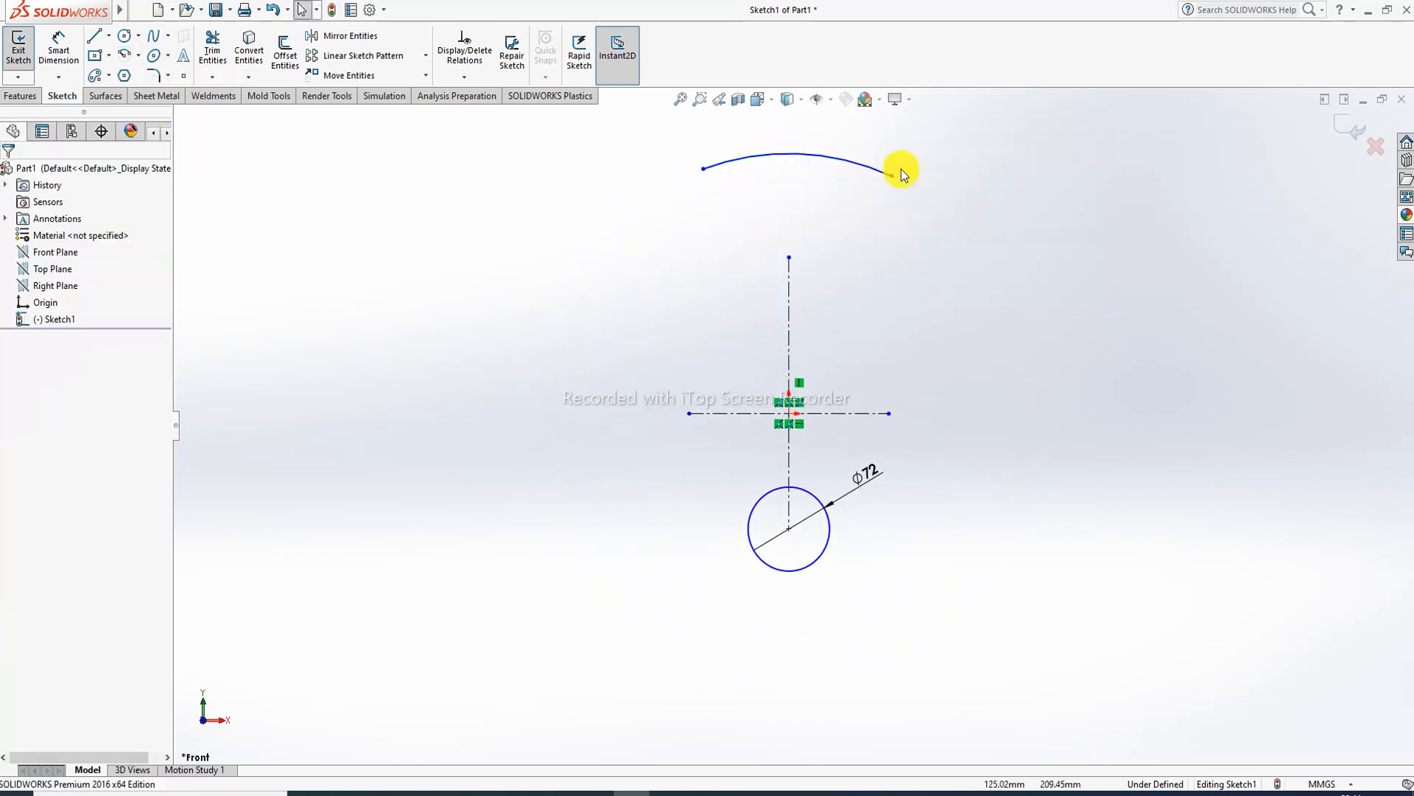
# - Add a horizontal relation between the arc's two endpoints
pyautogui.click(704, 169)
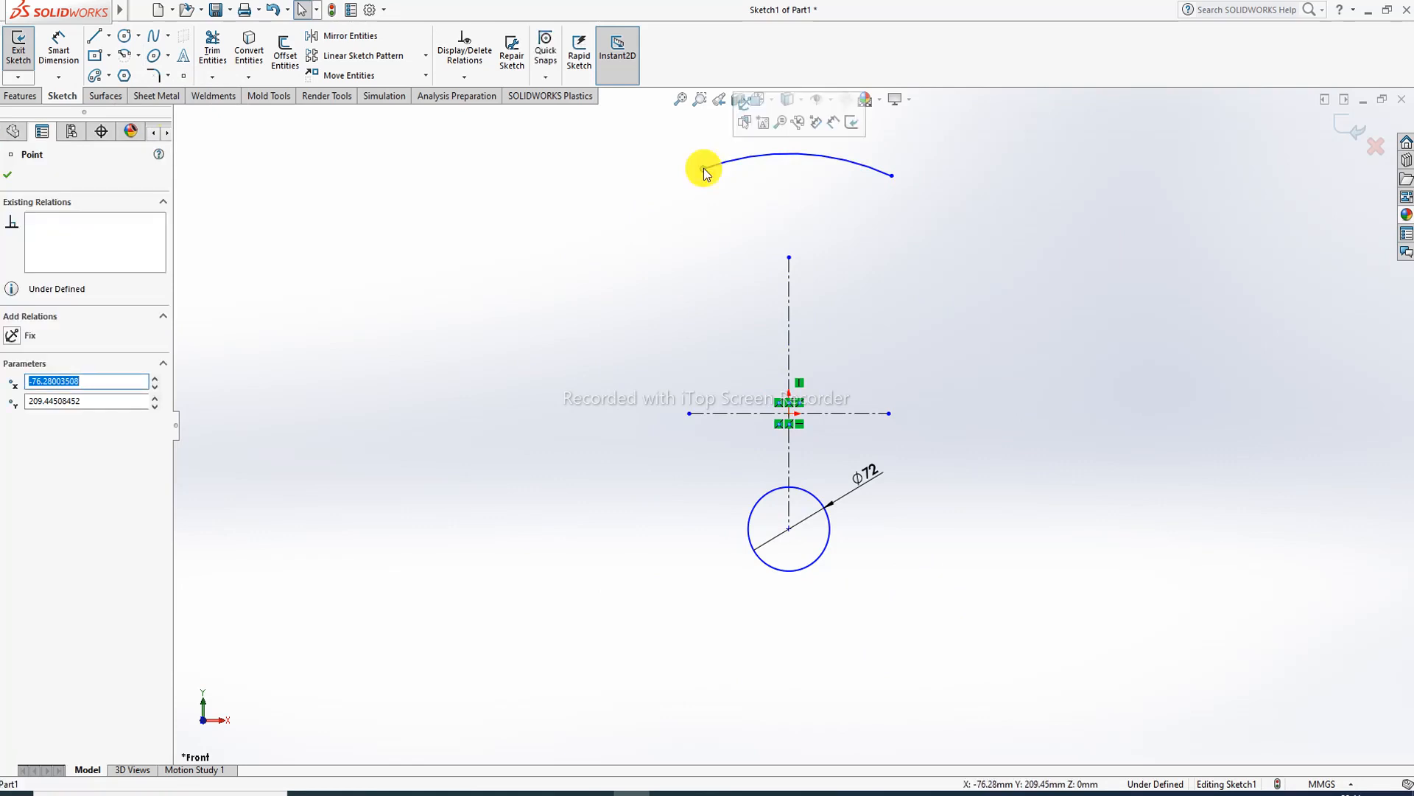
pyautogui.keyDown('ctrl'); pyautogui.click(892, 177); pyautogui.keyUp('ctrl')
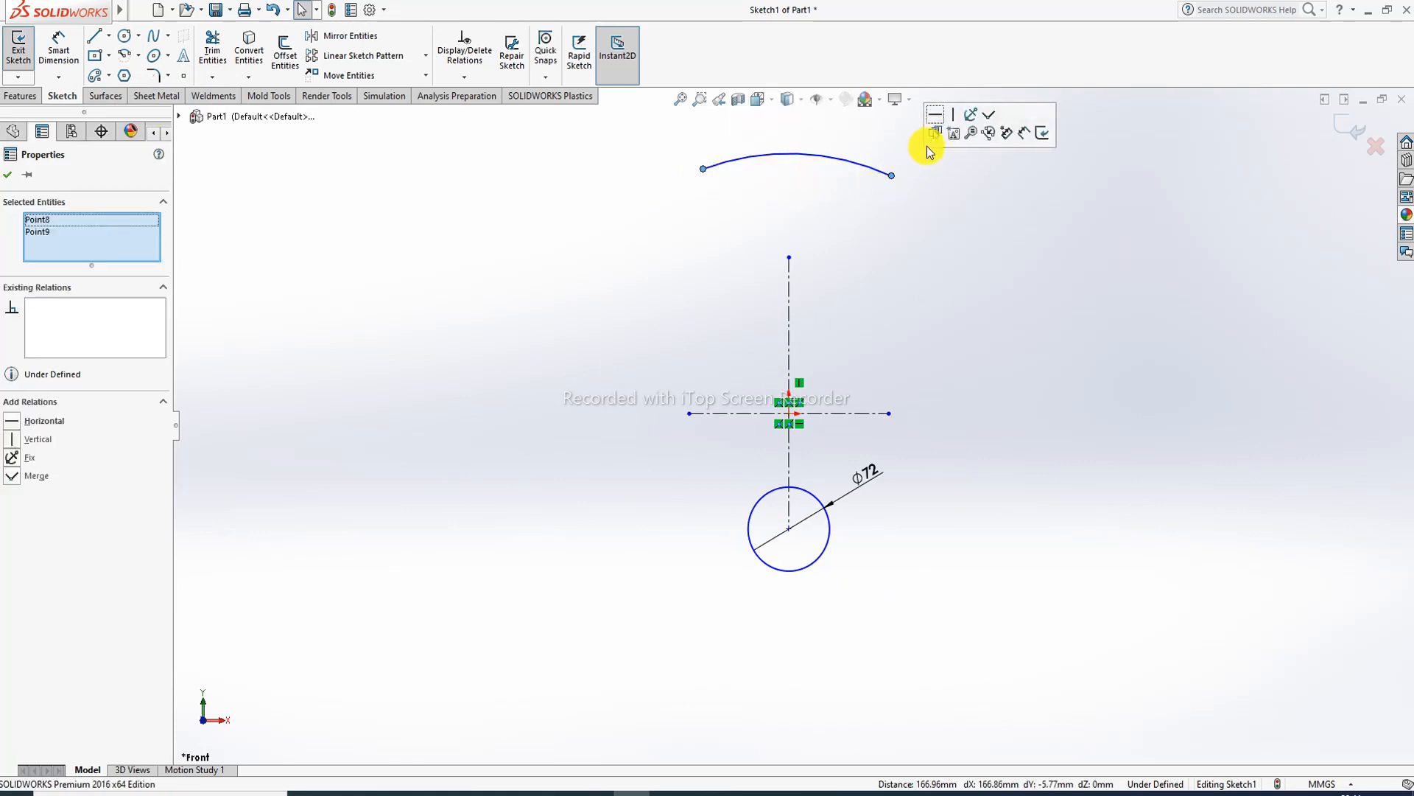
pyautogui.click(934, 120)
pyautogui.click(913, 198)
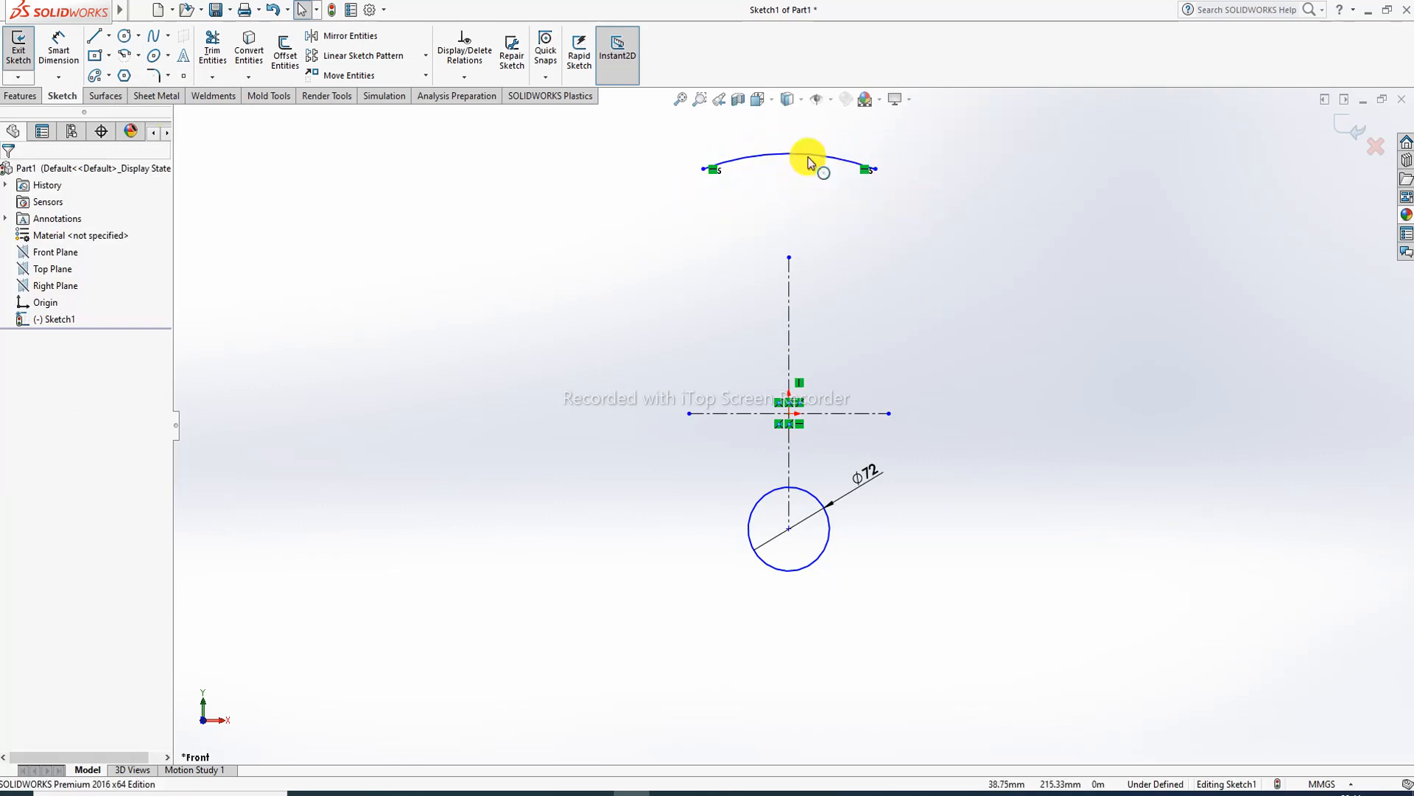
# - Draw a line from the arc's left endpoint down to the left side of the 72 mm circle
pyautogui.click(97, 38)
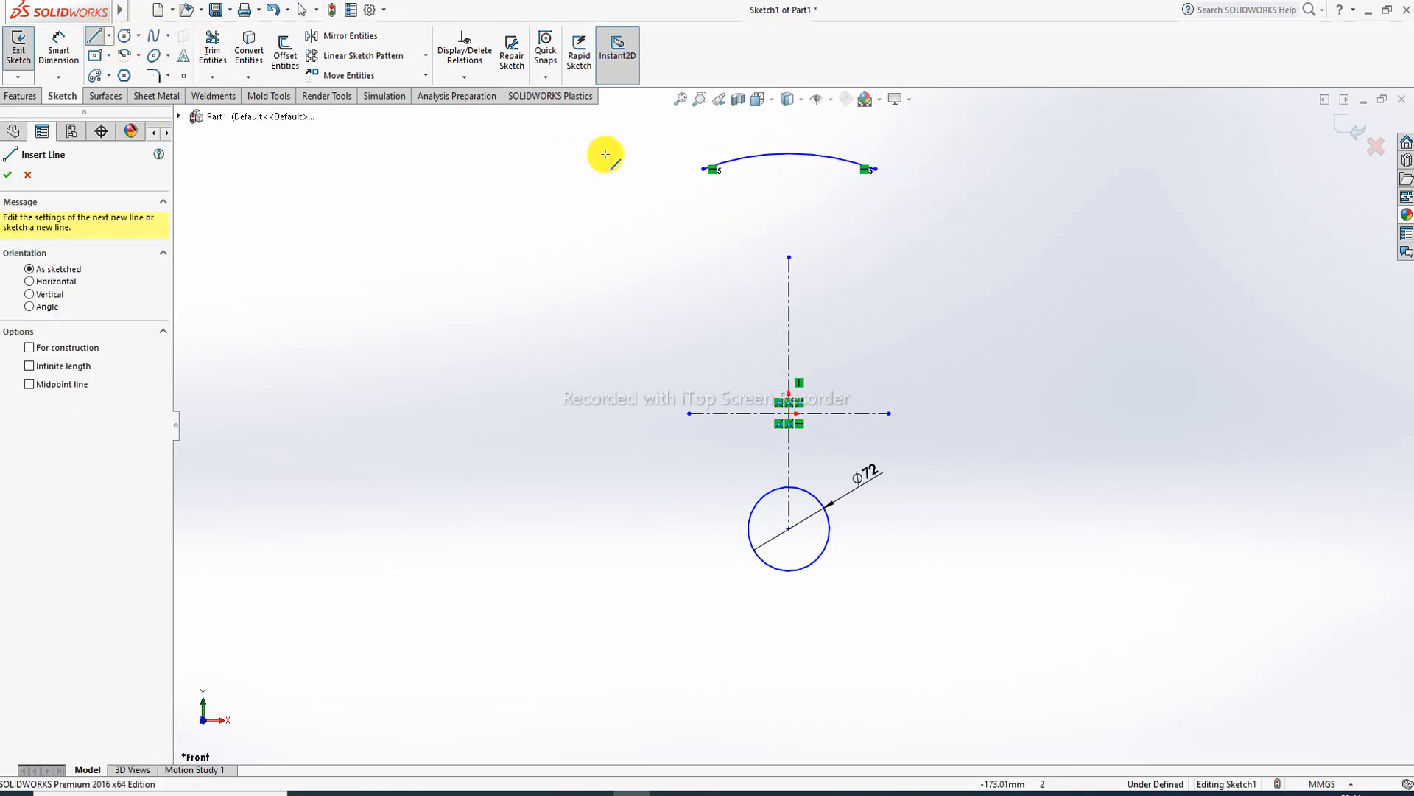
pyautogui.click(705, 168)
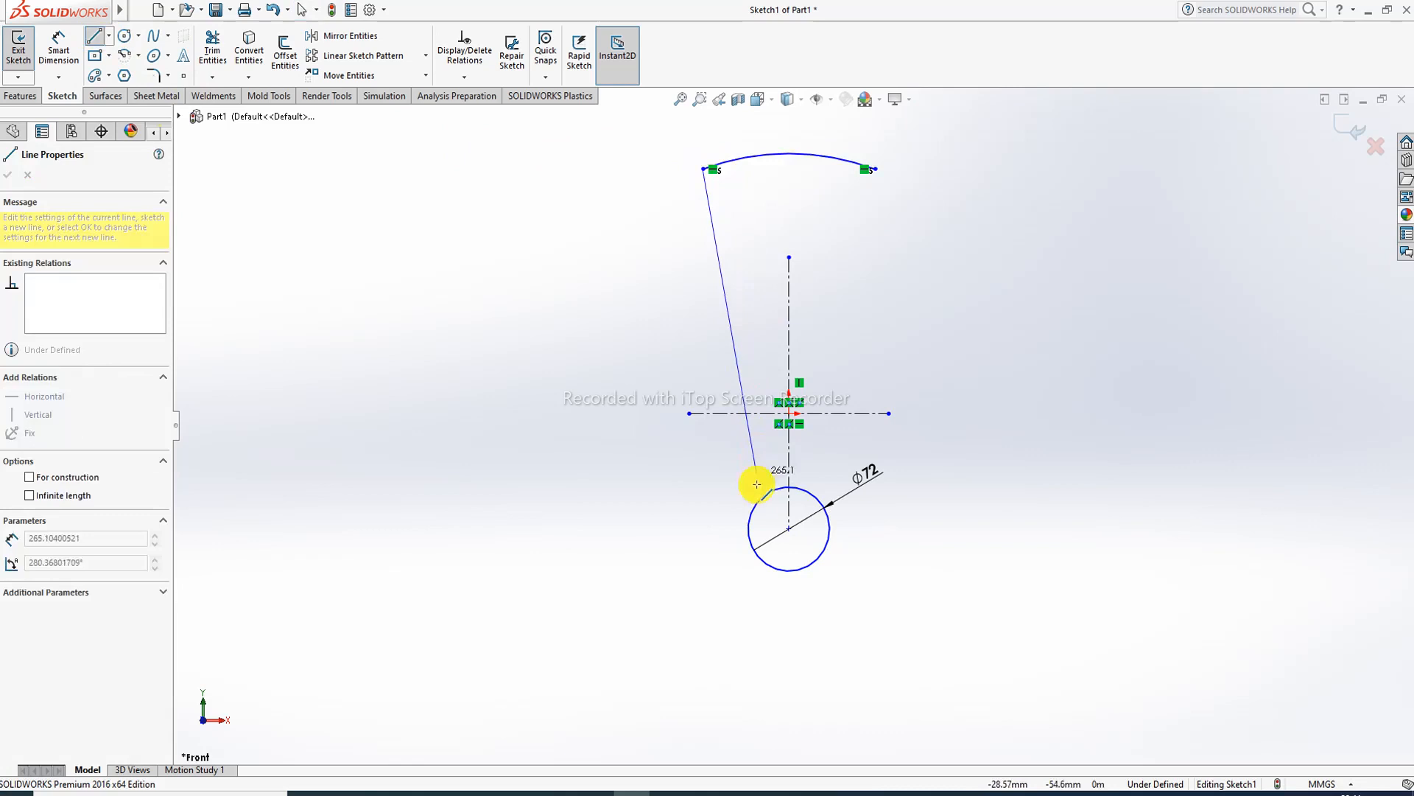
pyautogui.click(753, 541)
pyautogui.rightClick(698, 492)
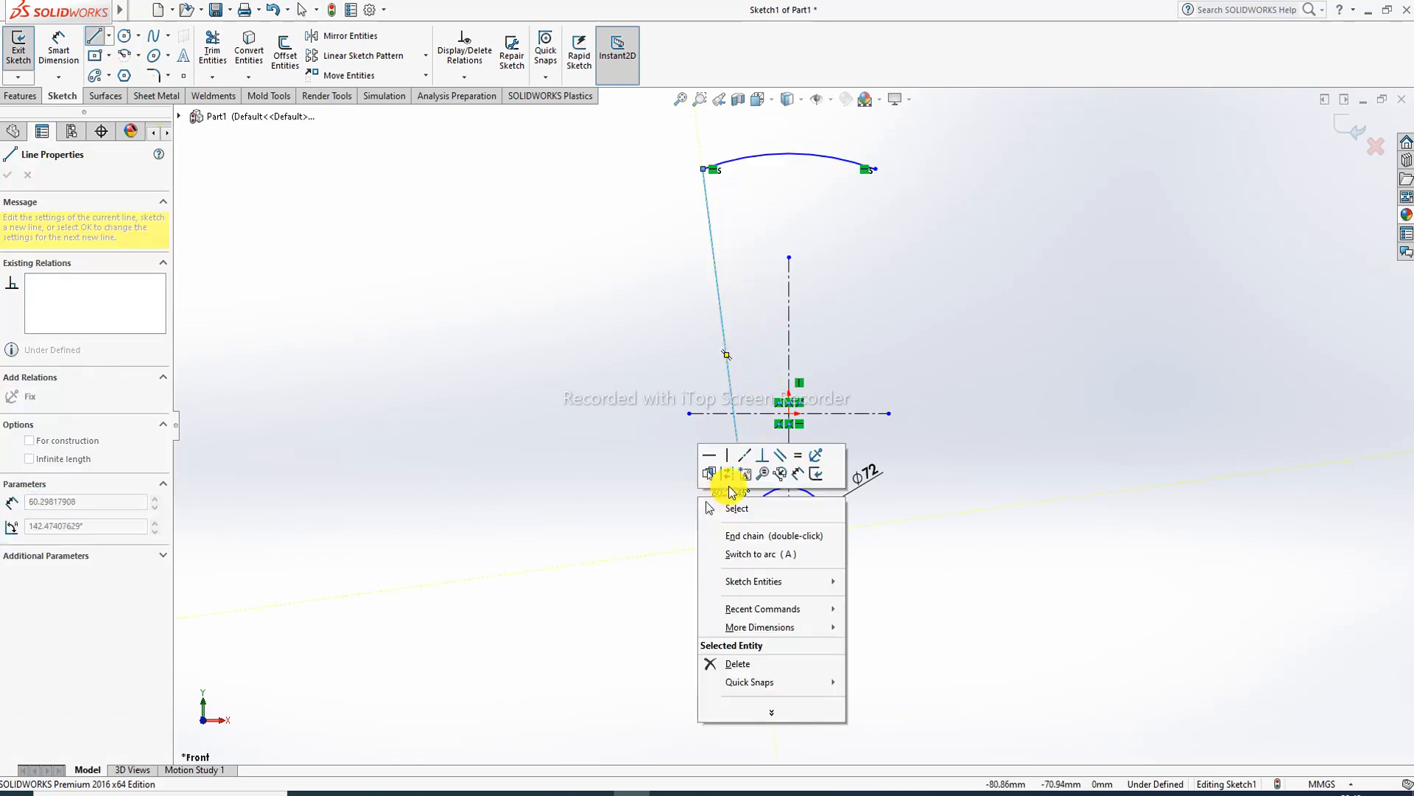
pyautogui.click(735, 510)
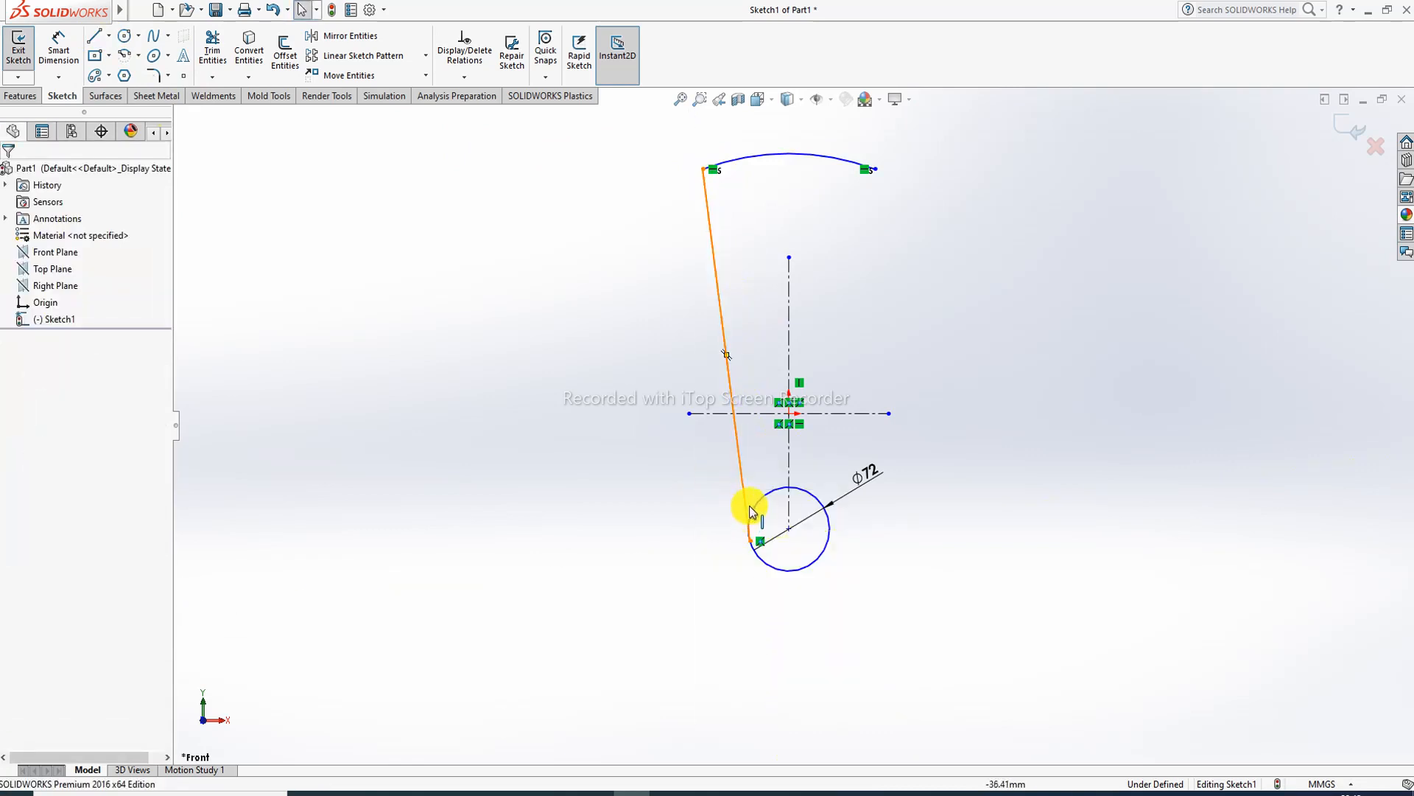
# - Make the left side line tangent to the 72 mm circle
pyautogui.click(746, 501)
pyautogui.keyDown('ctrl'); pyautogui.click(753, 515); pyautogui.keyUp('ctrl')
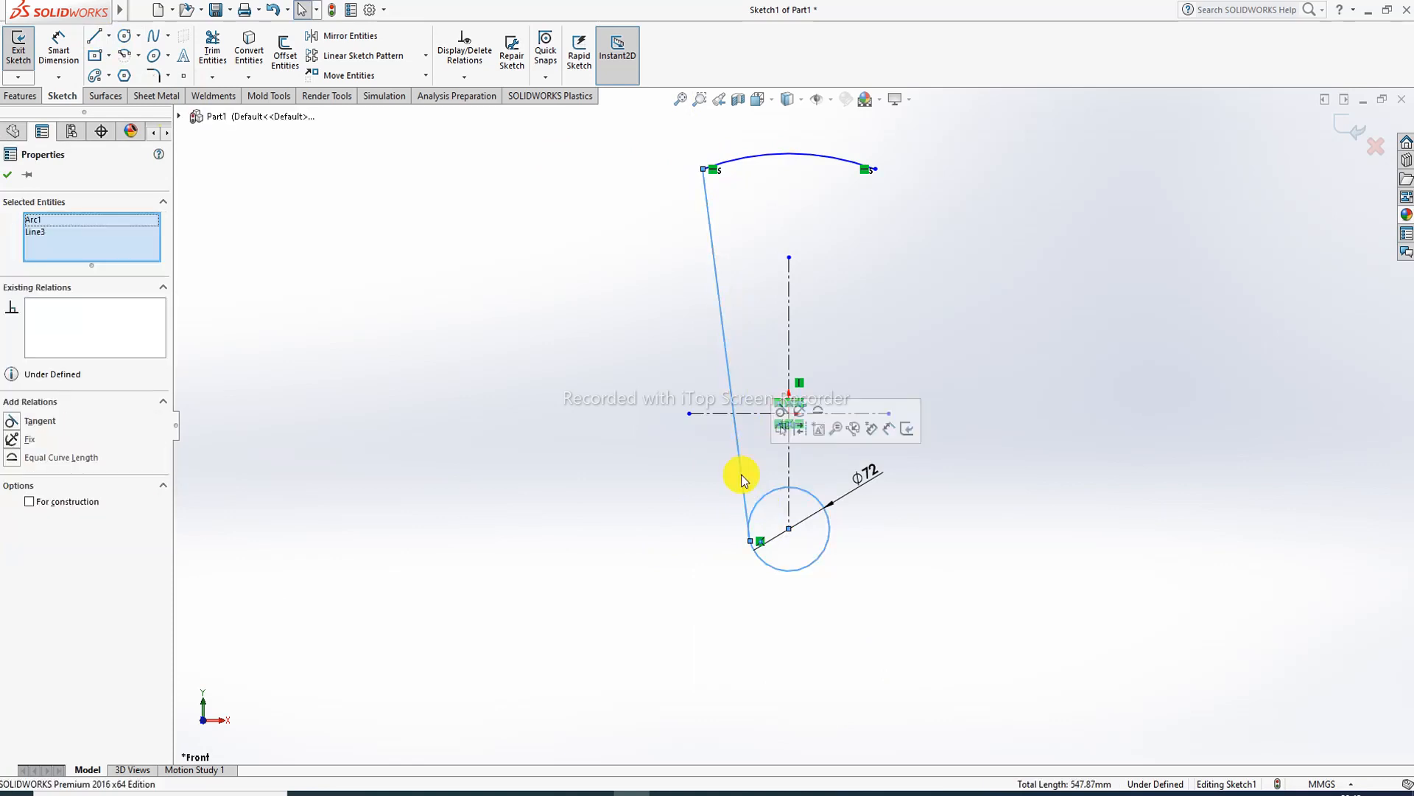
pyautogui.click(931, 343)
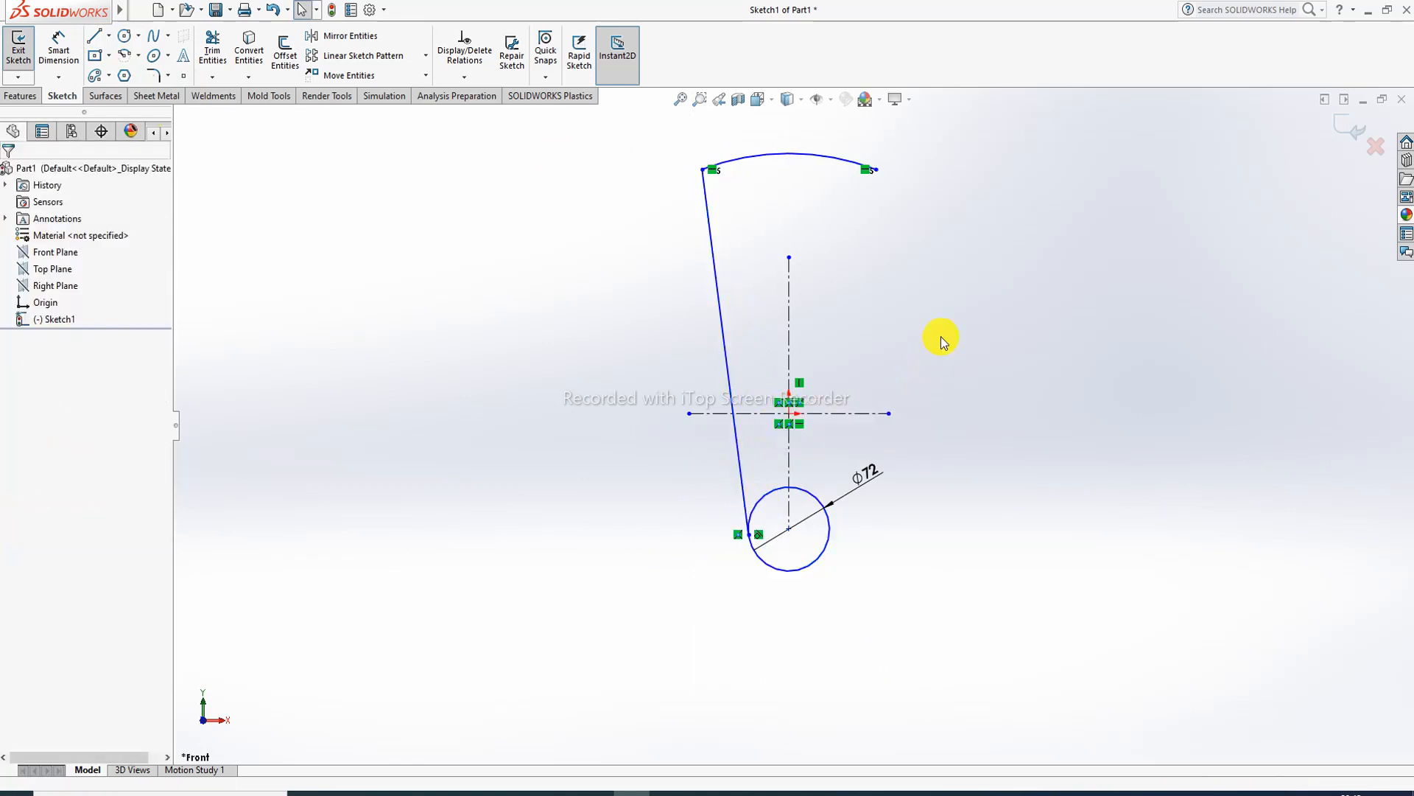
# - Mirror the left side line about the vertical centerline and pull the arc down to the centerline's upper end
pyautogui.moveTo(661, 298); pyautogui.dragTo(859, 290)
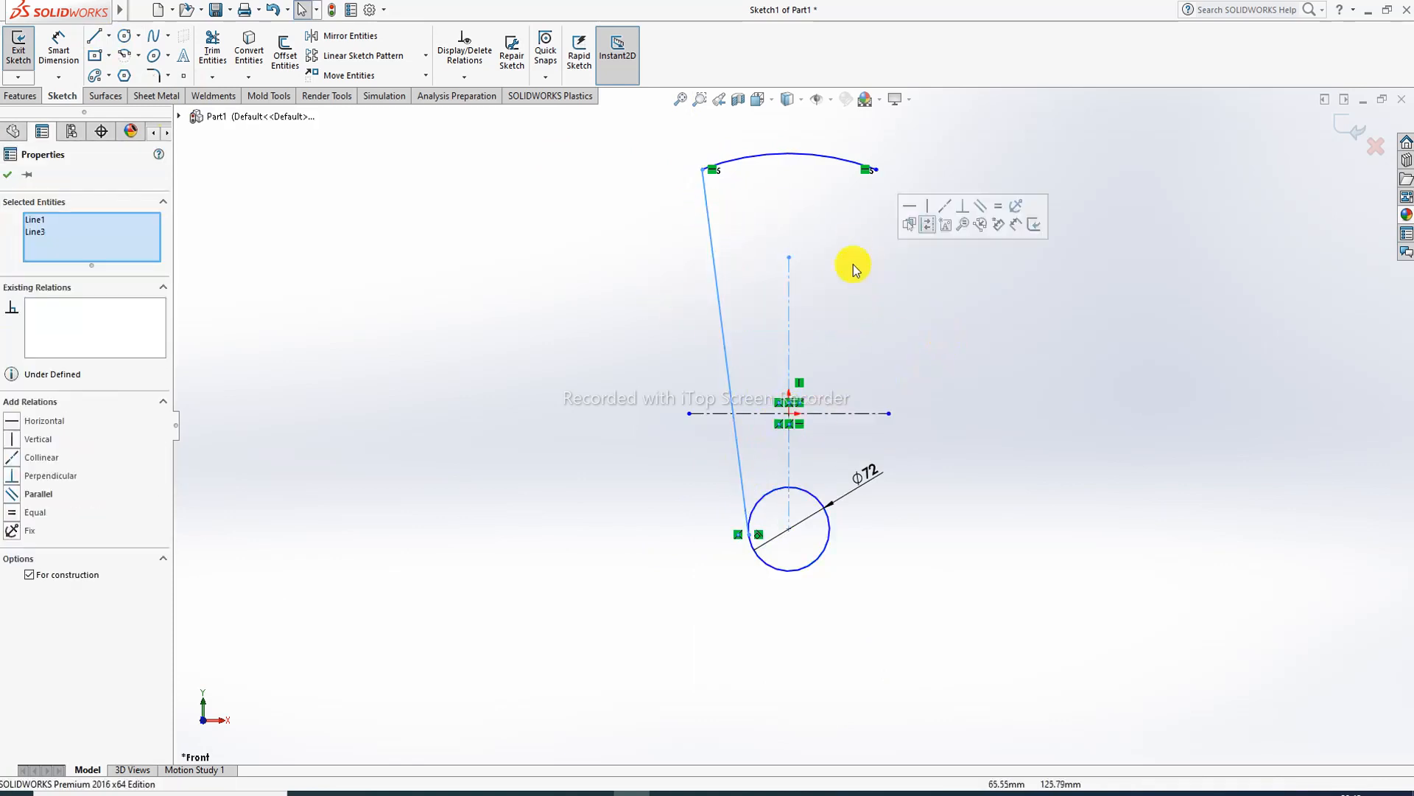
pyautogui.click(377, 41)
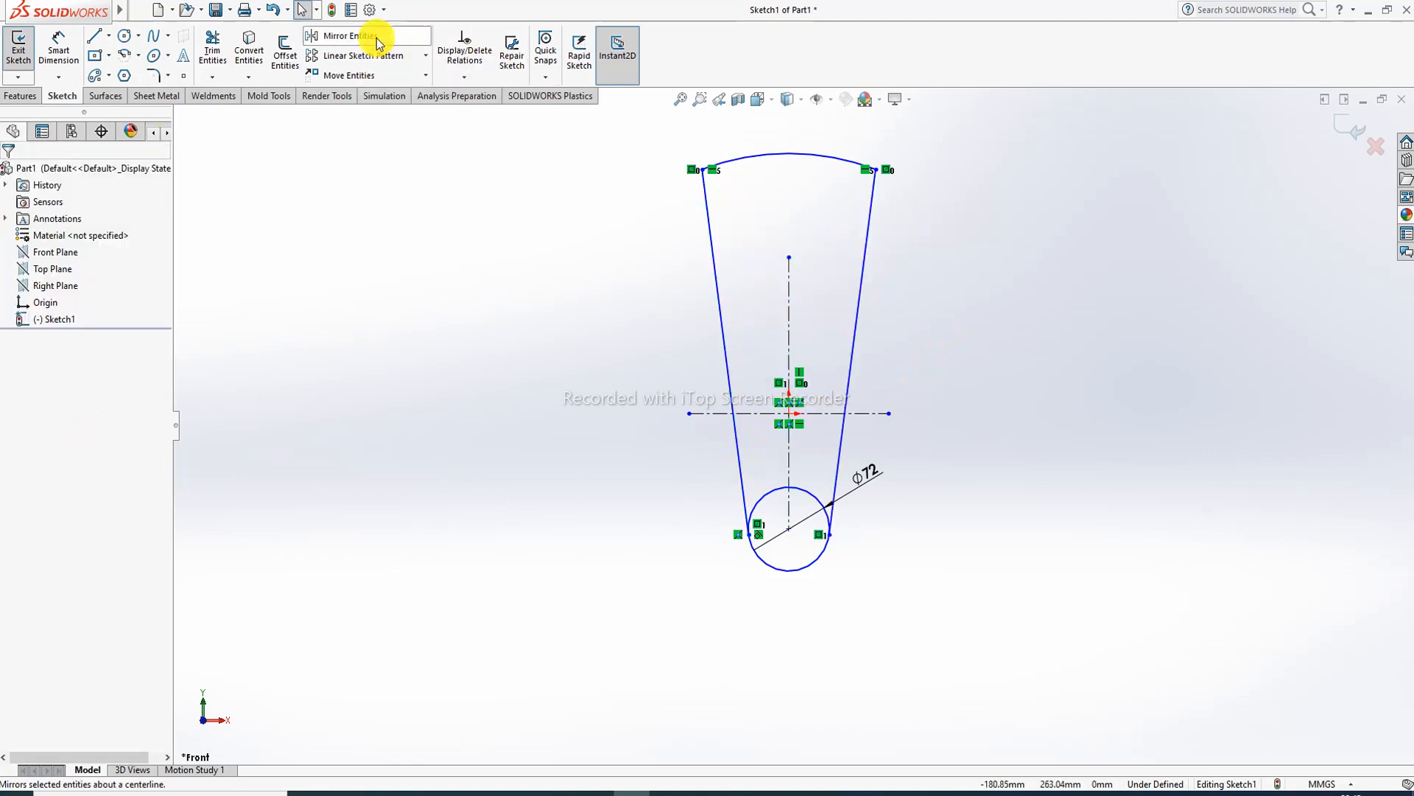
pyautogui.moveTo(799, 153); pyautogui.dragTo(805, 254)
pyautogui.click(930, 245)
# - Dimension the upper arc's radius as 80 mm
pyautogui.click(60, 53)
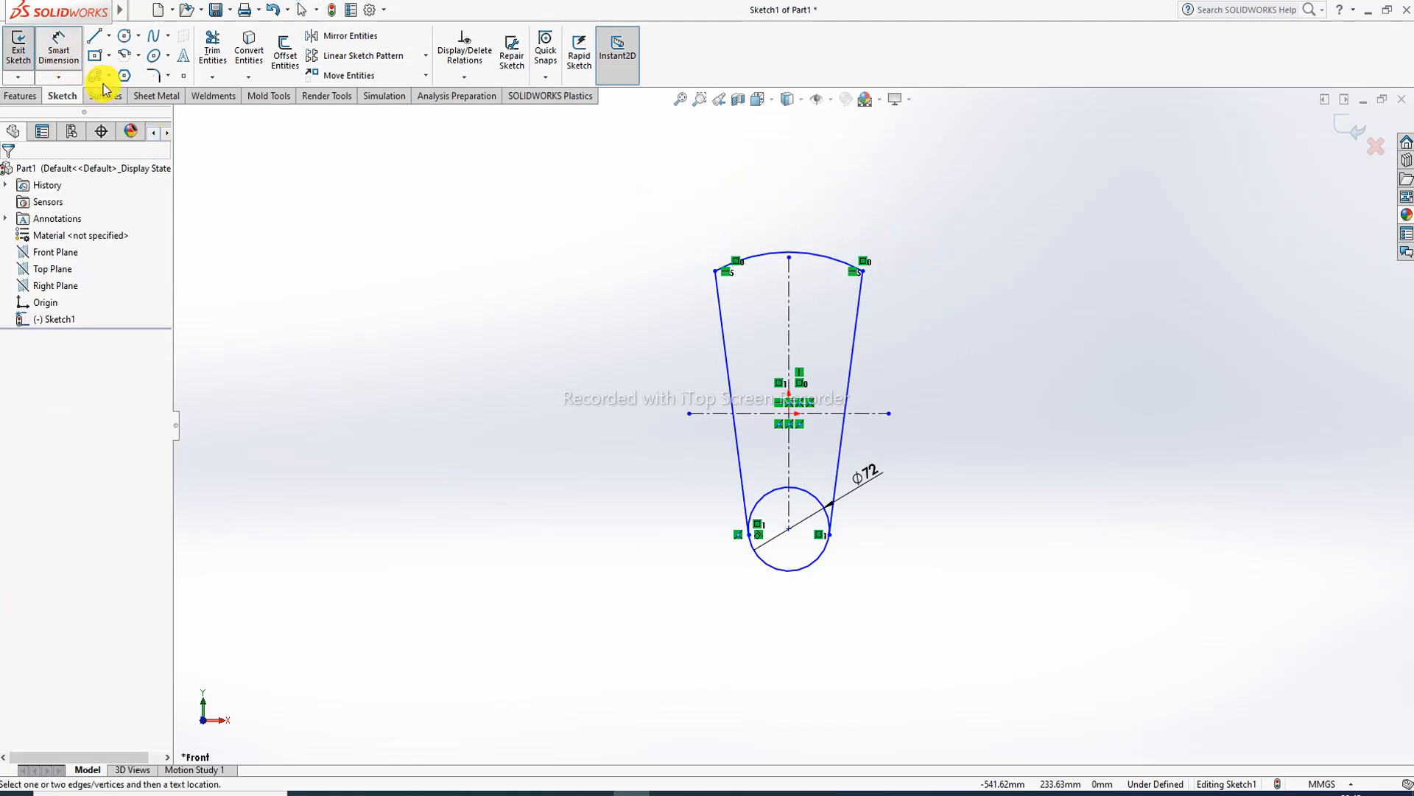
pyautogui.click(812, 256)
pyautogui.click(856, 209)
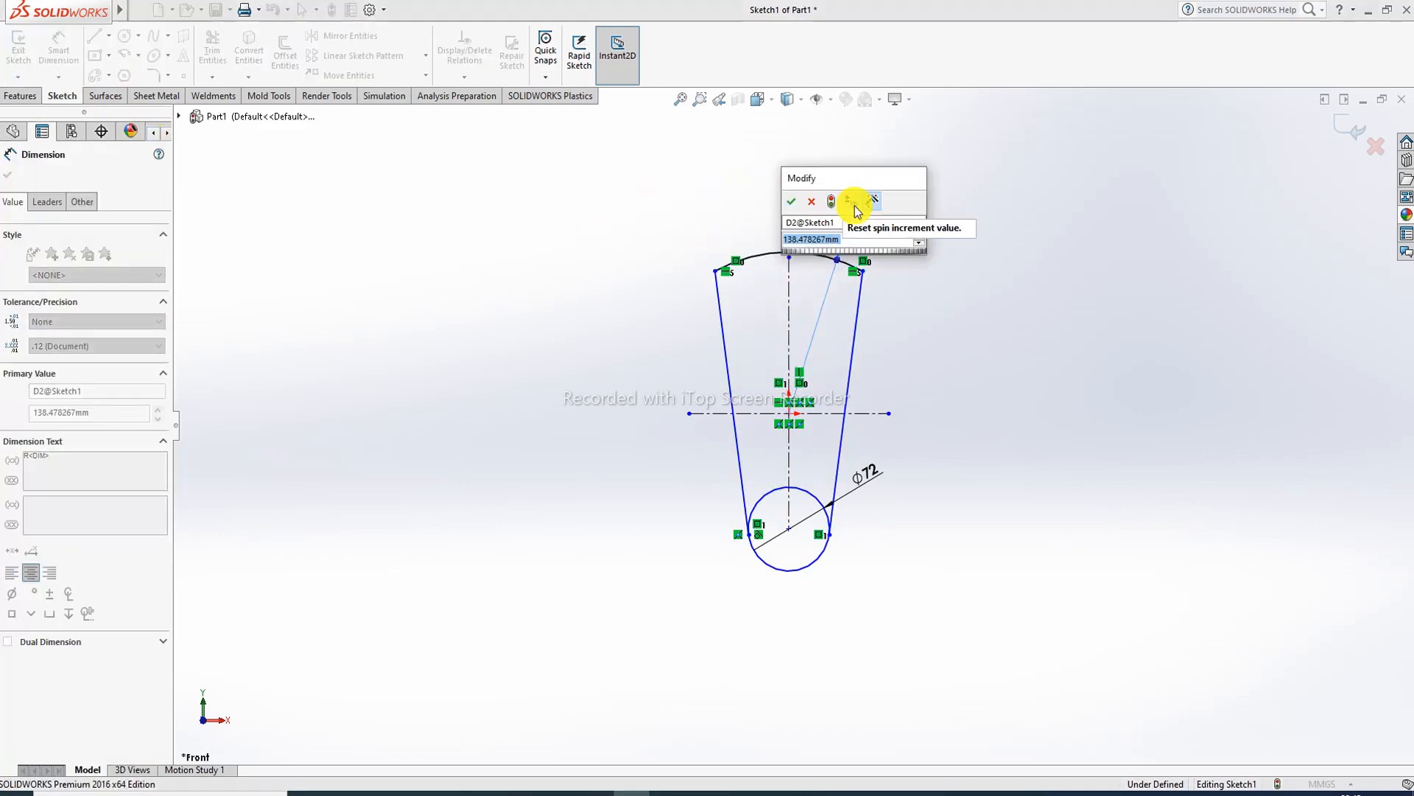
pyautogui.write('80')
pyautogui.press('Return')
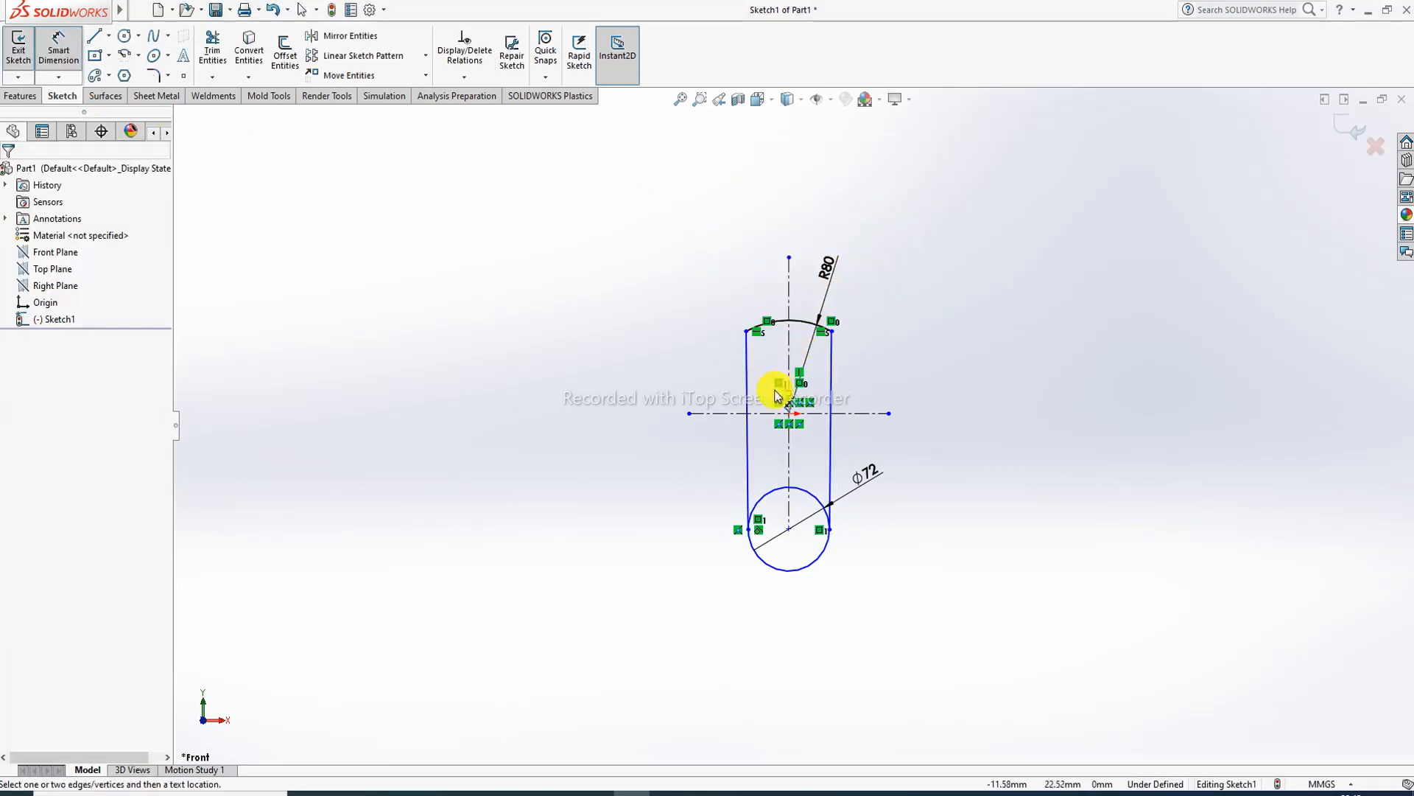
# - Dimension the angle between the two side lines as 33 degrees
pyautogui.click(749, 389)
pyautogui.click(831, 381)
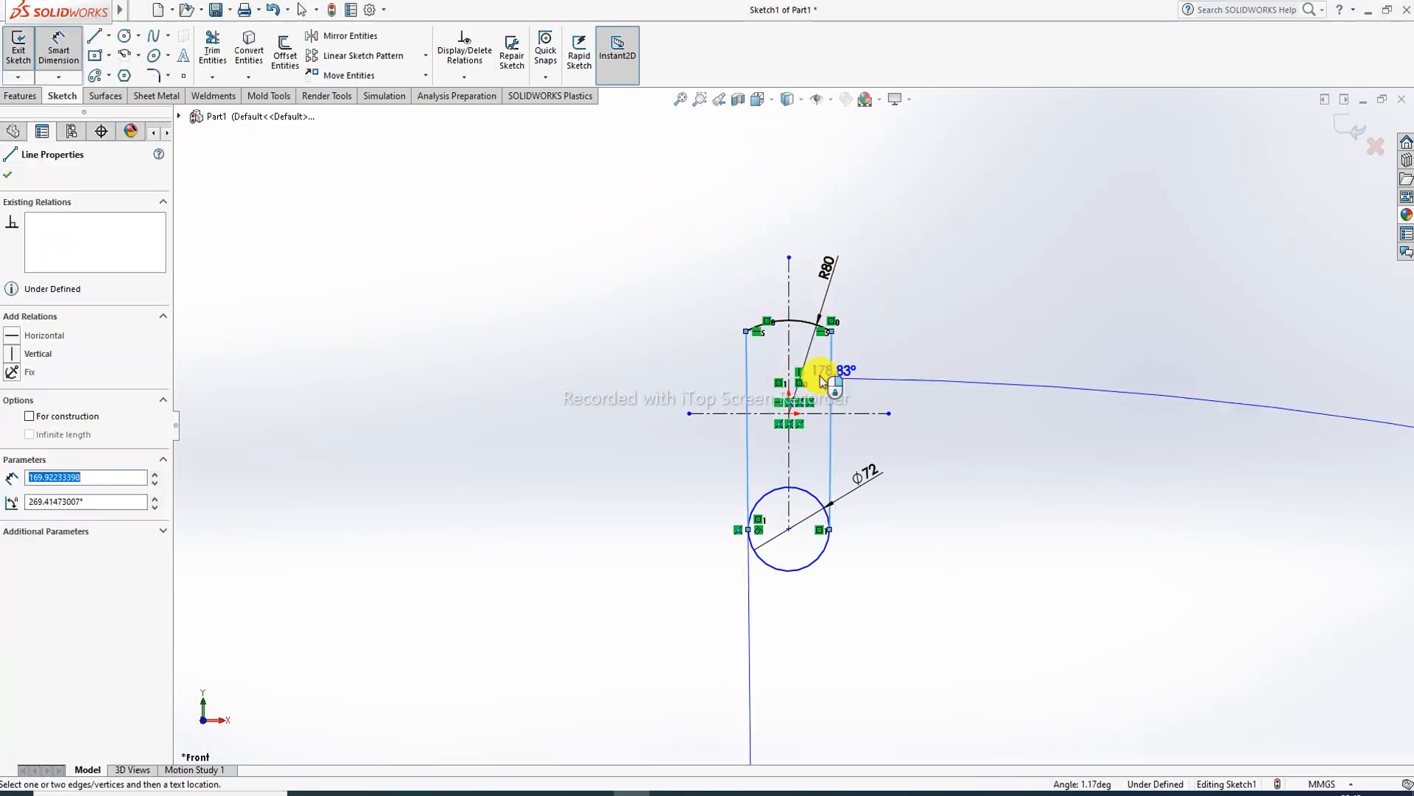
pyautogui.click(777, 361)
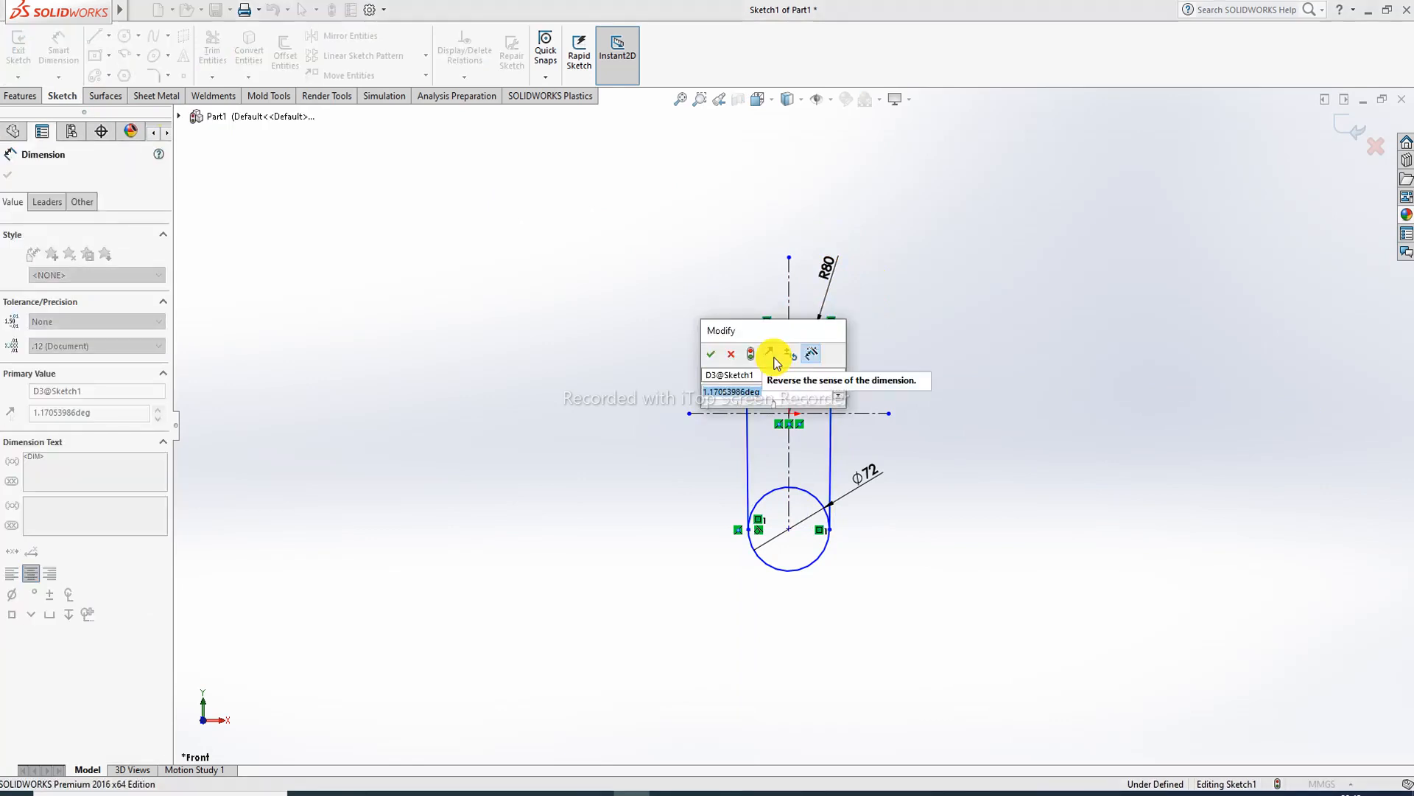
pyautogui.write('33')
pyautogui.press('Return')
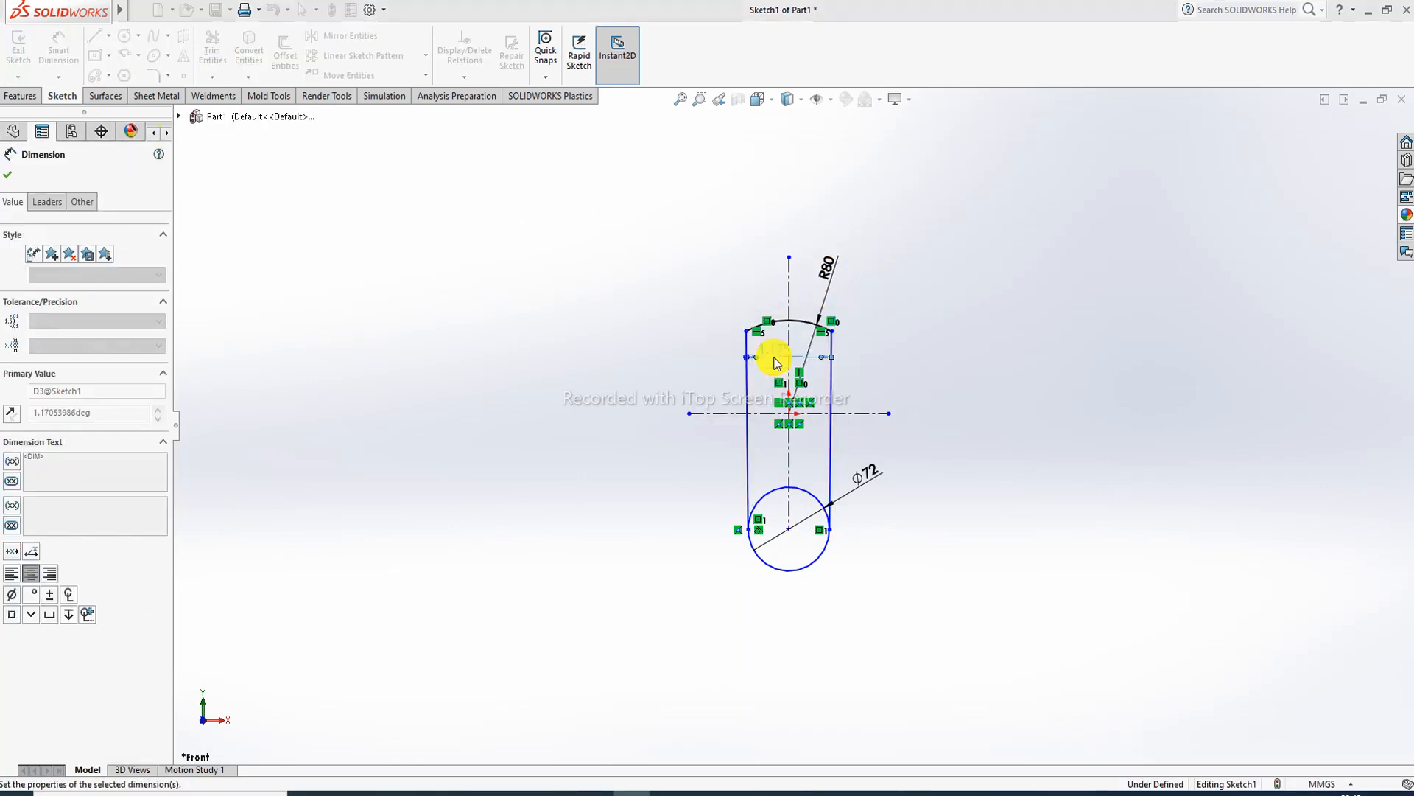
pyautogui.click(980, 346)
# - Reposition the 33-degree angle dimension just above the upper arc
pyautogui.scroll(6, 930, 291)
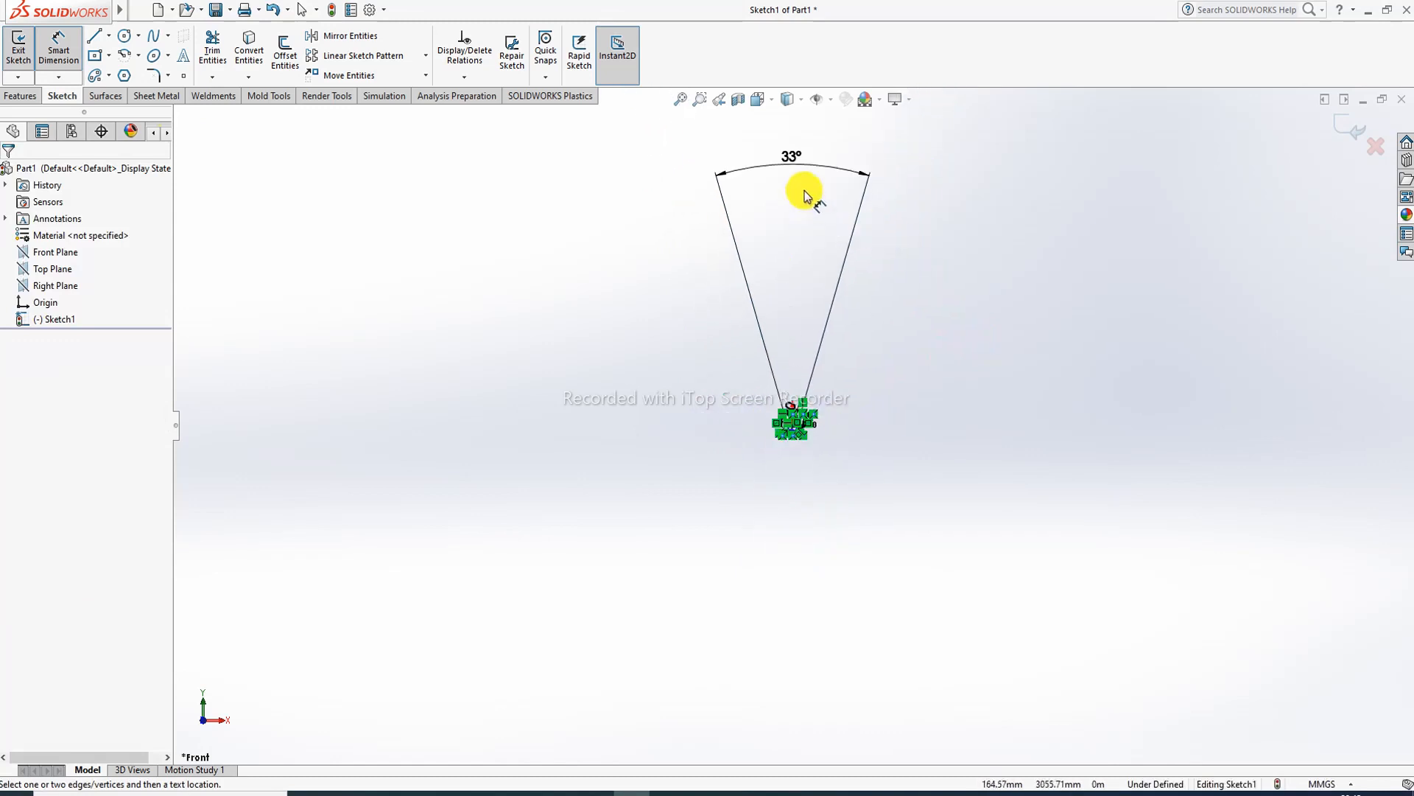
pyautogui.moveTo(794, 159); pyautogui.dragTo(790, 322)
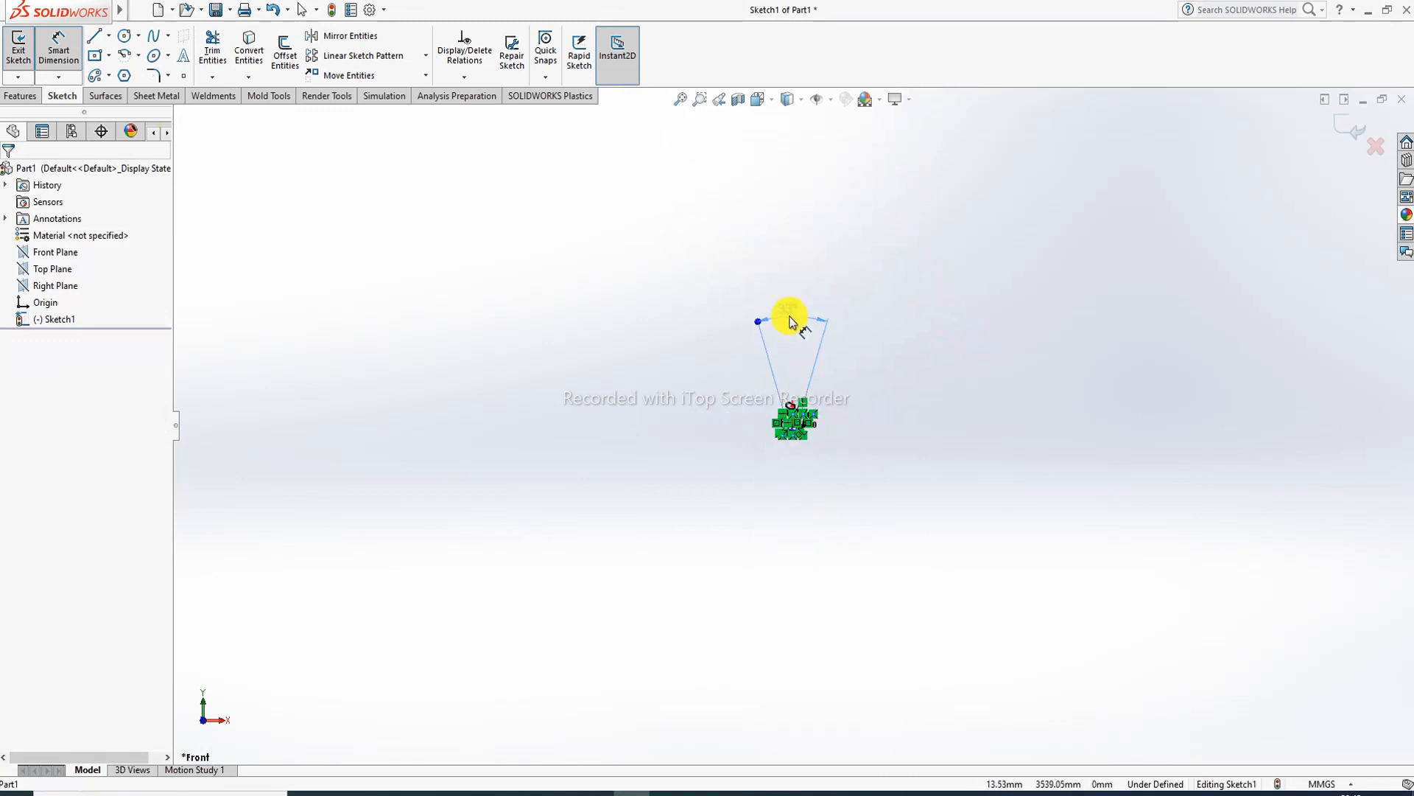
pyautogui.click(896, 361)
pyautogui.scroll(-8, 799, 411)
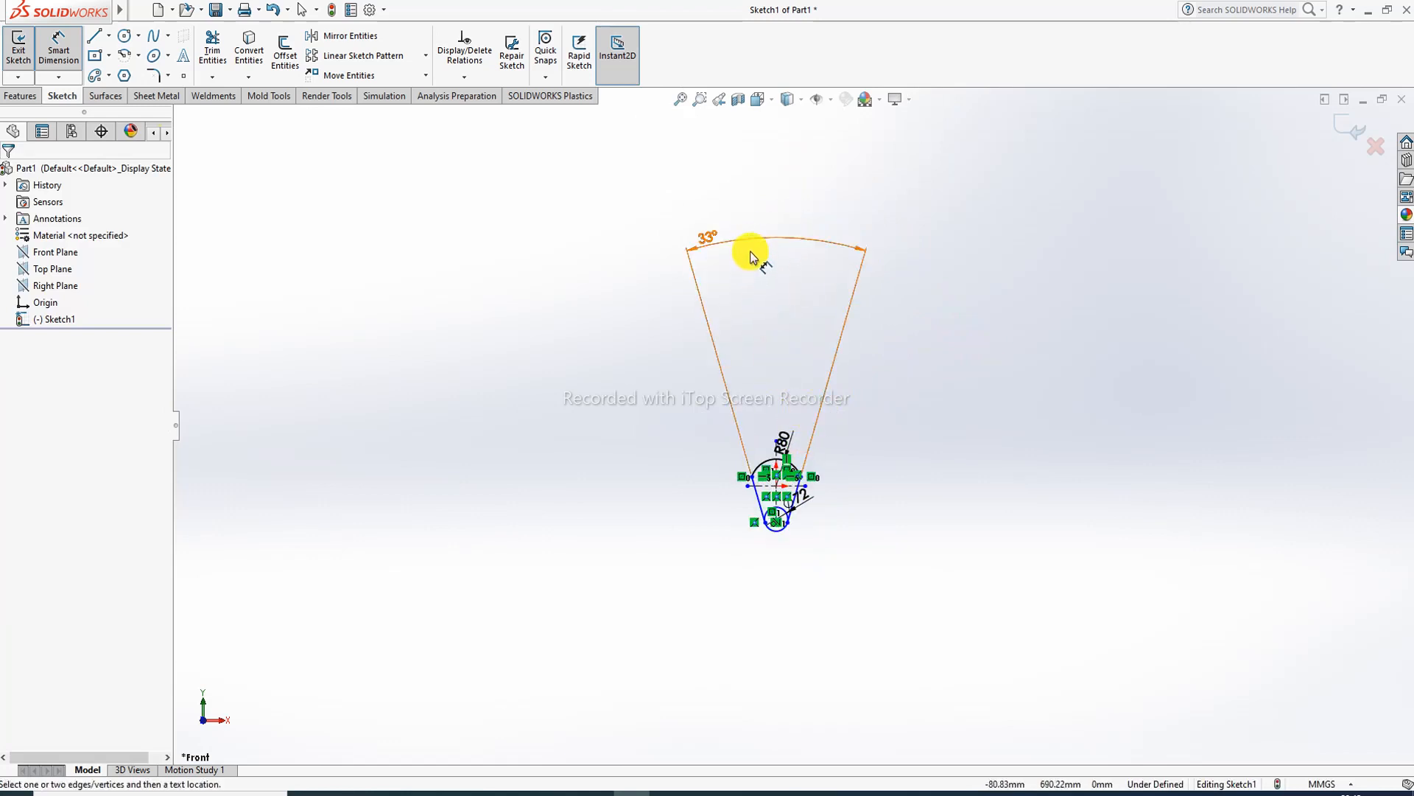
pyautogui.moveTo(715, 248); pyautogui.dragTo(739, 381)
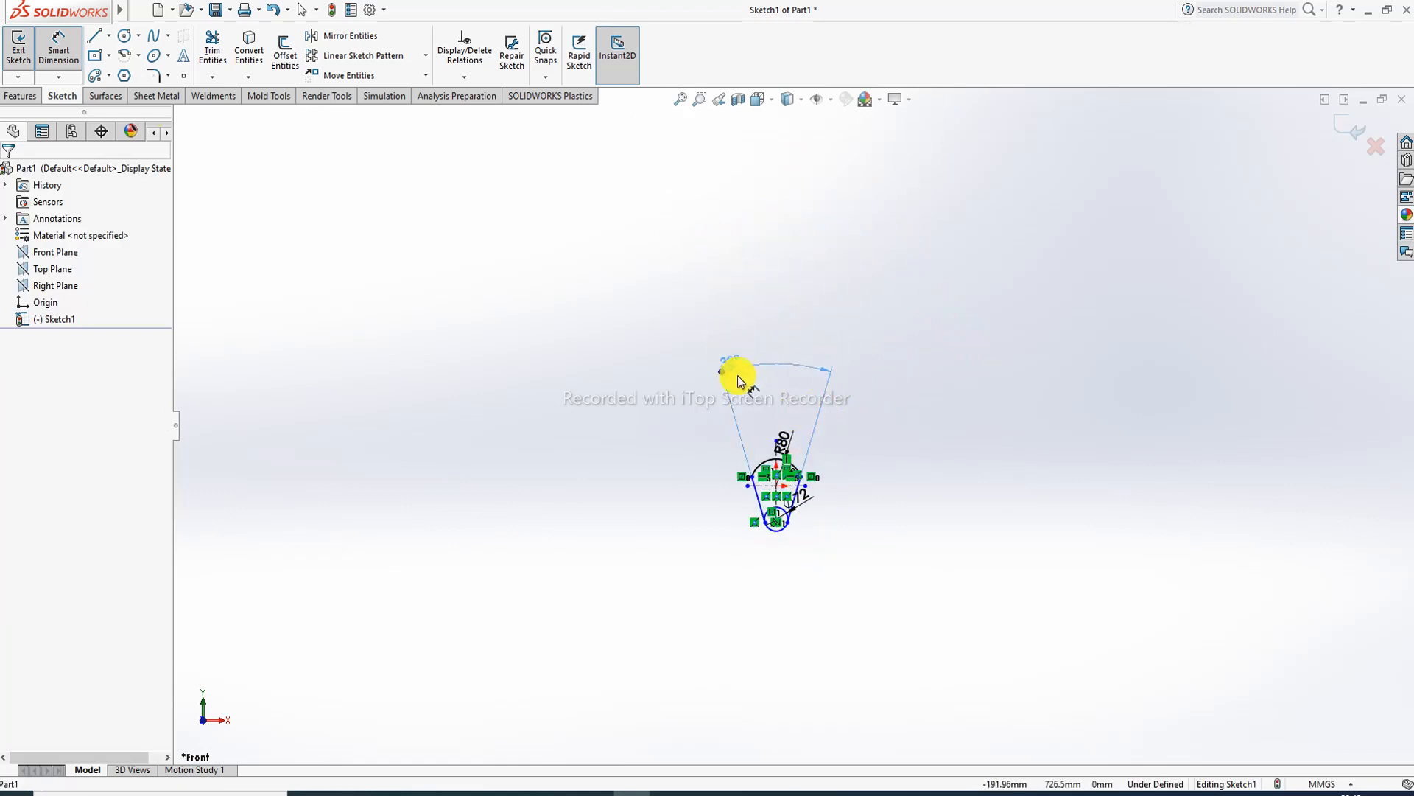
pyautogui.scroll(-8, 783, 501)
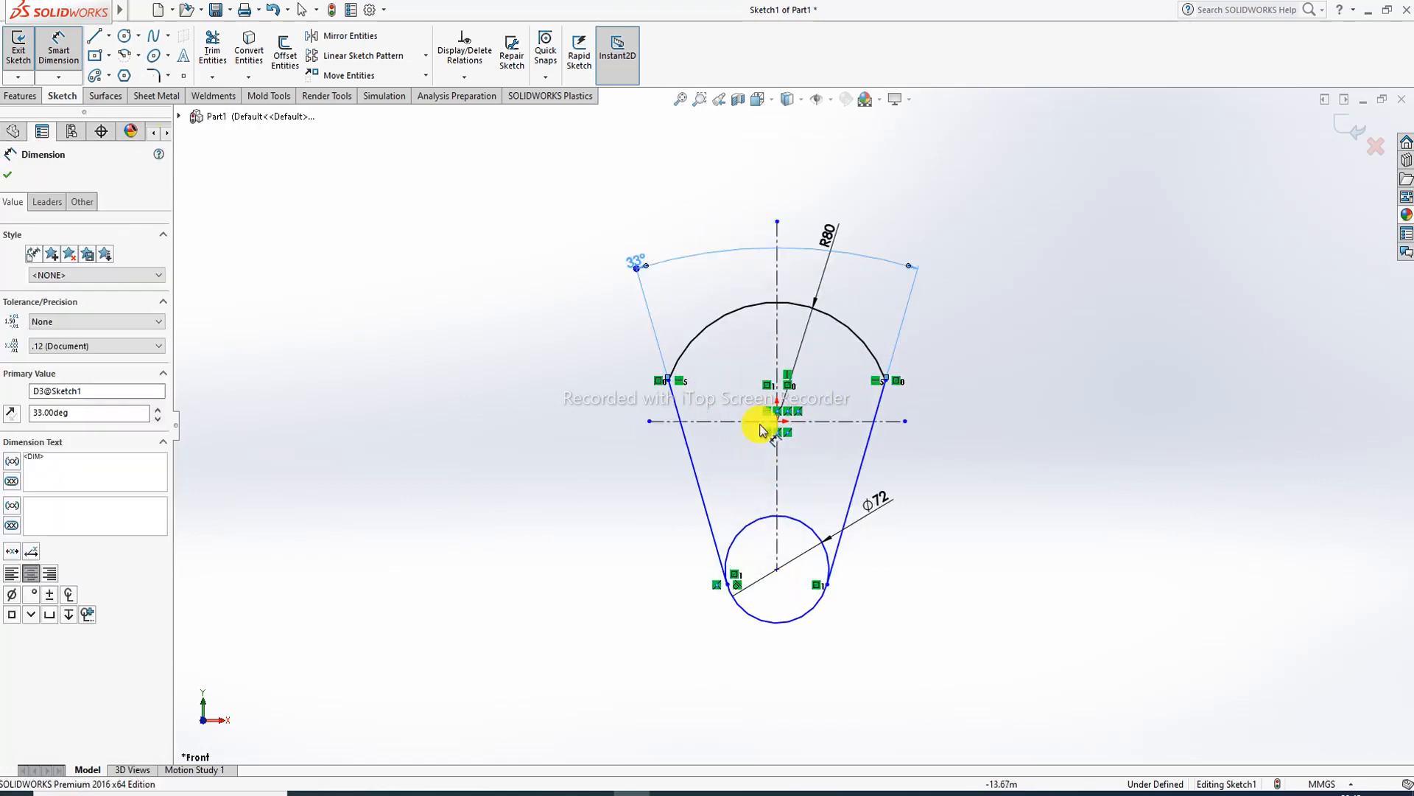
pyautogui.moveTo(634, 260); pyautogui.dragTo(747, 258)
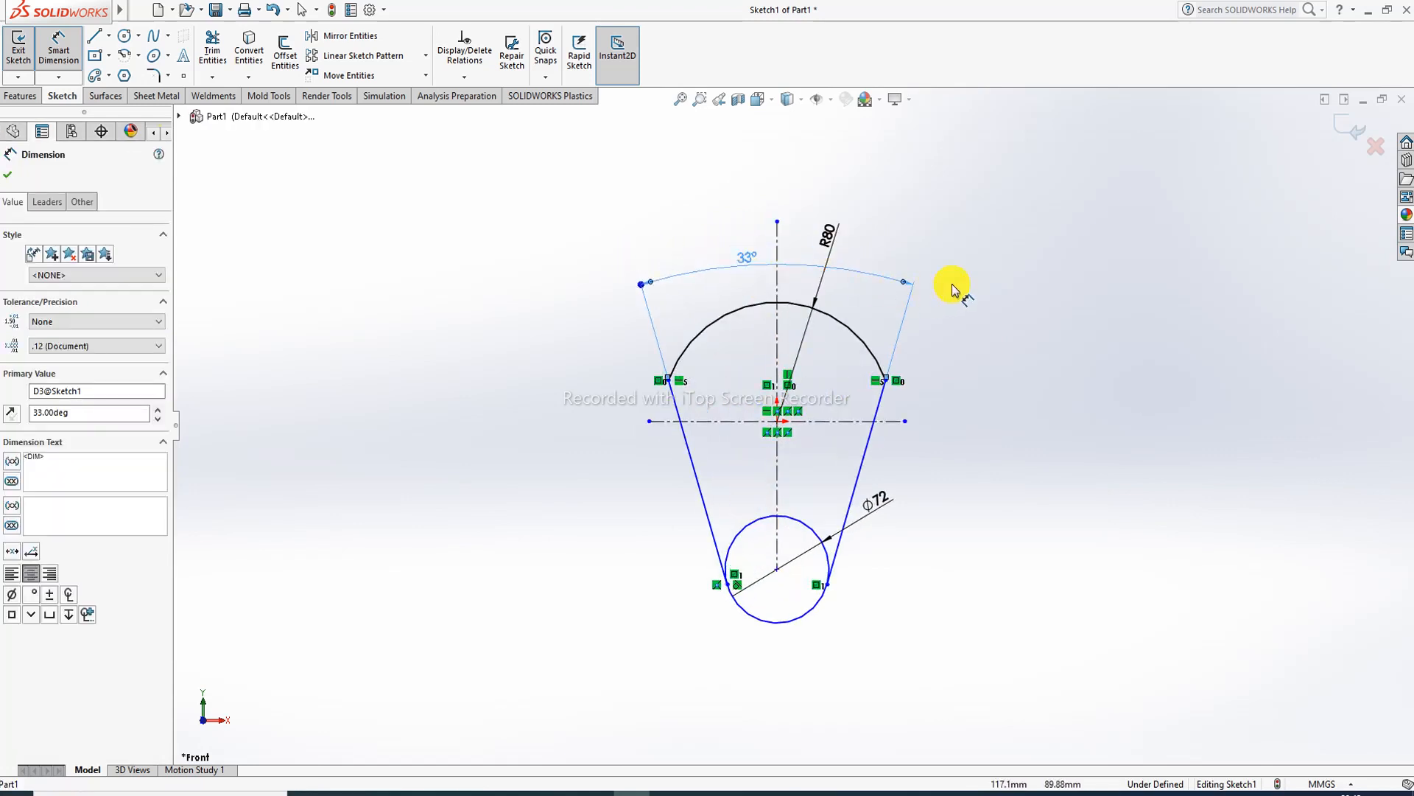
pyautogui.click(952, 288)
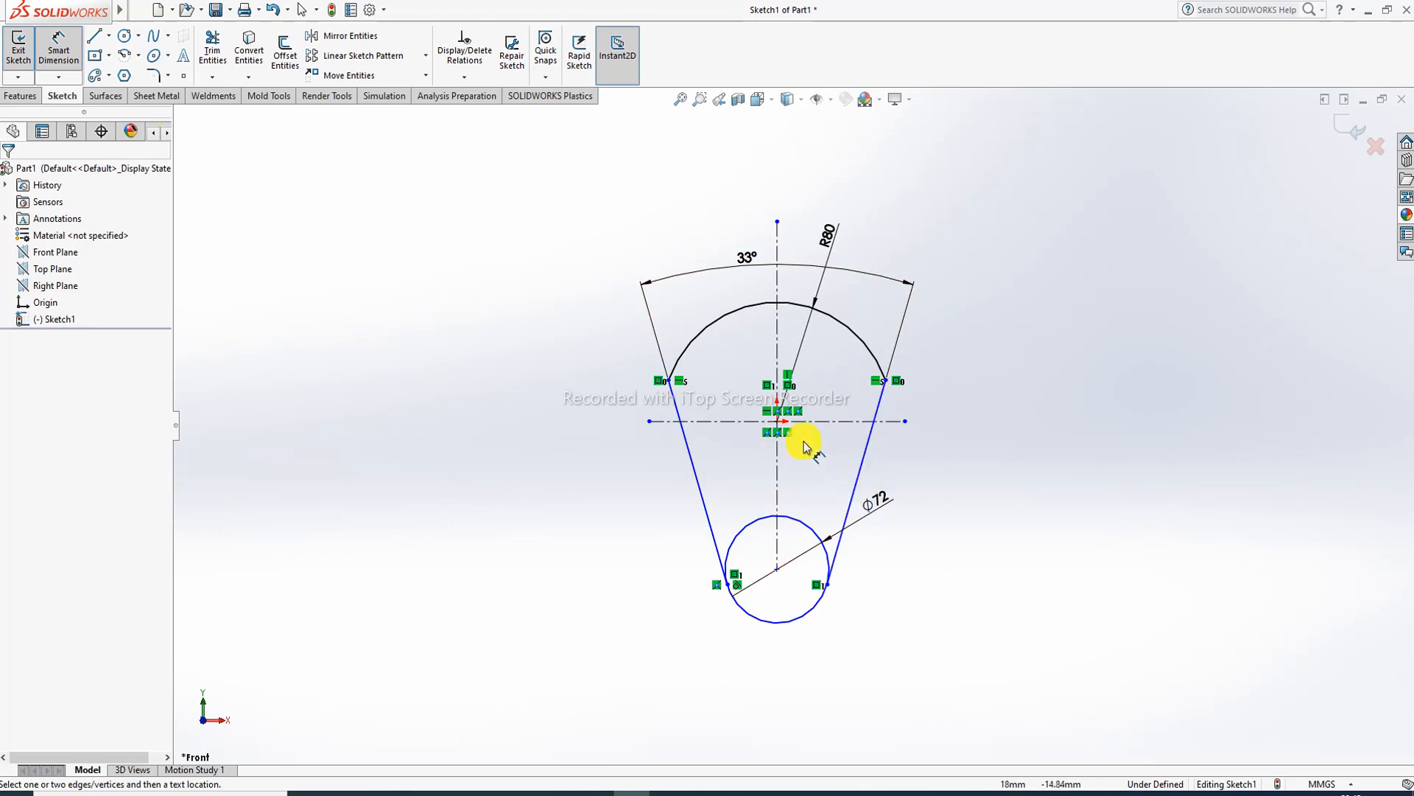
# - Dimension the vertical distance from the origin to the circle's centre as 44 mm and move the angle dimension back close to the arc
pyautogui.click(777, 423)
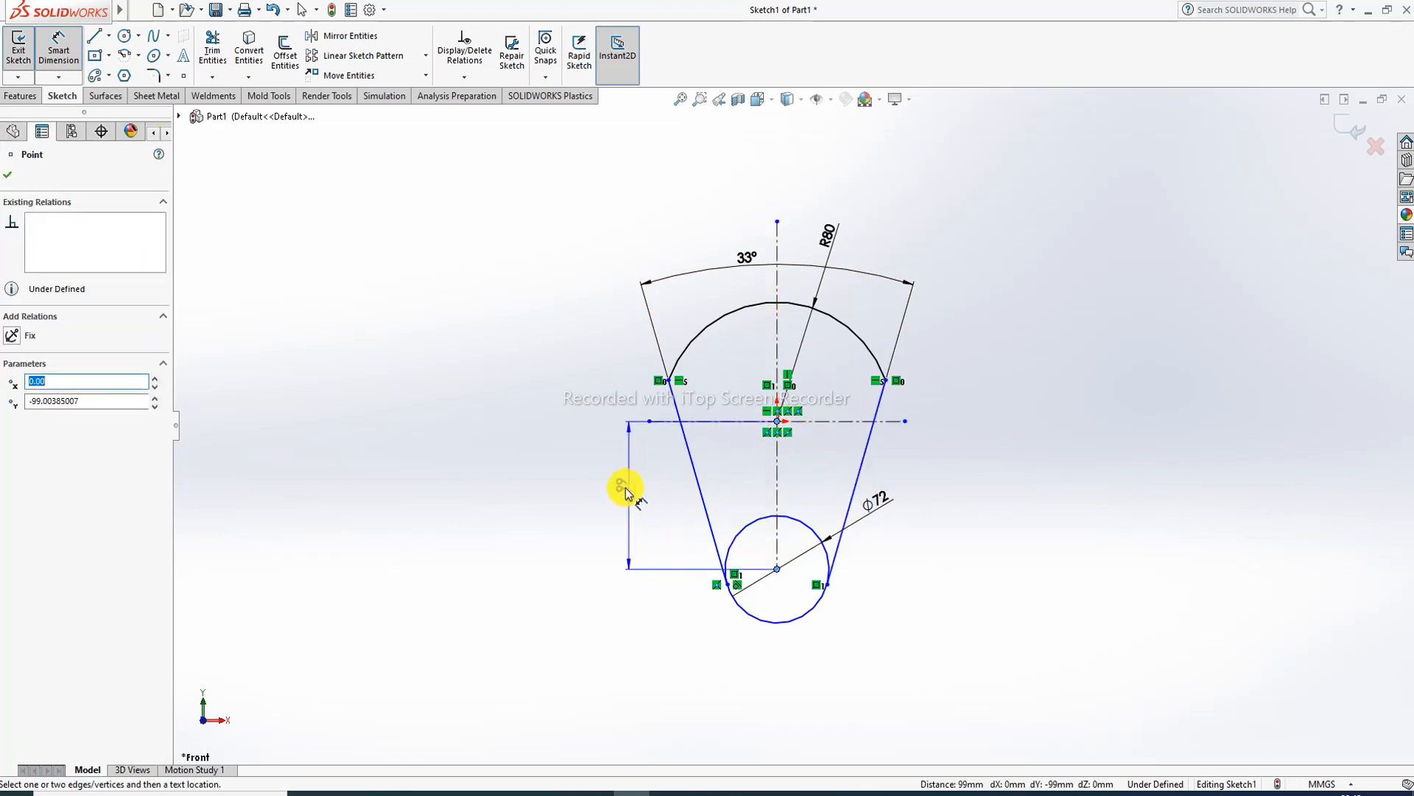
pyautogui.click(625, 488)
pyautogui.write('44')
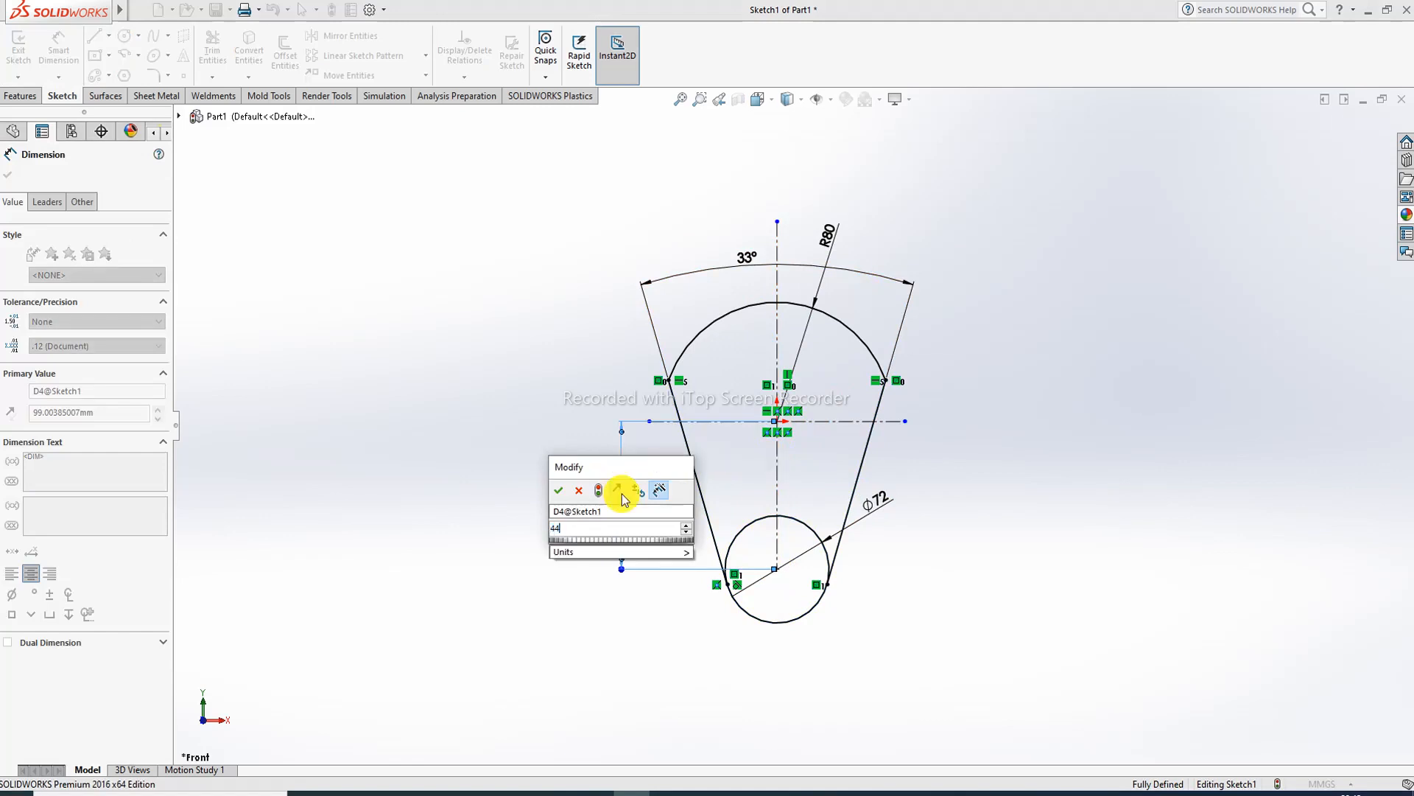
pyautogui.press('Return')
pyautogui.click(1005, 375)
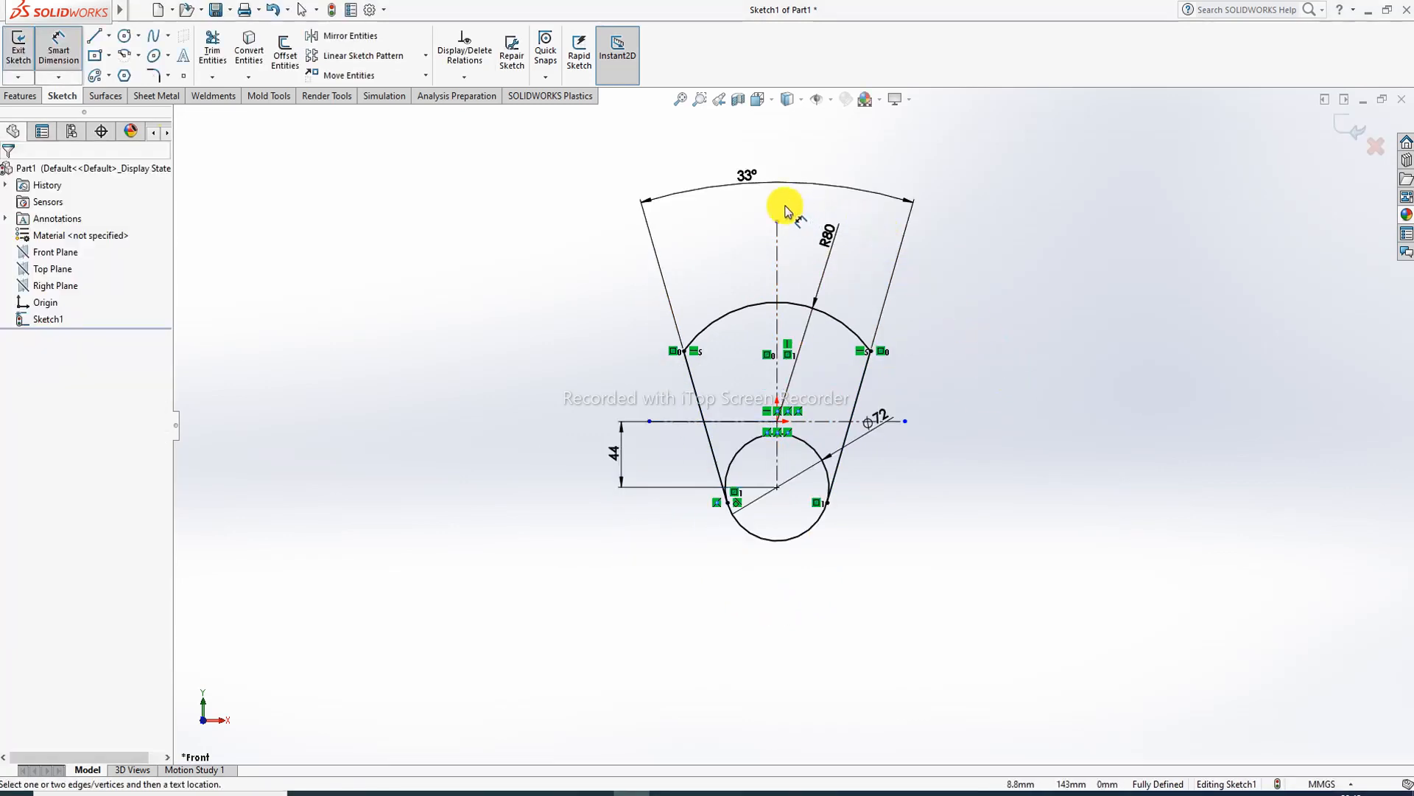
pyautogui.moveTo(752, 184); pyautogui.dragTo(758, 266)
pyautogui.click(951, 263)
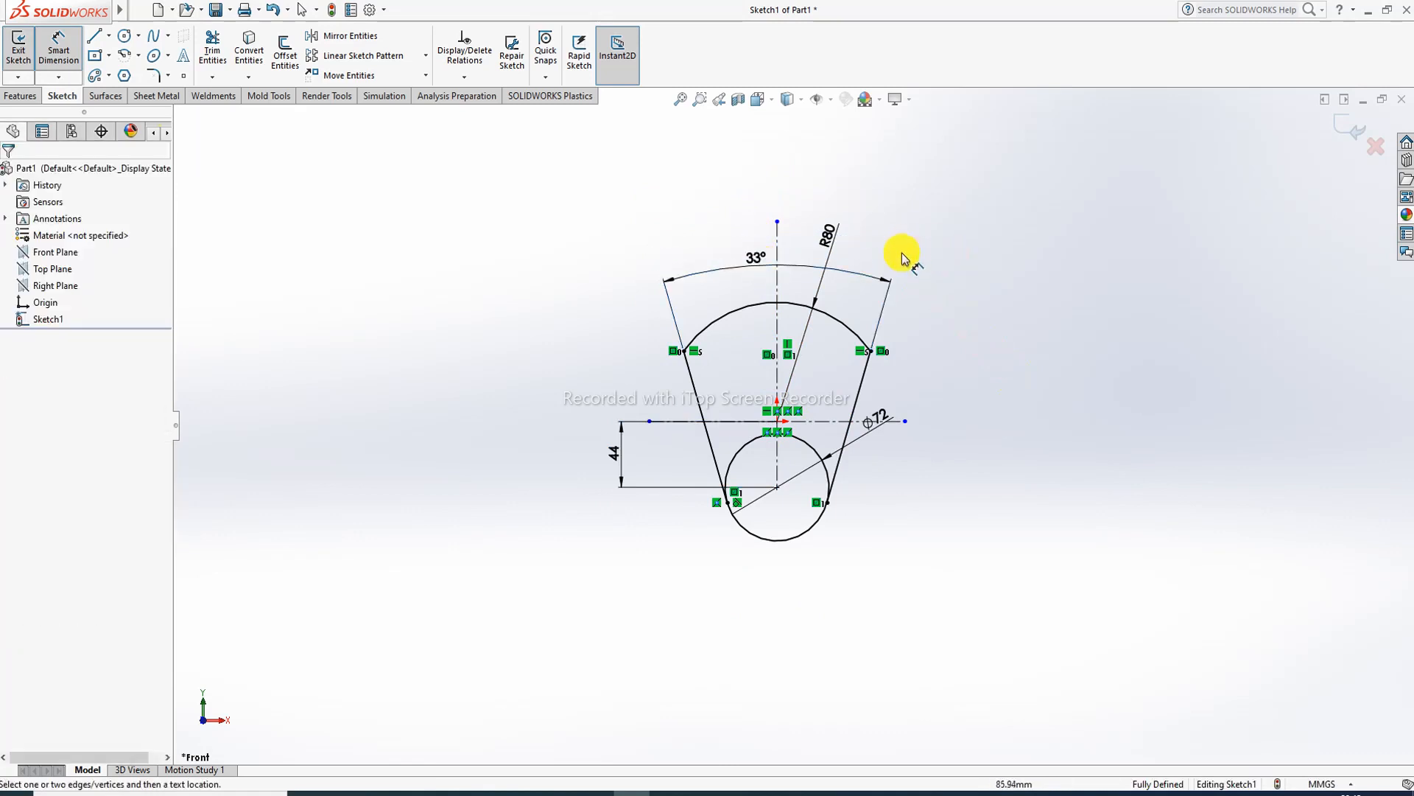
# - Move the circle's diameter dimension to sit level beside the lower circle
pyautogui.rightClick(989, 249)
pyautogui.click(1013, 223)
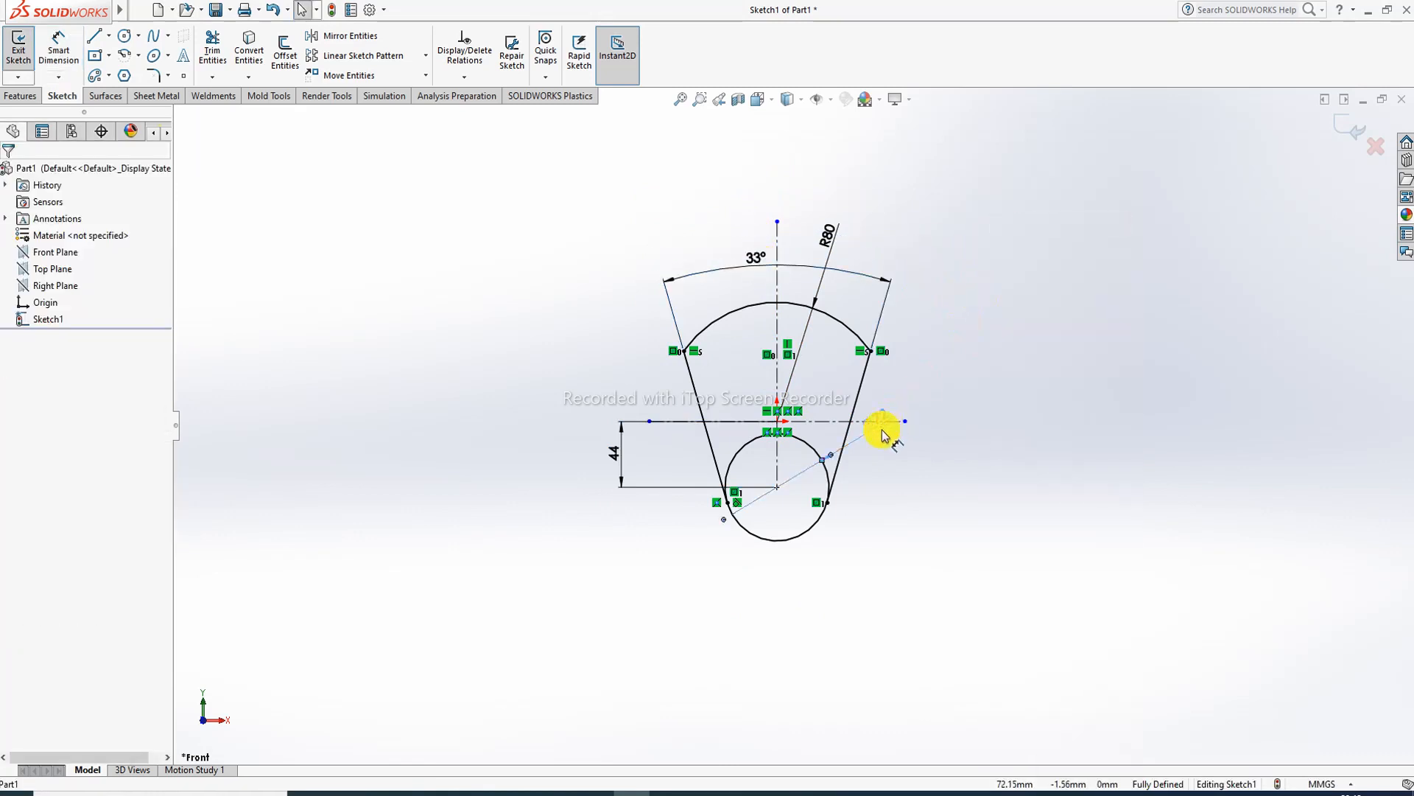
pyautogui.click(879, 473)
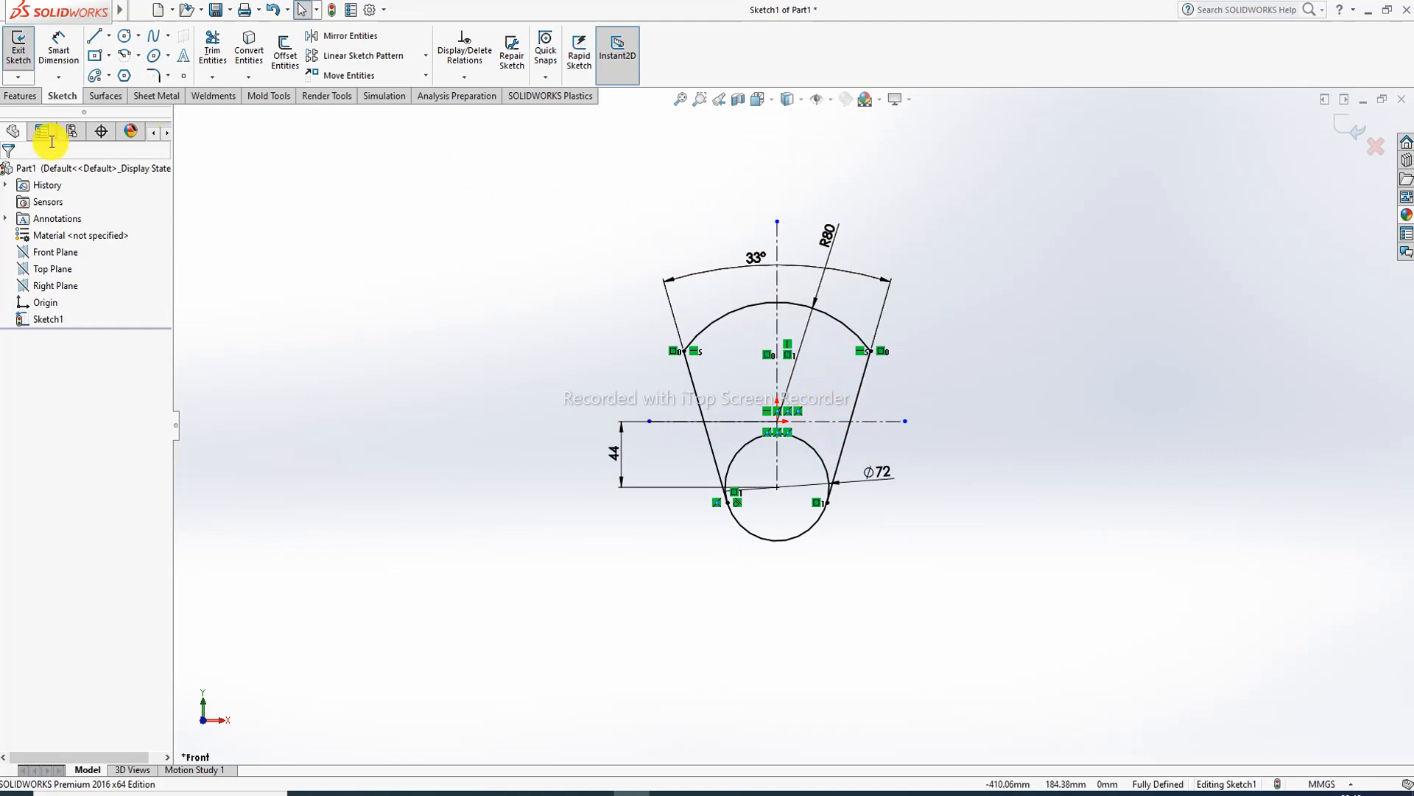
# - Extrude both closed regions of the web profile, the upper body and the lower circle, 15 mm as one boss
pyautogui.click(30, 100)
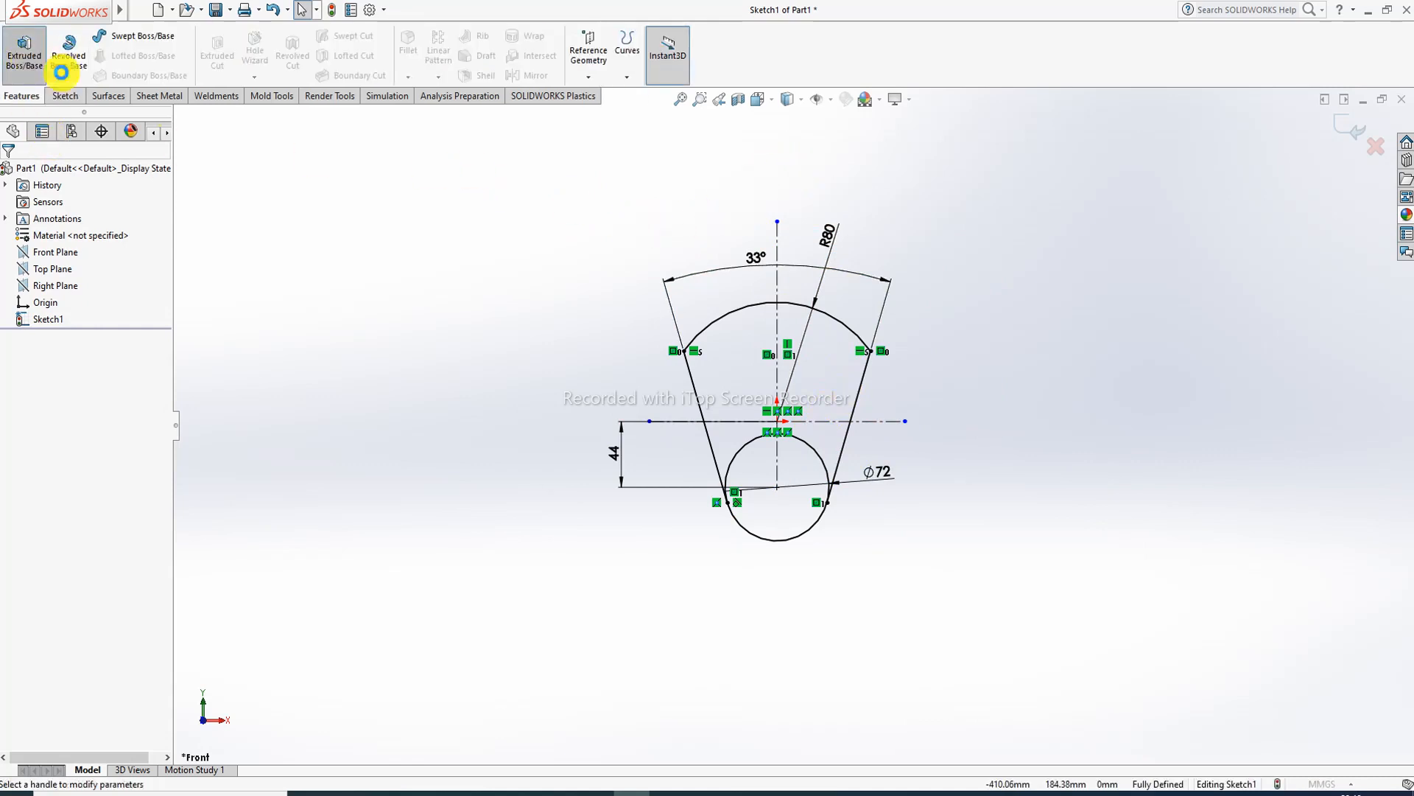
pyautogui.click(24, 53)
pyautogui.click(792, 420)
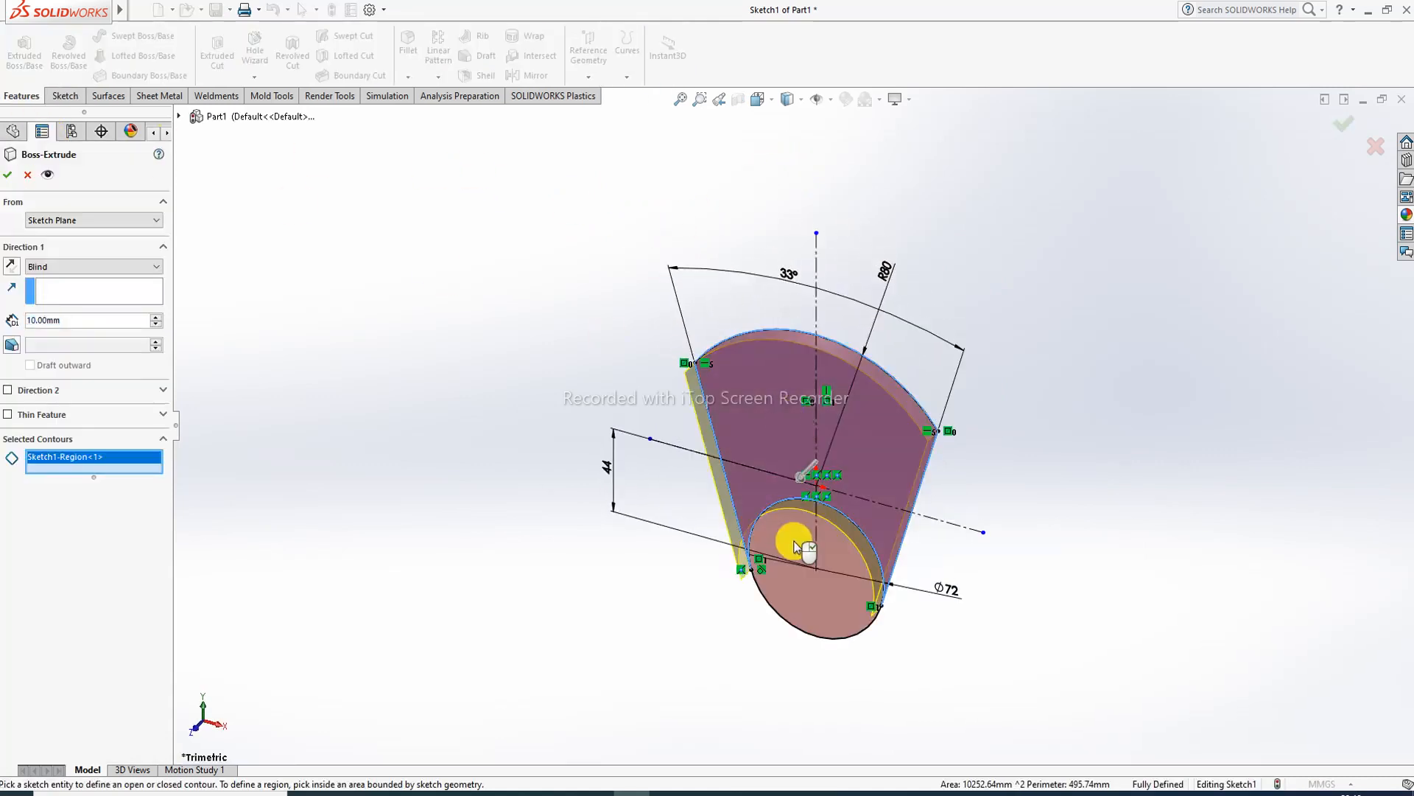
pyautogui.click(789, 537)
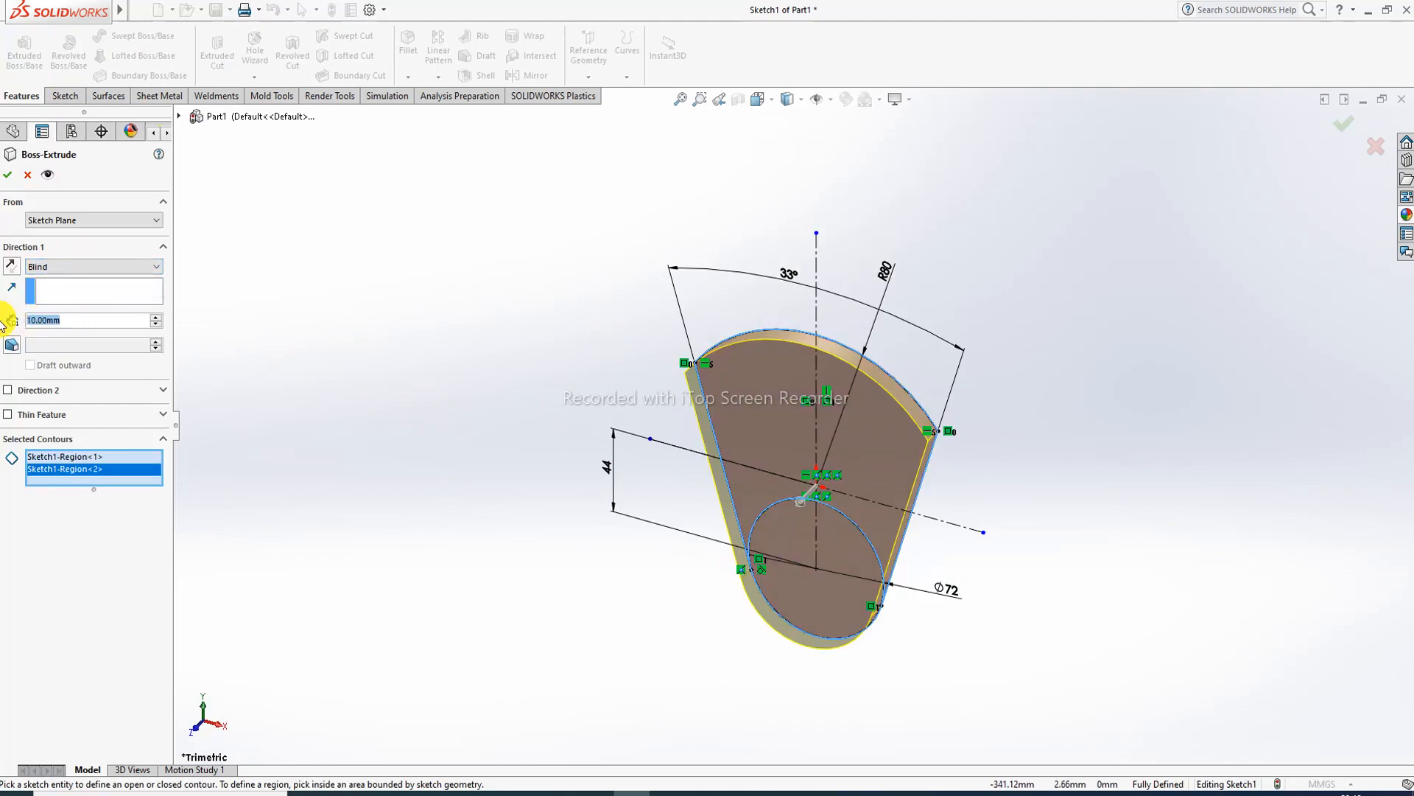
pyautogui.write('15')
pyautogui.press('Return')
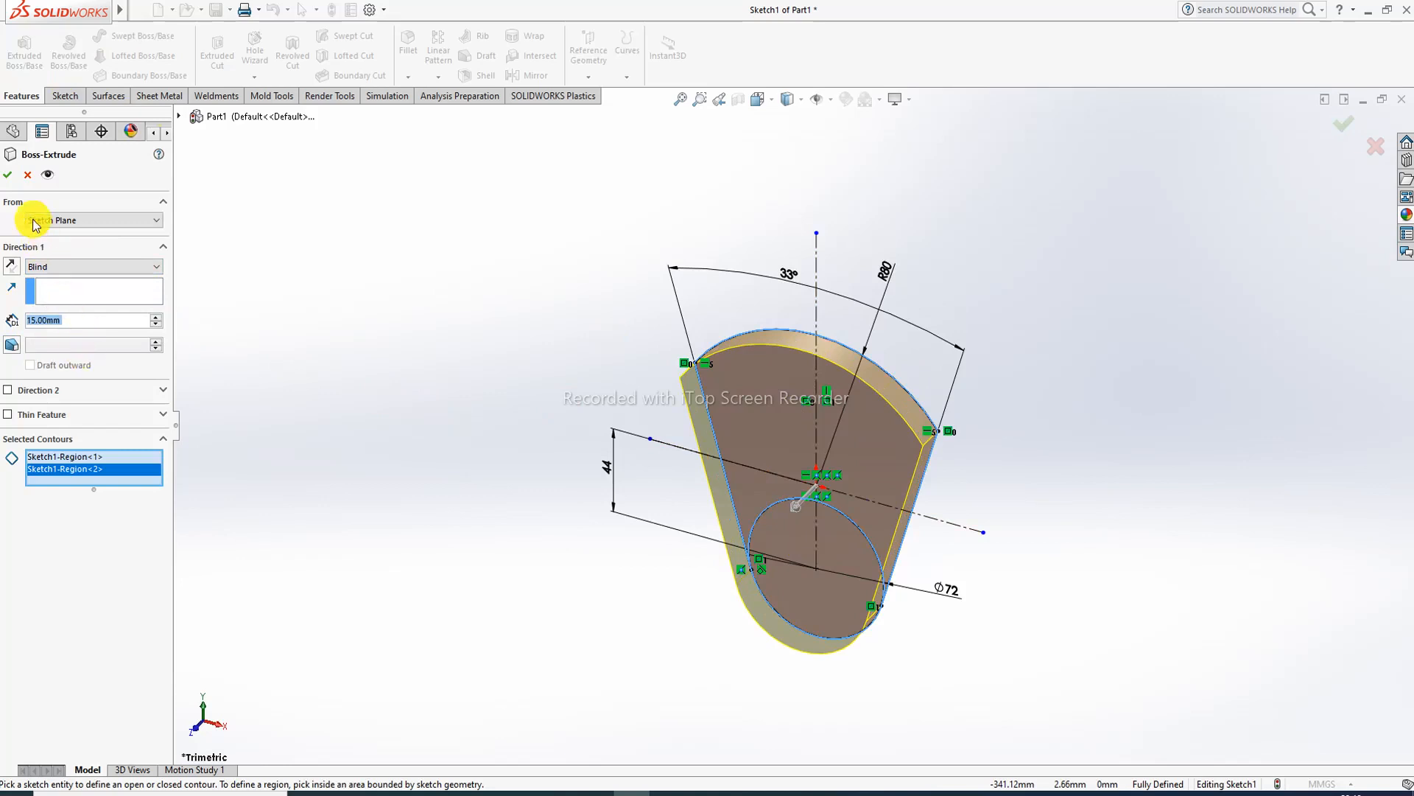
pyautogui.click(10, 176)
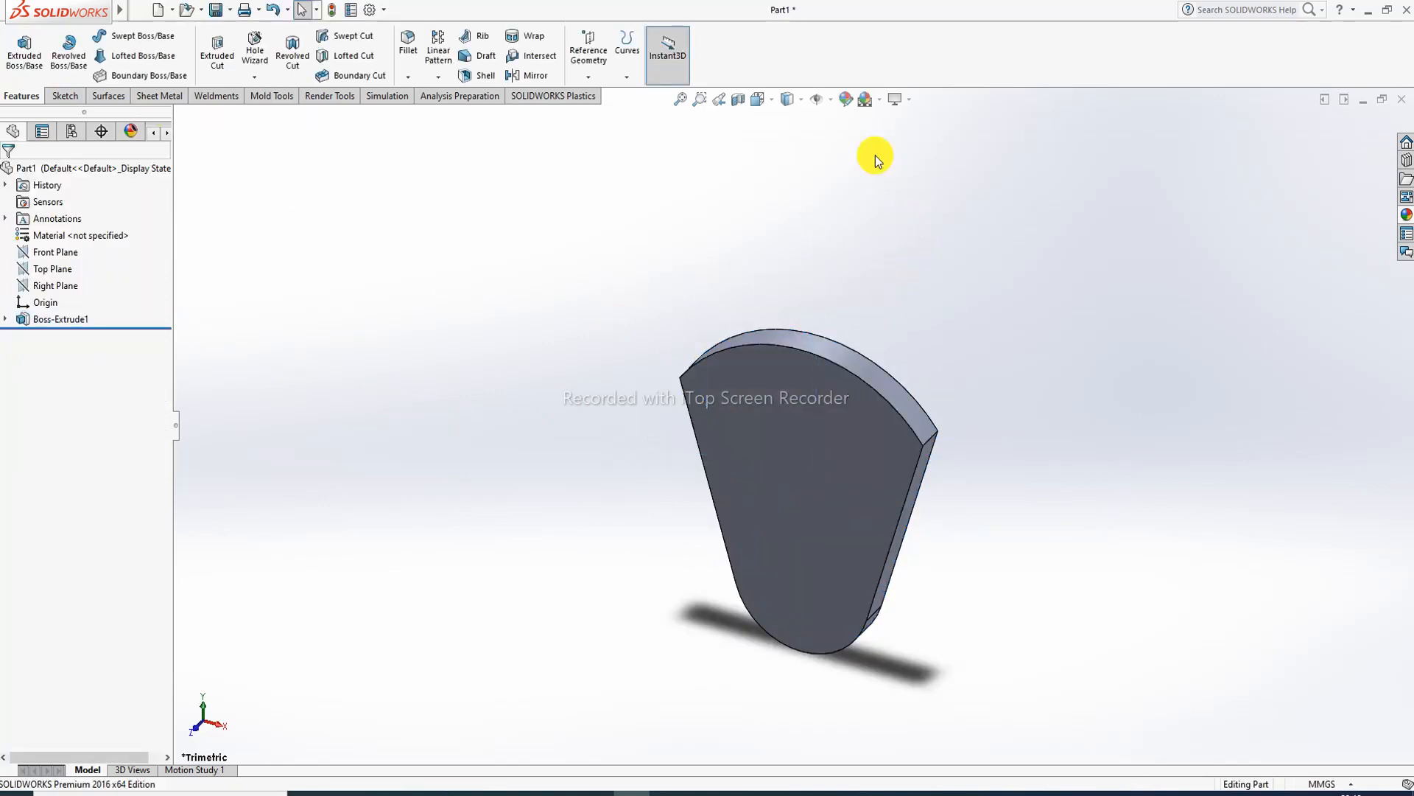
# - Change the display scene to a plain white background
pyautogui.click(878, 103)
pyautogui.click(903, 140)
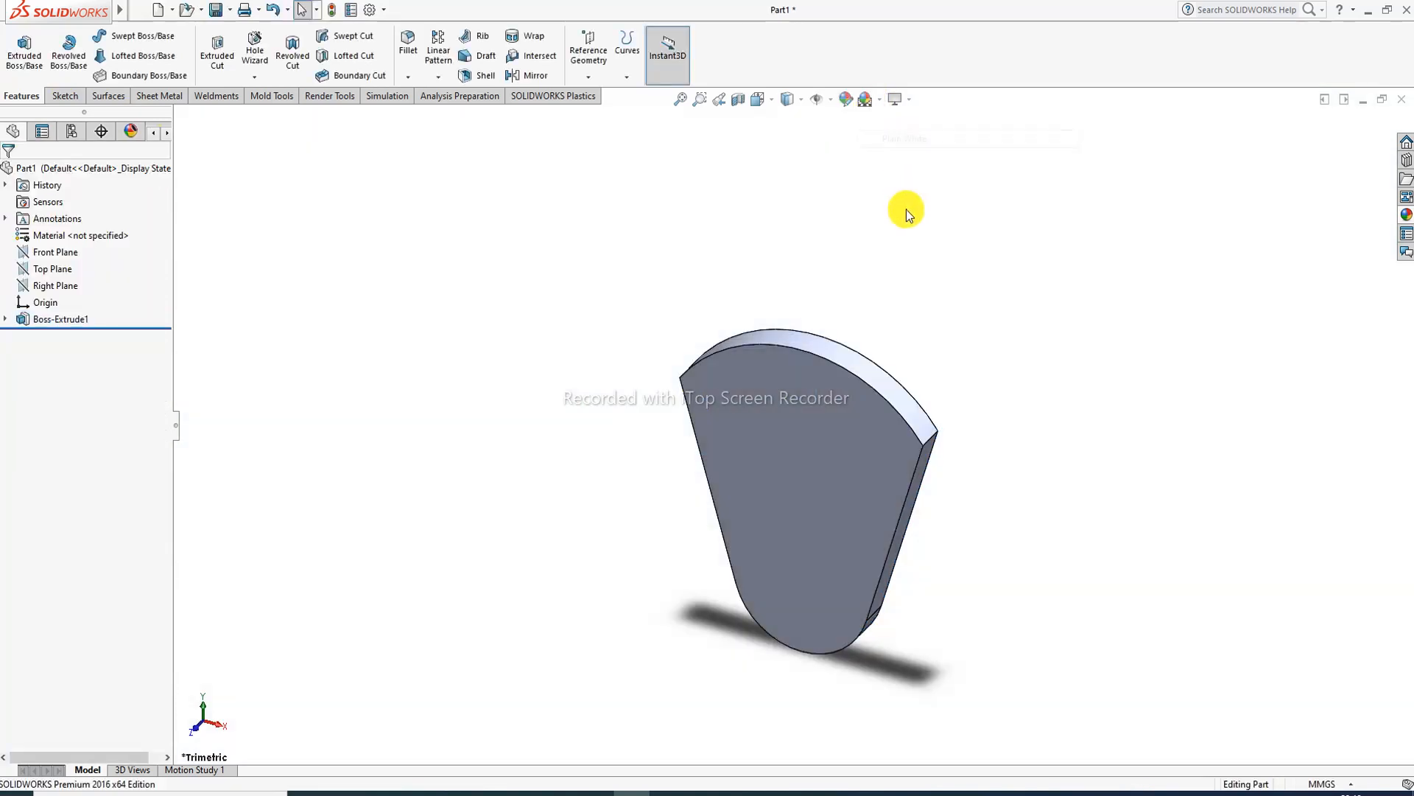
# - Start a new sketch on the web's flat back face
pyautogui.moveTo(843, 431); pyautogui.dragTo(809, 481, button='middle')
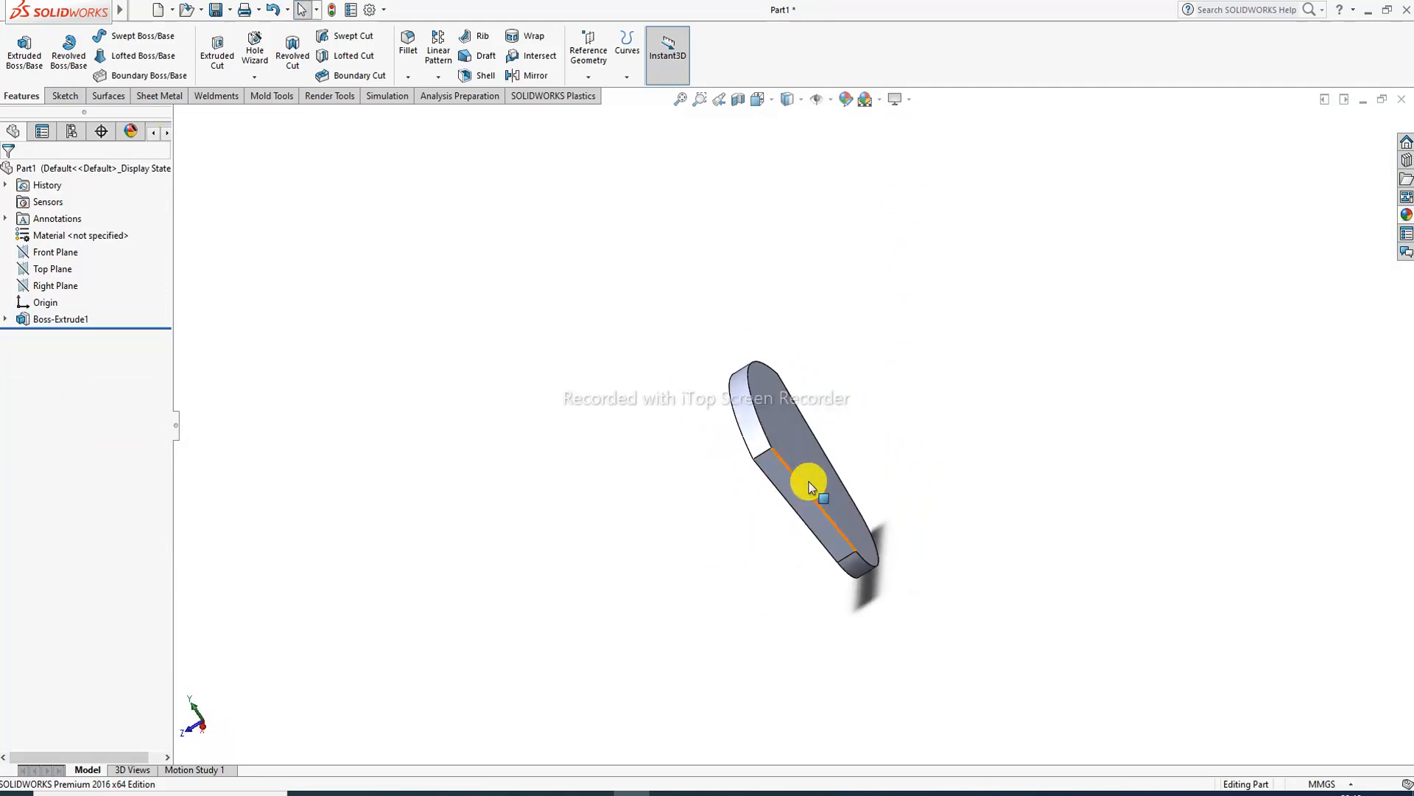
pyautogui.click(812, 479)
pyautogui.click(859, 411)
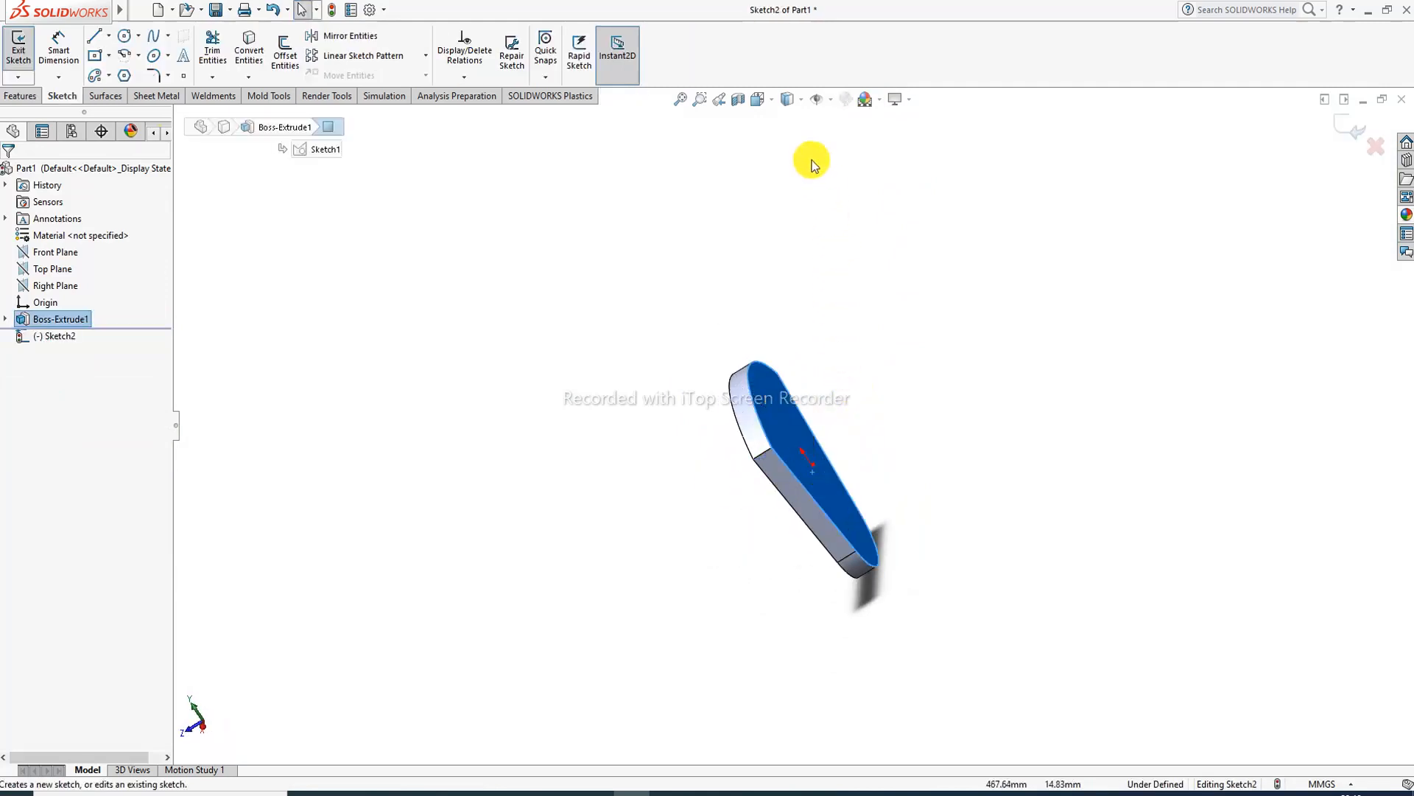
pyautogui.click(772, 103)
pyautogui.click(842, 185)
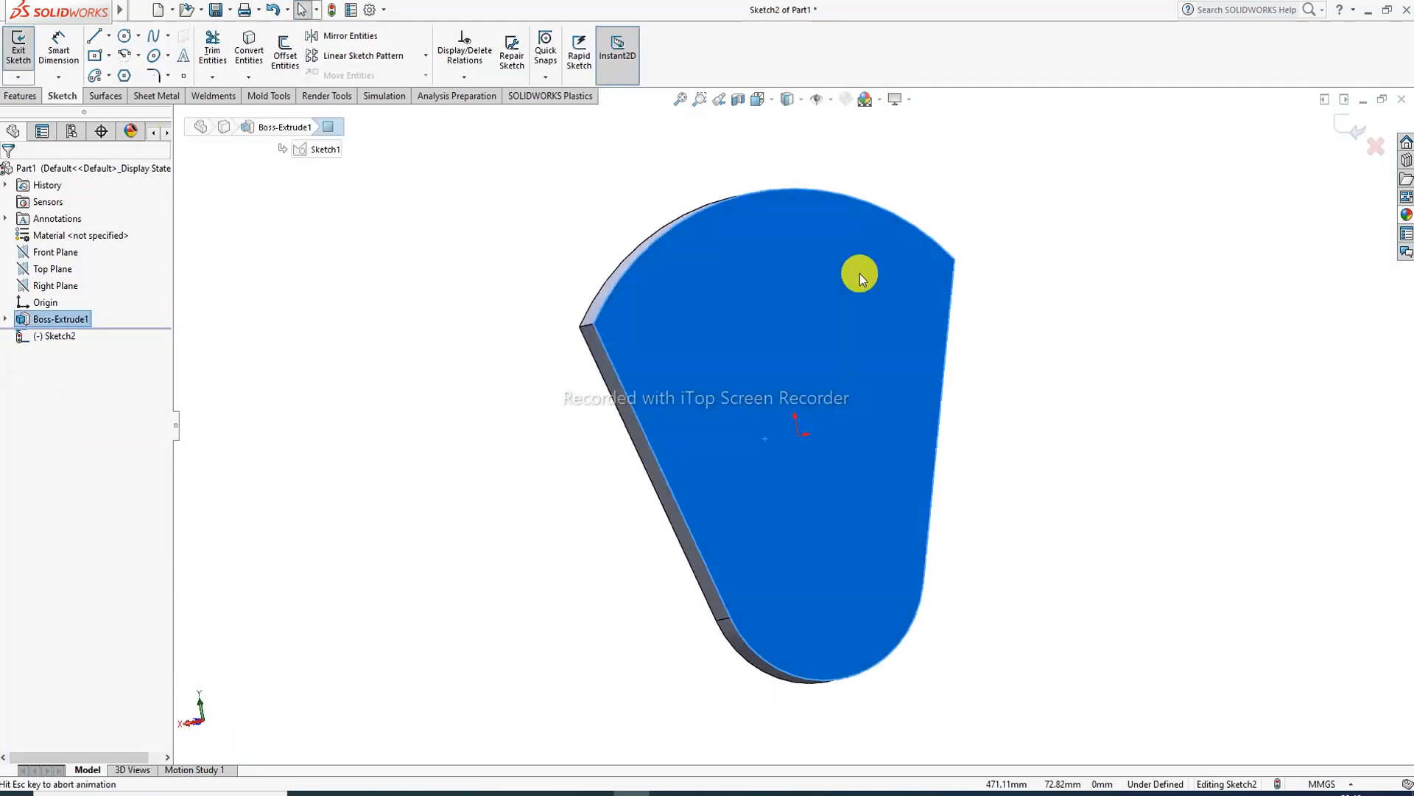
# - Check the journal size in the PDF drawing and sketch a circle about 38 mm in diameter, concentric with the web's lower rounded end
pyautogui.click(377, 793)
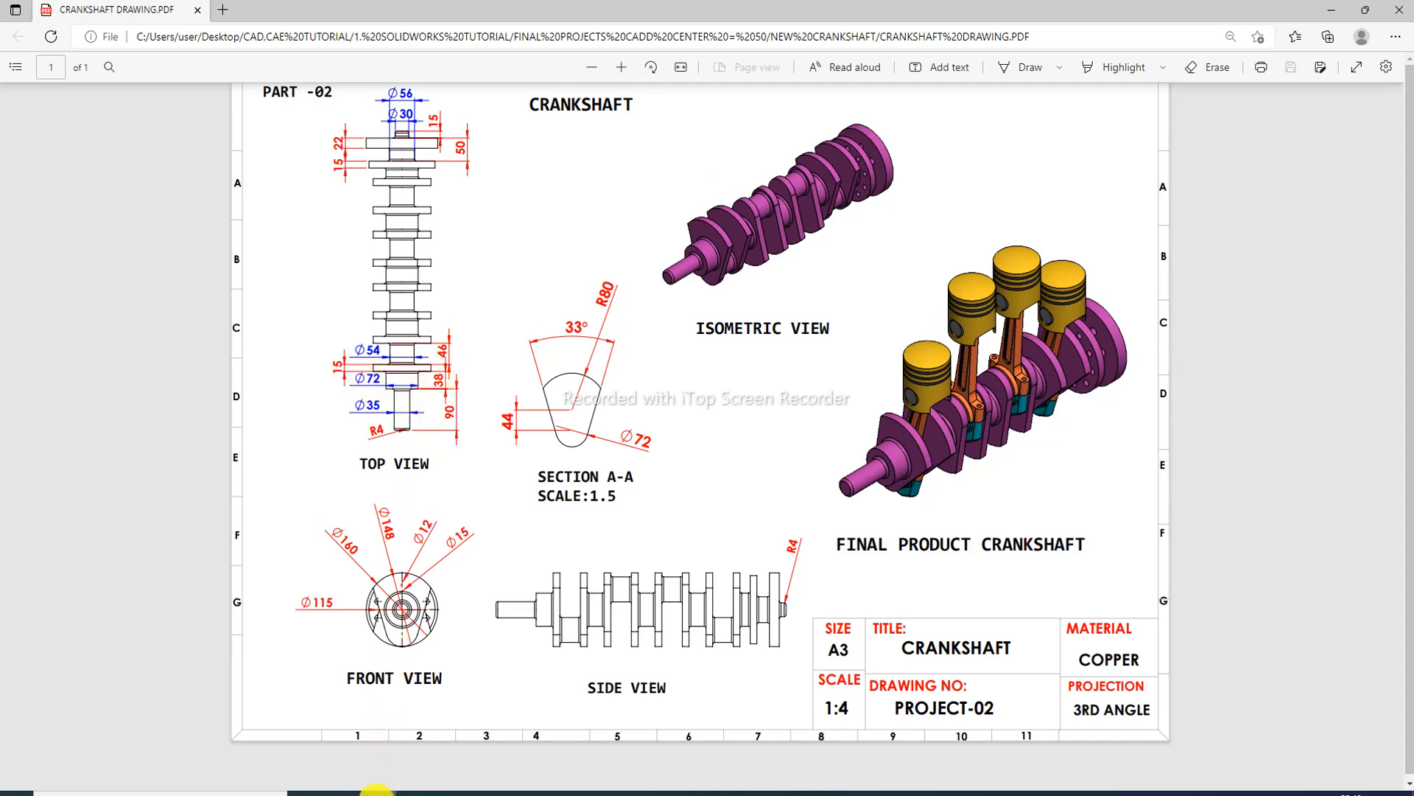
pyautogui.click(494, 690)
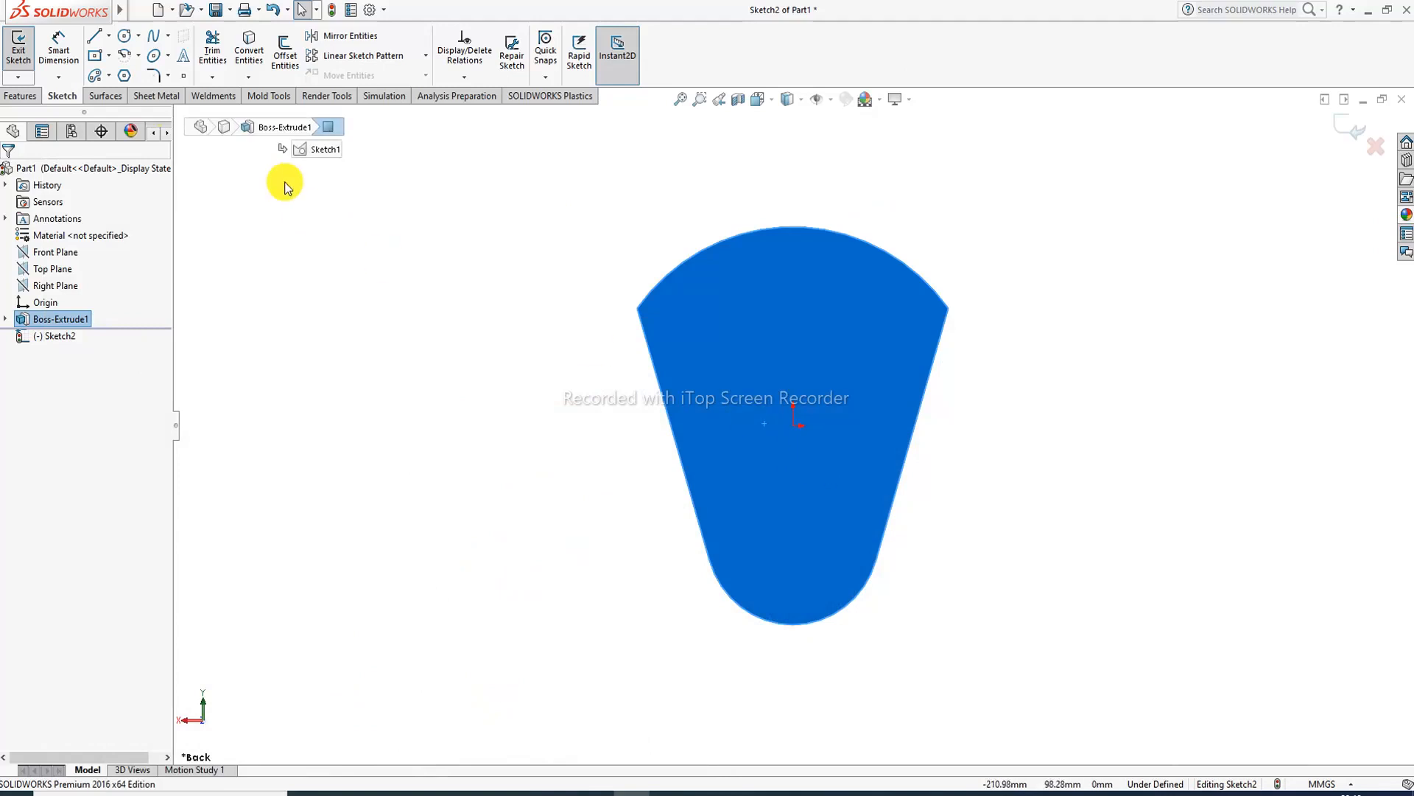
pyautogui.click(125, 38)
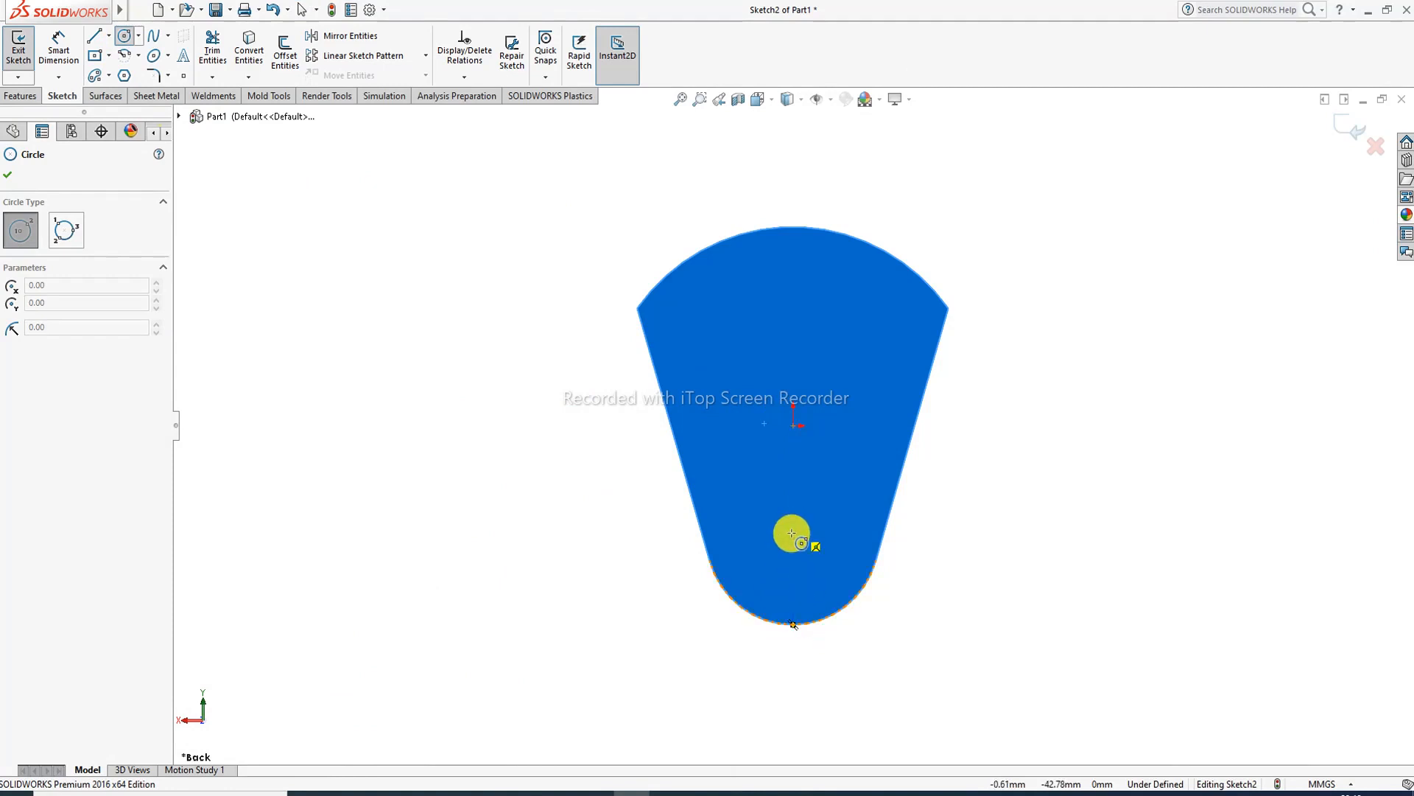
pyautogui.click(793, 535)
pyautogui.click(824, 499)
pyautogui.rightClick(890, 391)
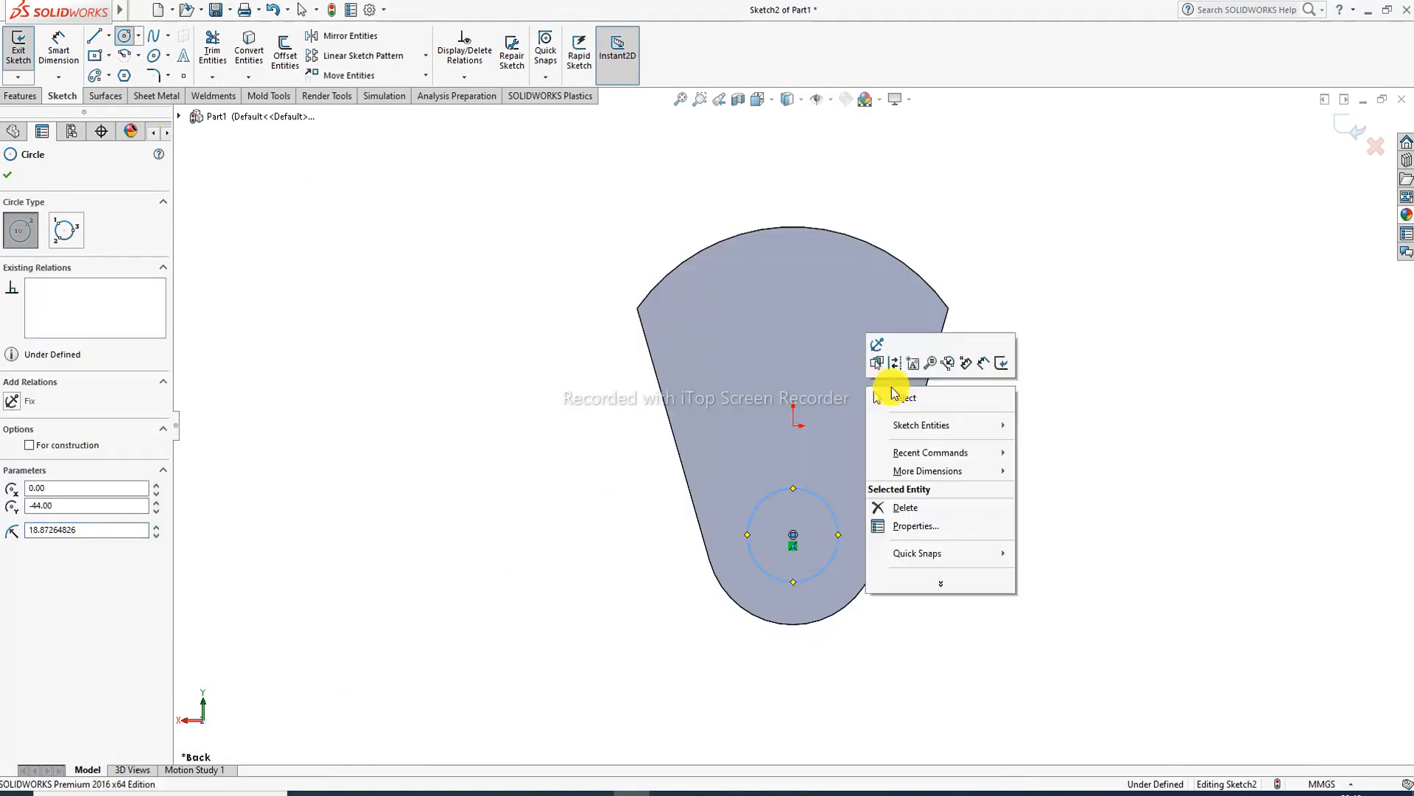
pyautogui.click(890, 394)
# - Dimension the circle's diameter as 54 mm
pyautogui.click(61, 46)
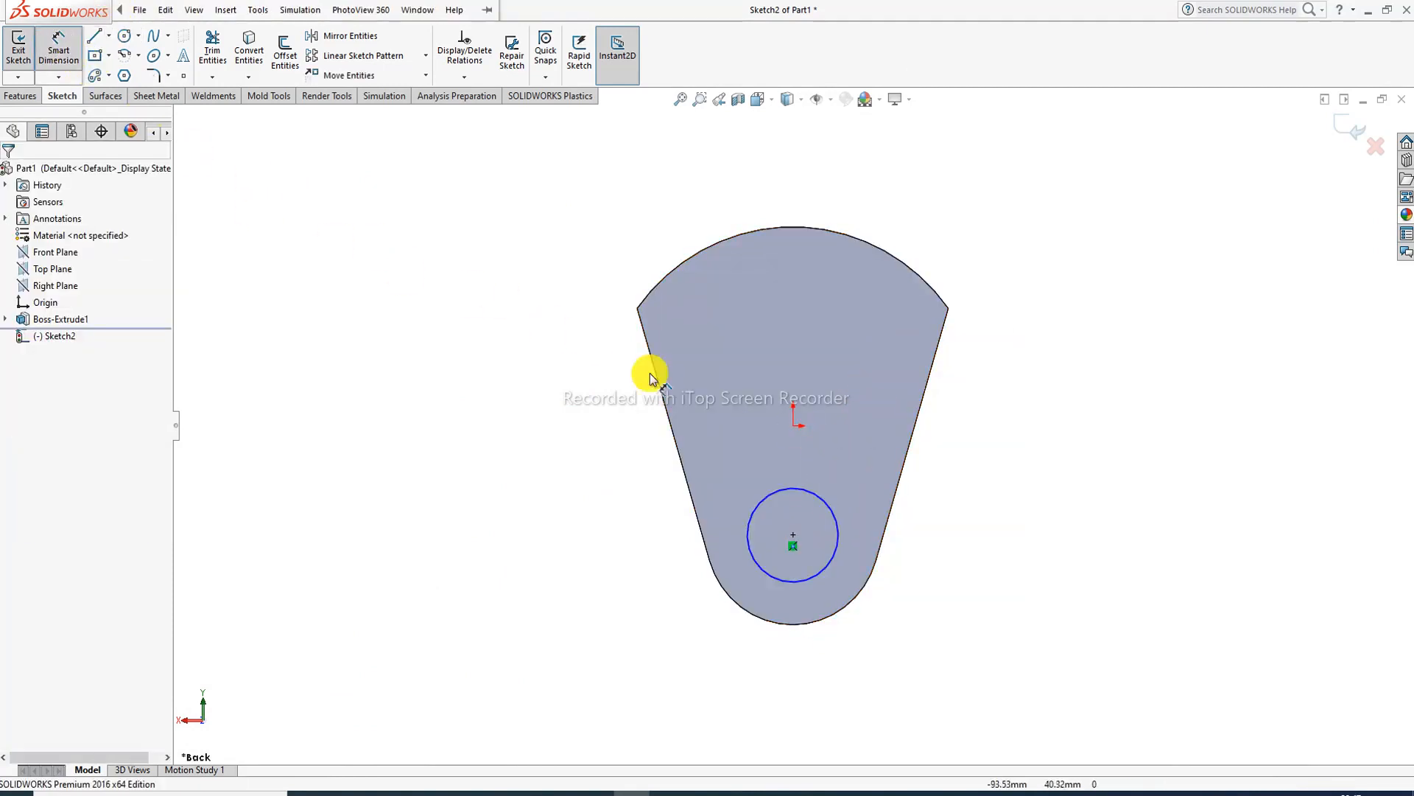
pyautogui.click(820, 494)
pyautogui.click(961, 461)
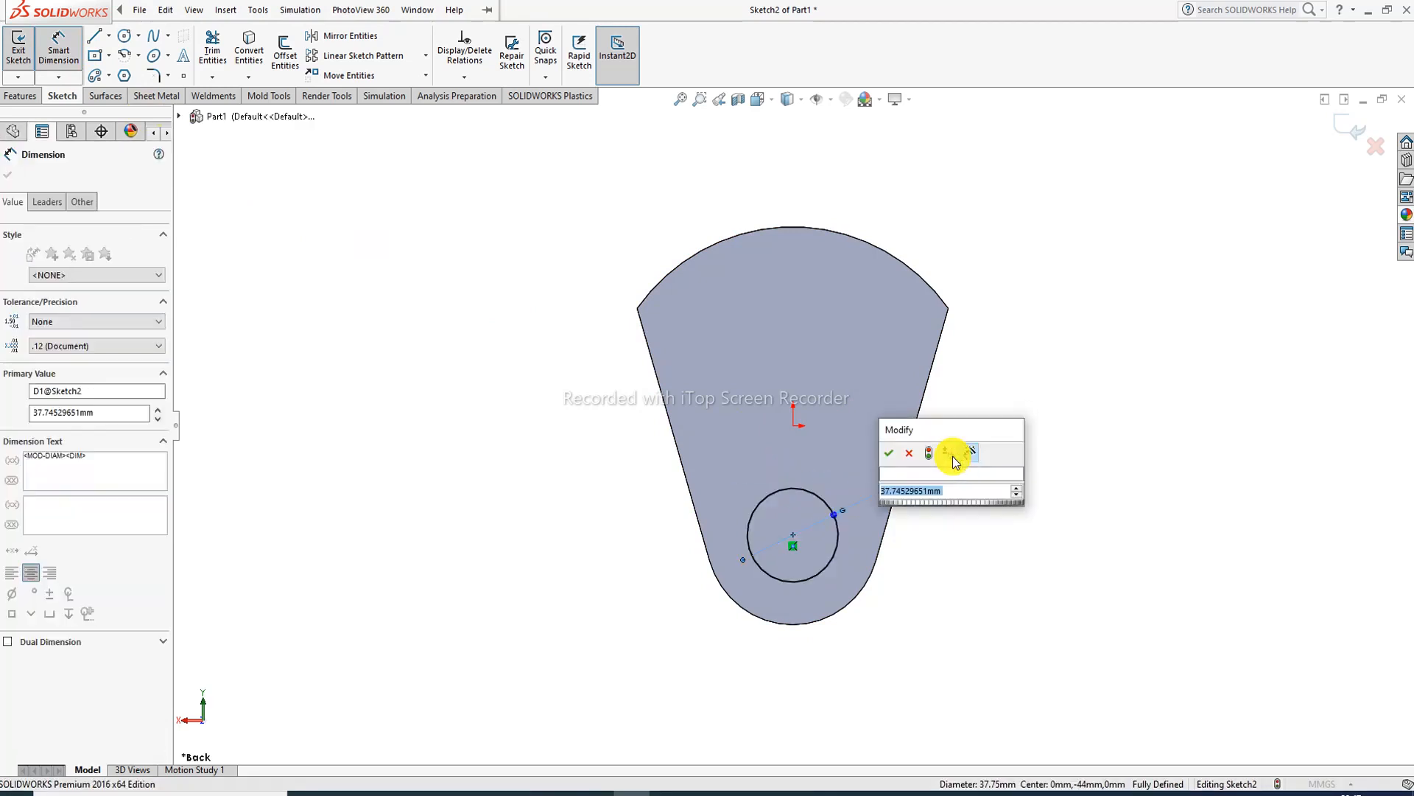
pyautogui.write('54')
pyautogui.press('Return')
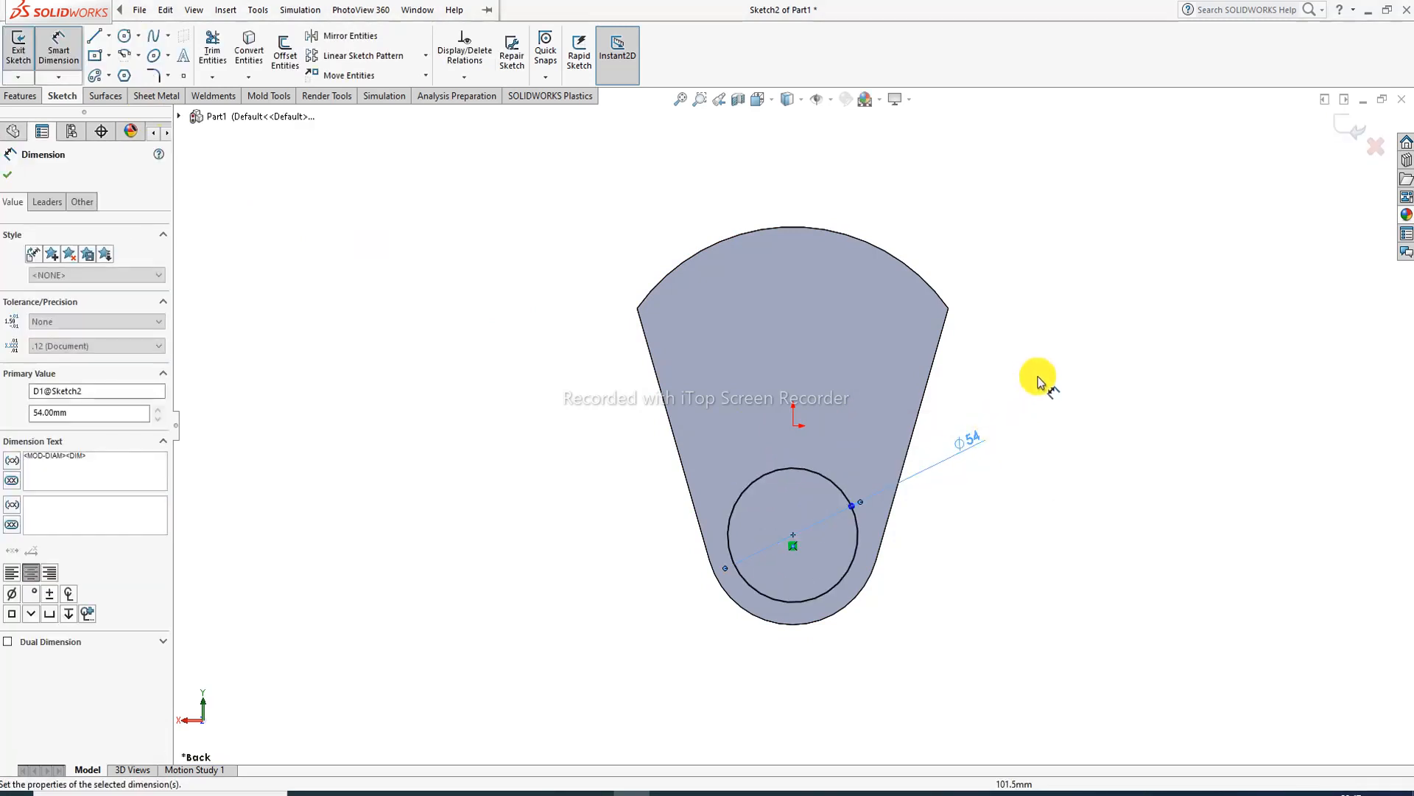
pyautogui.rightClick(1011, 309)
pyautogui.click(1046, 224)
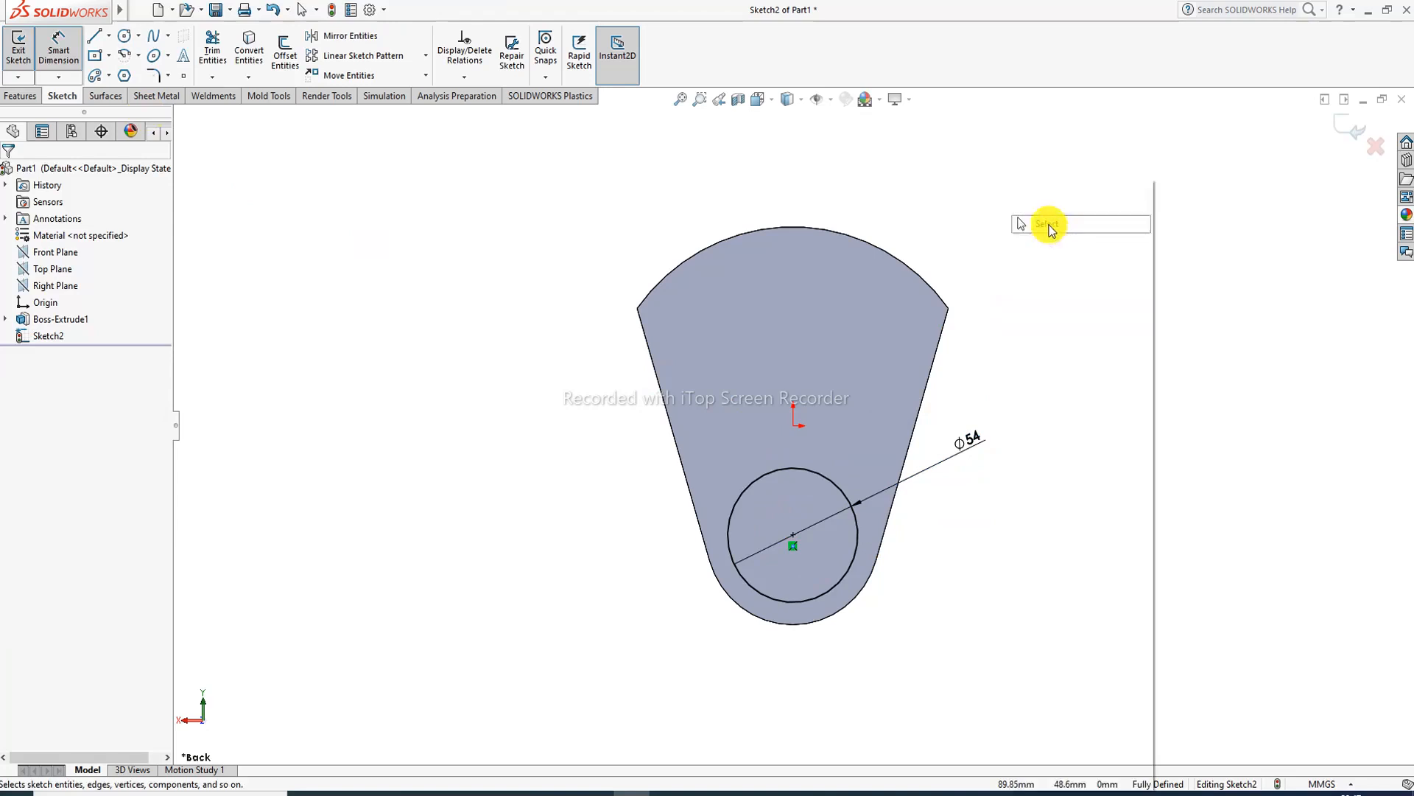
# - Extrude the 54 mm circle 46 mm outward from the web's back face, checking the length in the PDF drawing
pyautogui.click(12, 96)
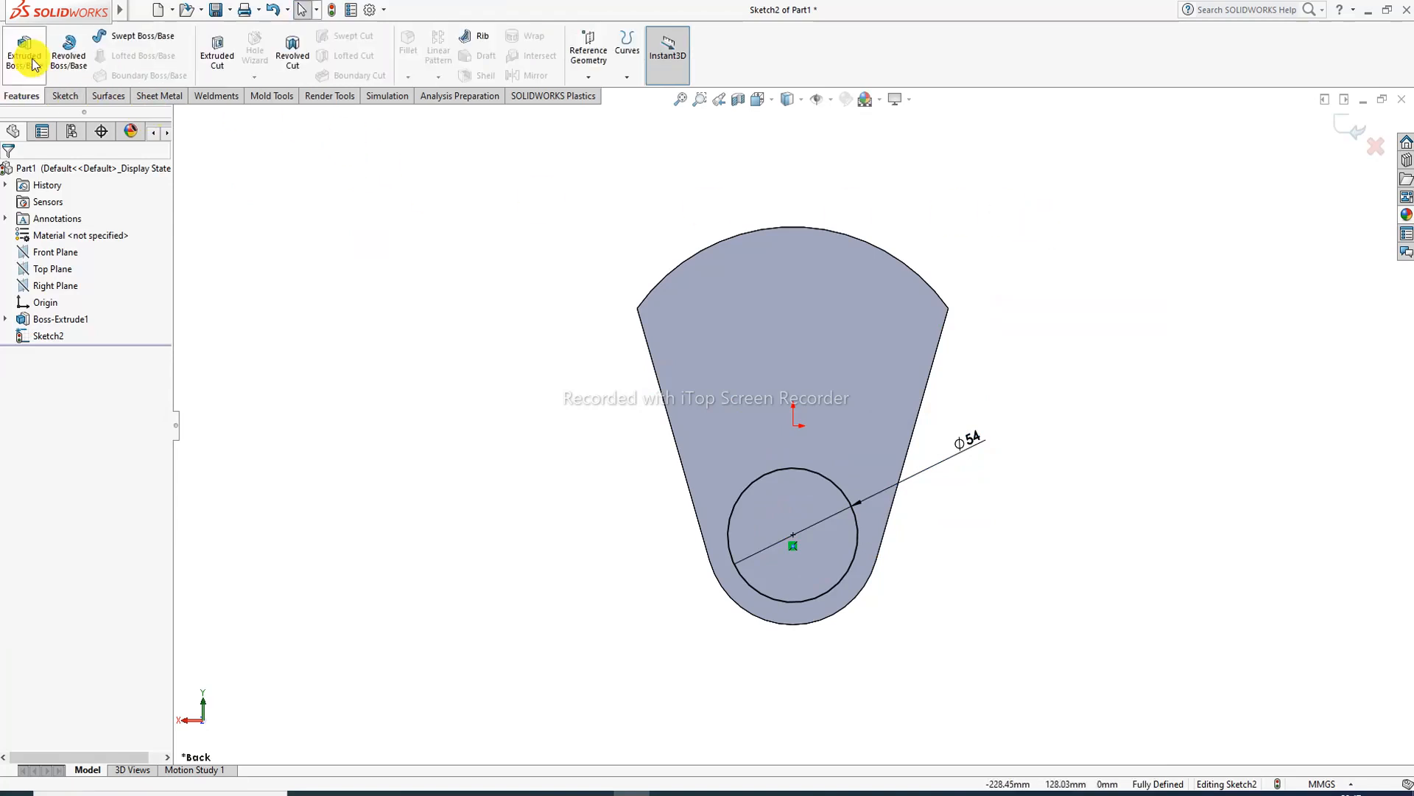
pyautogui.click(32, 65)
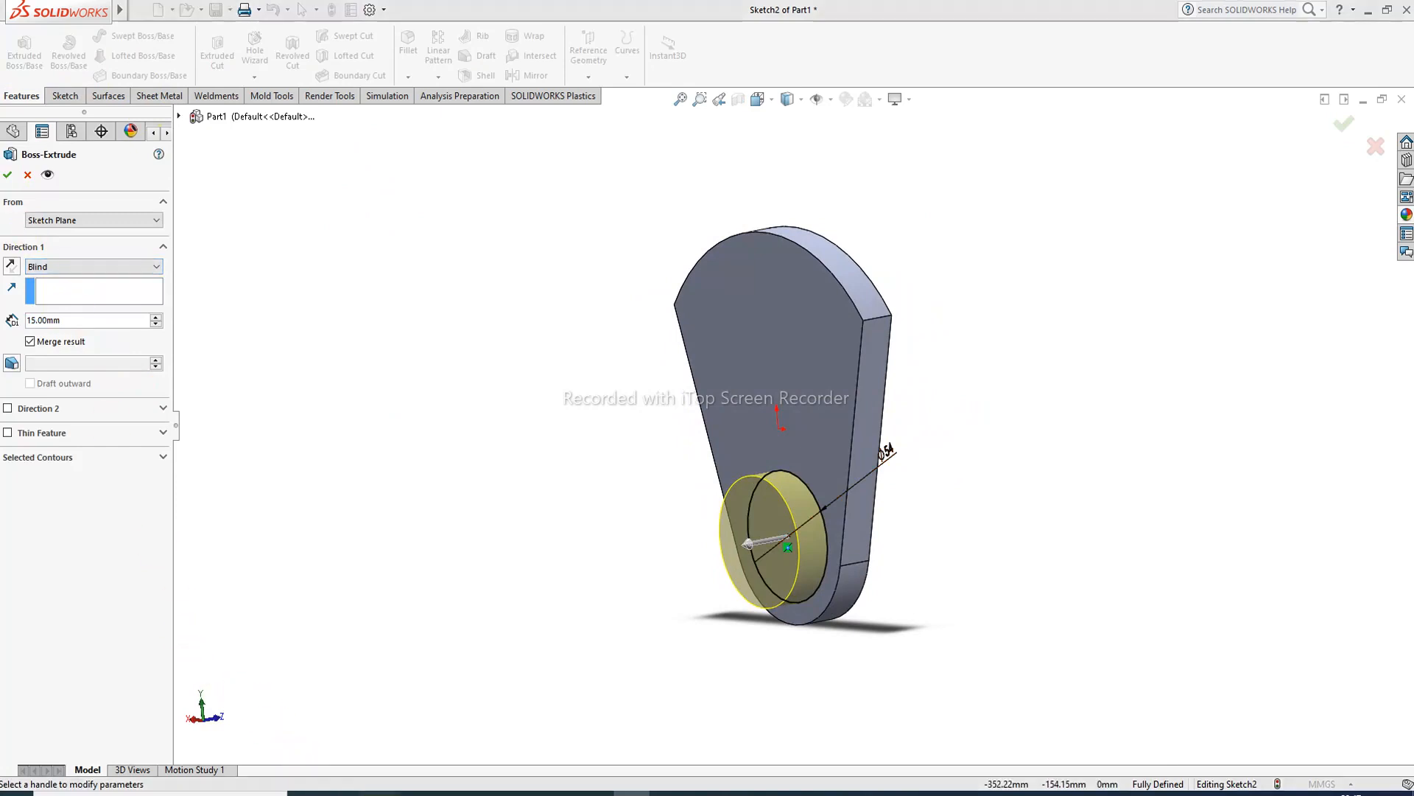
pyautogui.click(377, 792)
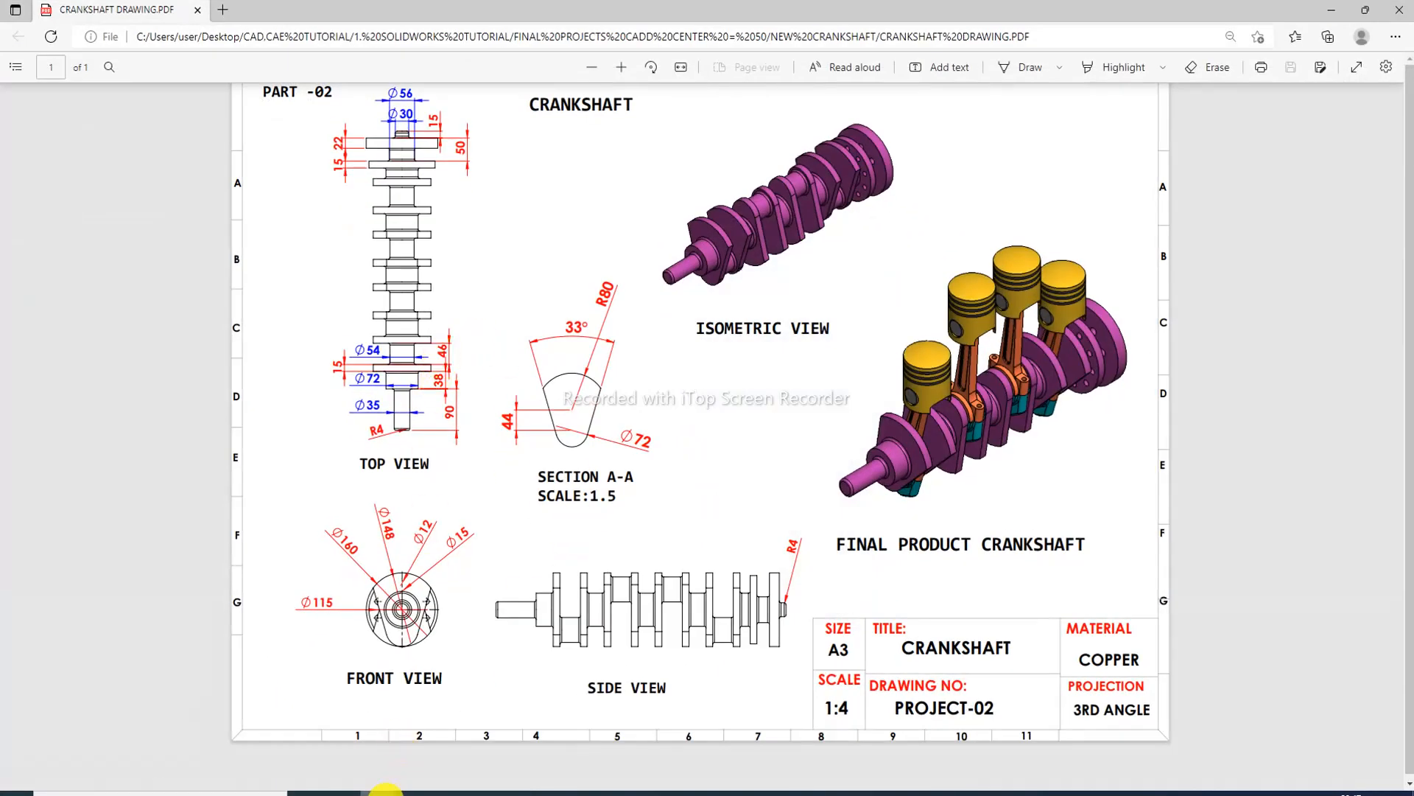
pyautogui.click(385, 792)
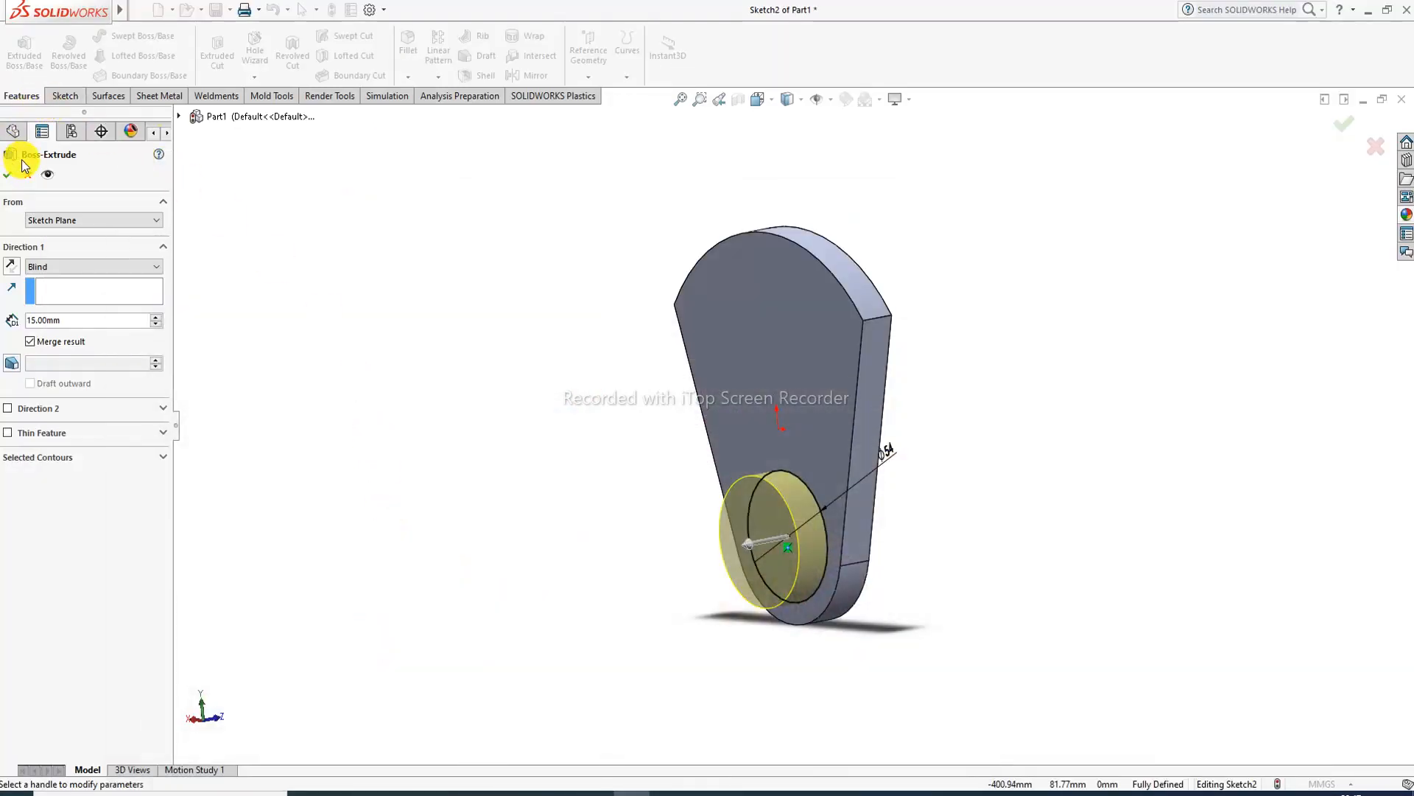
pyautogui.moveTo(73, 324); pyautogui.dragTo(17, 318)
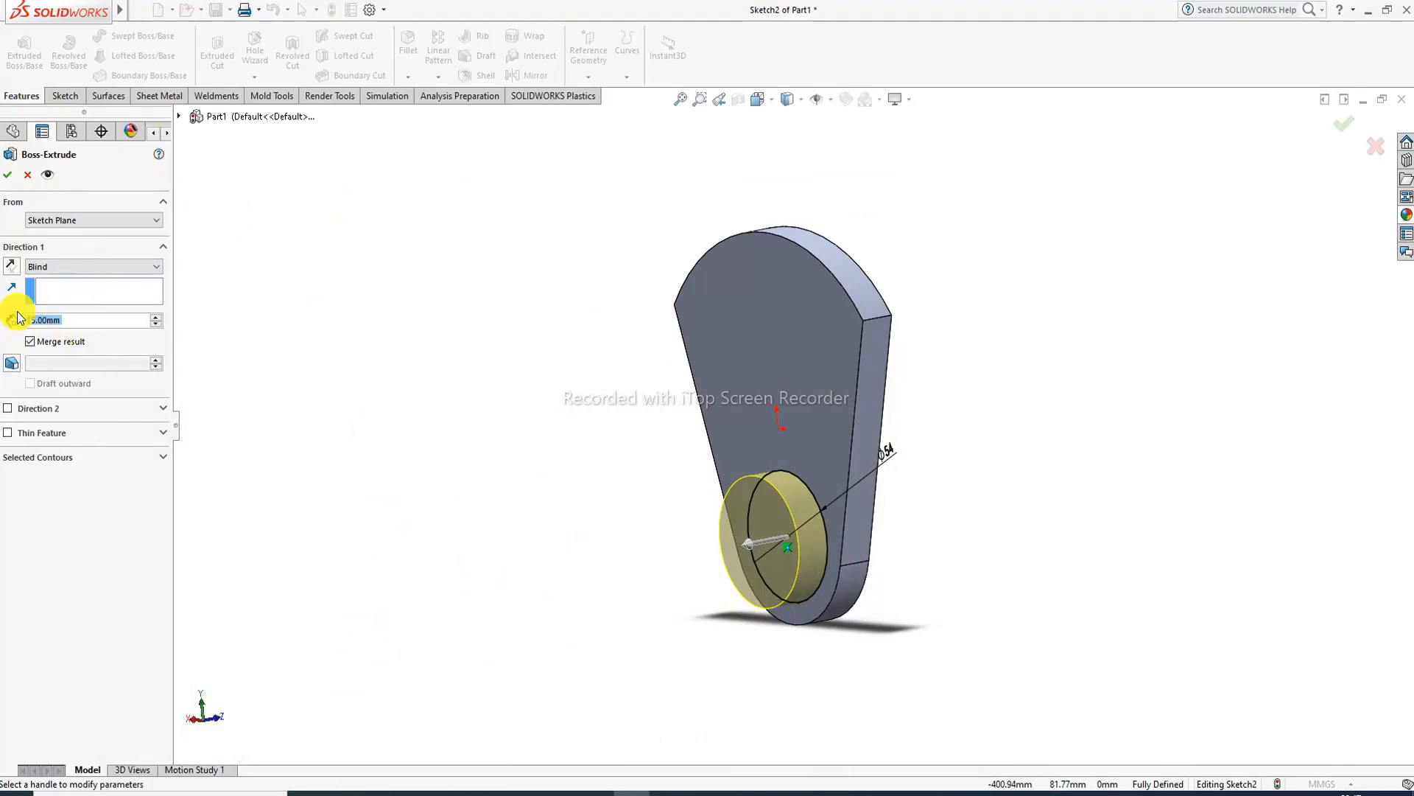
pyautogui.write('46')
pyautogui.press('Return')
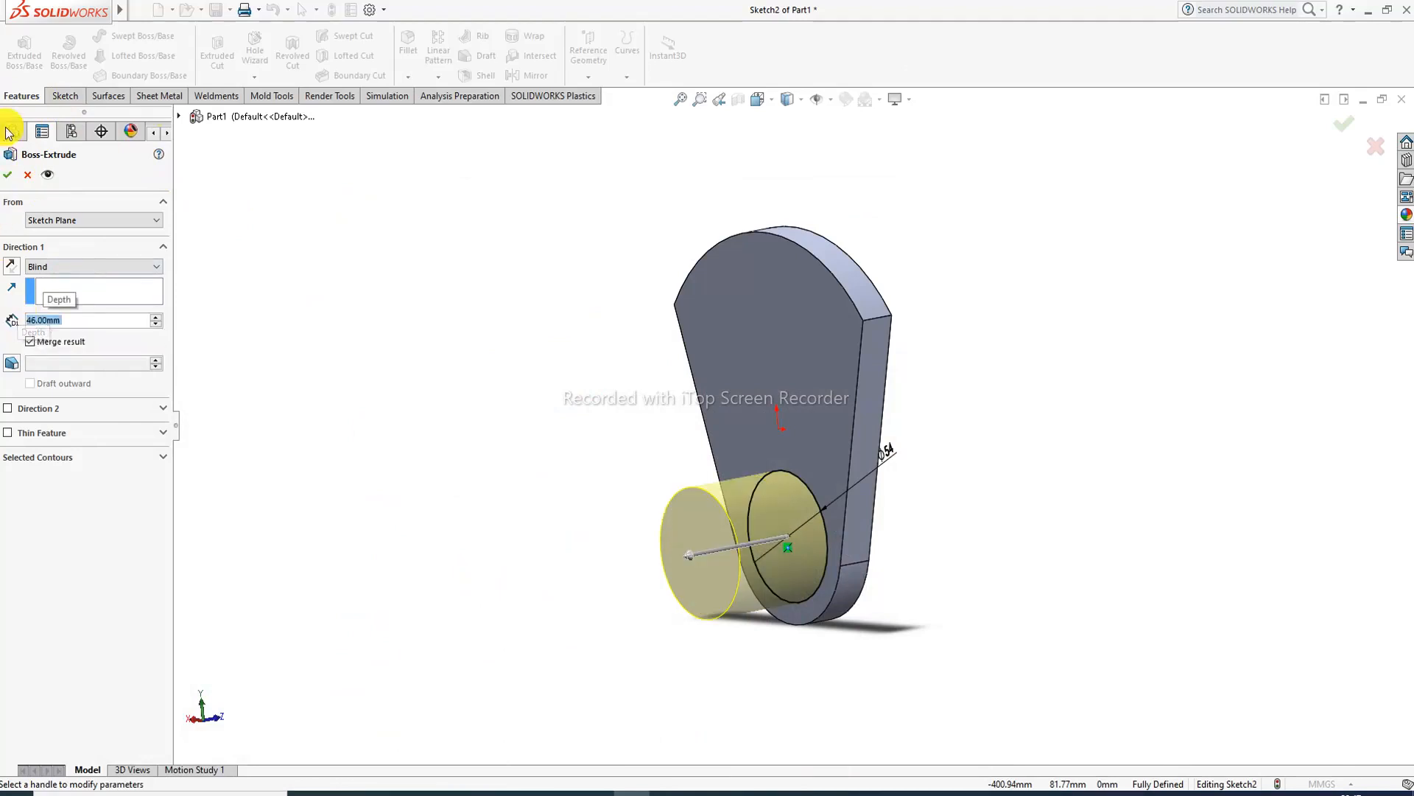
pyautogui.click(7, 175)
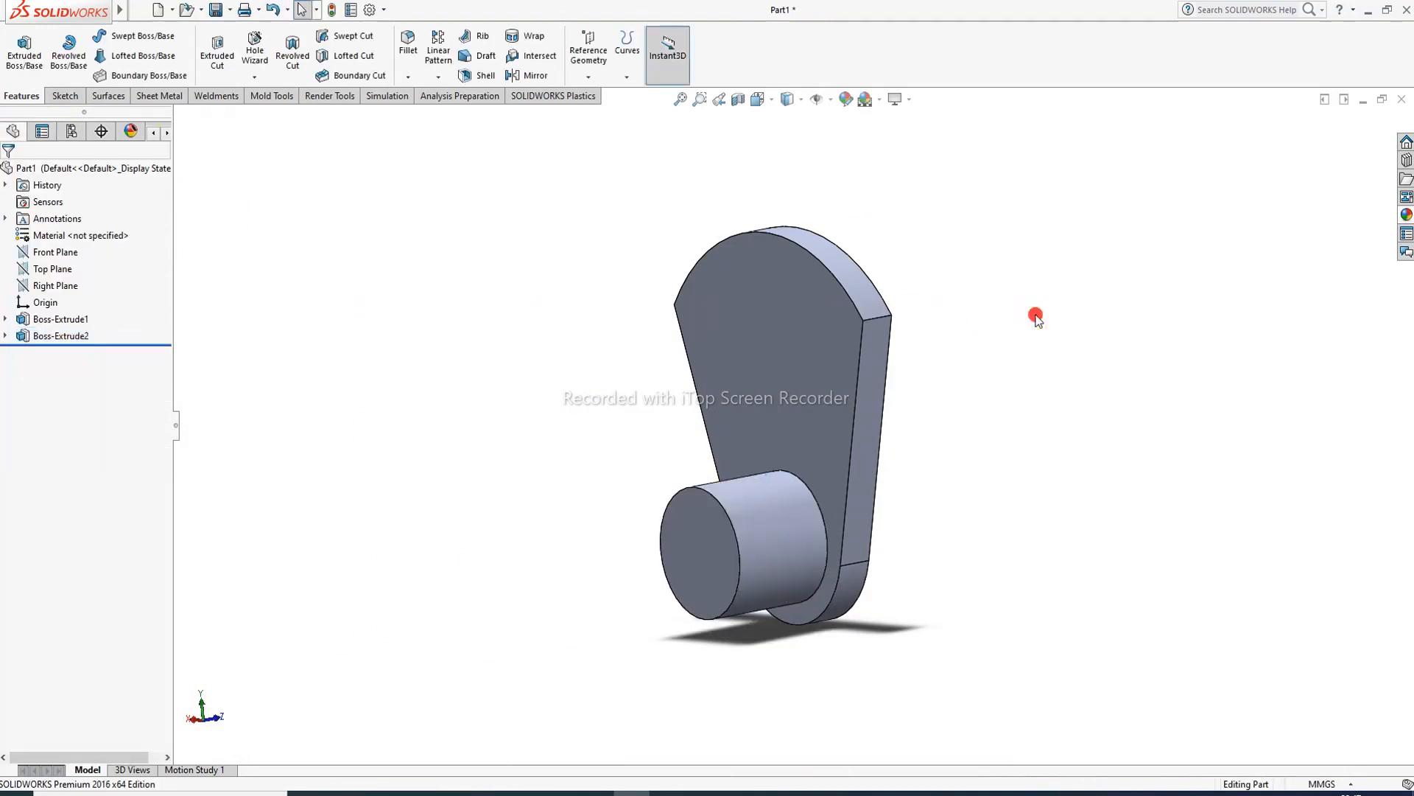
# - Start a new sketch on the web's flat front face, opposite the extruded pin
pyautogui.moveTo(944, 383); pyautogui.dragTo(846, 420, button='middle')
pyautogui.click(824, 404)
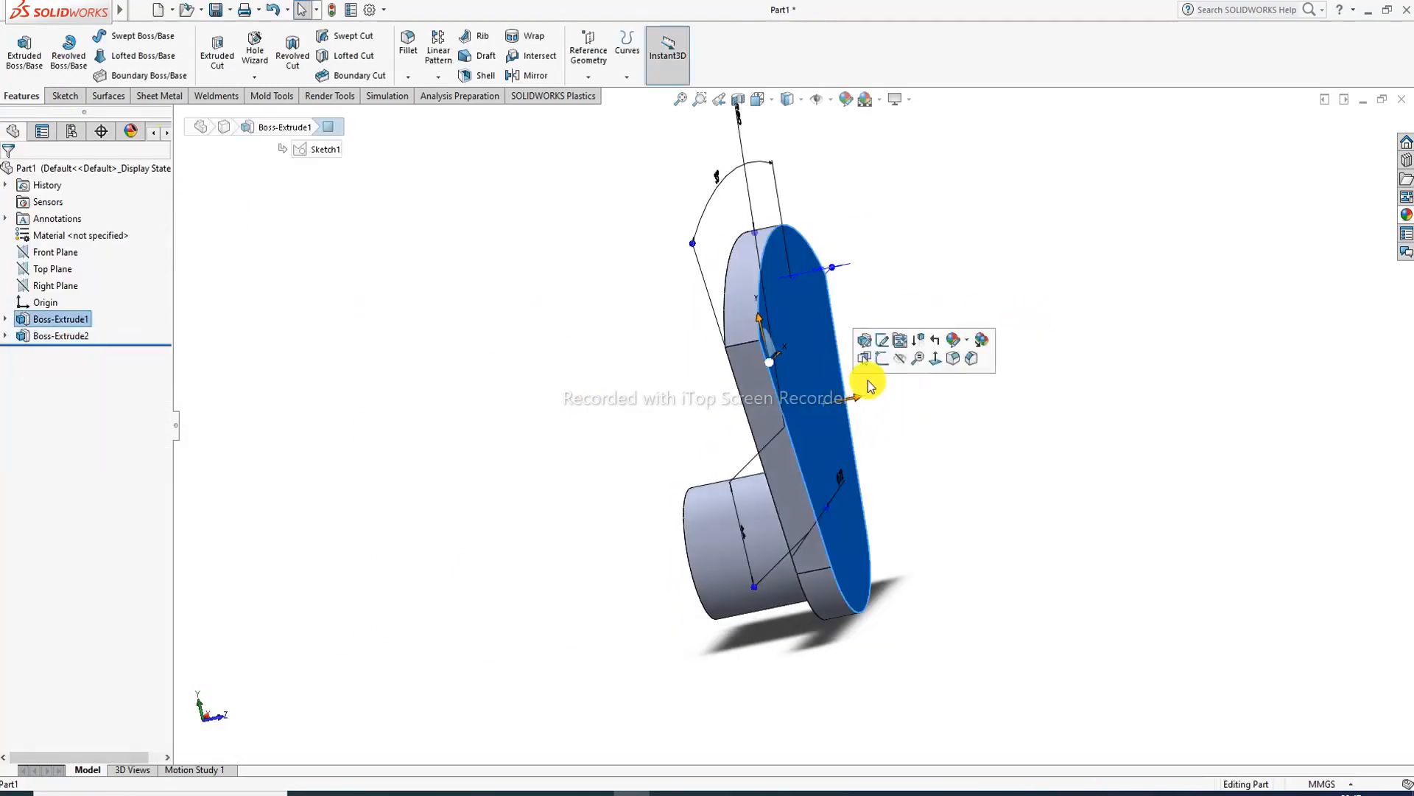
pyautogui.click(882, 359)
pyautogui.click(771, 101)
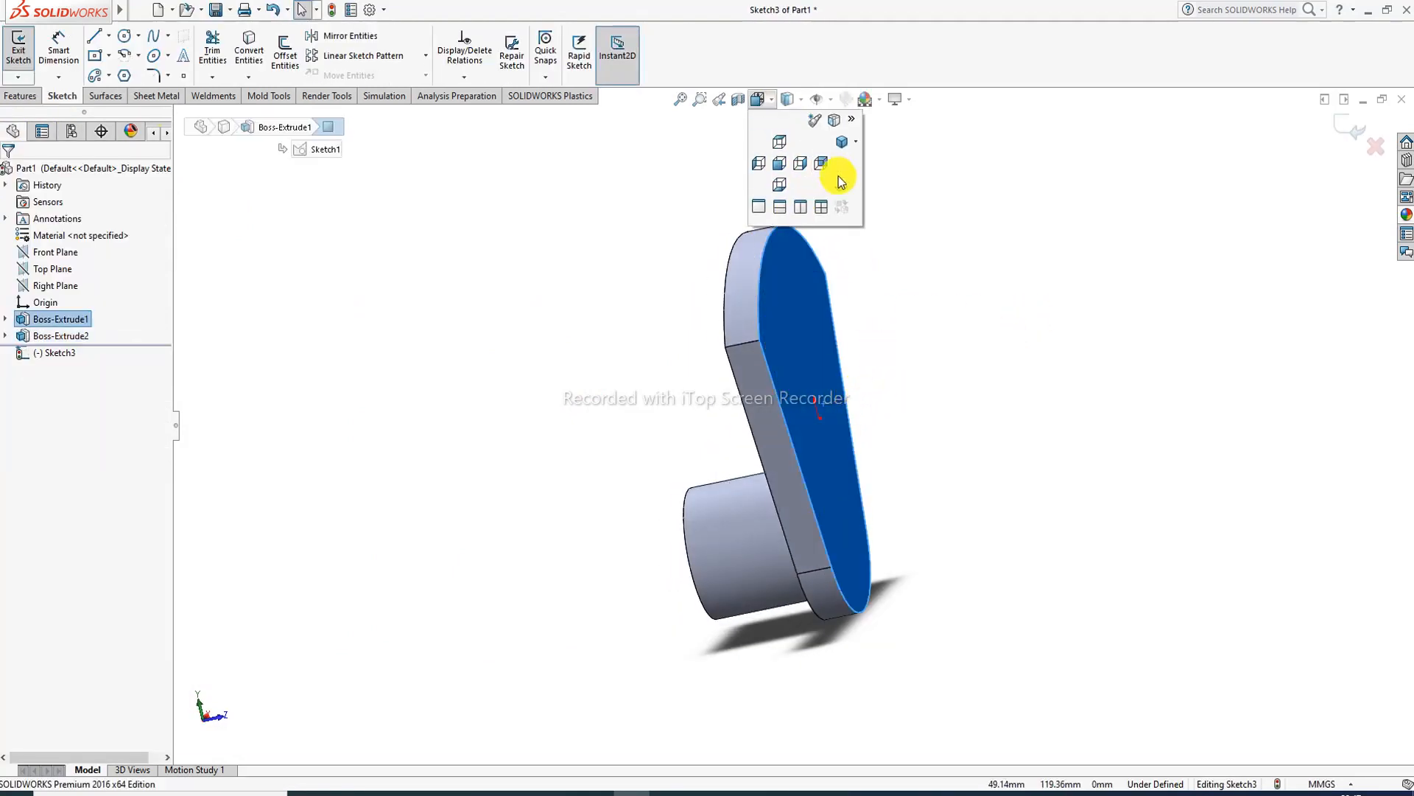
pyautogui.click(848, 186)
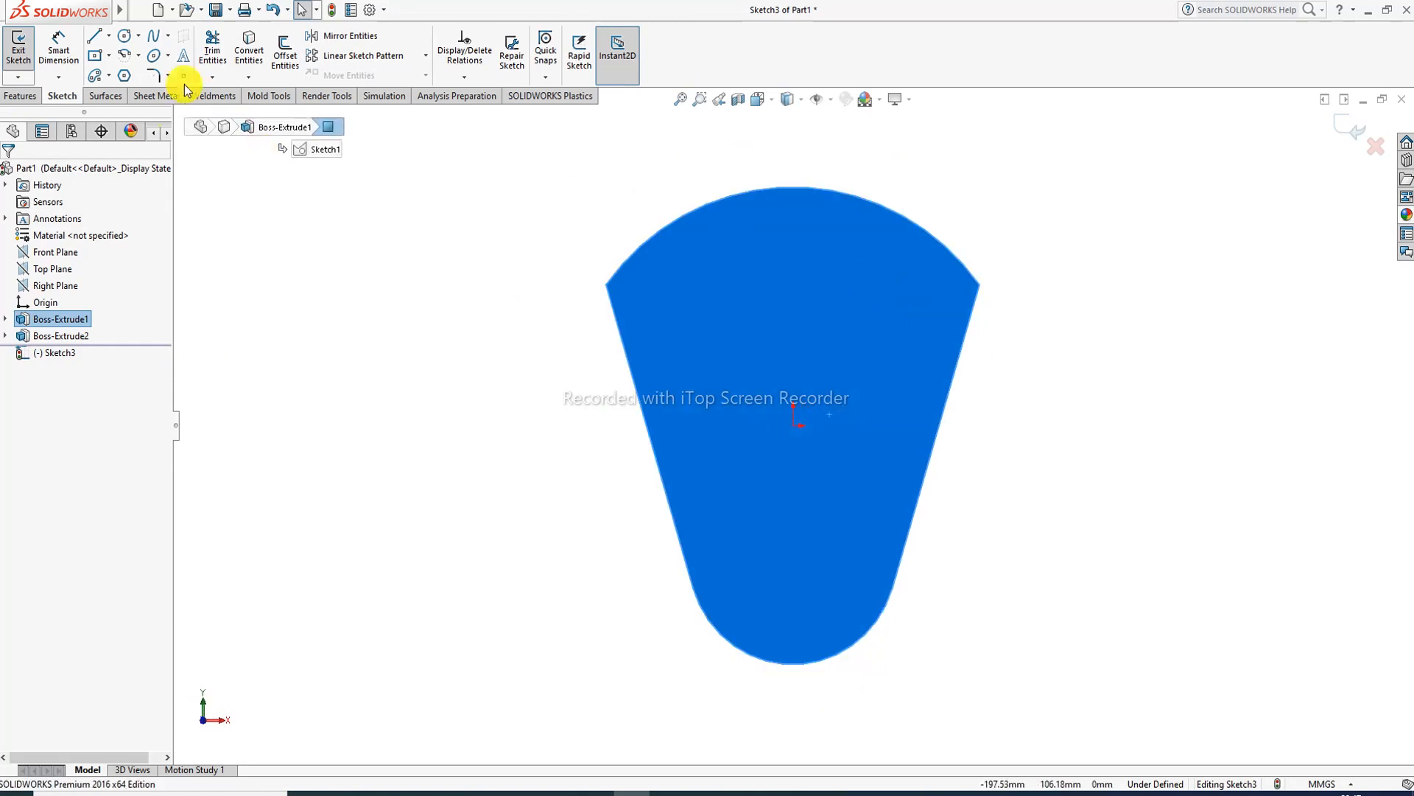
# - Sketch a circle about 67 mm in diameter centred on the origin
pyautogui.click(125, 39)
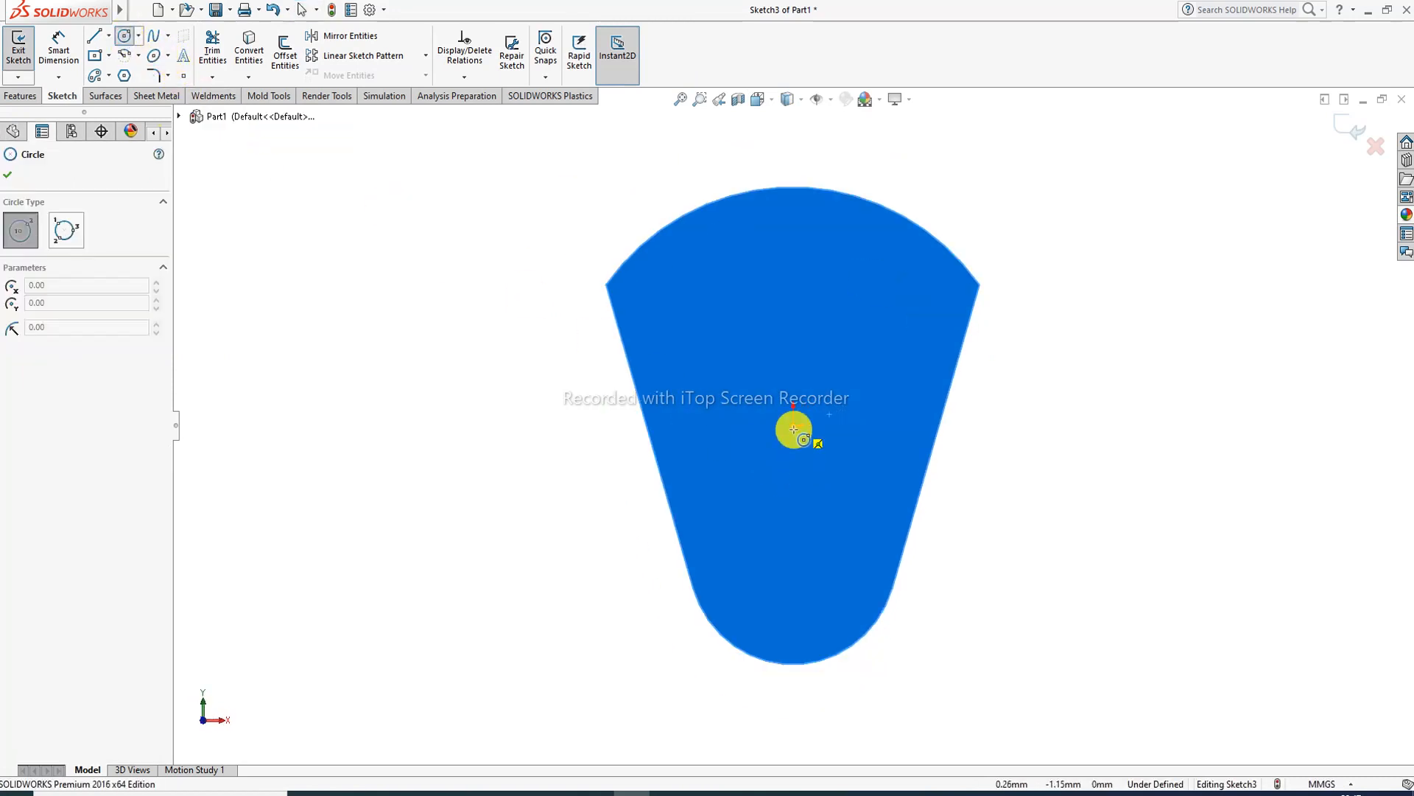
pyautogui.moveTo(794, 426); pyautogui.dragTo(825, 332)
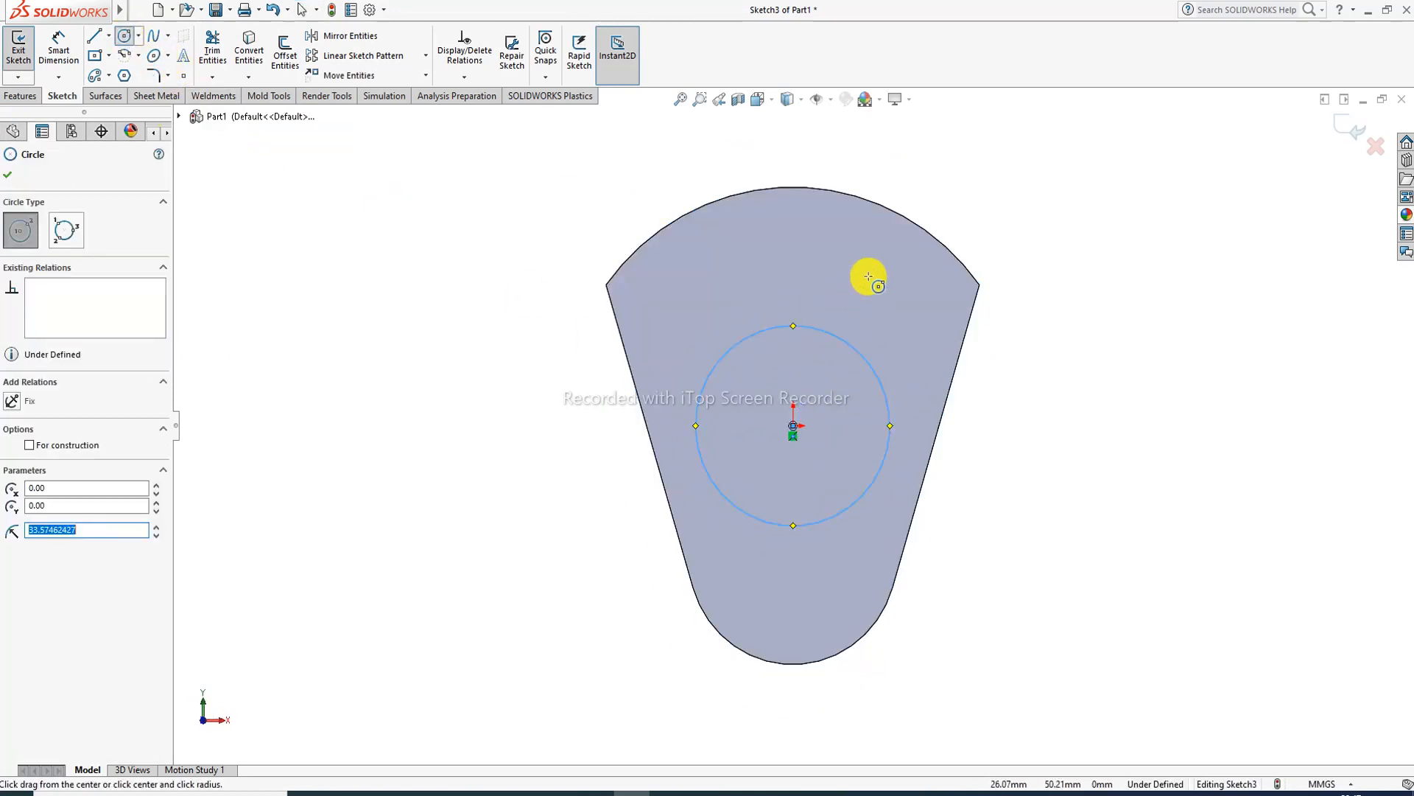
pyautogui.rightClick(872, 280)
pyautogui.click(907, 288)
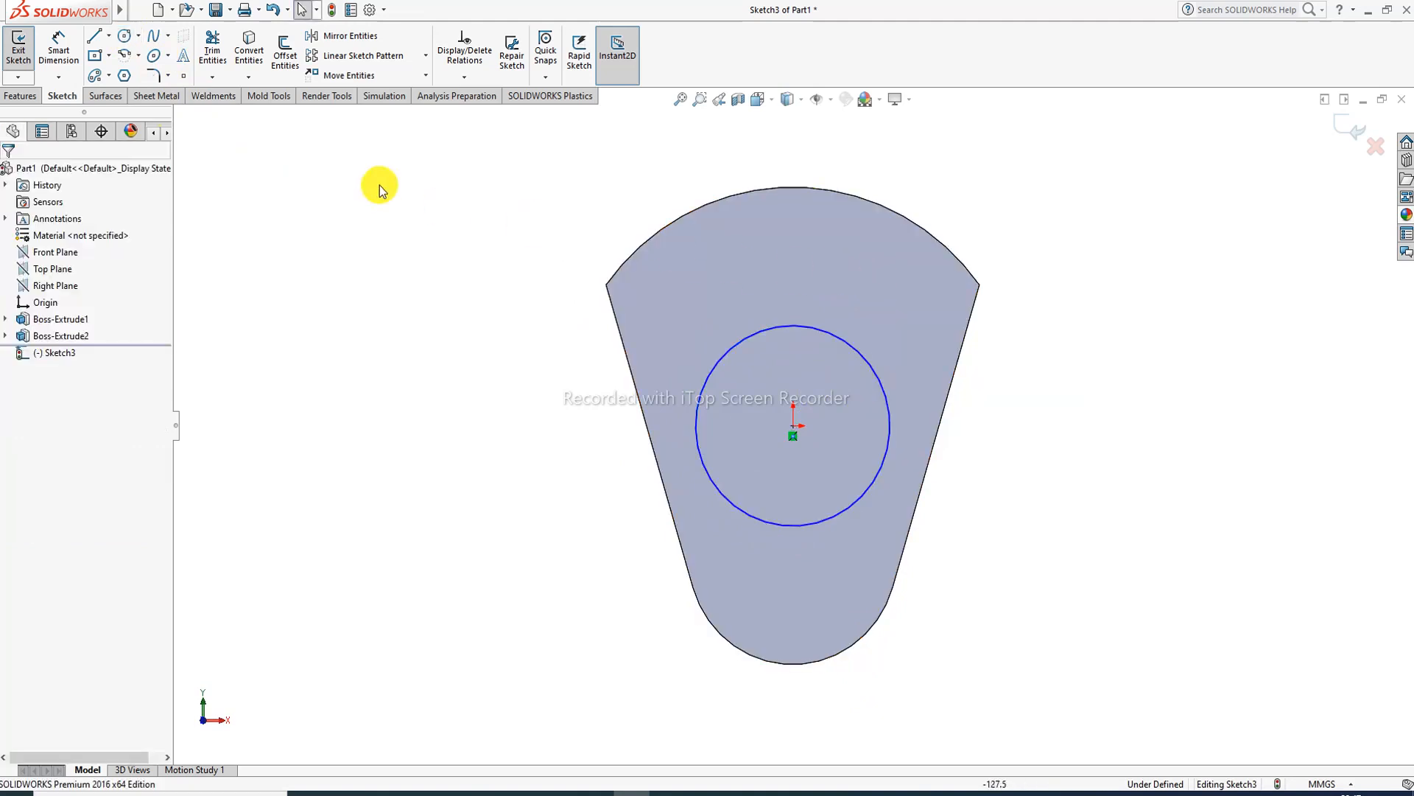
# - Dimension the origin-centred circle's diameter as 72 mm
pyautogui.click(58, 50)
pyautogui.click(847, 347)
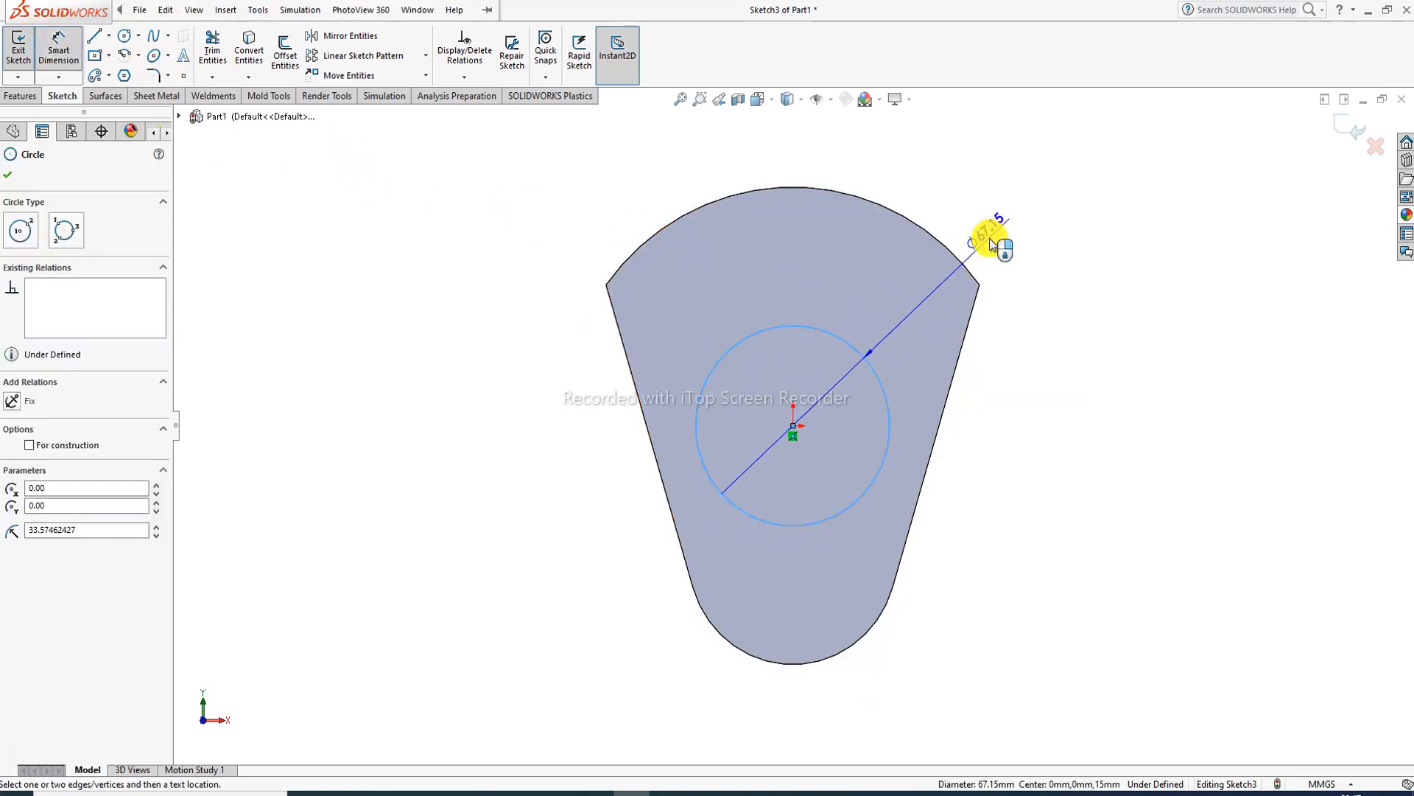
pyautogui.click(988, 237)
pyautogui.write('72')
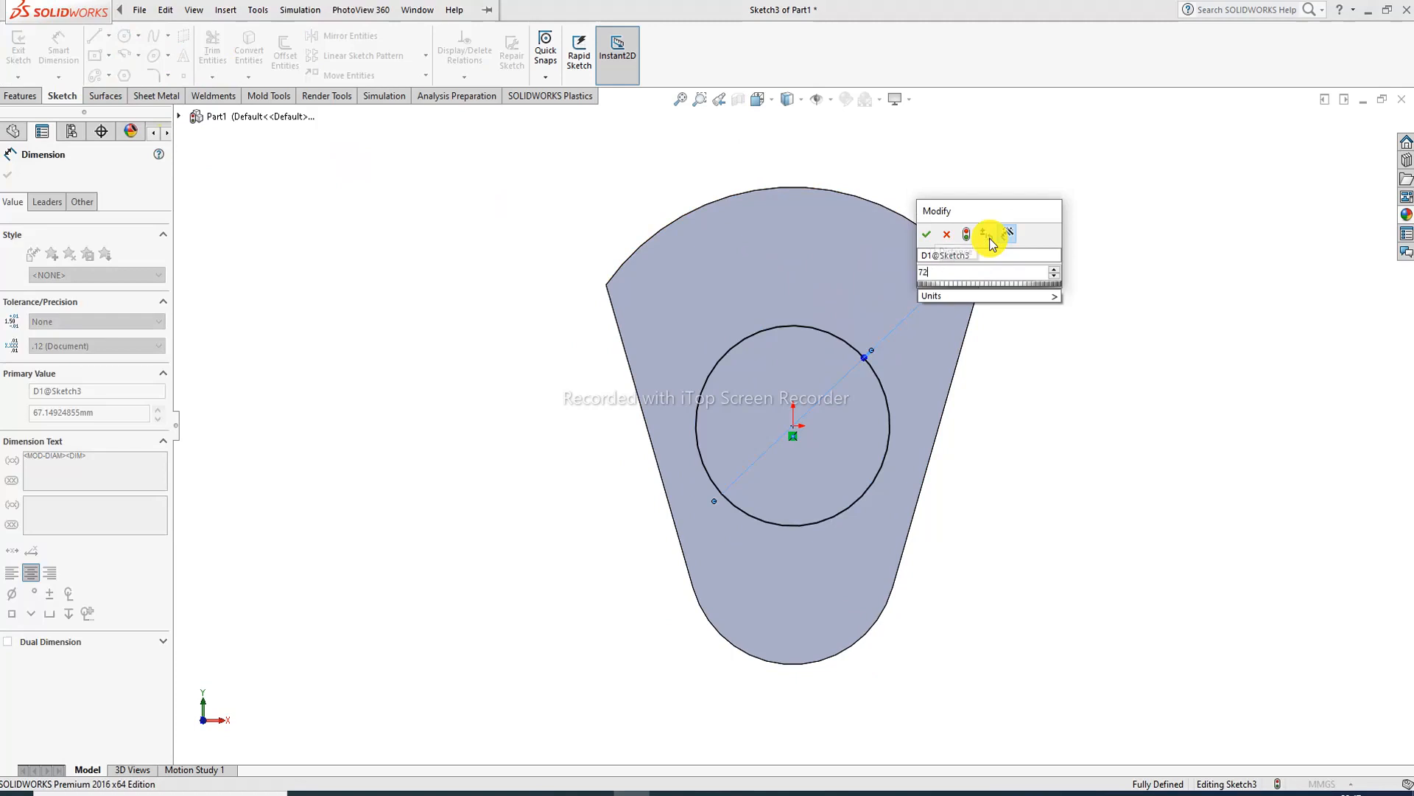
pyautogui.press('Return')
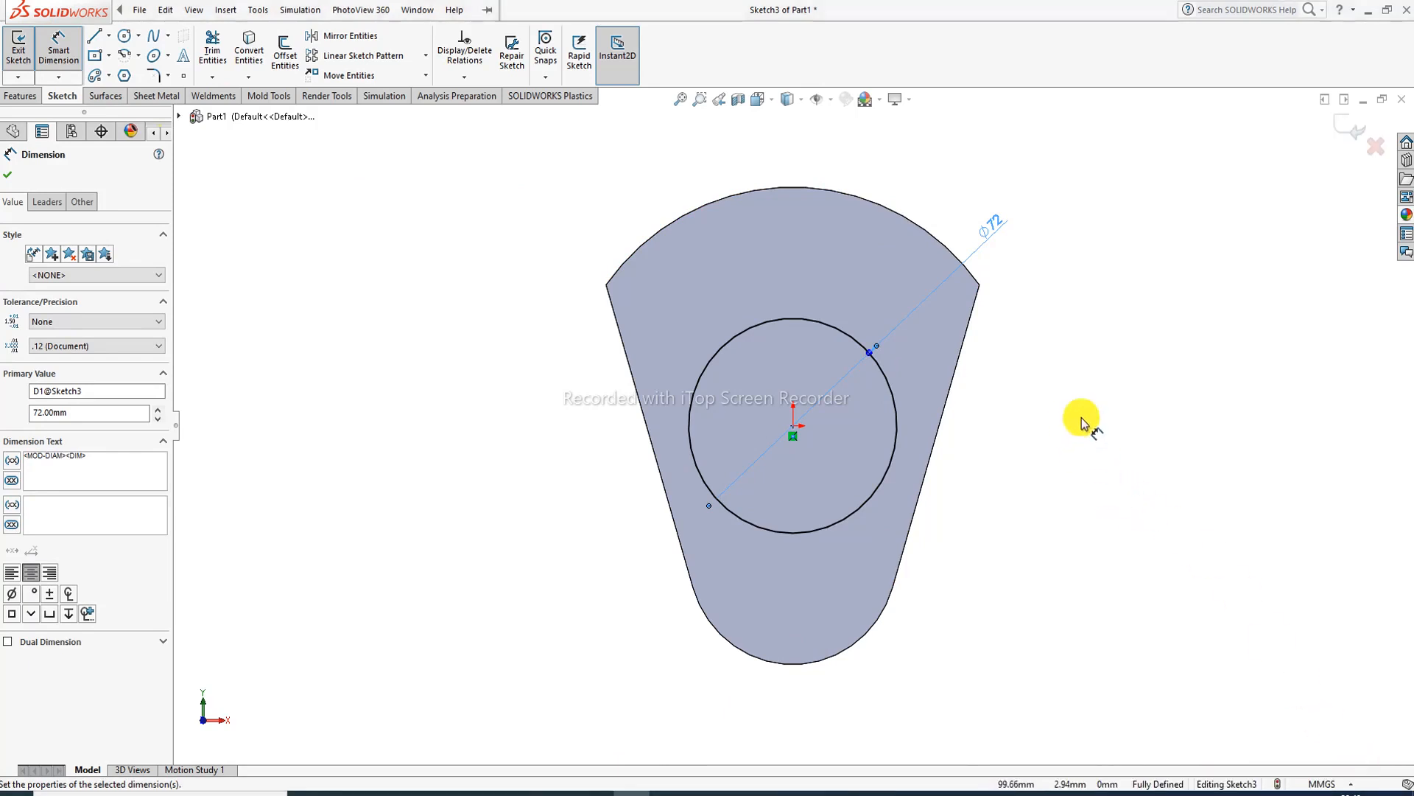
# - Extrude the 72 mm circle 38 mm outward from the web's front face, merged with the web
pyautogui.click(1039, 239)
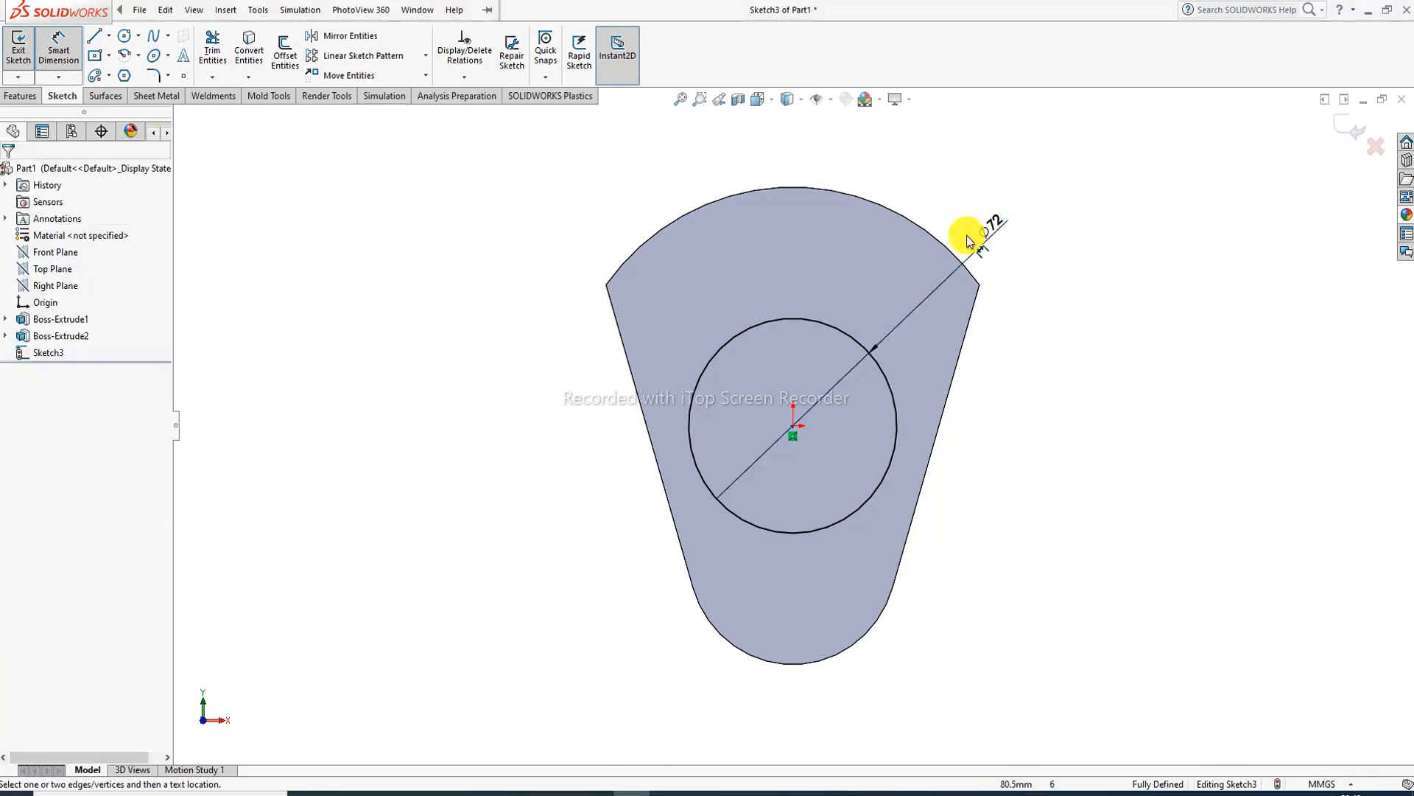
pyautogui.click(25, 96)
pyautogui.click(26, 57)
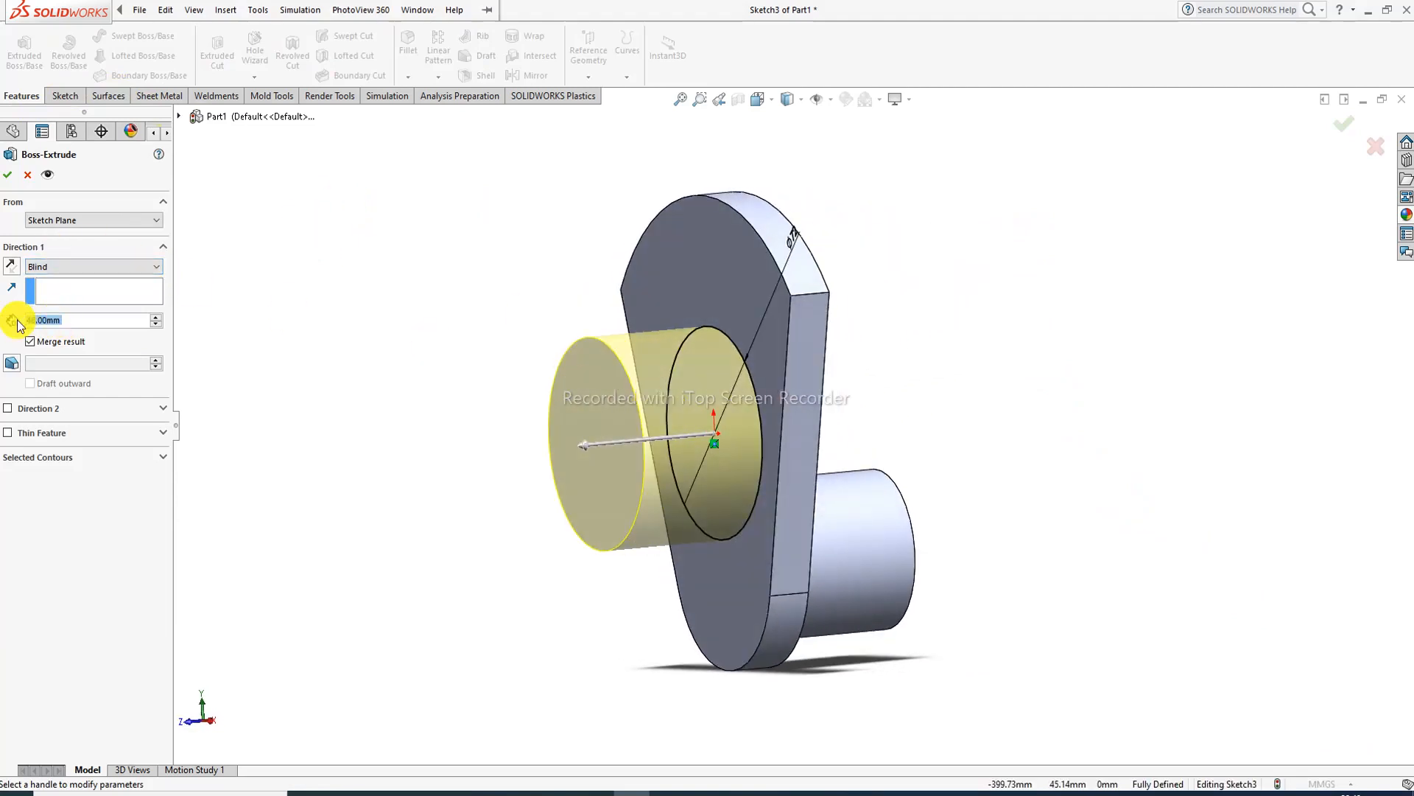
pyautogui.write('38')
pyautogui.press('Return')
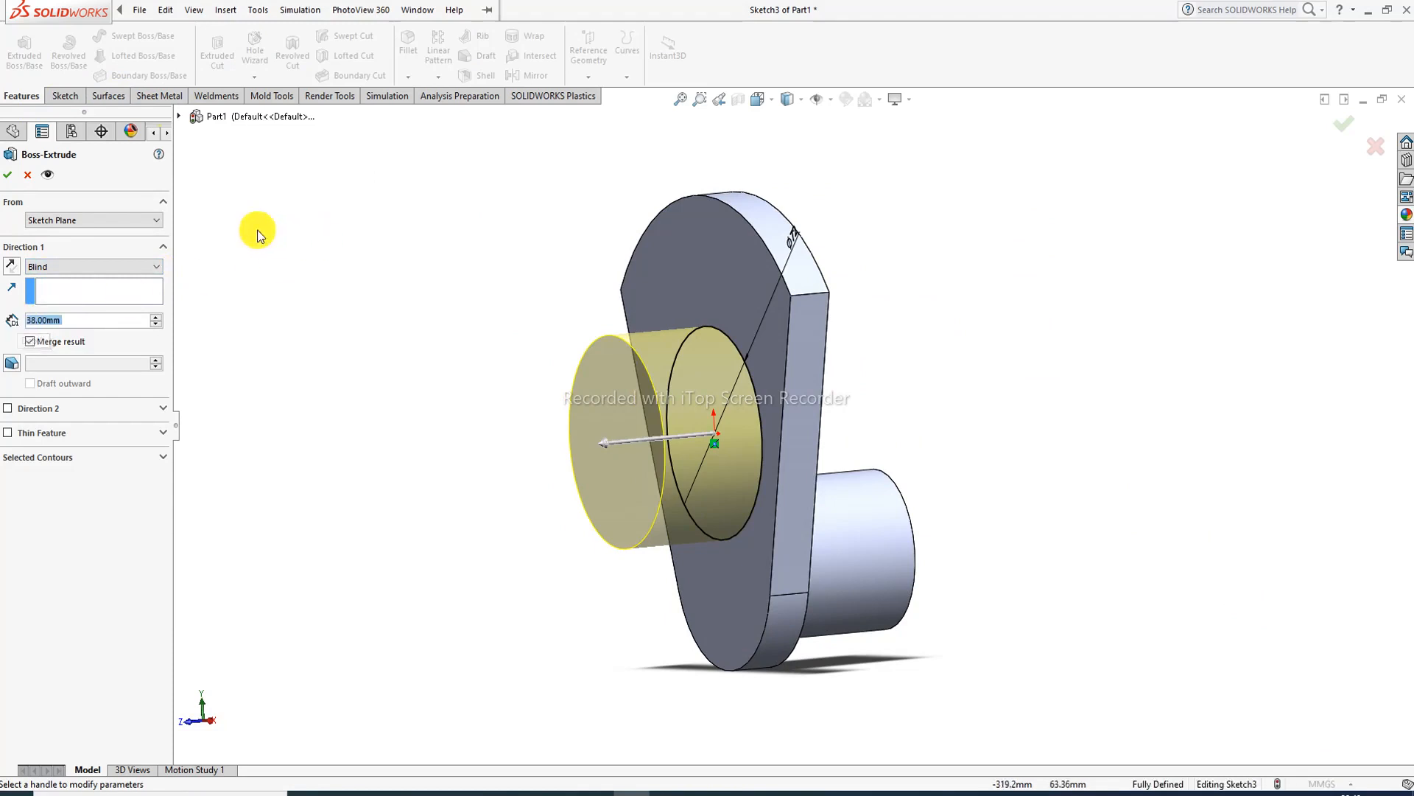
pyautogui.click(11, 176)
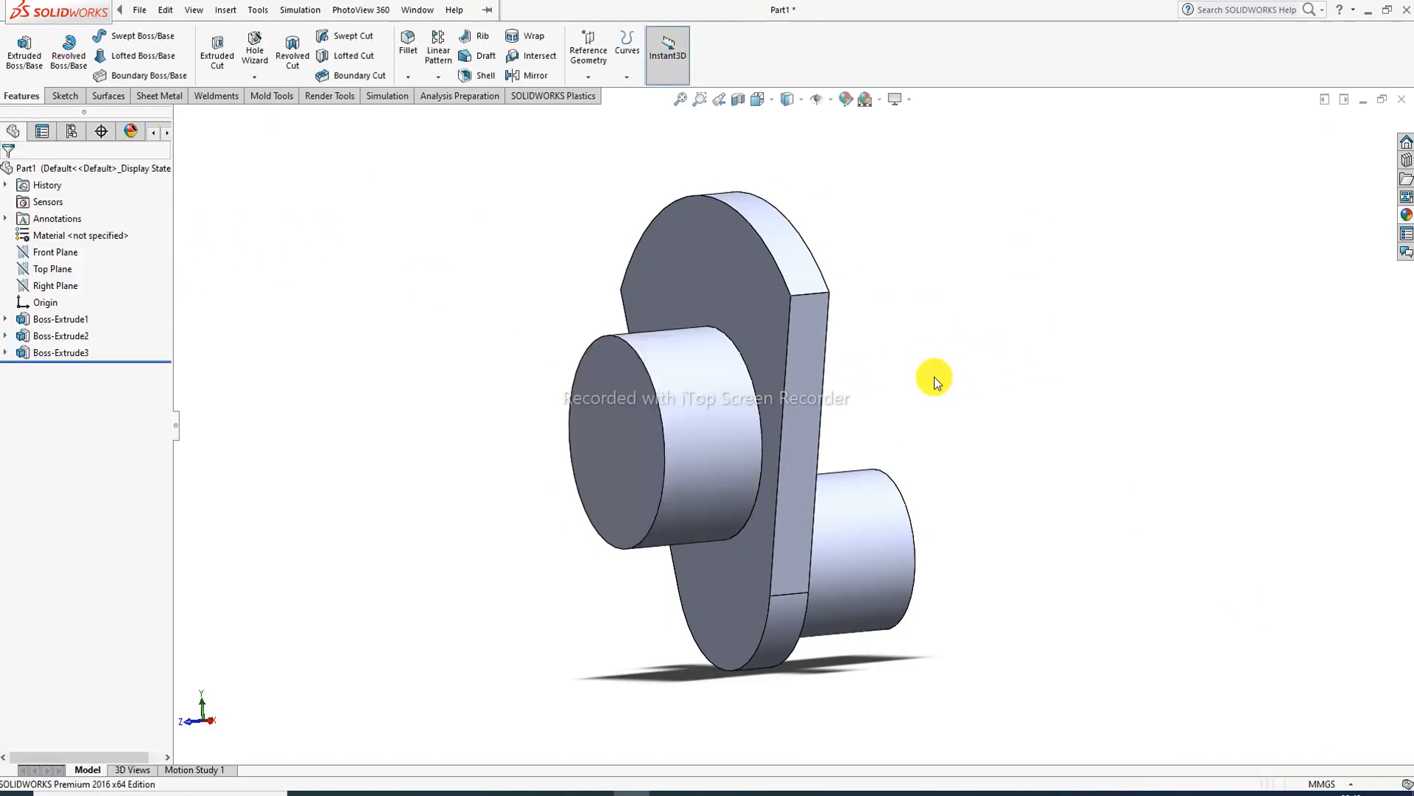
# - Create a reference plane midway between the web's pin-side face and the end face of the 54 mm pin
pyautogui.moveTo(877, 413); pyautogui.dragTo(670, 240, button='middle')
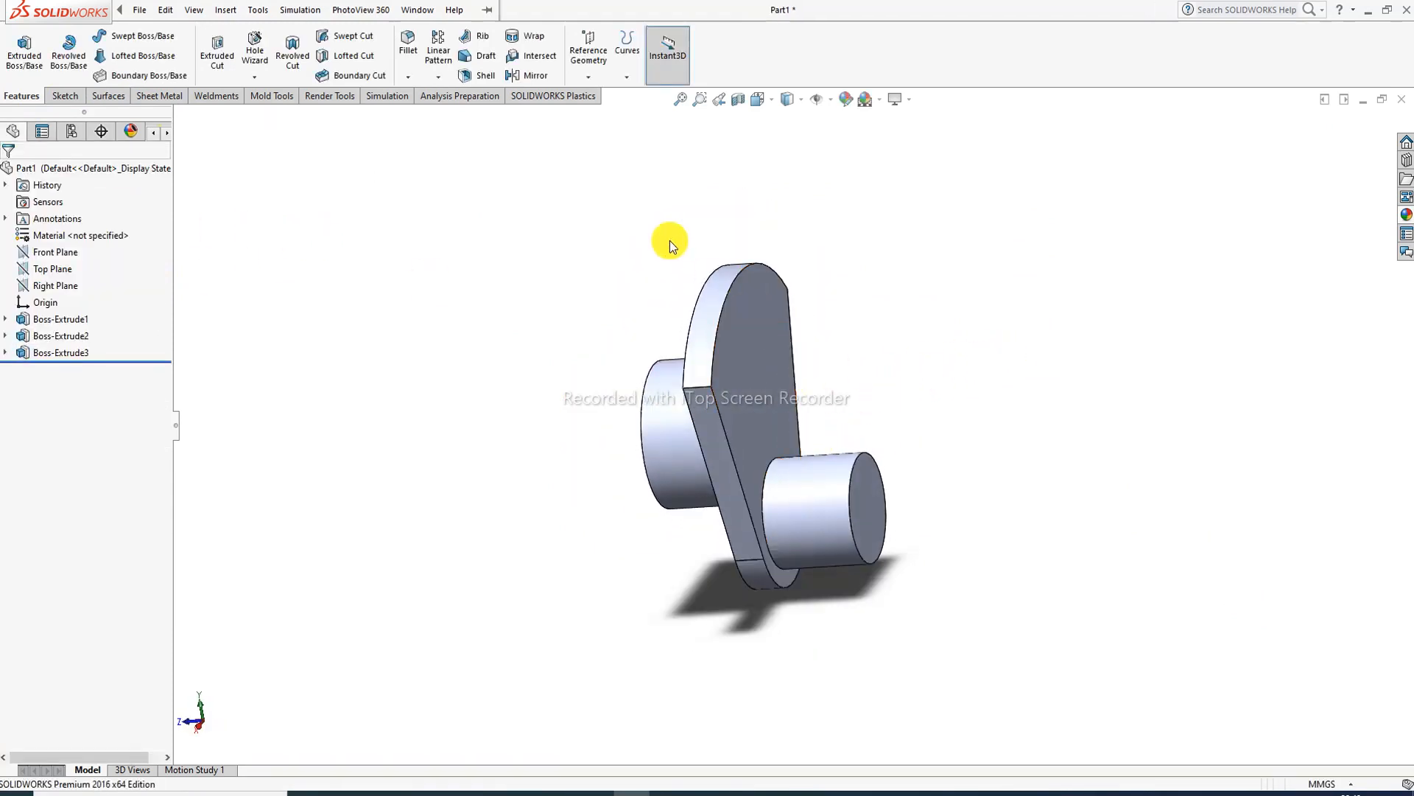
pyautogui.click(592, 74)
pyautogui.click(614, 96)
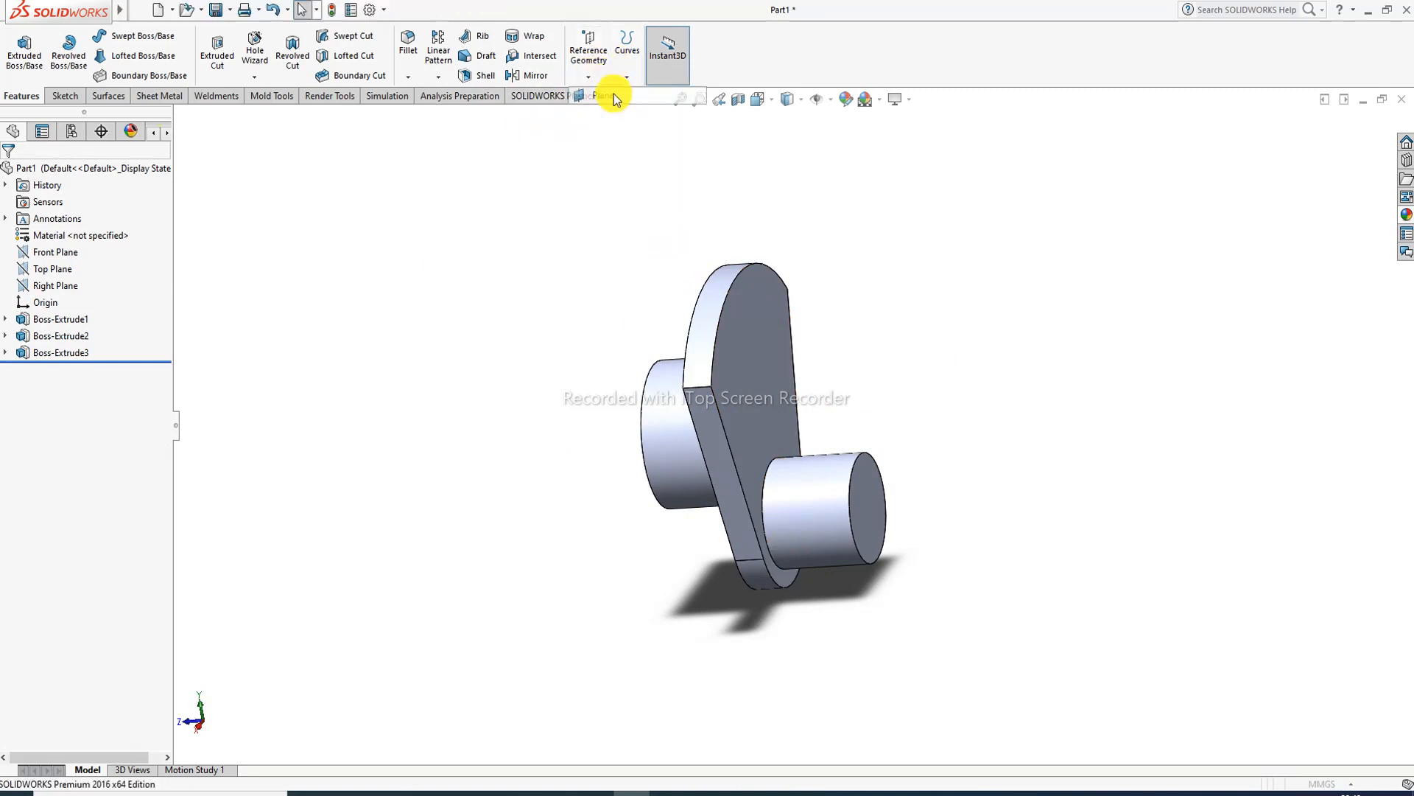
pyautogui.click(761, 309)
pyautogui.click(874, 513)
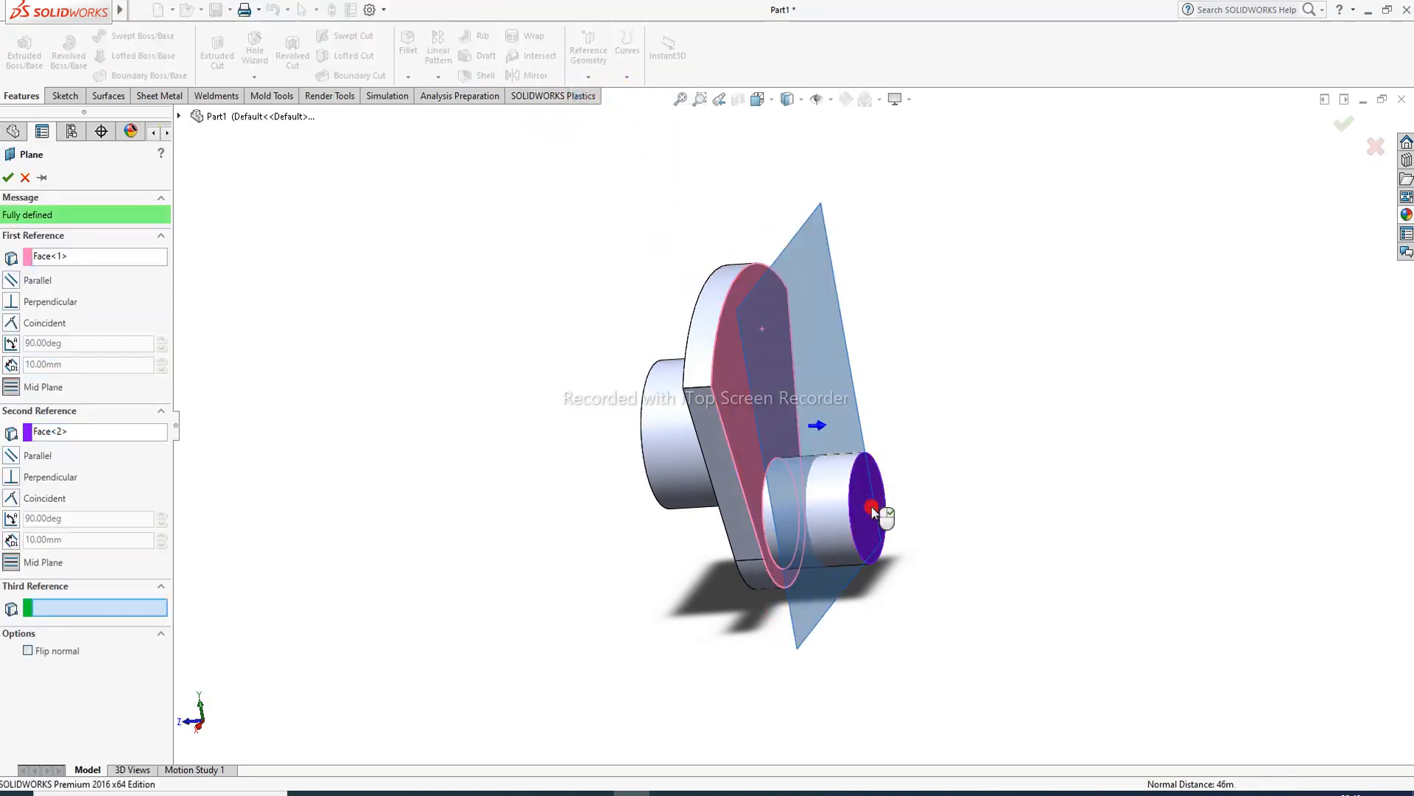
pyautogui.click(11, 178)
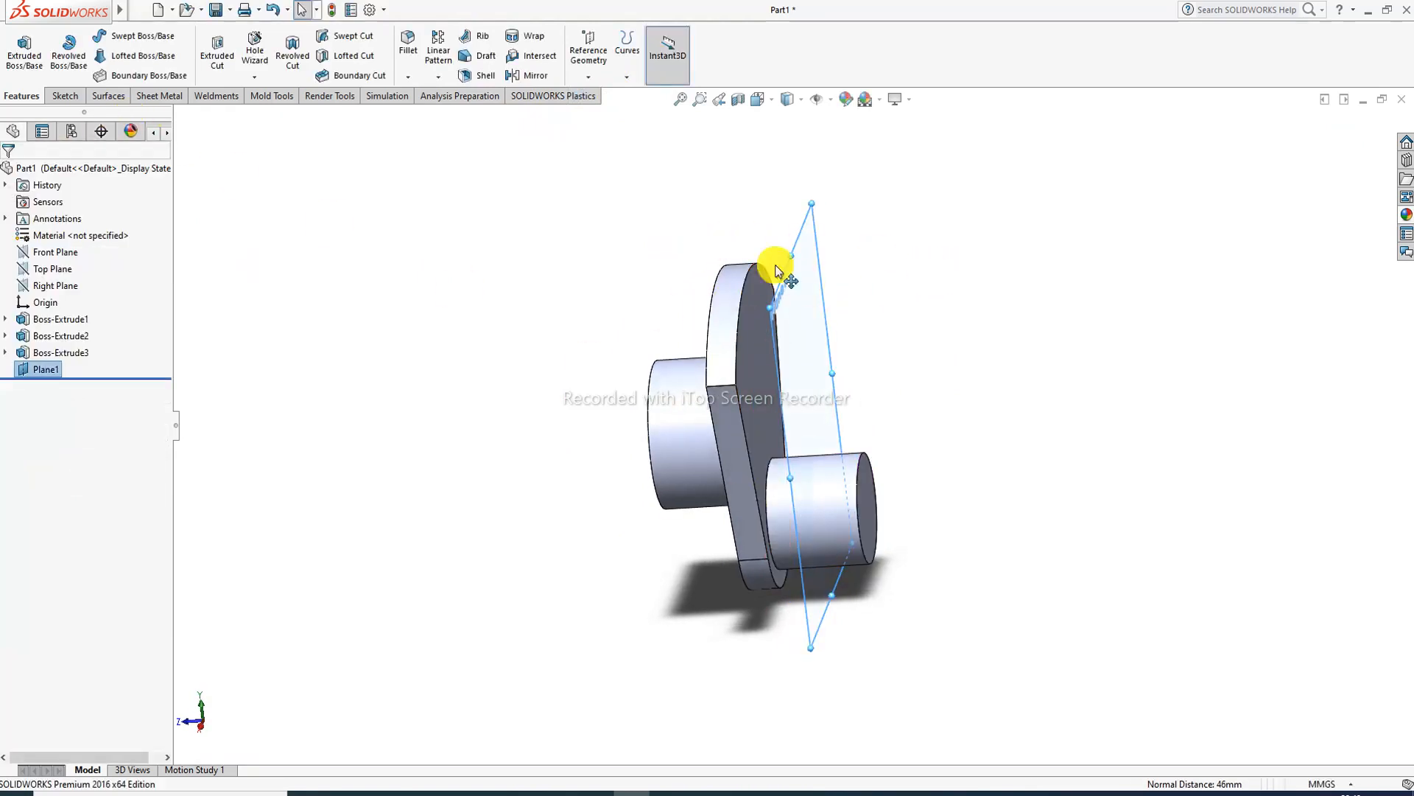
# - Mirror the web and the 72 mm journal about the pin's mid plane, and hide that plane
pyautogui.click(532, 75)
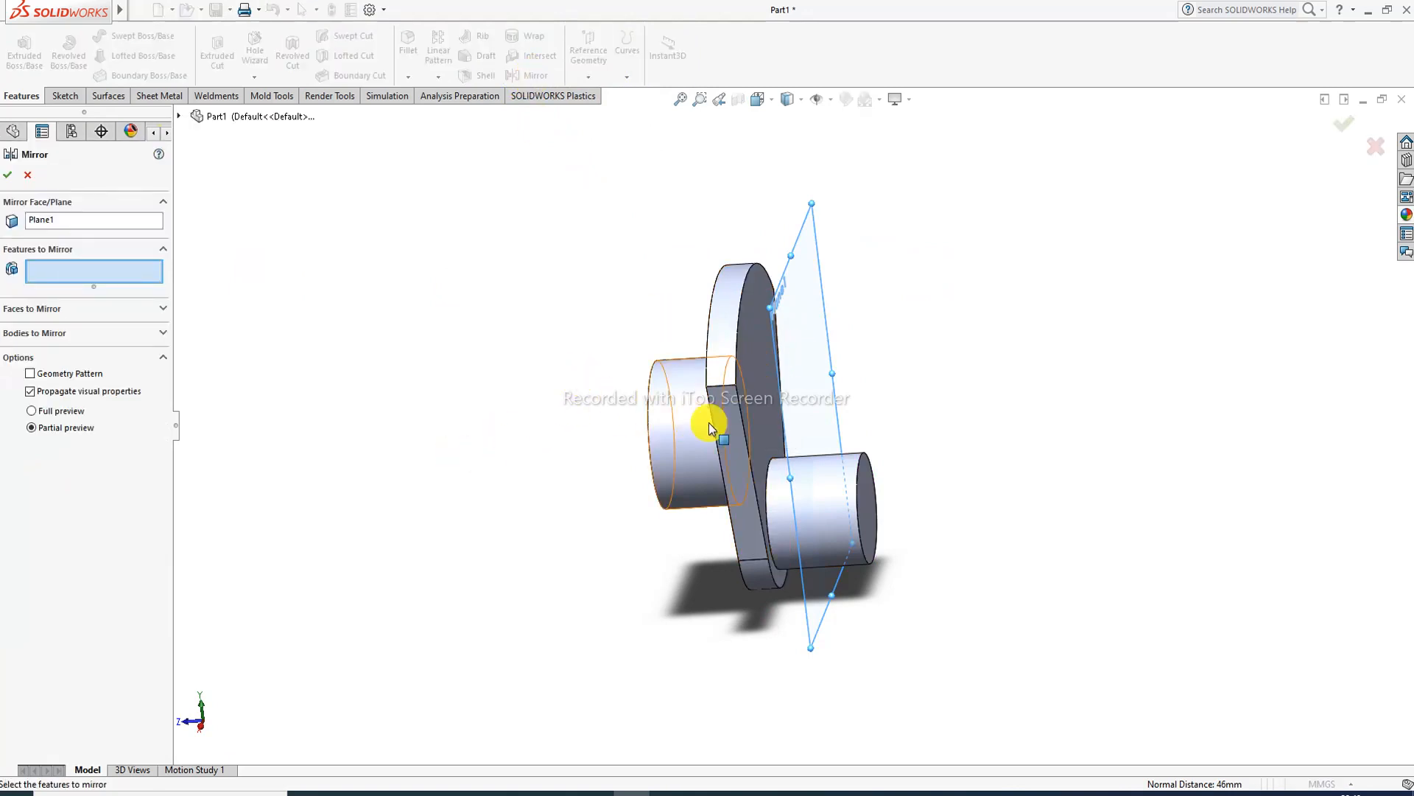
pyautogui.click(687, 420)
pyautogui.click(735, 414)
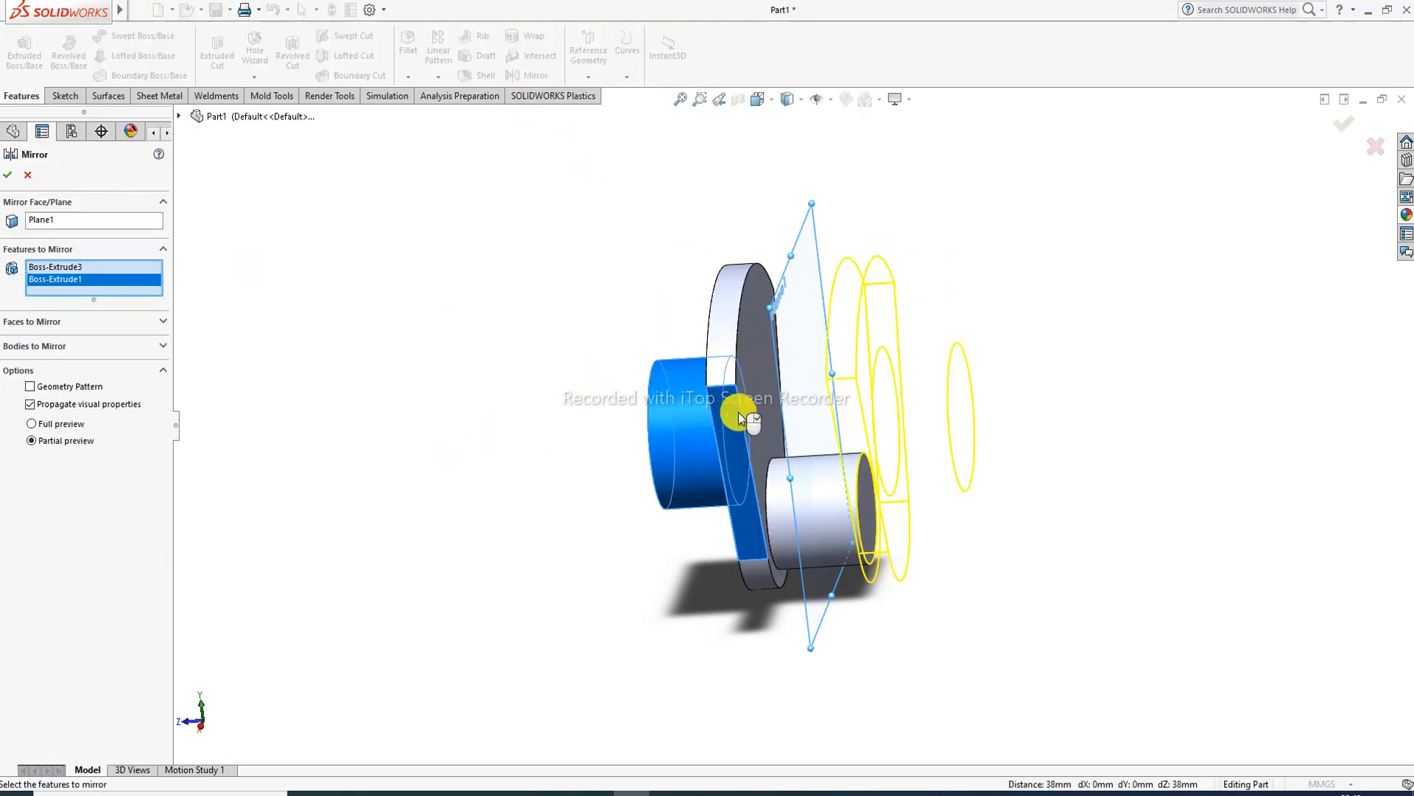
pyautogui.click(8, 175)
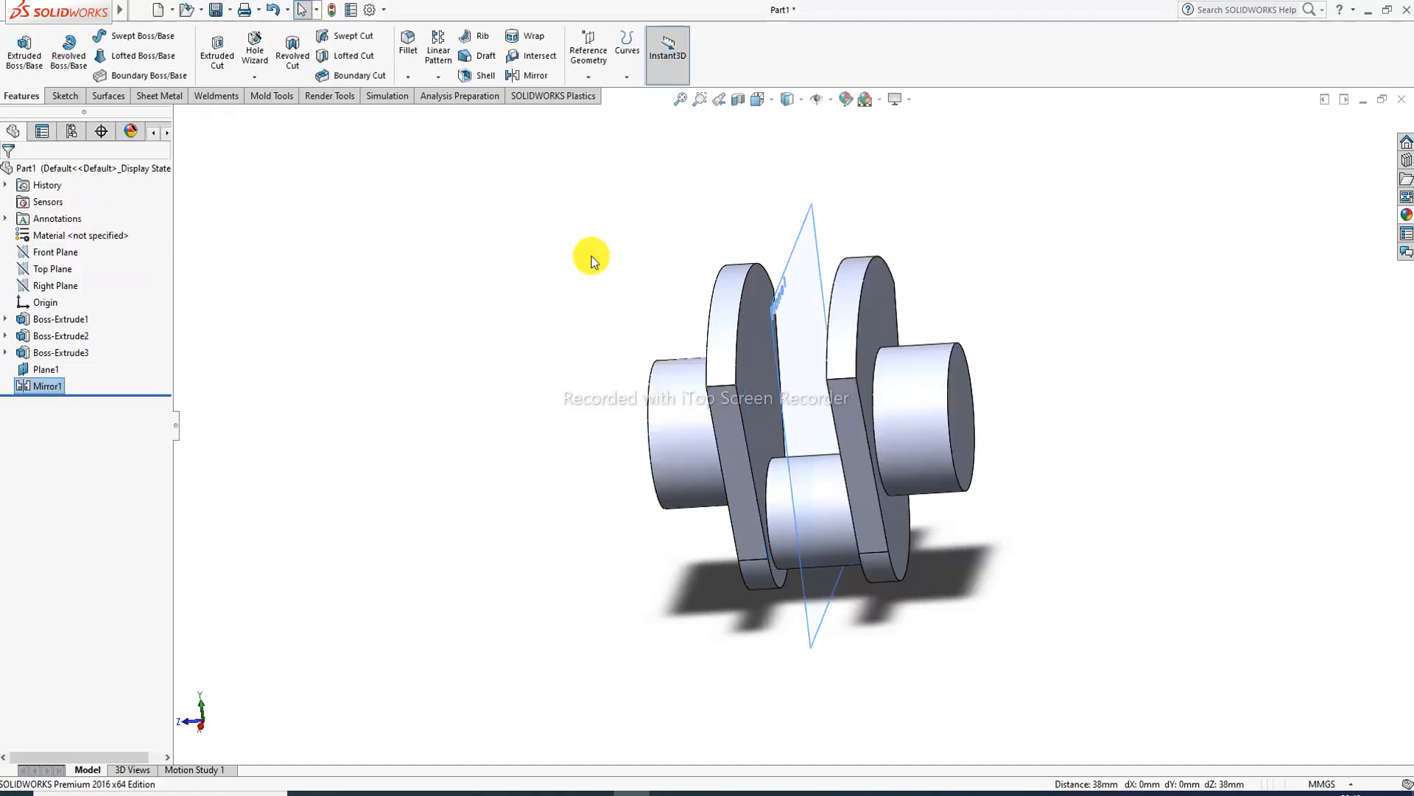
pyautogui.click(810, 295)
pyautogui.click(892, 251)
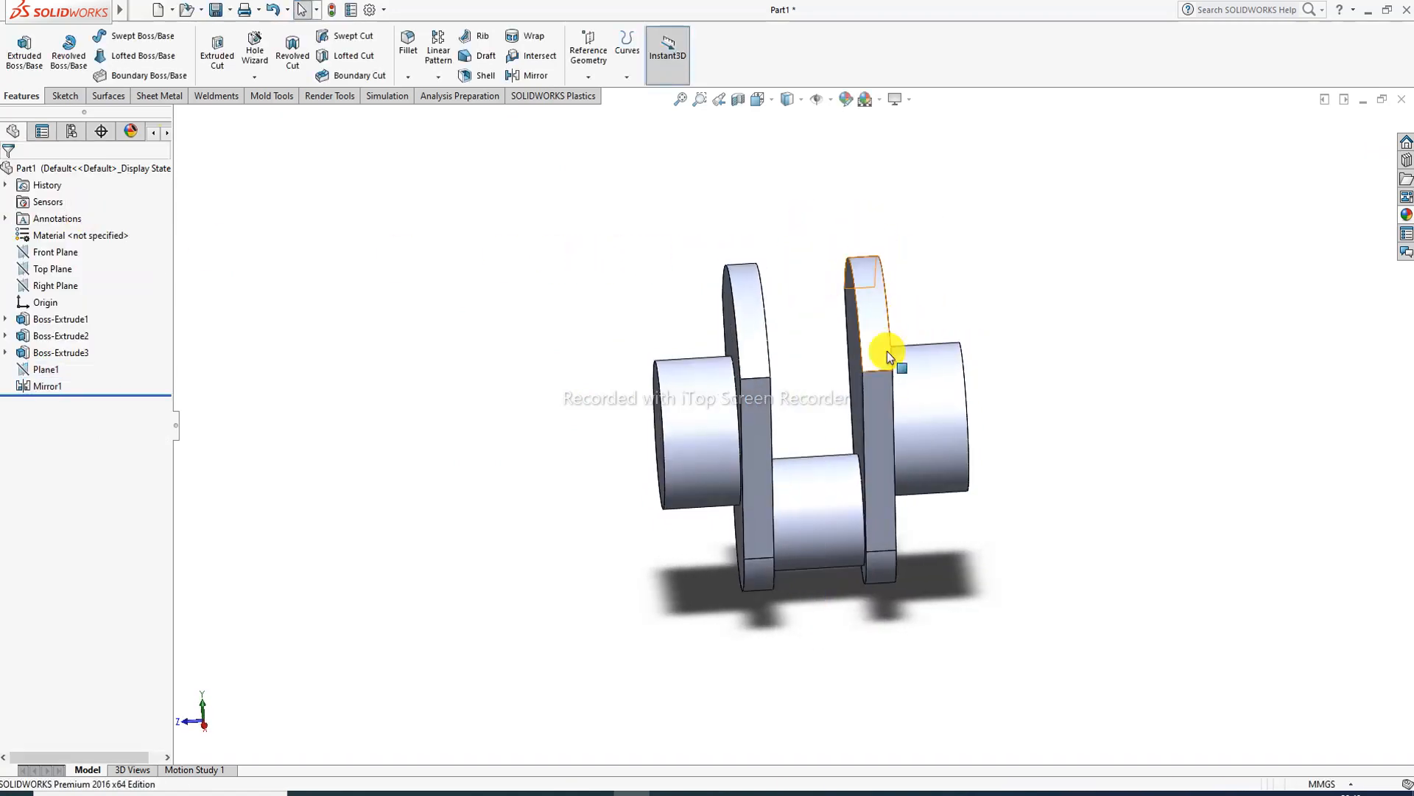
# - Create a reference plane midway between the mirrored web's outer face and the end face of its 72 mm journal
pyautogui.moveTo(895, 409); pyautogui.dragTo(865, 361, button='middle')
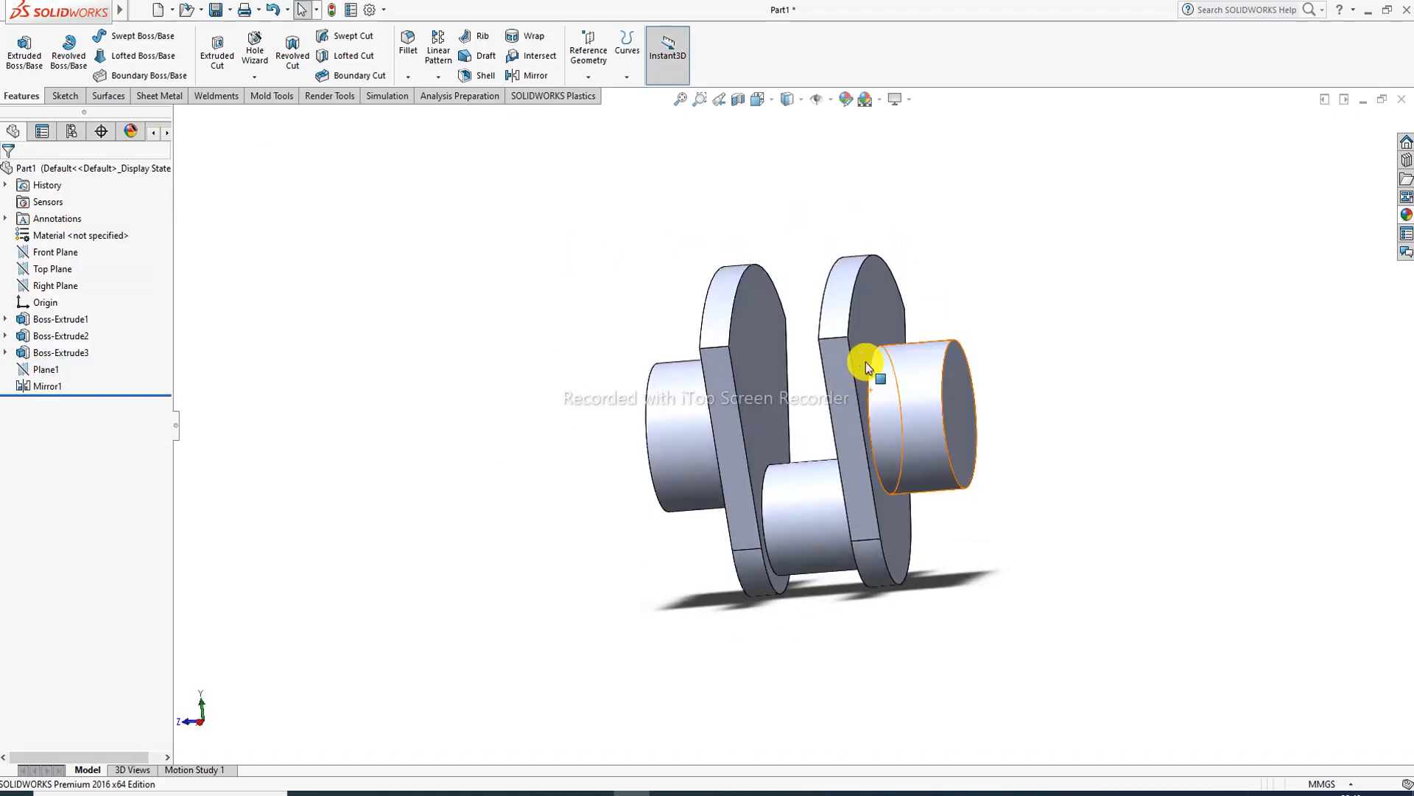
pyautogui.click(588, 77)
pyautogui.click(598, 94)
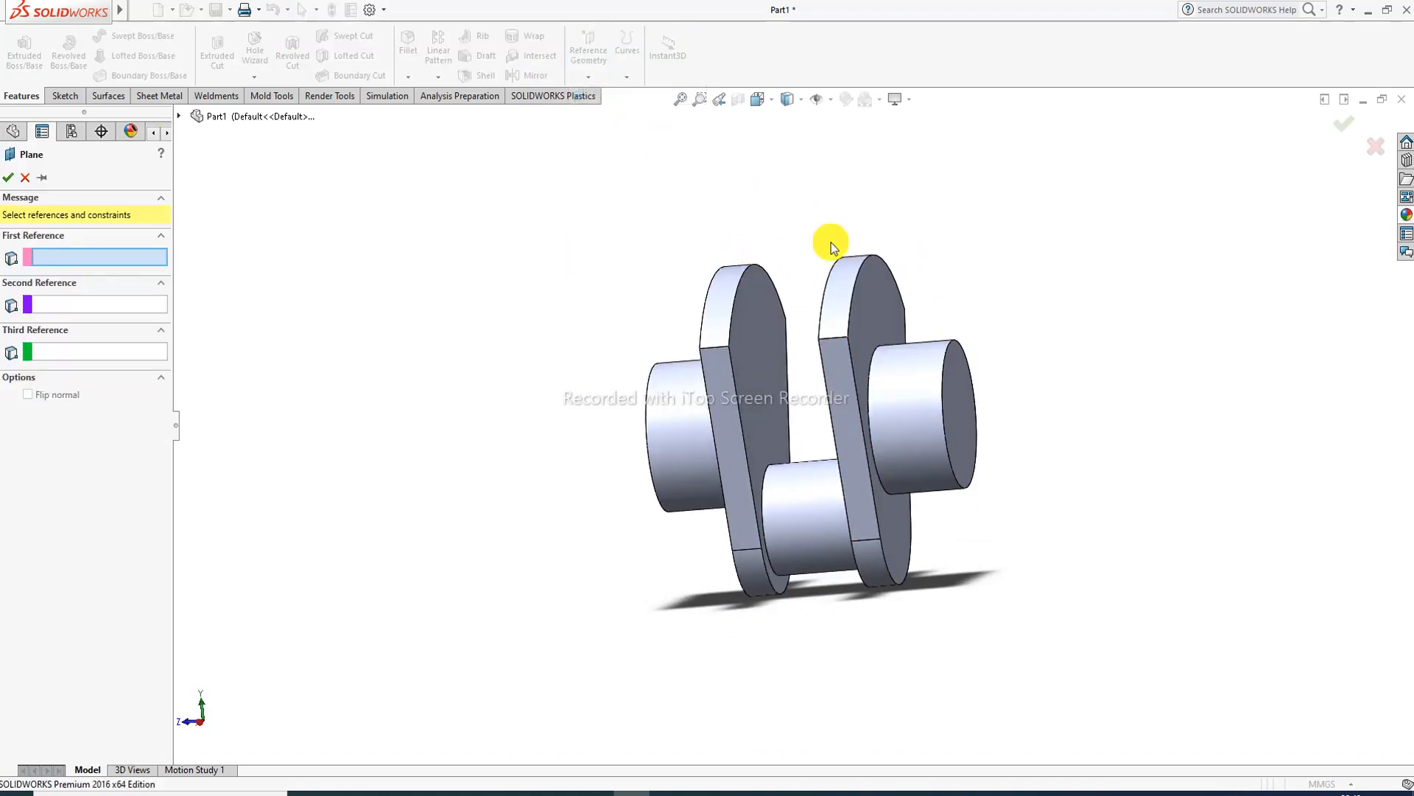
pyautogui.click(878, 294)
pyautogui.click(958, 381)
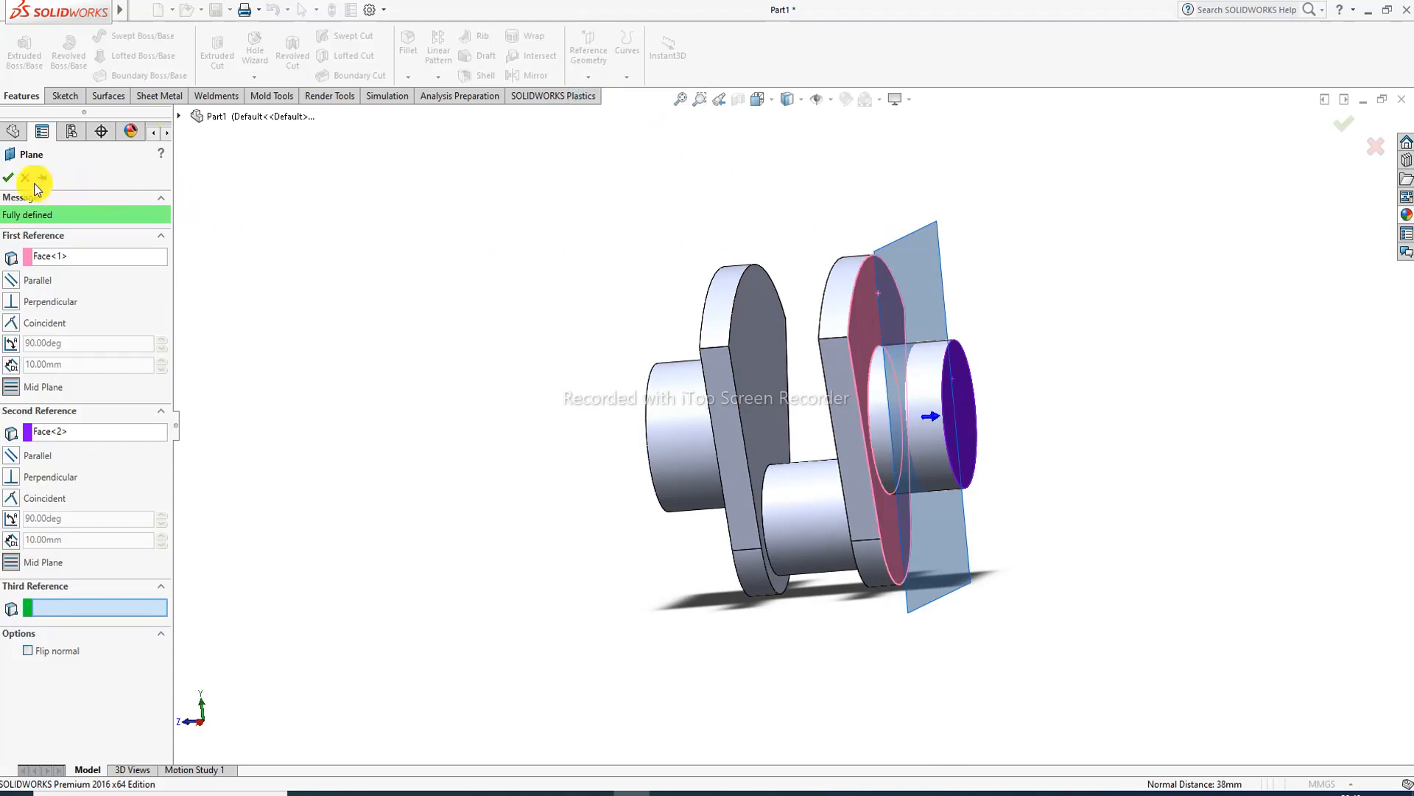
pyautogui.click(10, 177)
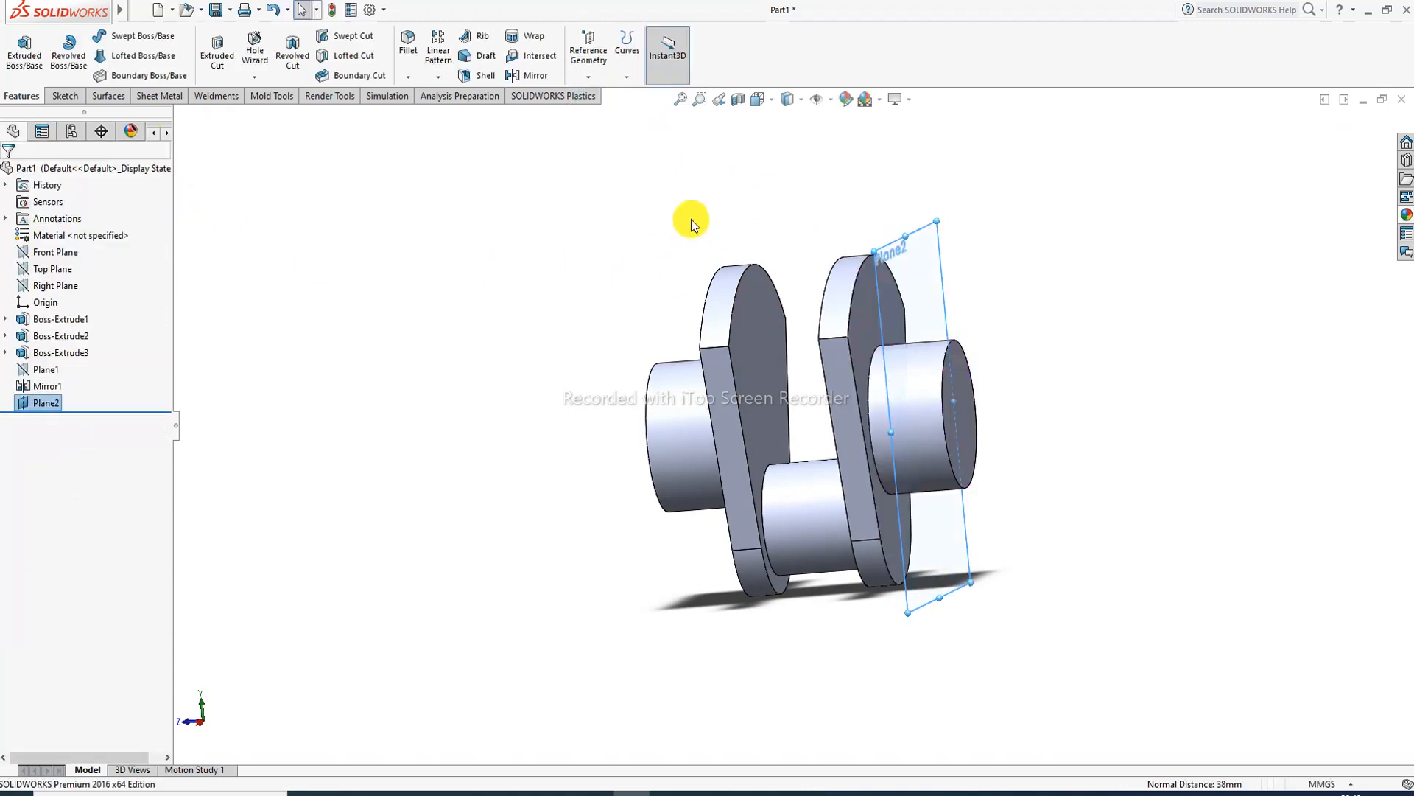
# - Mirror the whole crank body about the journal's mid plane as a separate body without merging solids, and hide the plane
pyautogui.click(527, 76)
pyautogui.click(740, 311)
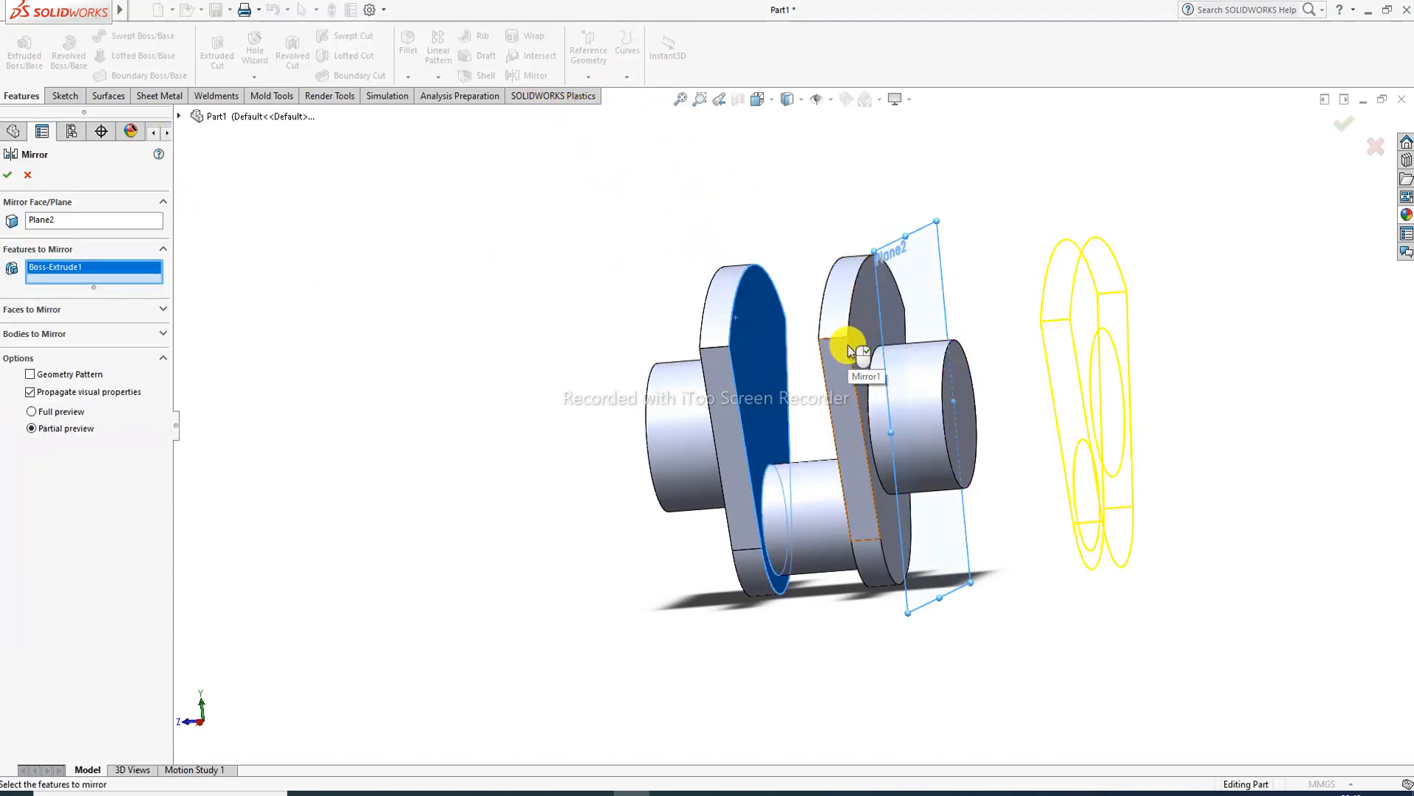
pyautogui.rightClick(121, 277)
pyautogui.click(170, 279)
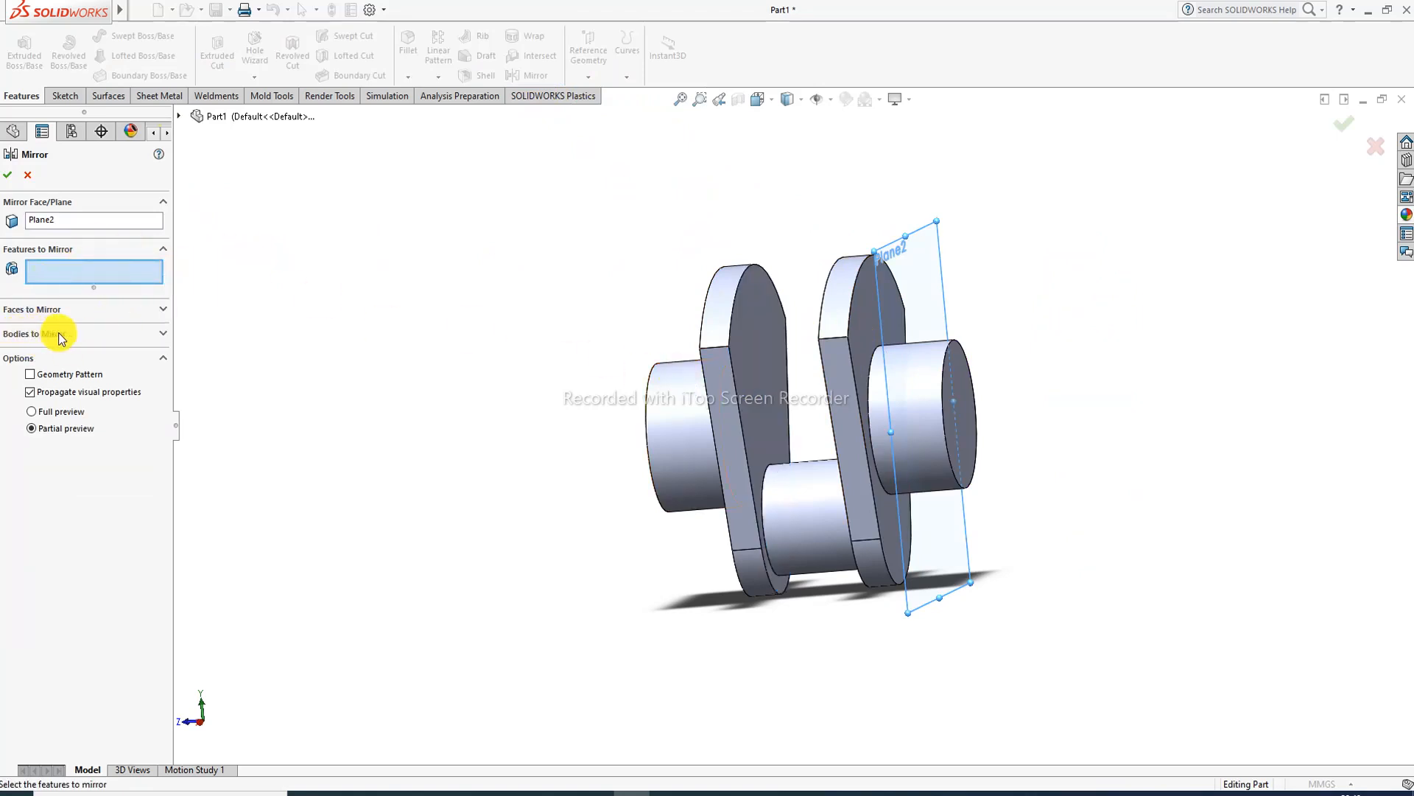
pyautogui.click(61, 335)
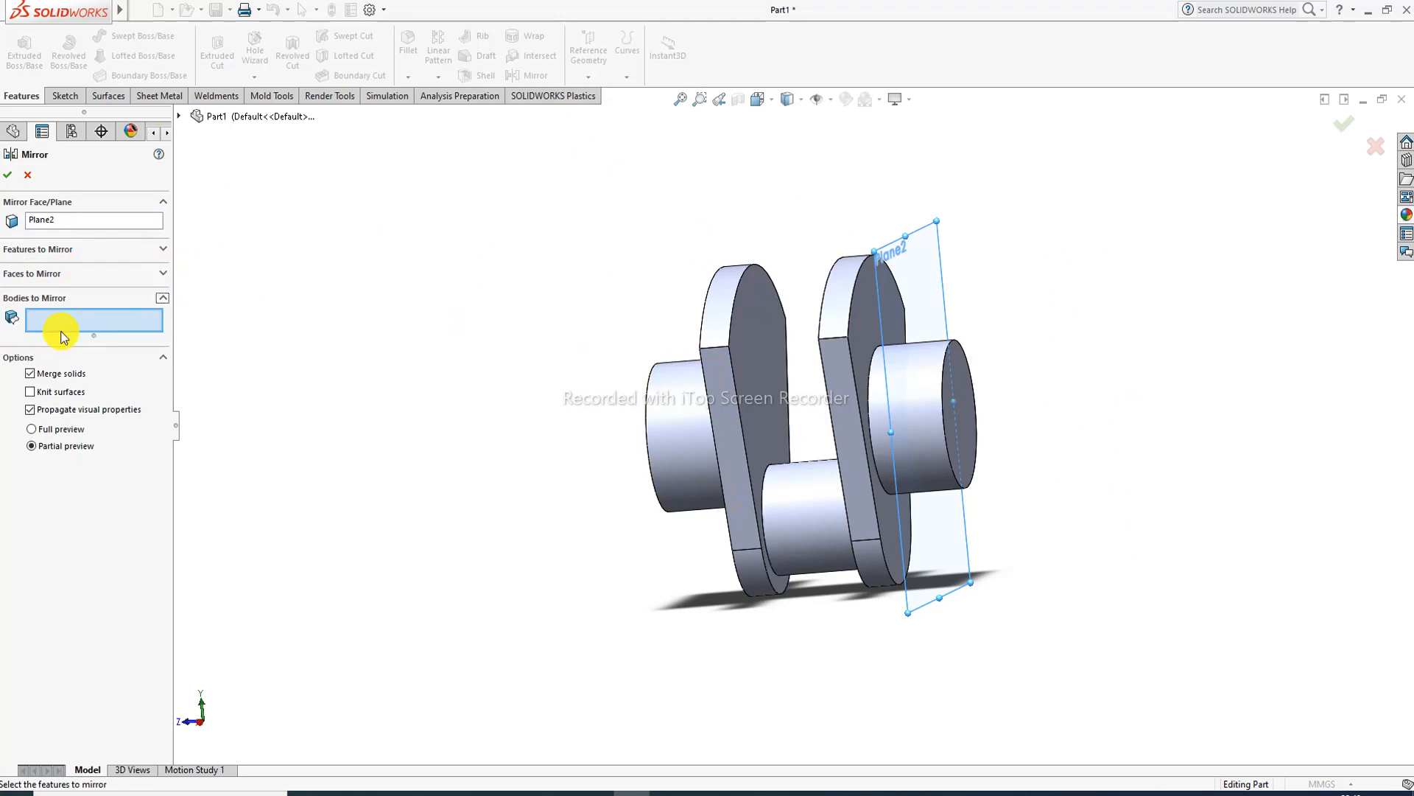
pyautogui.click(738, 326)
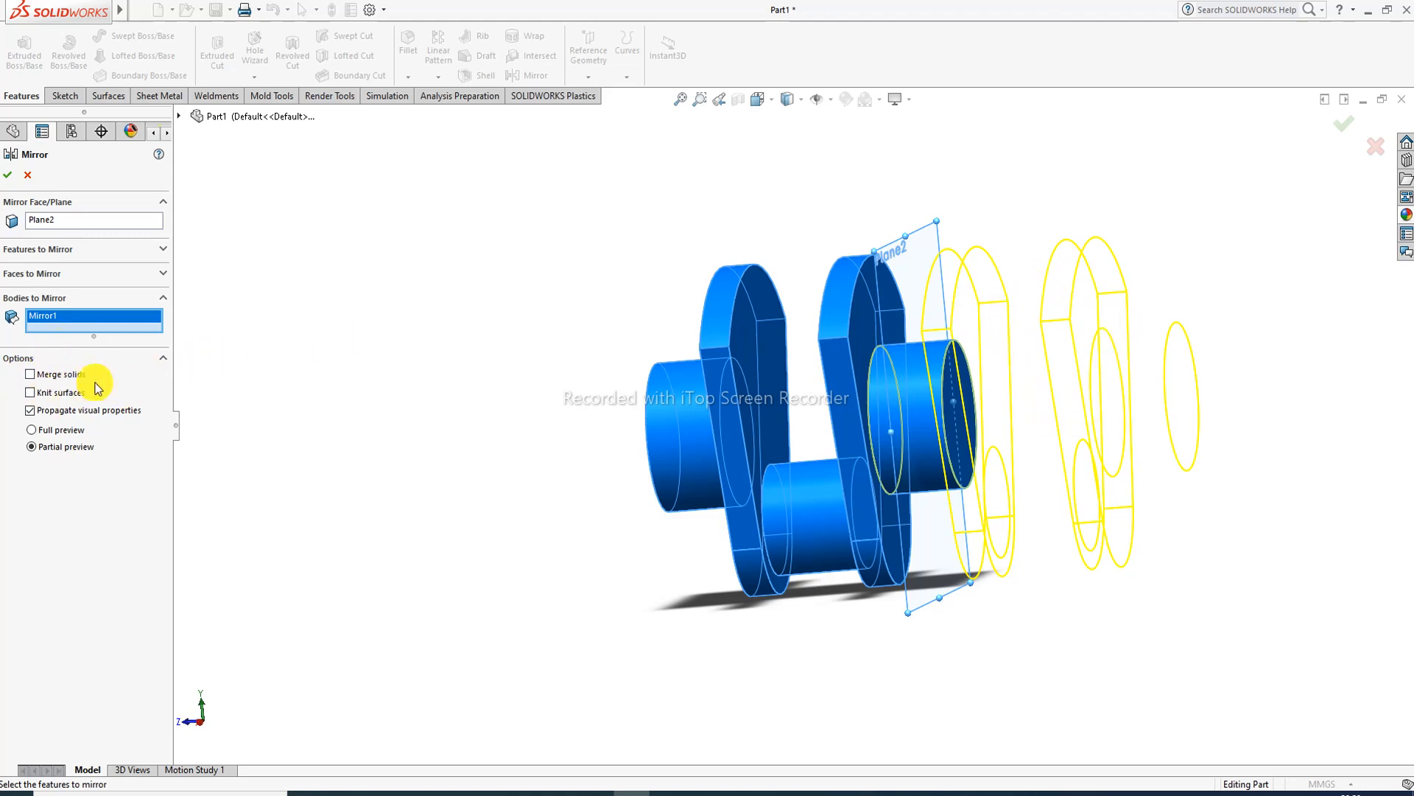
pyautogui.click(10, 171)
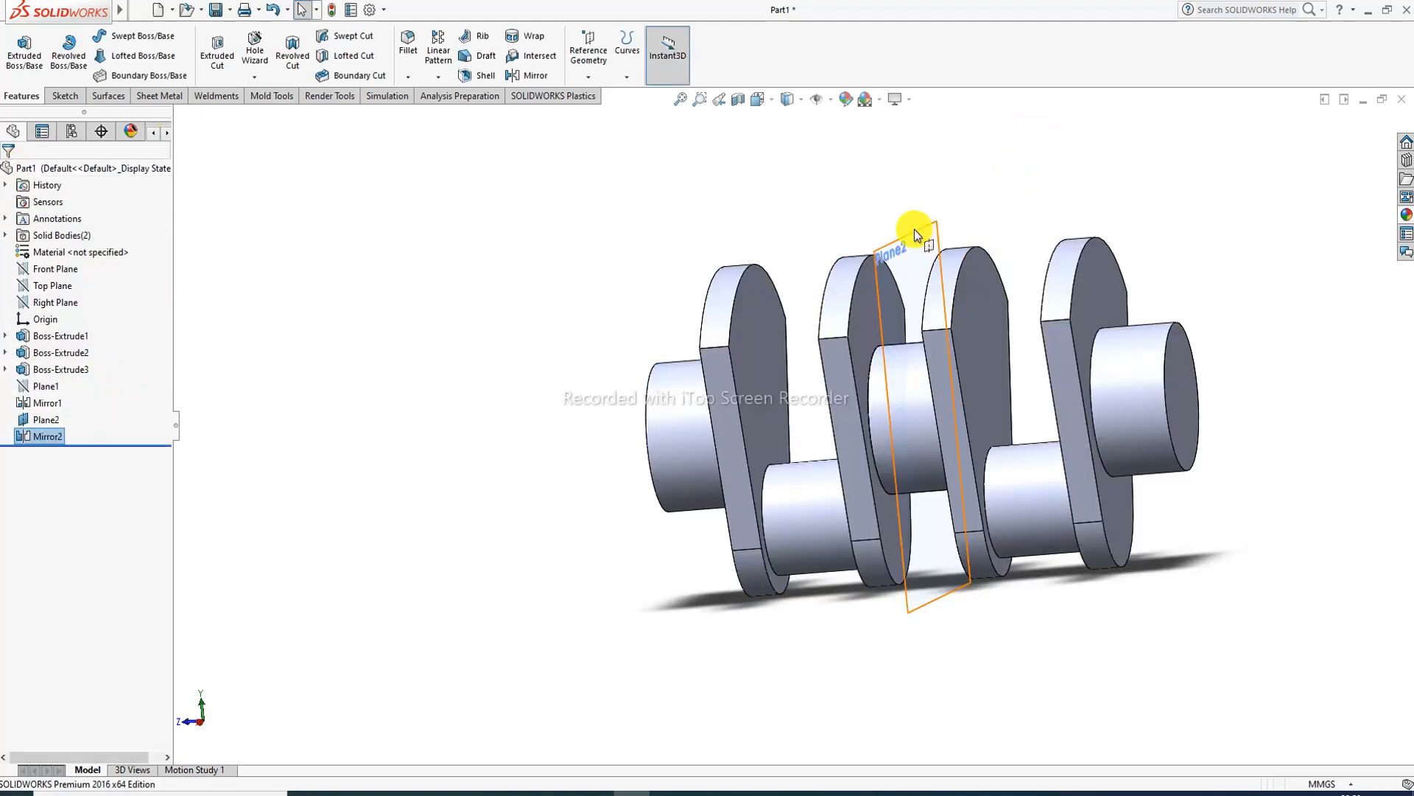
pyautogui.click(938, 230)
pyautogui.click(990, 183)
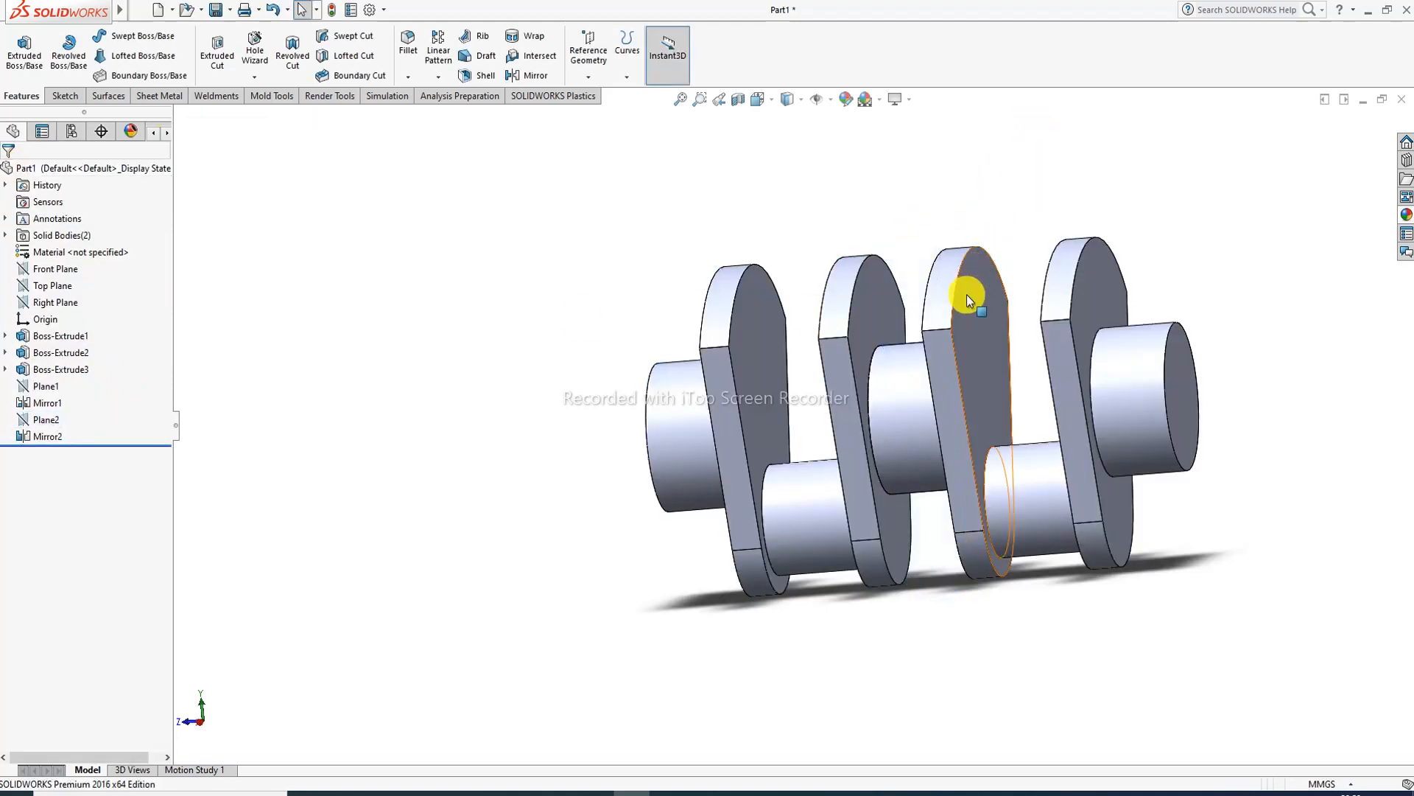
# - Rotate the newly mirrored crank body 180 degrees about the X axis with Move/Copy Body, without making a copy
pyautogui.moveTo(969, 296)
pyautogui.mouseDown(button='middle')
pyautogui.moveTo(992, 297)
pyautogui.moveTo(967, 299)
pyautogui.mouseUp(button='middle')
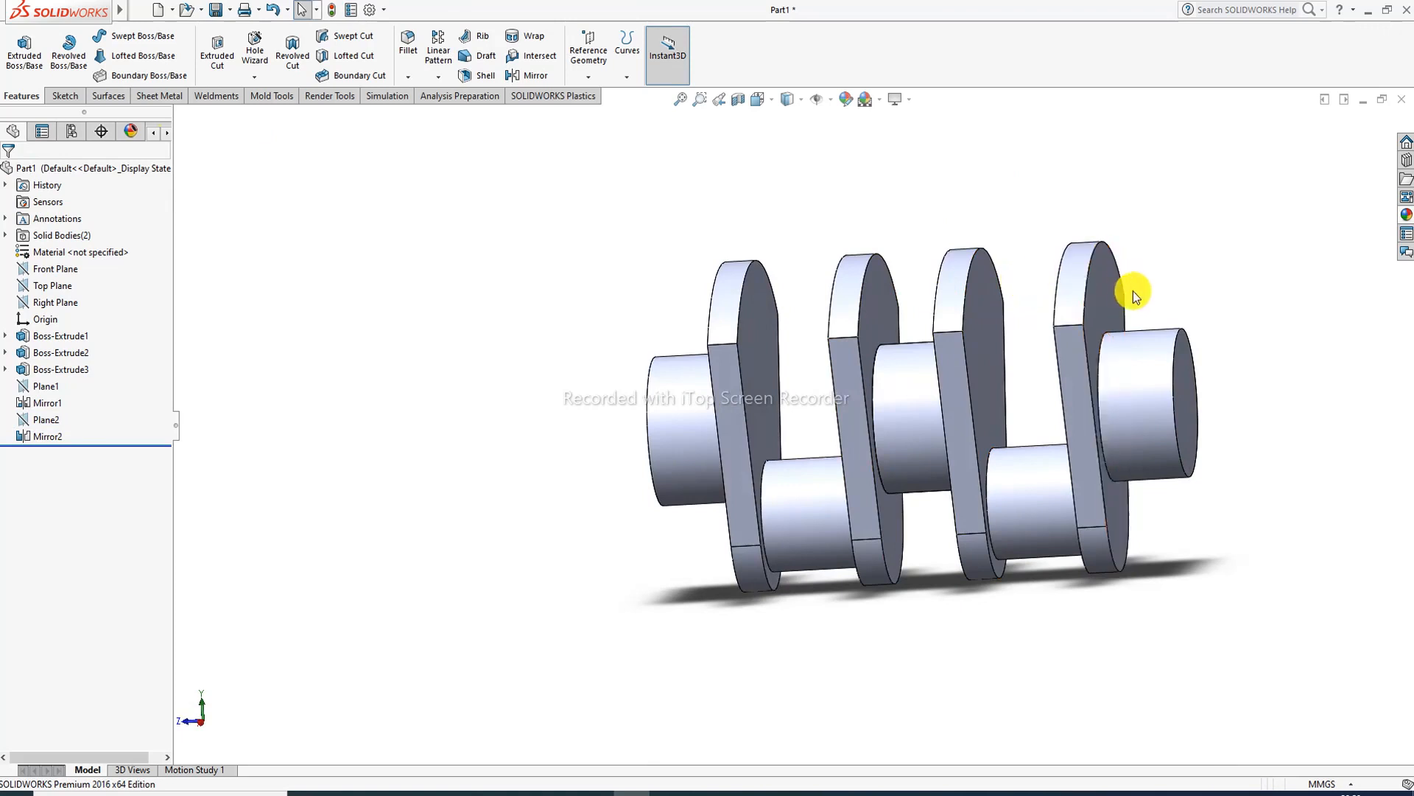
pyautogui.moveTo(1133, 291); pyautogui.dragTo(1158, 338, button='middle')
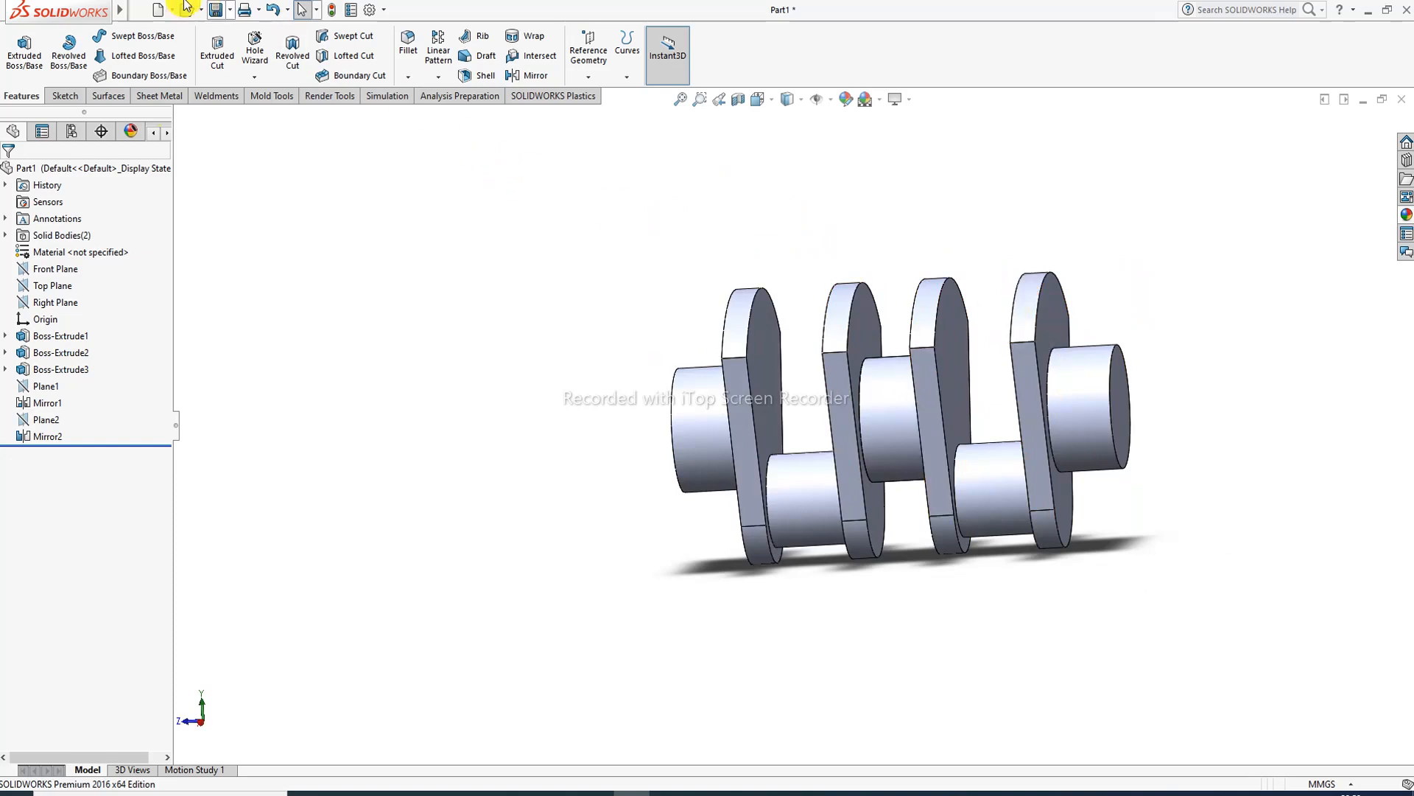
pyautogui.moveTo(79, 8)
pyautogui.click(221, 9)
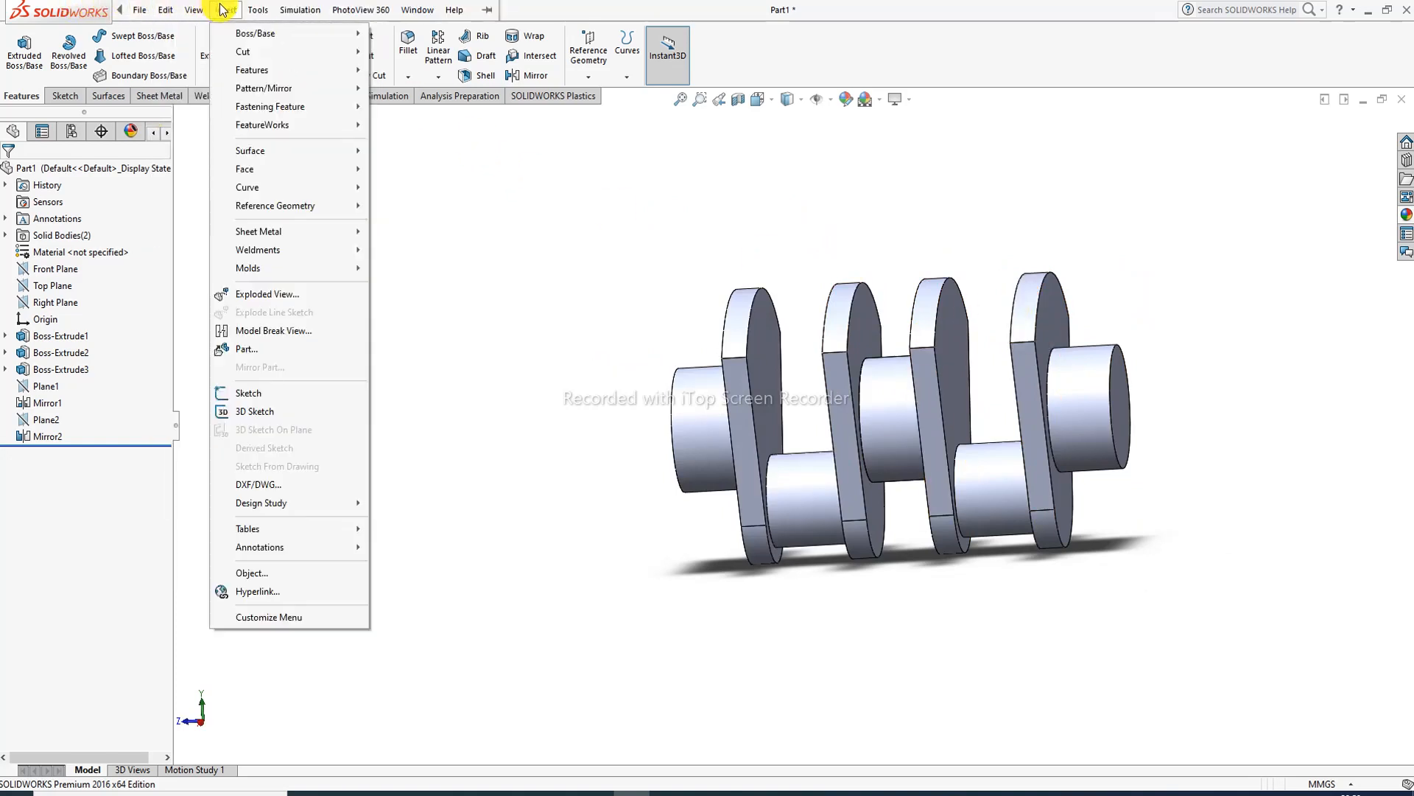
pyautogui.moveTo(254, 70)
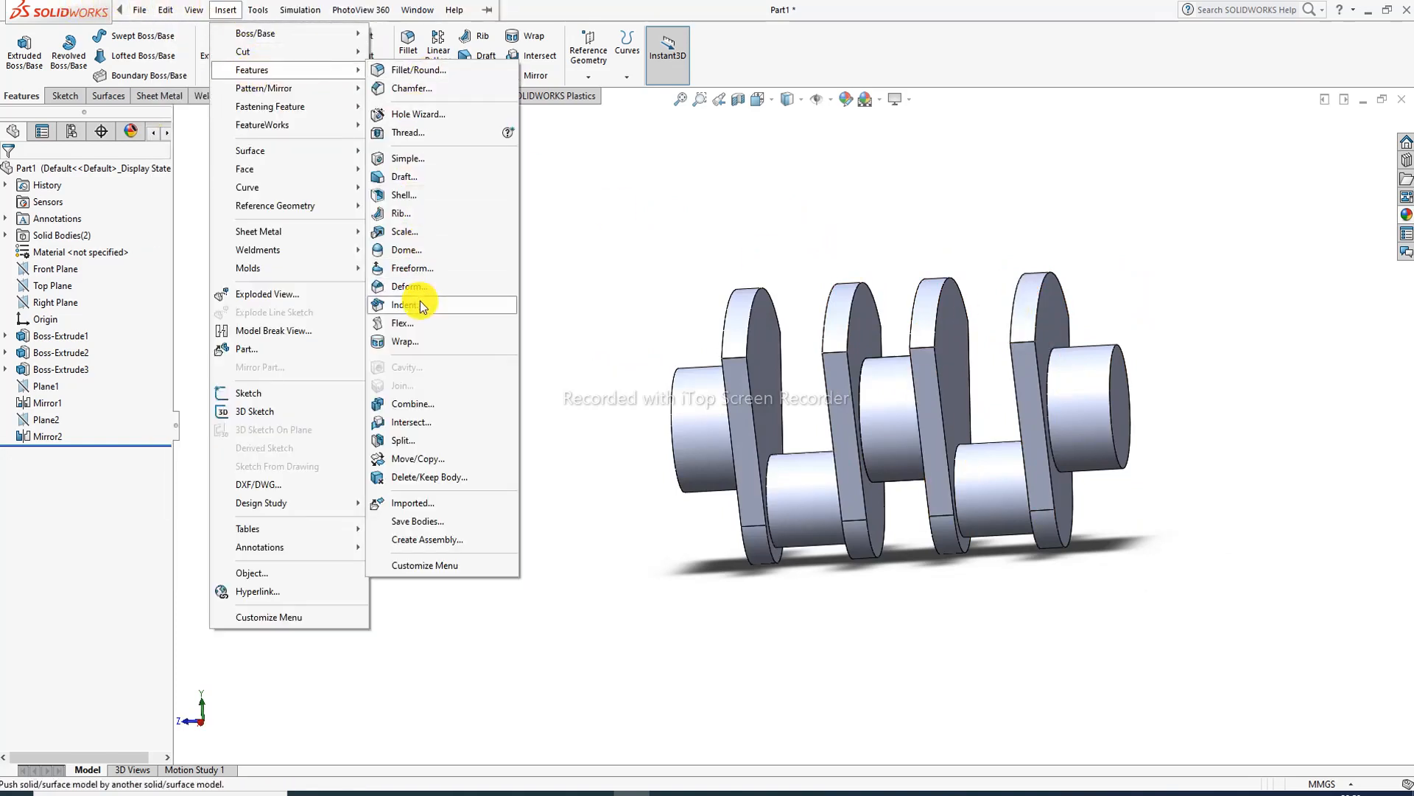
pyautogui.click(432, 459)
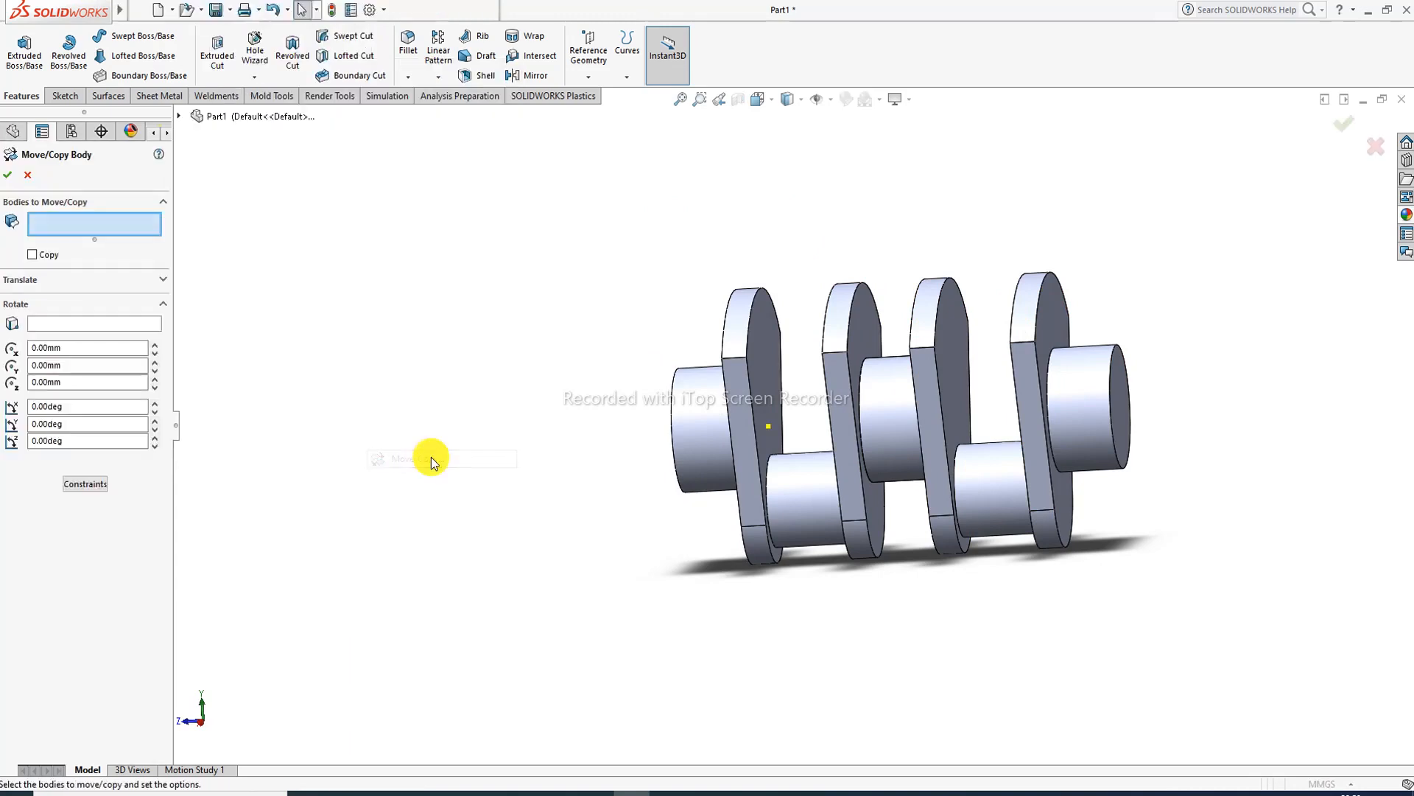
pyautogui.click(960, 352)
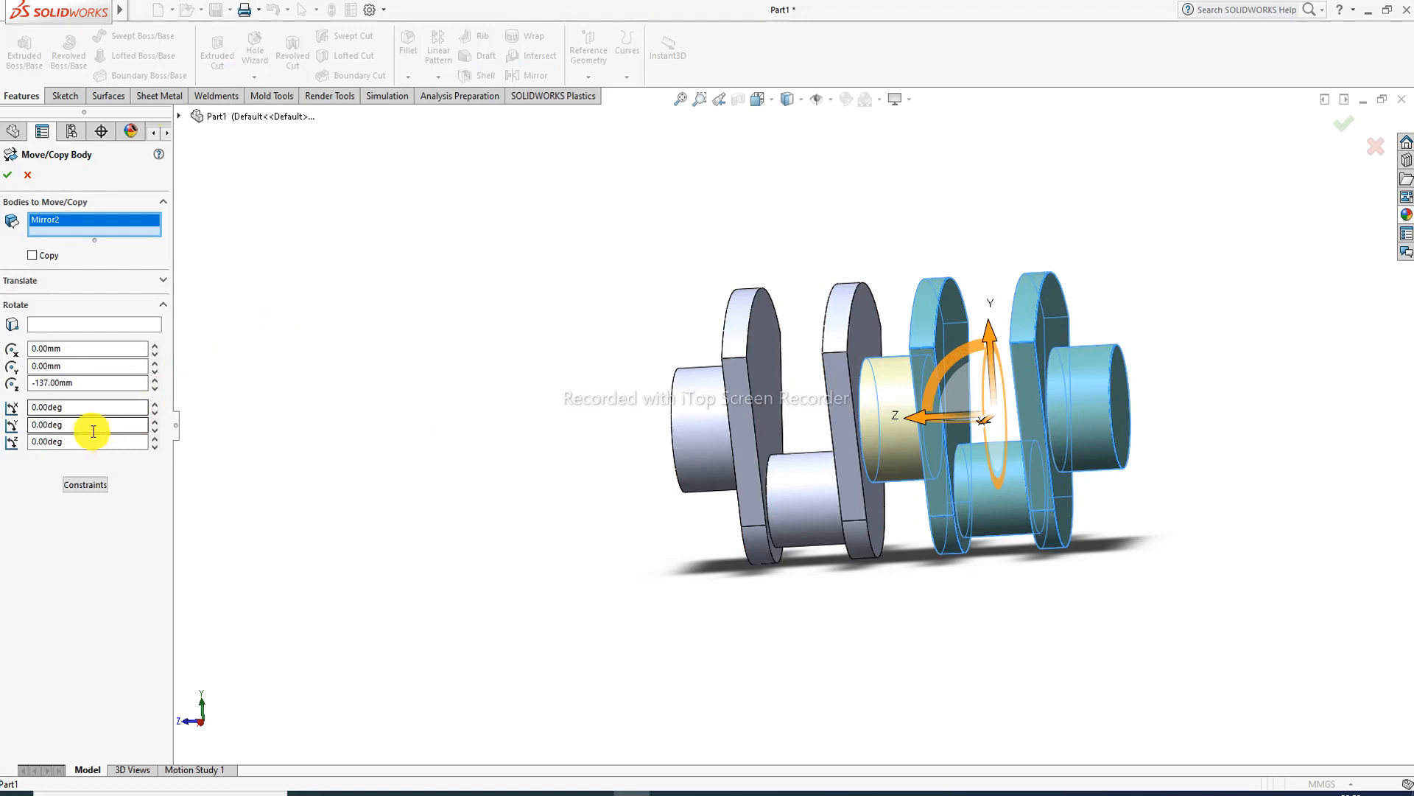
pyautogui.click(59, 406)
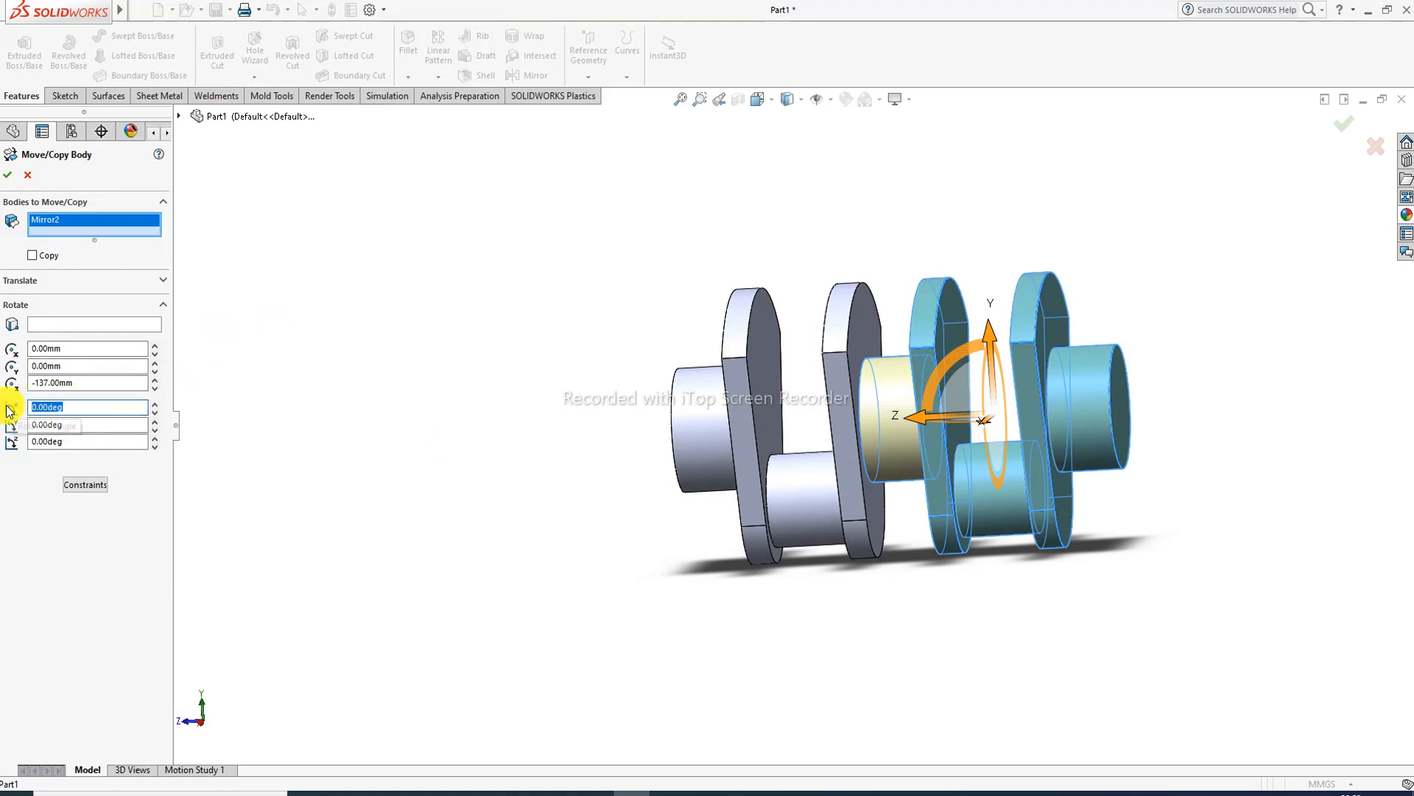
pyautogui.write('180')
pyautogui.press('Return')
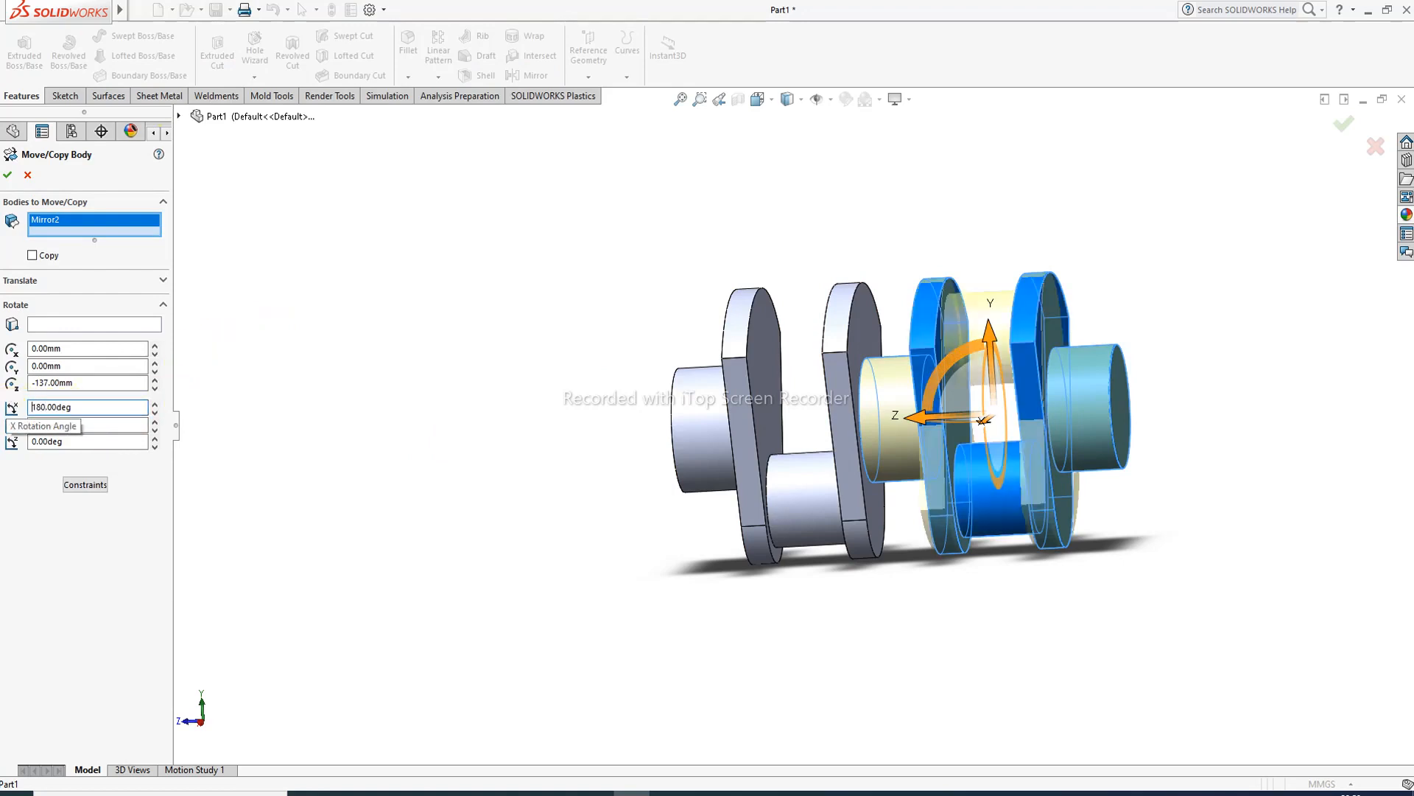
pyautogui.click(9, 176)
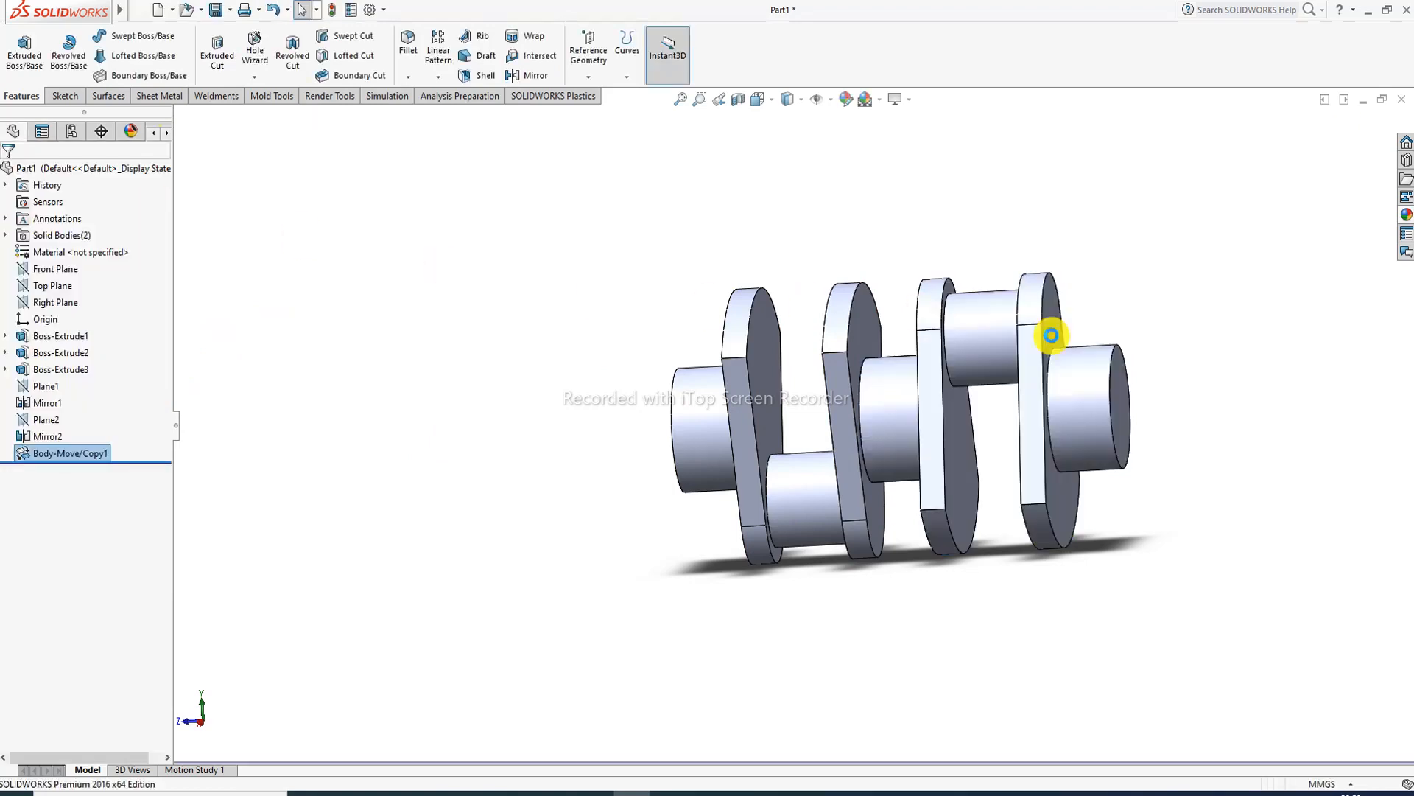
# - Create a reference plane midway between the last web's outer face and the end face of its journal
pyautogui.scroll(2, 1031, 310)
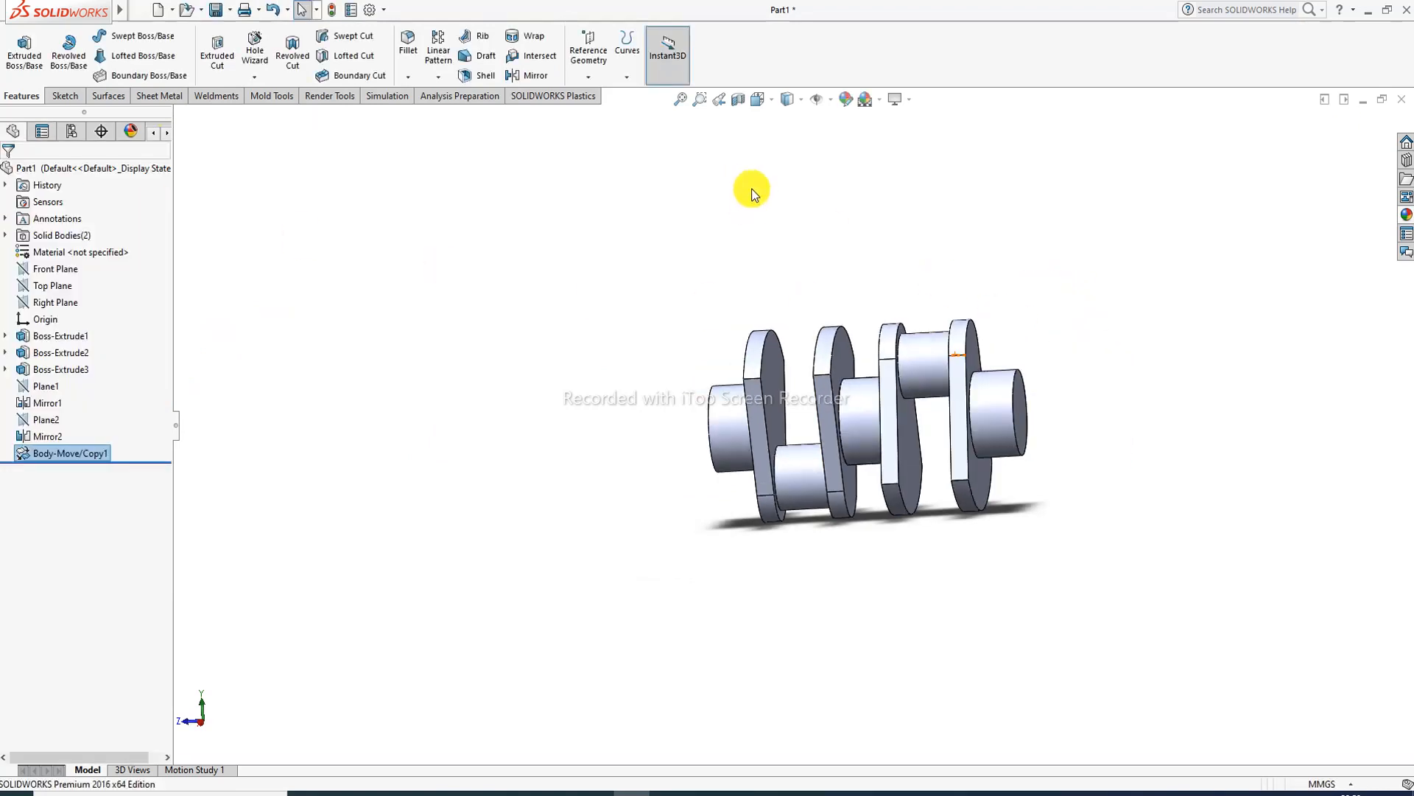
pyautogui.click(588, 77)
pyautogui.click(612, 101)
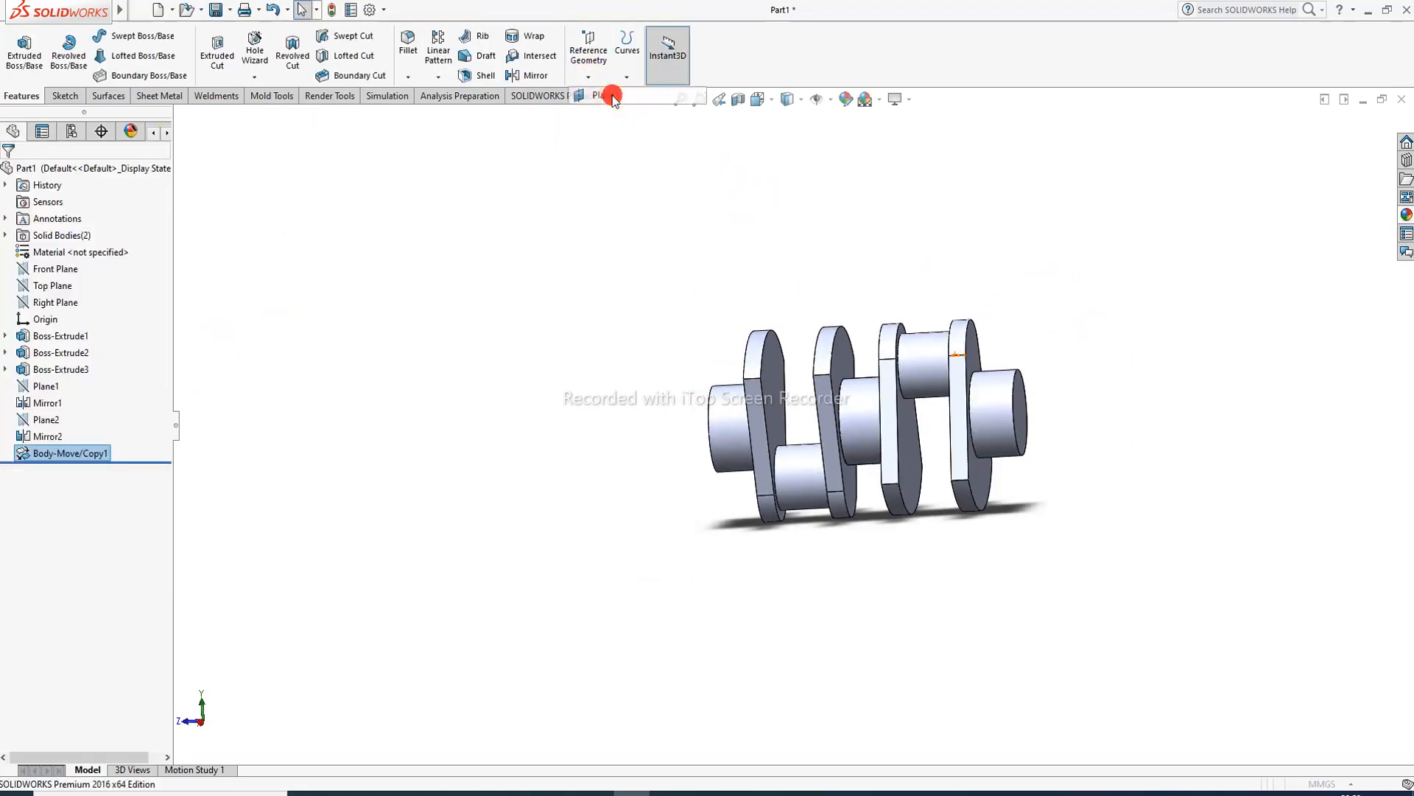
pyautogui.scroll(-1, 1007, 410)
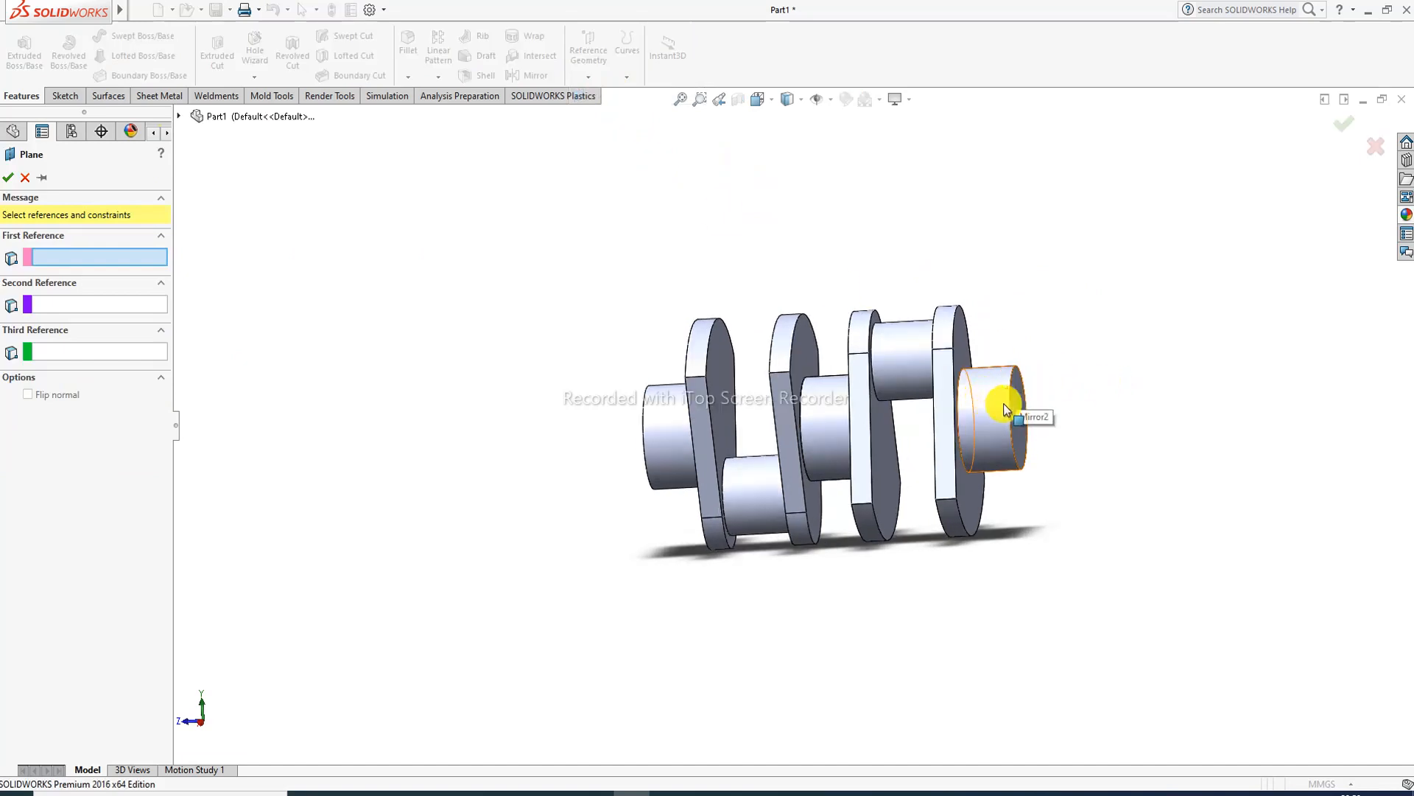
pyautogui.click(971, 482)
pyautogui.click(1024, 435)
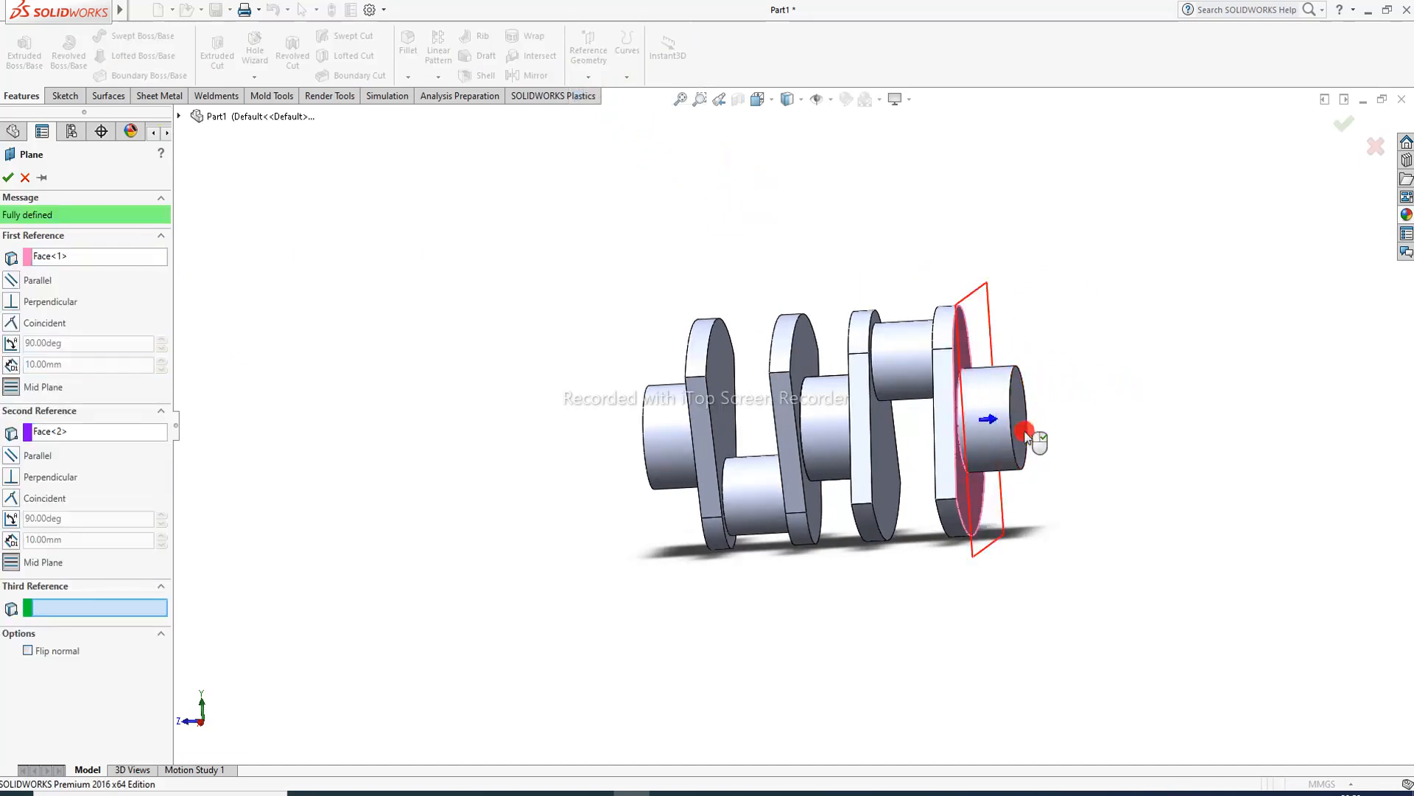
pyautogui.click(9, 179)
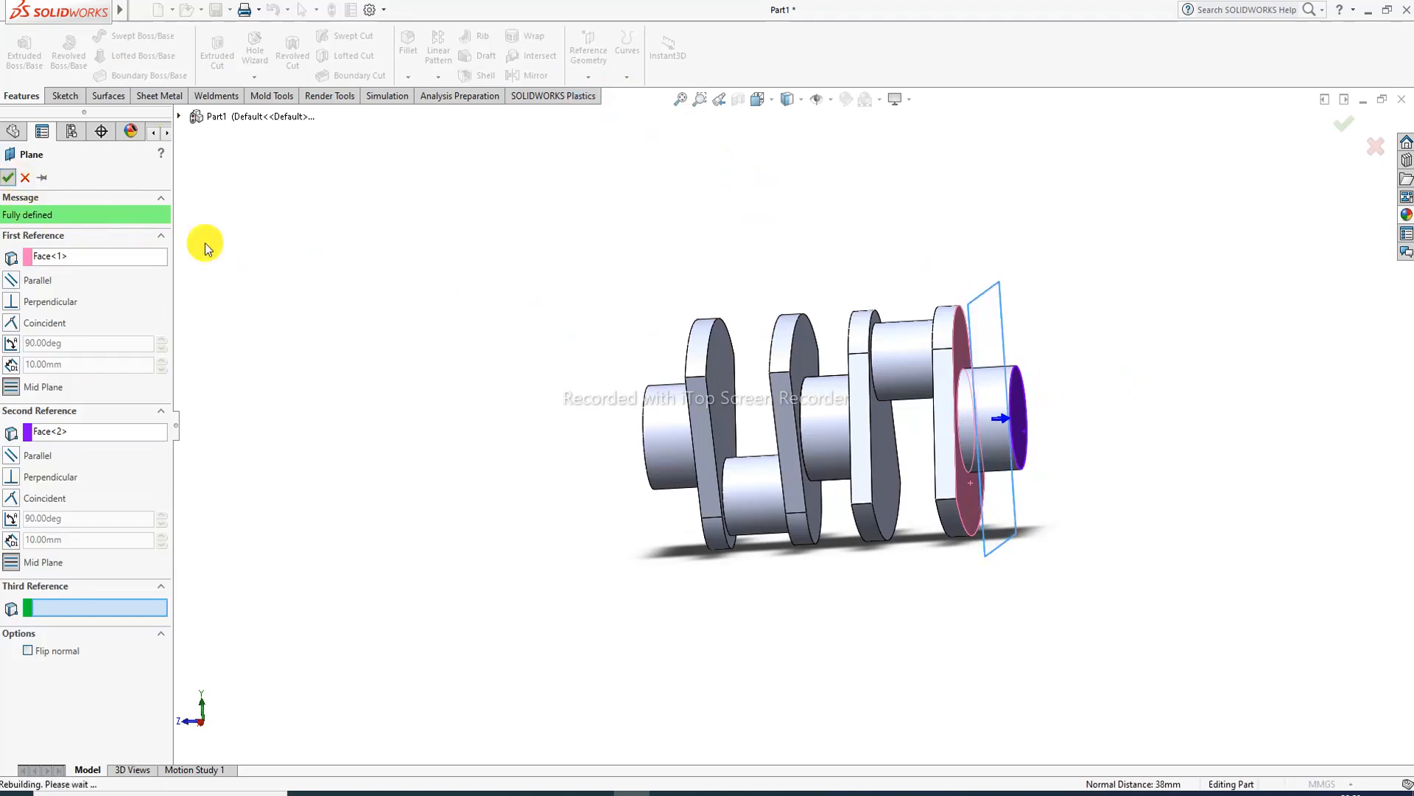
# - Mirror both crank bodies about the end journal's mid plane without merging solids, and hide the plane
pyautogui.click(535, 76)
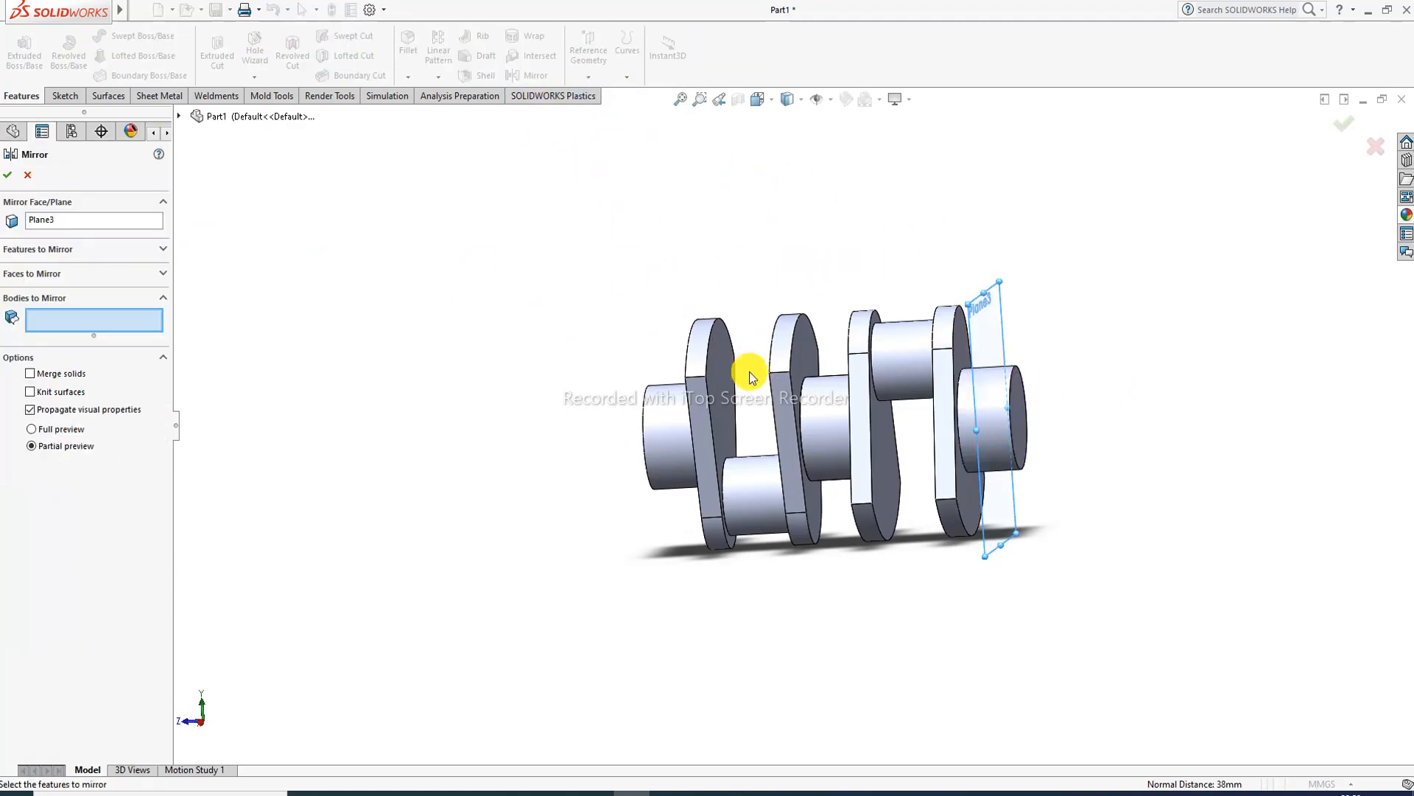
pyautogui.click(744, 377)
pyautogui.click(896, 374)
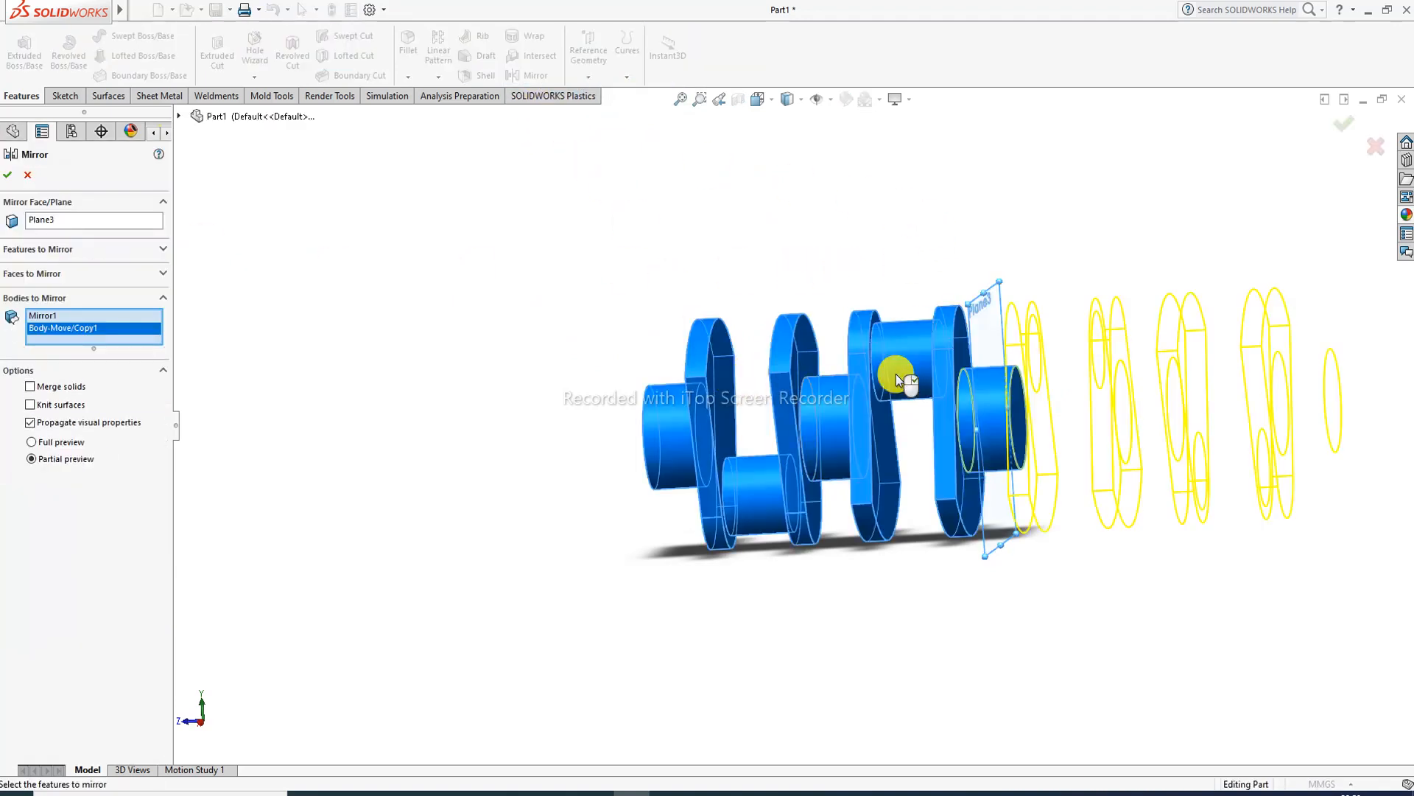
pyautogui.click(7, 177)
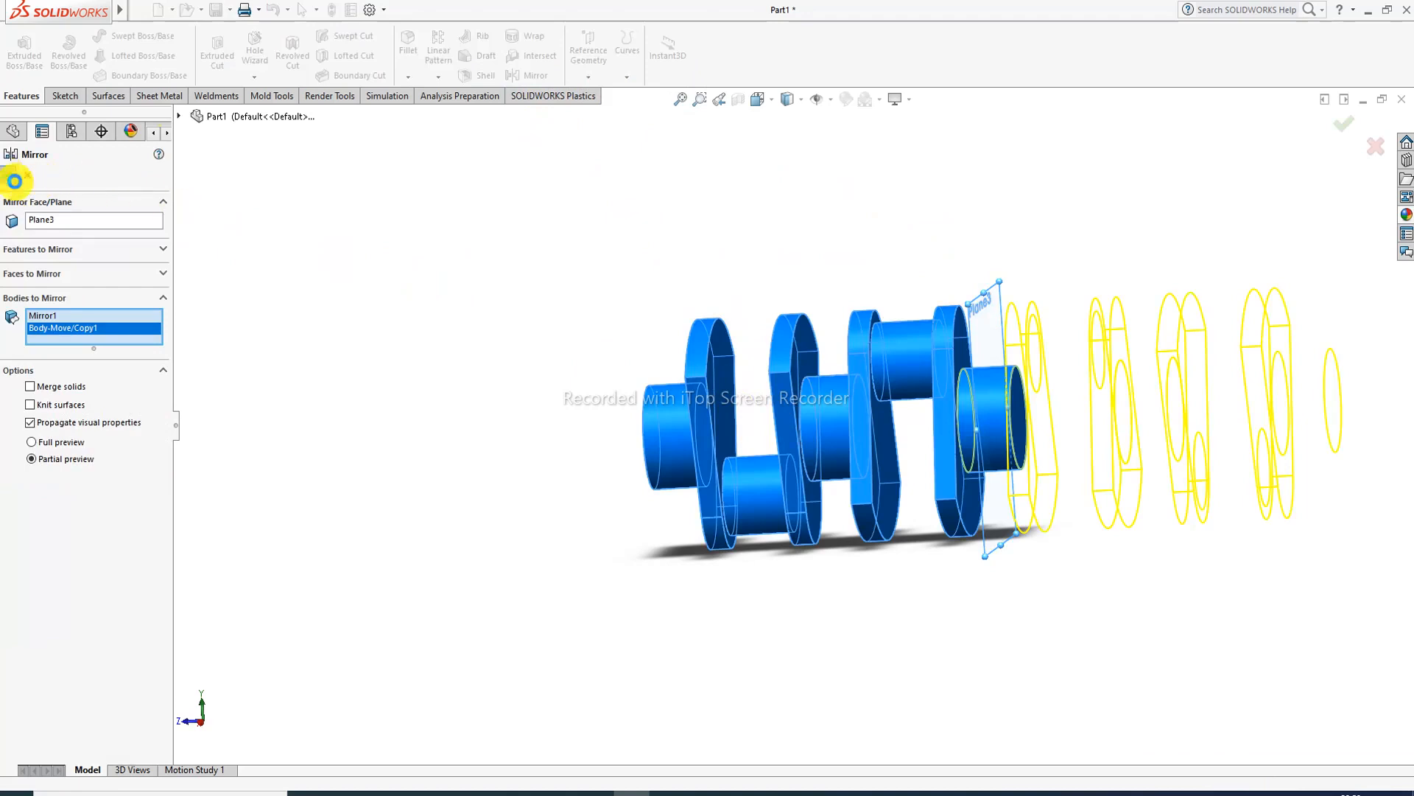
pyautogui.click(991, 330)
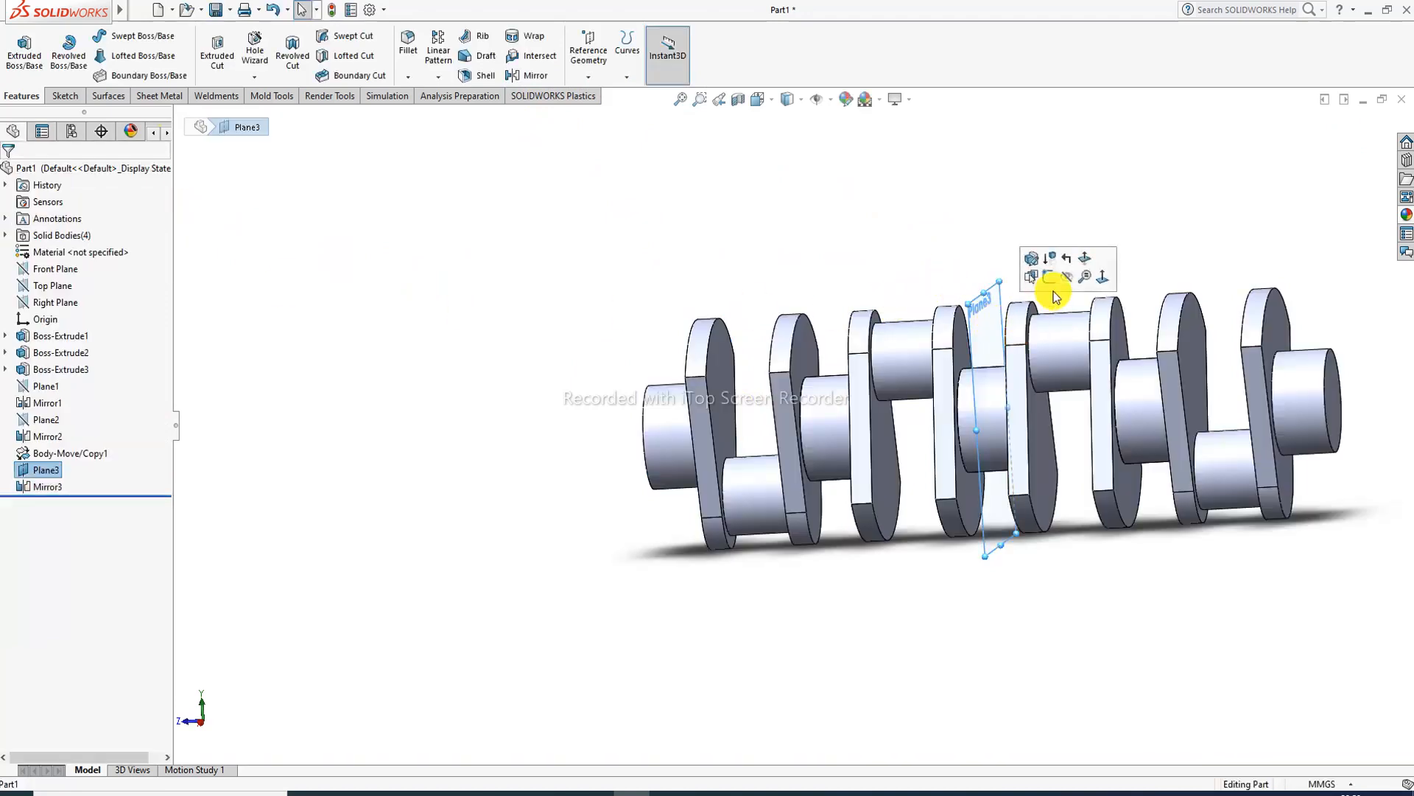
pyautogui.click(1116, 289)
# - Sketch a circle about 17 mm in radius, centred on the origin, on the end face of the first crank body's 72 mm journal
pyautogui.moveTo(1116, 289); pyautogui.dragTo(1052, 356, button='middle')
pyautogui.scroll(-3, 1051, 379)
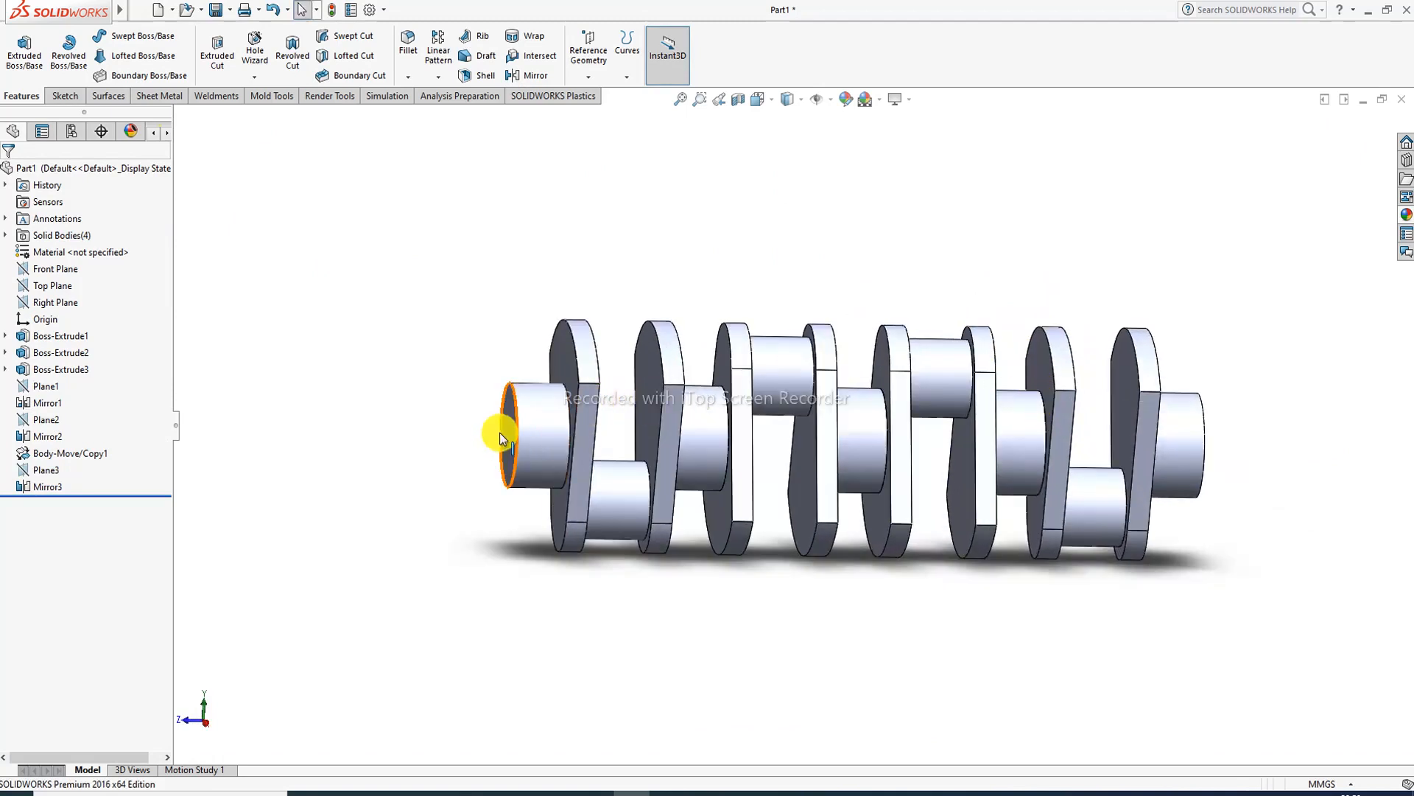
pyautogui.moveTo(499, 426); pyautogui.dragTo(657, 442, button='middle')
pyautogui.click(657, 442)
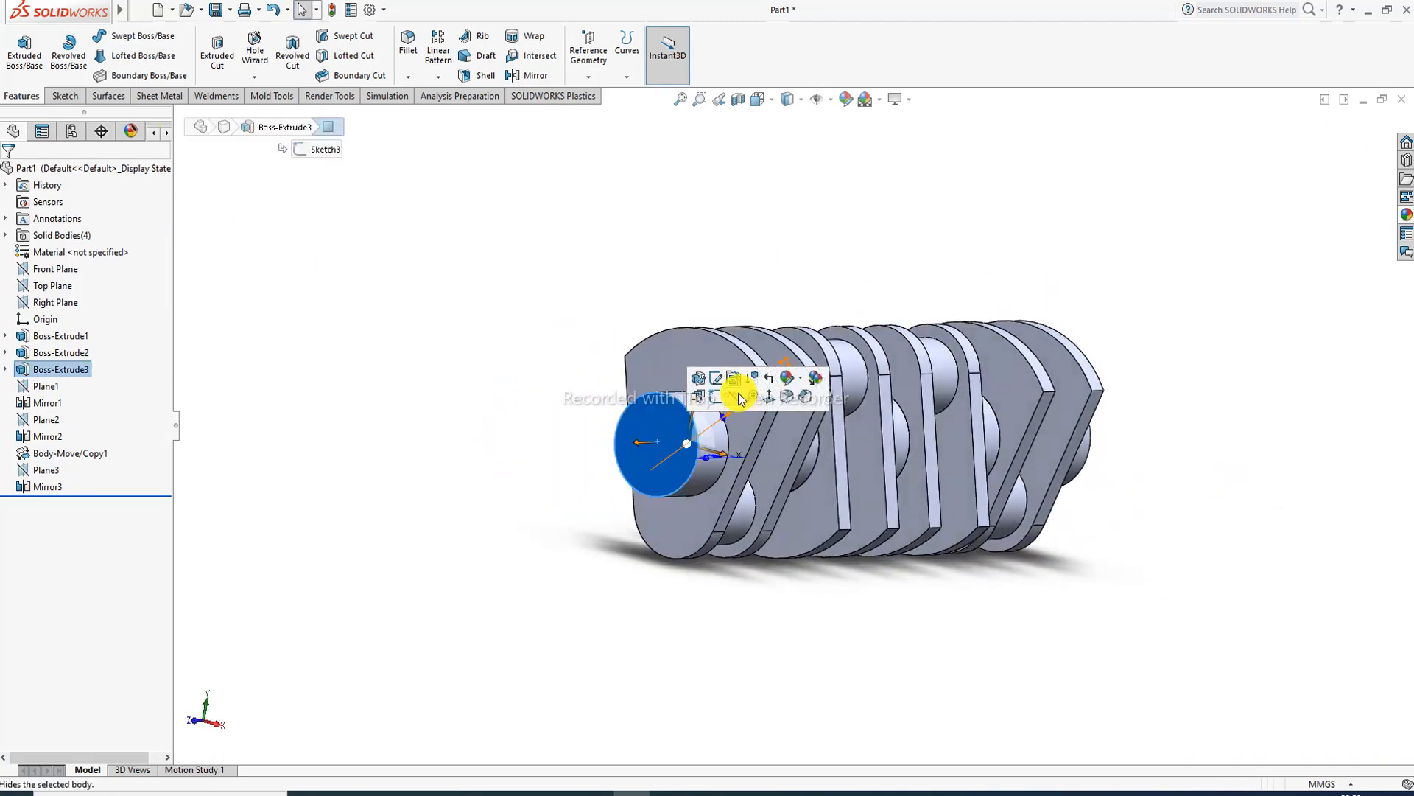
pyautogui.click(736, 396)
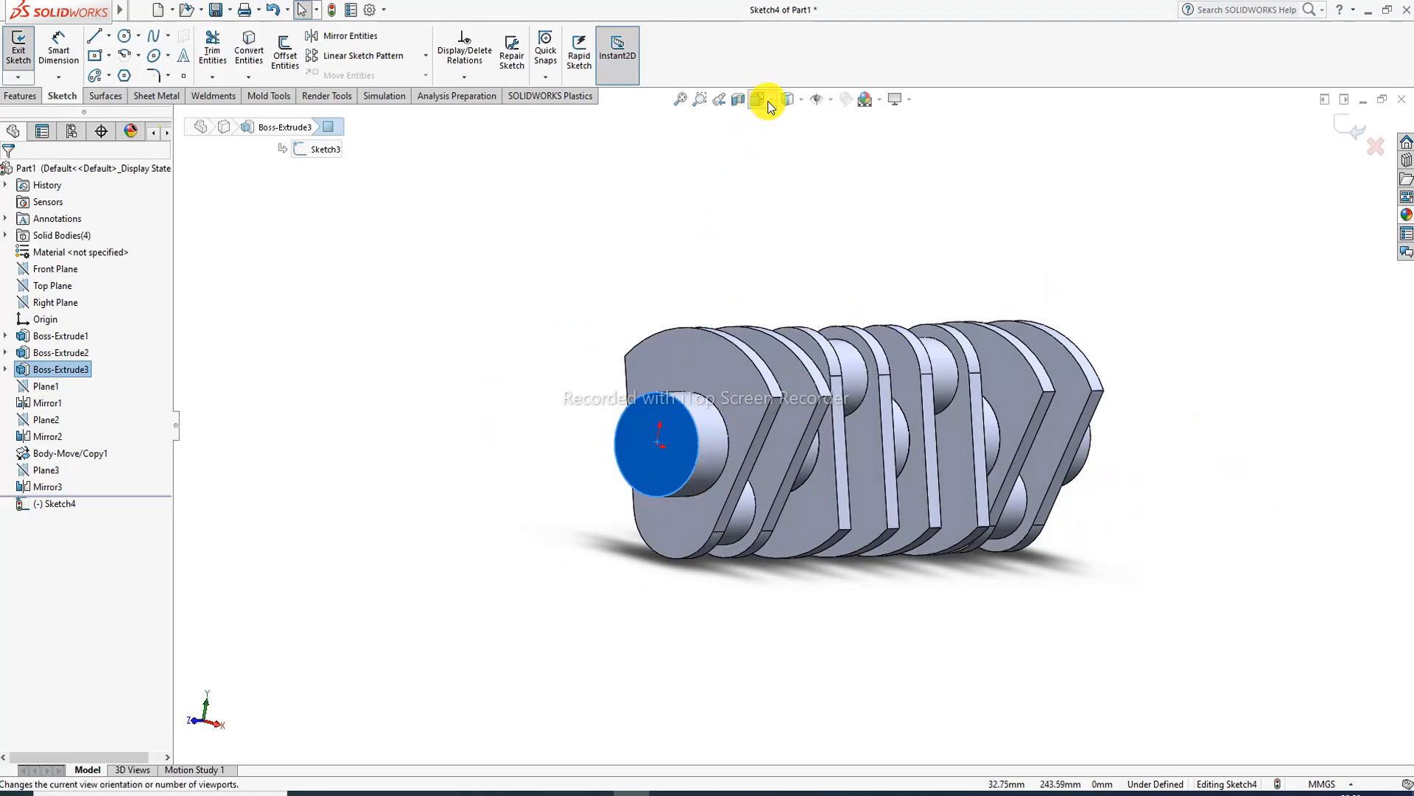
pyautogui.click(759, 99)
pyautogui.click(839, 187)
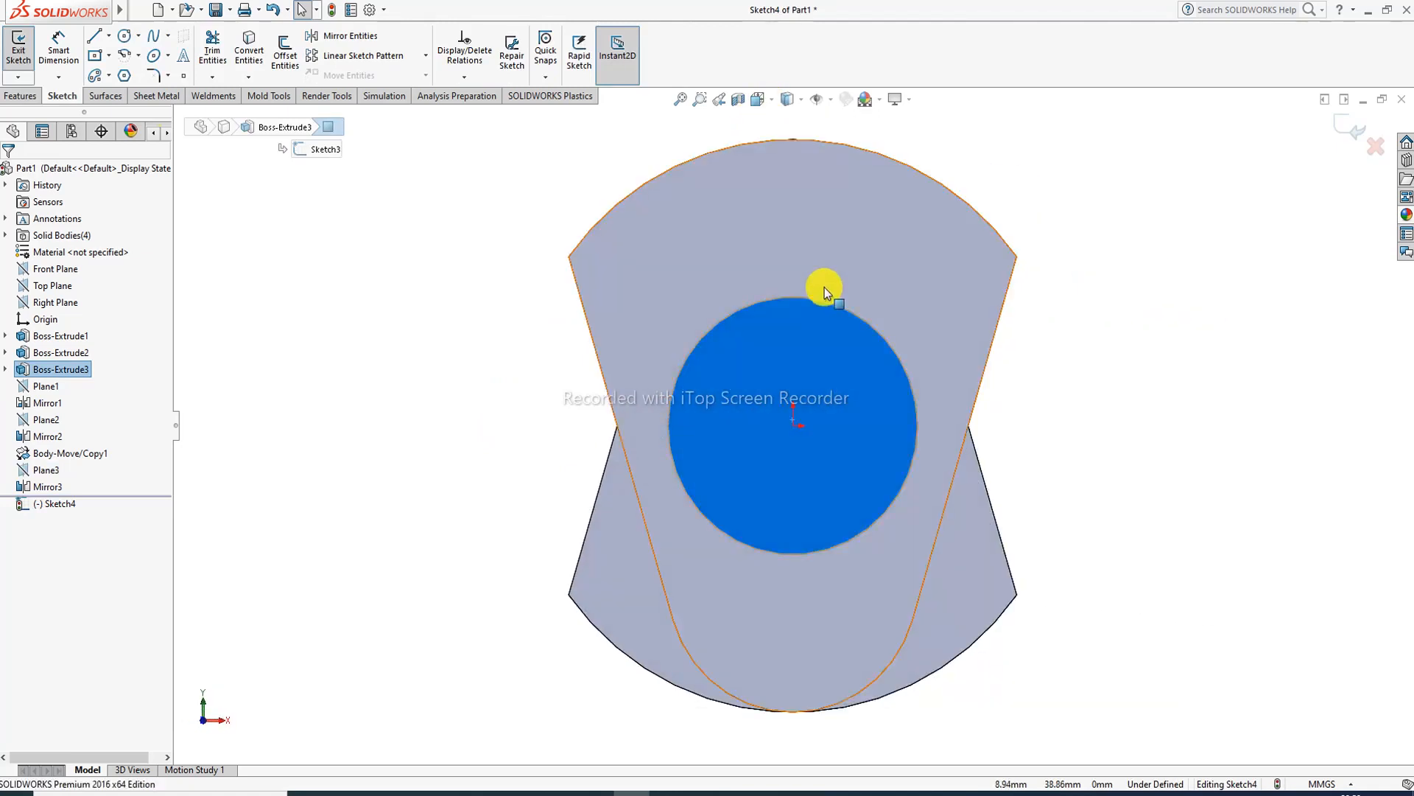
pyautogui.click(125, 40)
pyautogui.click(793, 425)
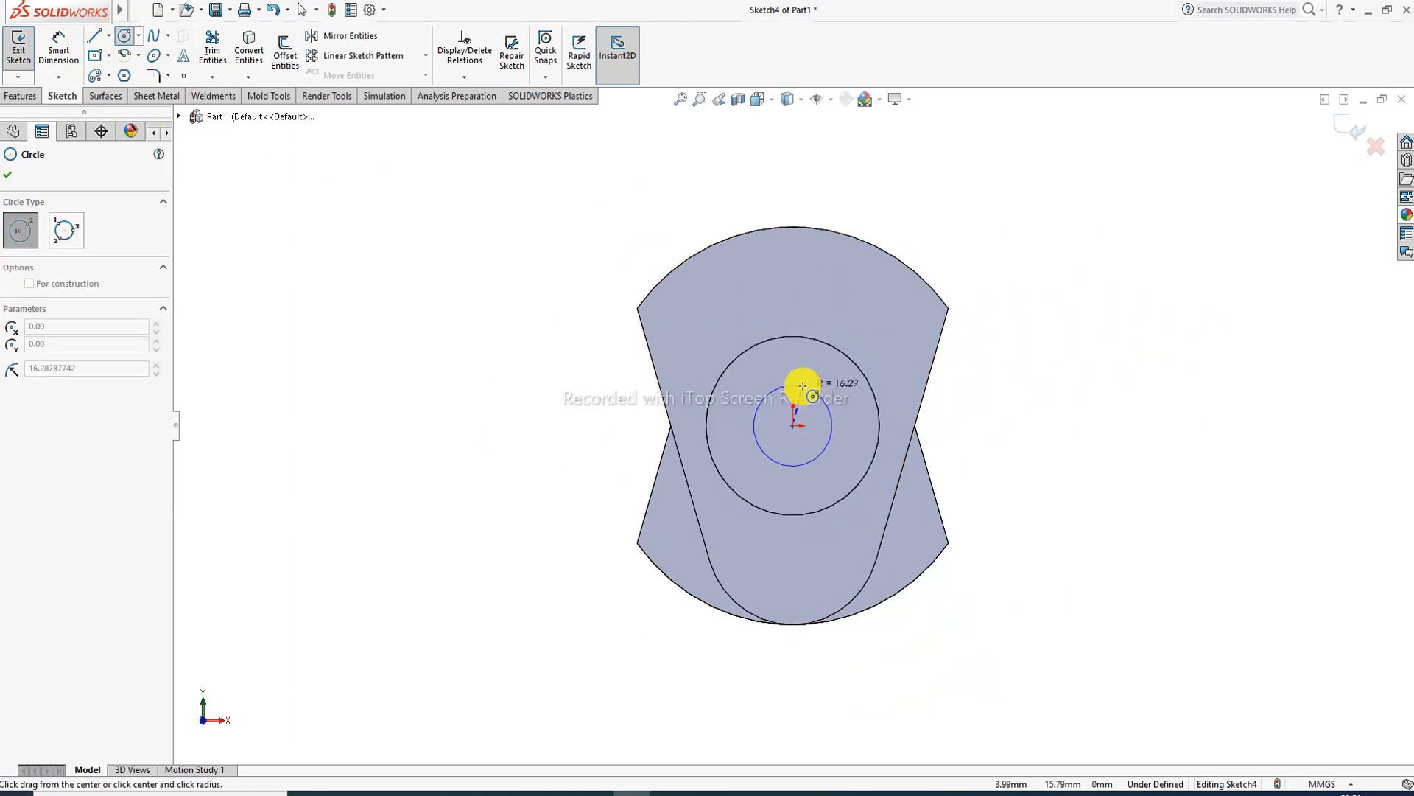
pyautogui.click(803, 386)
pyautogui.rightClick(950, 266)
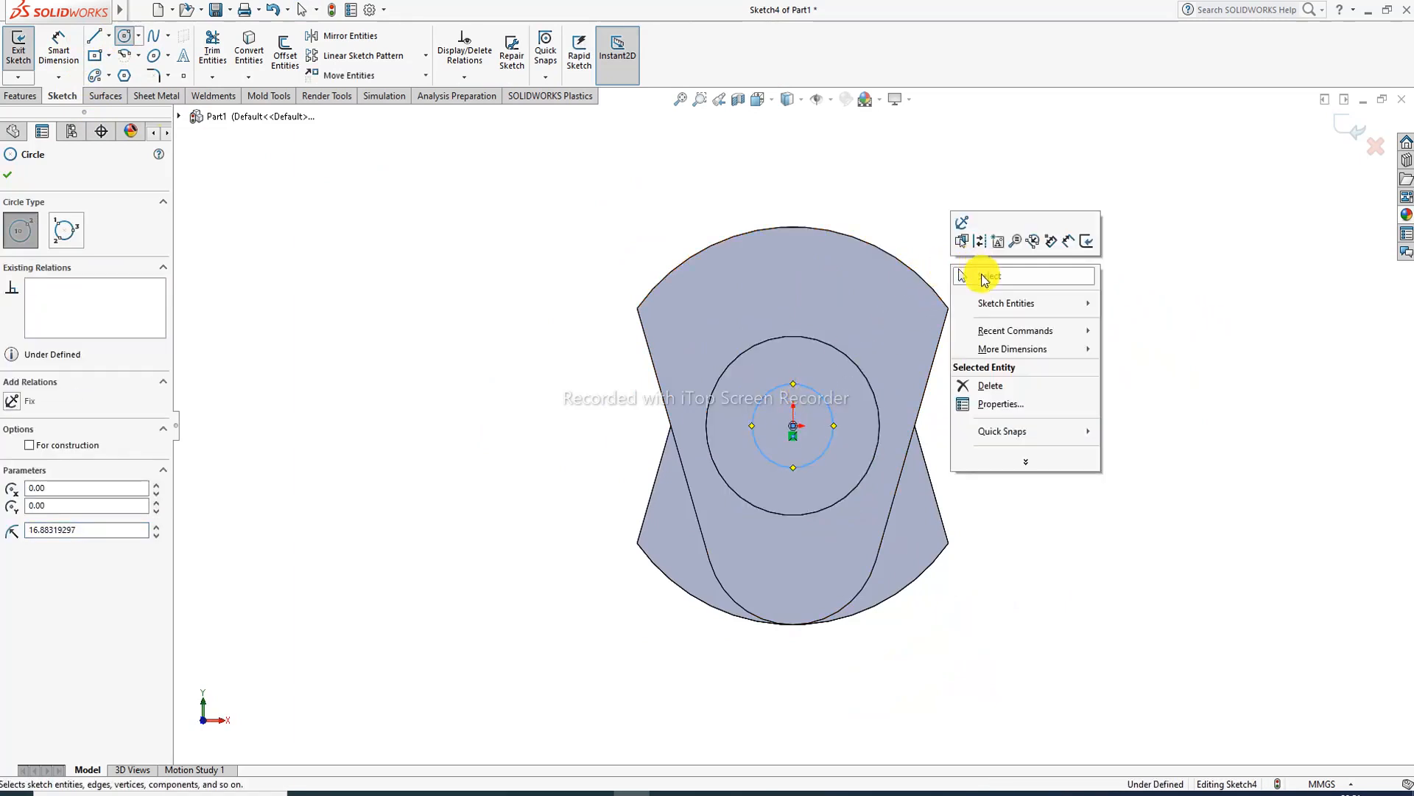
pyautogui.click(984, 277)
# - Check the shaft diameter in the PDF drawing and dimension the sketched circle to 35 mm diameter
pyautogui.click(375, 792)
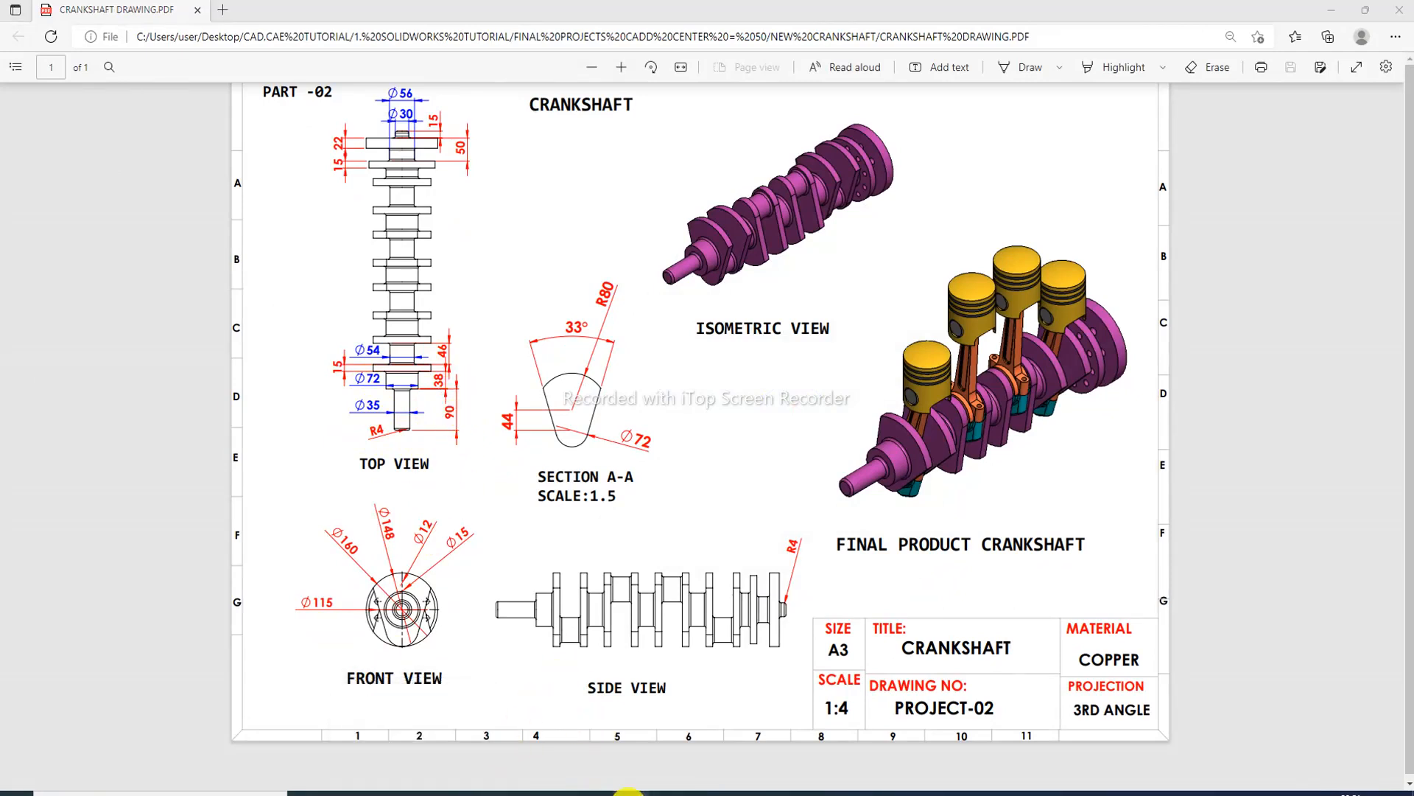
pyautogui.click(627, 792)
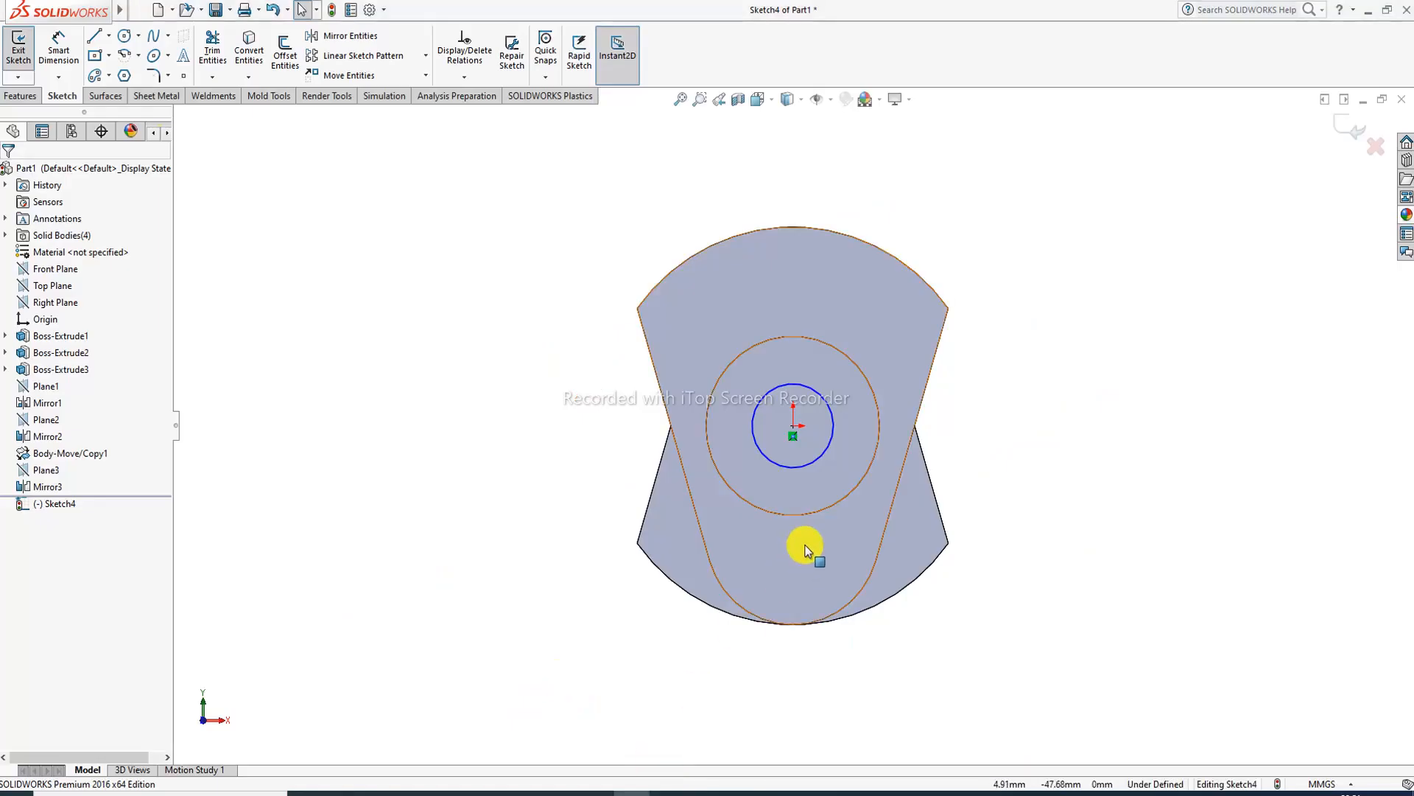
pyautogui.click(63, 56)
pyautogui.click(854, 369)
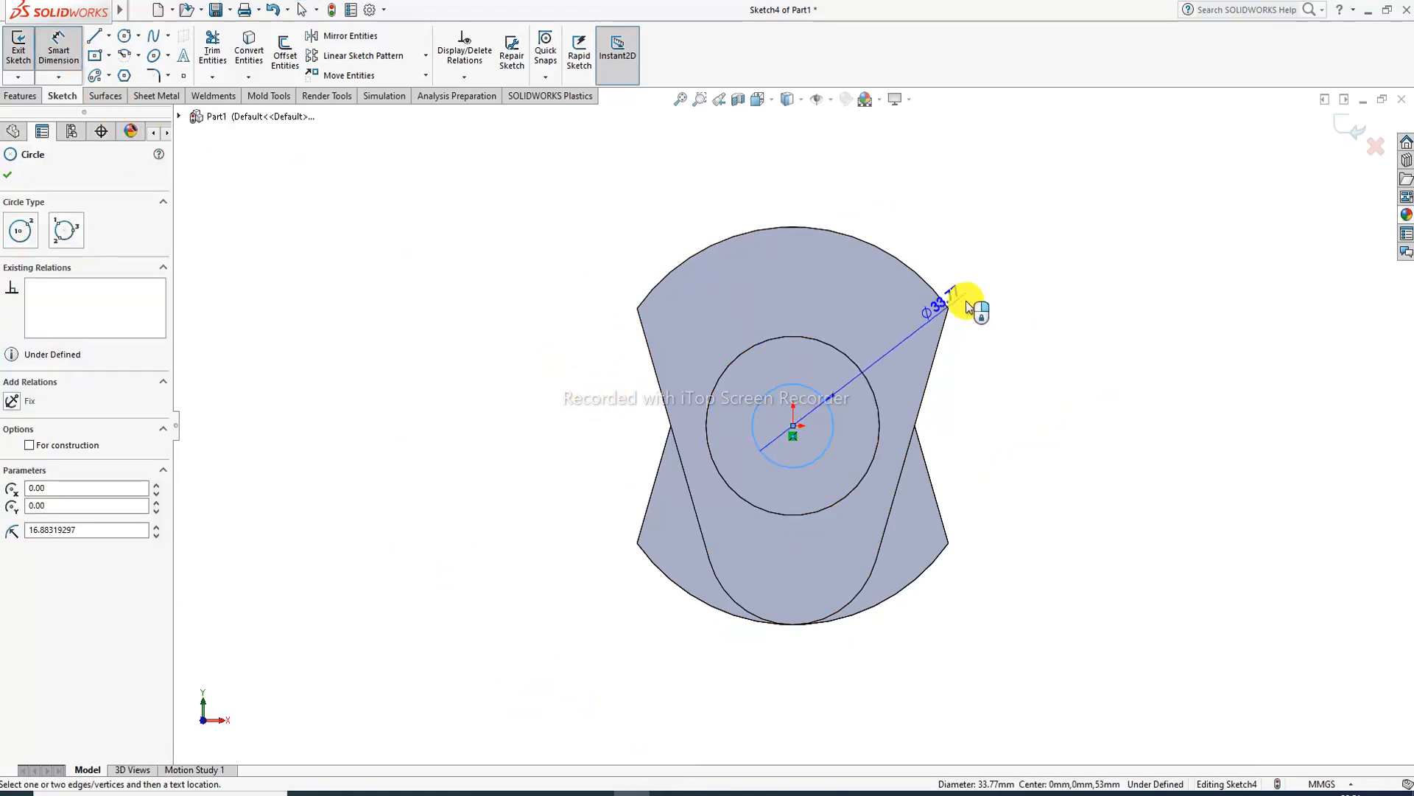
pyautogui.click(957, 307)
pyautogui.write('35')
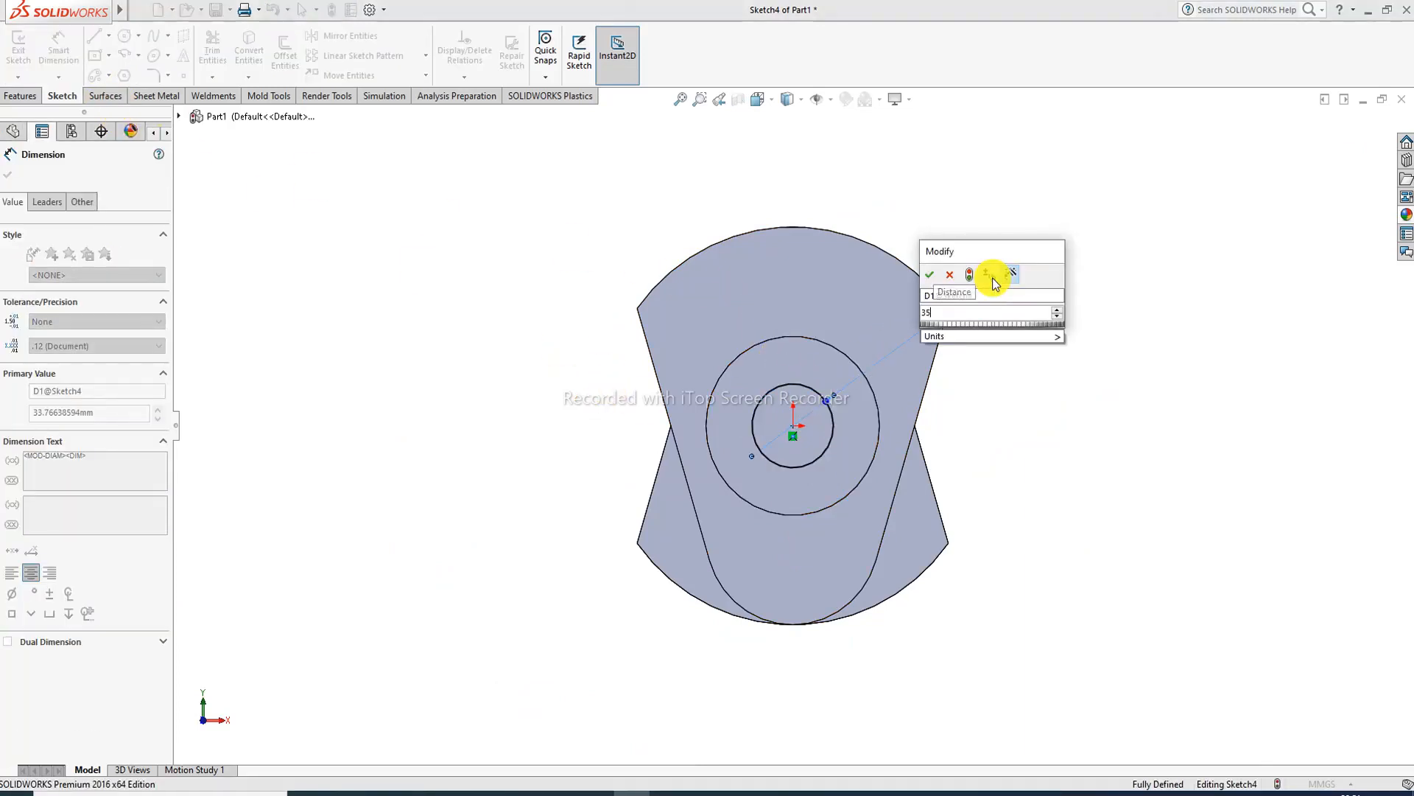
pyautogui.press('Return')
pyautogui.rightClick(1057, 247)
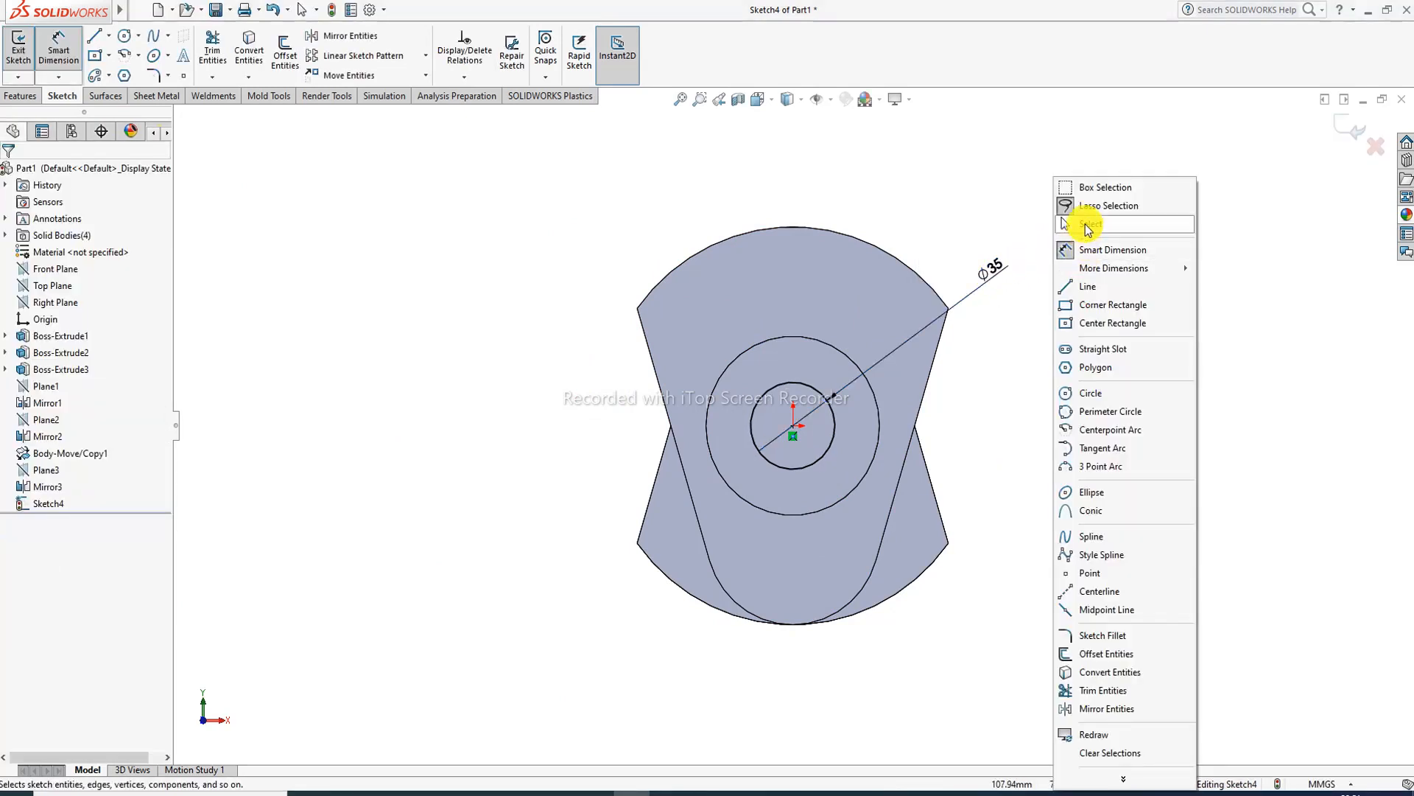
pyautogui.click(1061, 193)
# - Extrude the 35 mm circle 90 mm outward from the journal's end face, merging the result
pyautogui.click(19, 96)
pyautogui.click(25, 46)
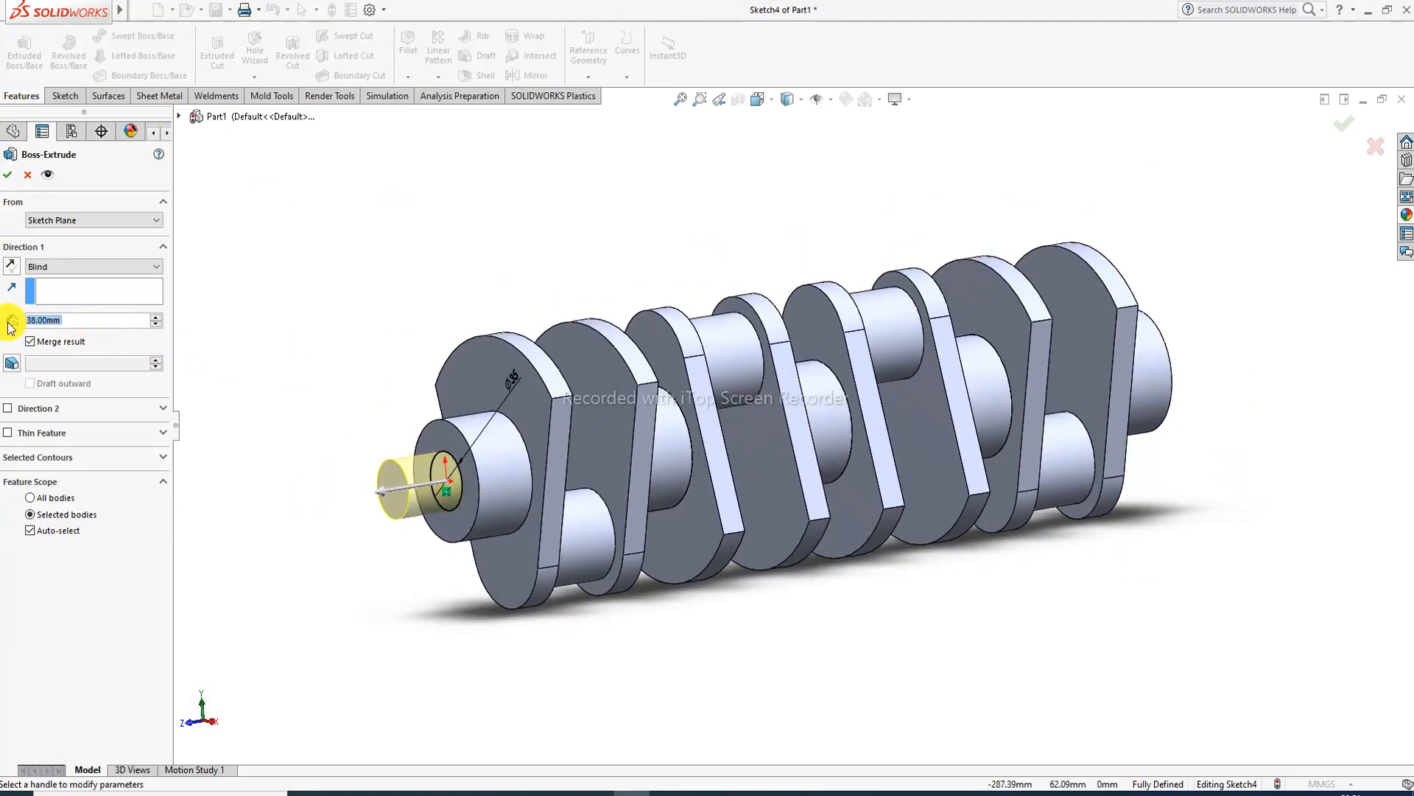
pyautogui.write('90')
pyautogui.press('Return')
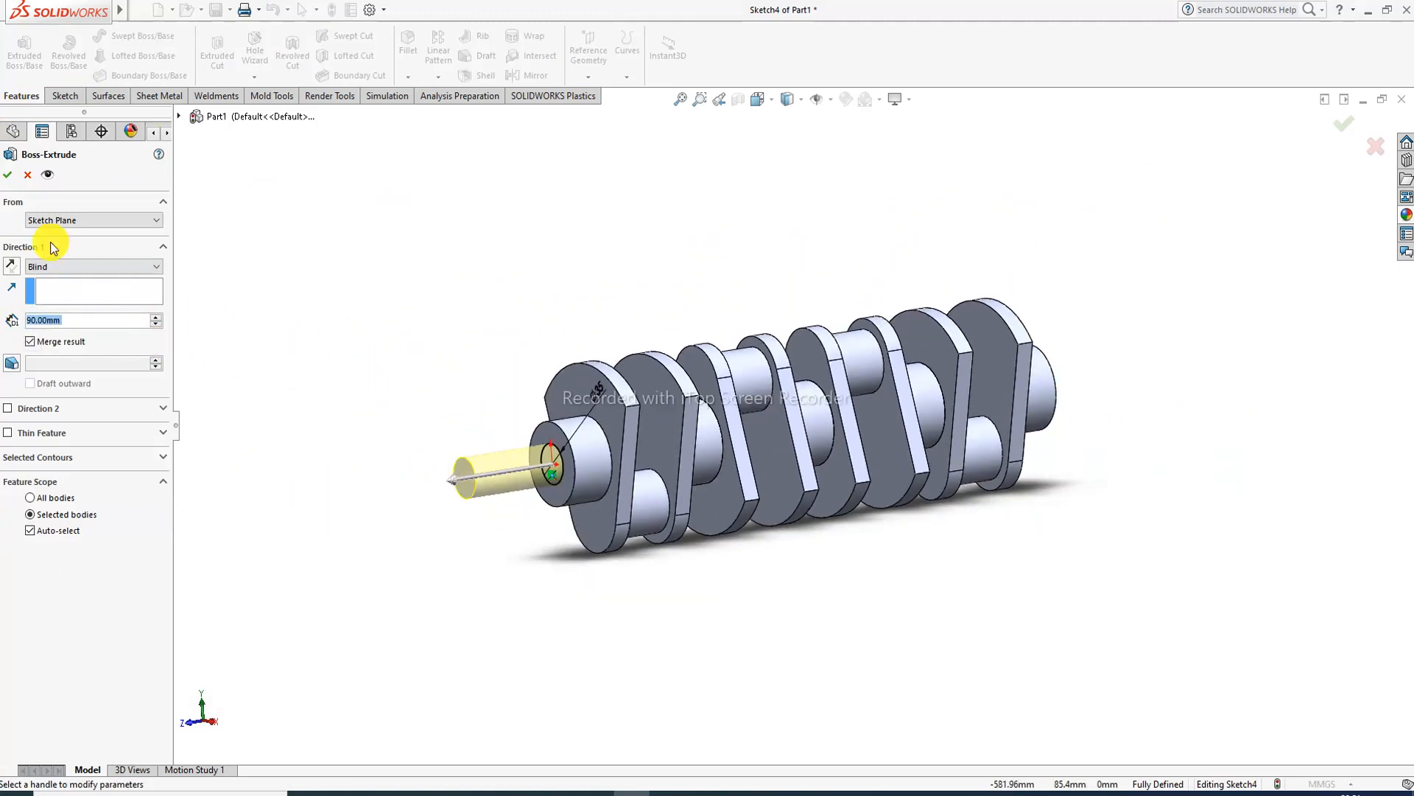
pyautogui.click(9, 174)
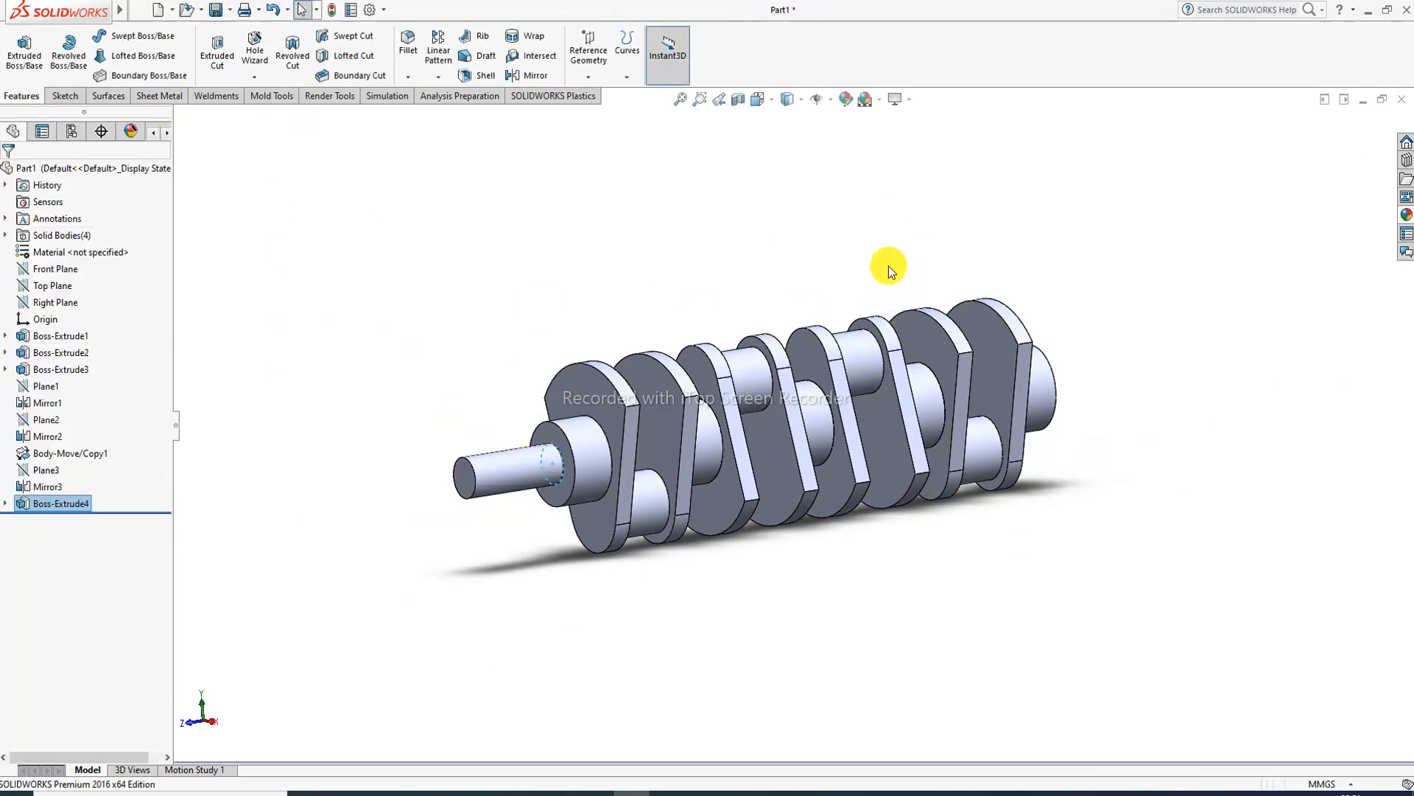
# - Start a face-on sketch on the journal end face opposite the 35 mm shaft and check the end dimensions in the PDF drawing
pyautogui.scroll(3, 864, 366)
pyautogui.moveTo(858, 377); pyautogui.dragTo(781, 451, button='middle')
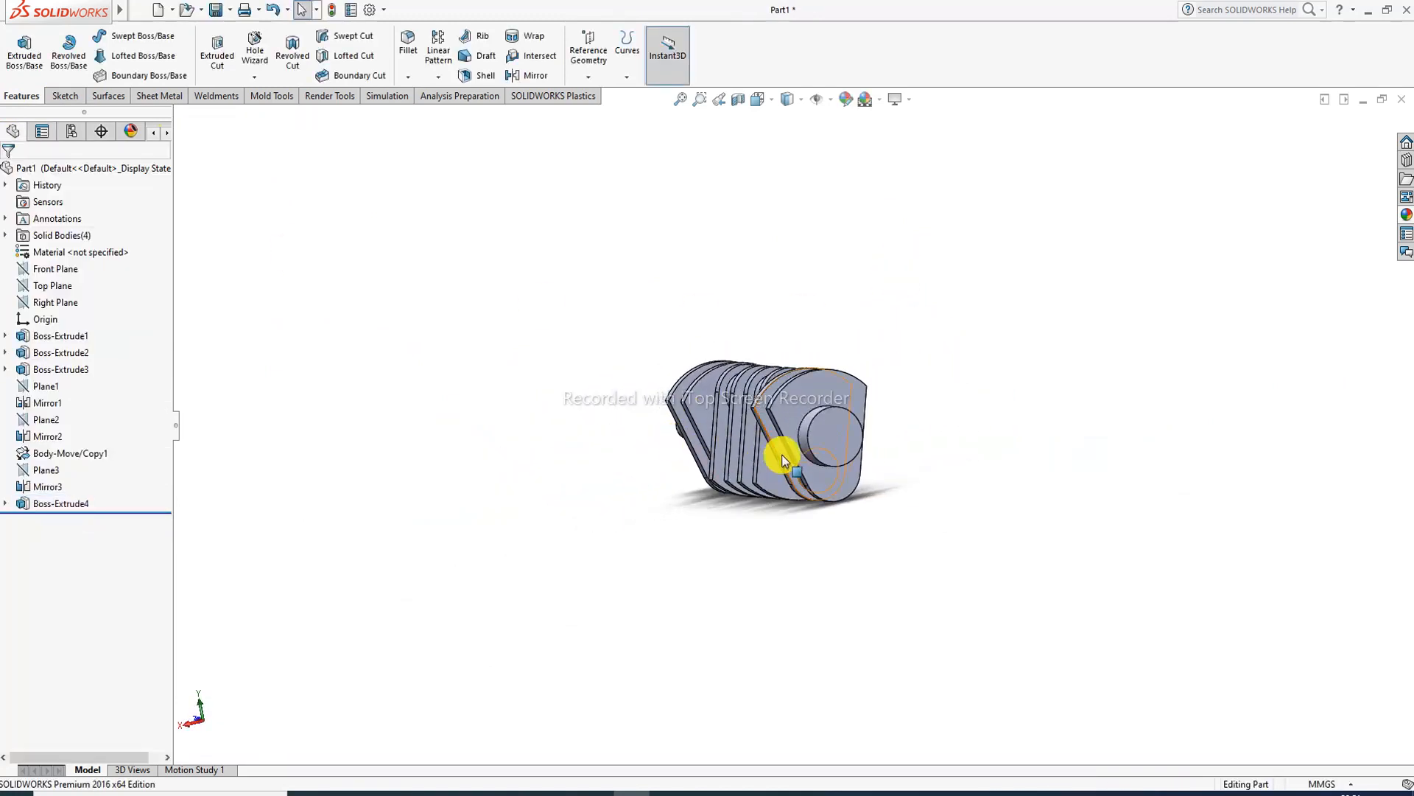
pyautogui.click(826, 430)
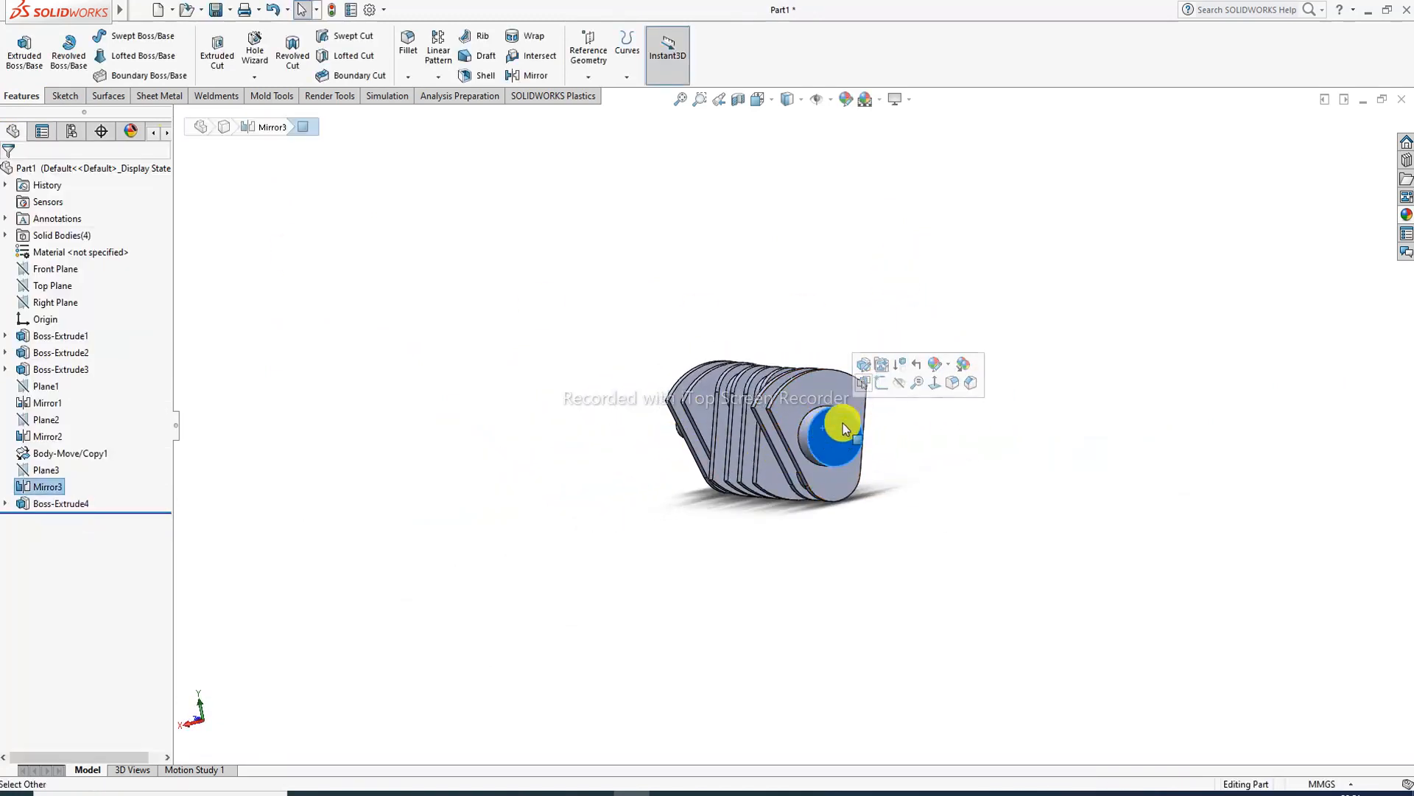
pyautogui.click(864, 365)
pyautogui.click(761, 100)
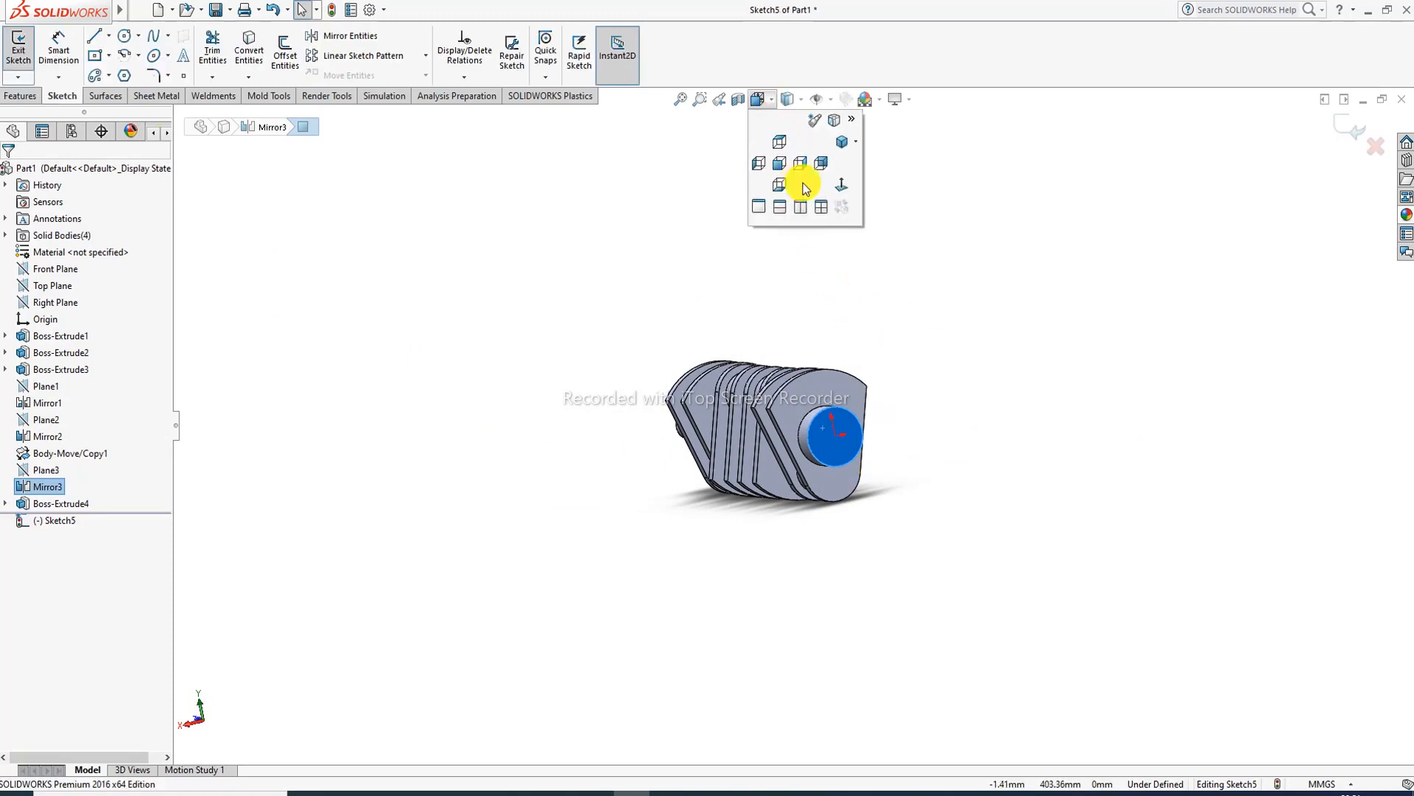
pyautogui.click(847, 192)
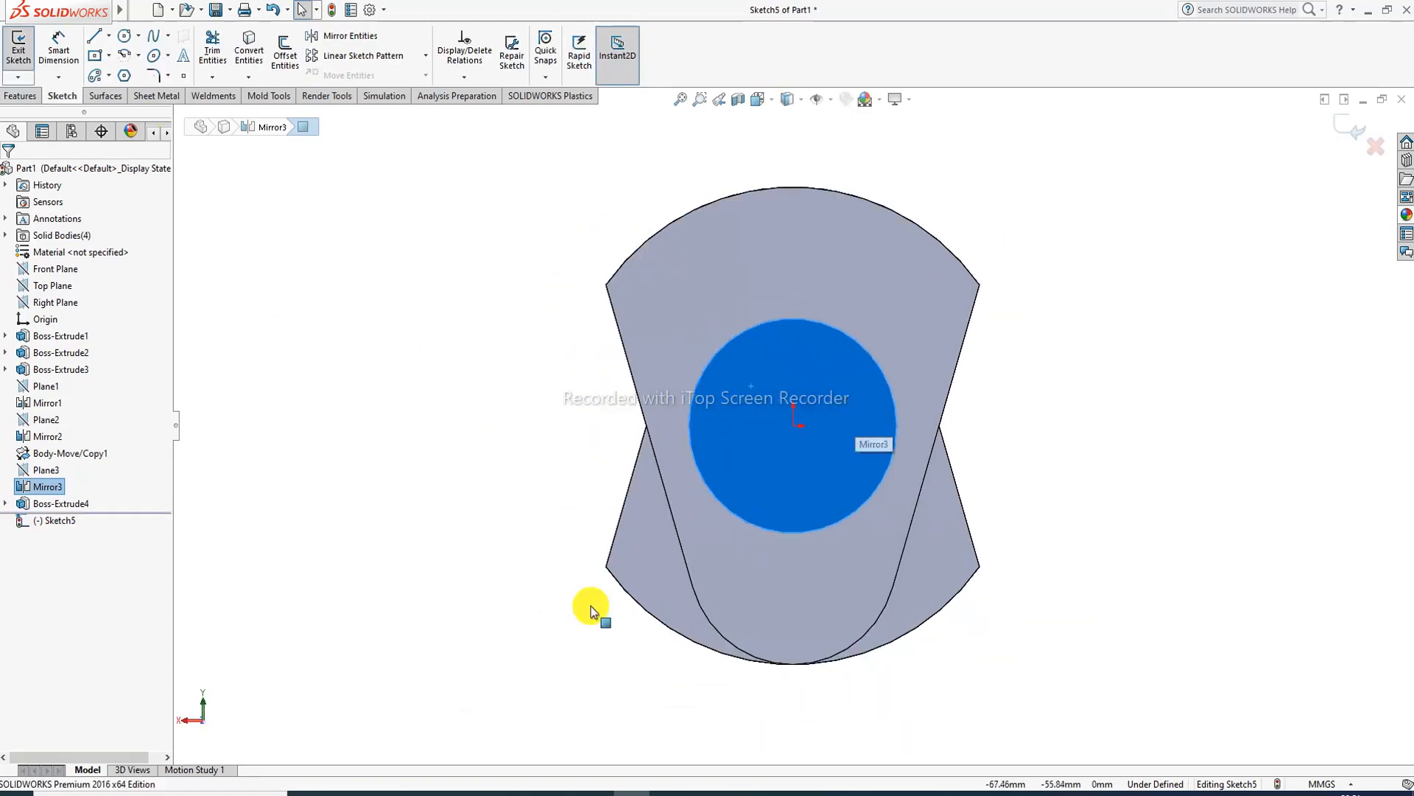
pyautogui.click(375, 794)
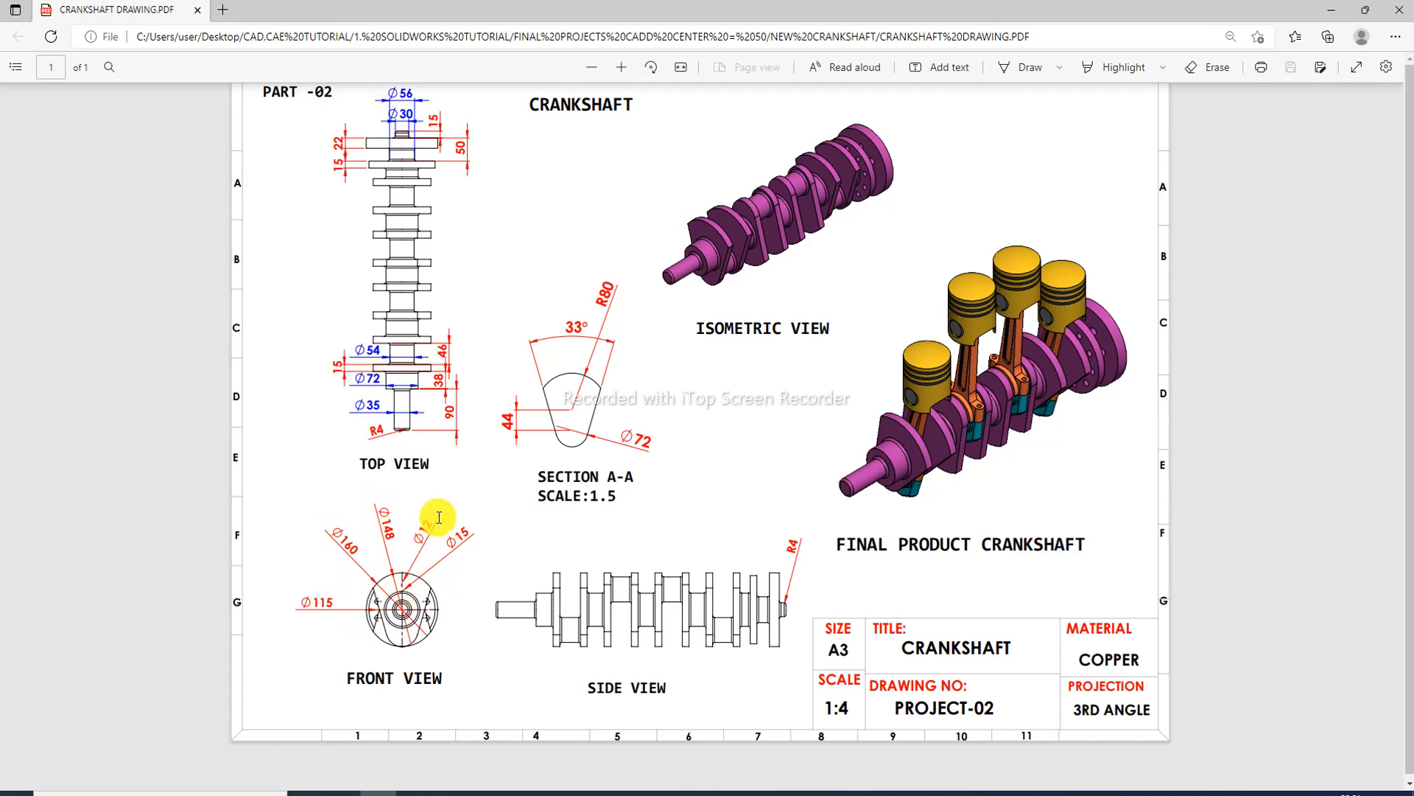
pyautogui.click(380, 792)
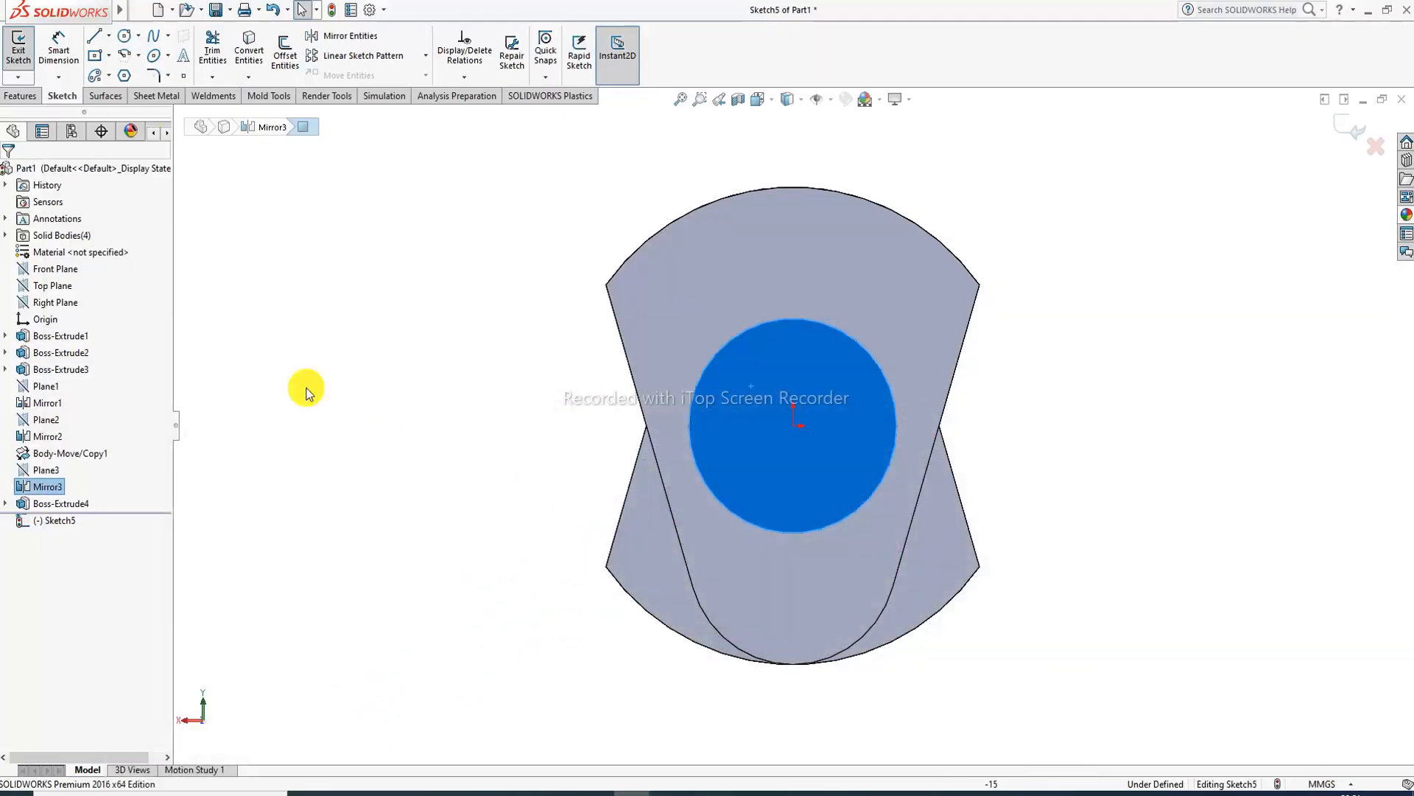
# - Sketch three concentric circles at the origin: one about 92 mm in radius, one about 3 mm in radius, and one just outside the journal's edge
pyautogui.click(124, 39)
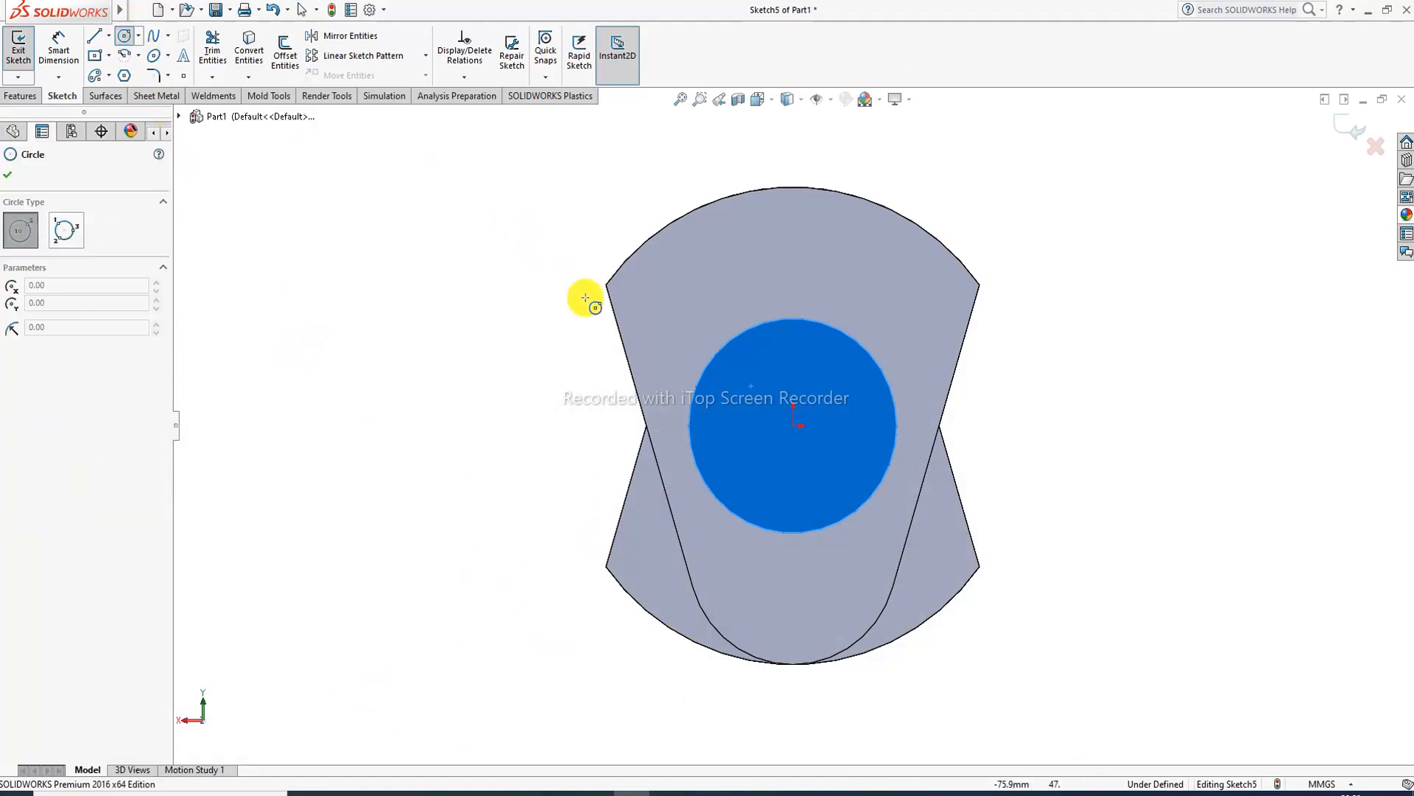
pyautogui.click(794, 428)
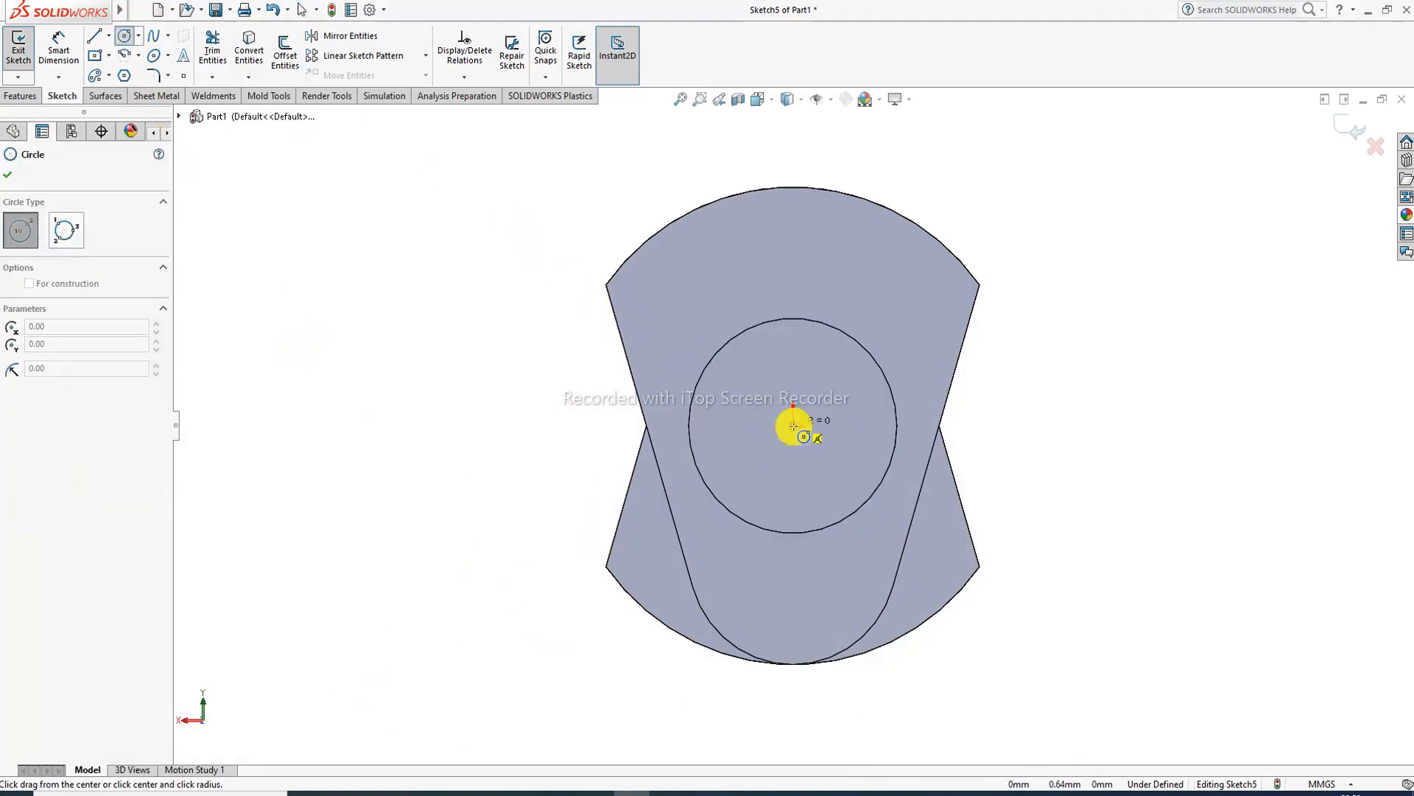
pyautogui.click(921, 192)
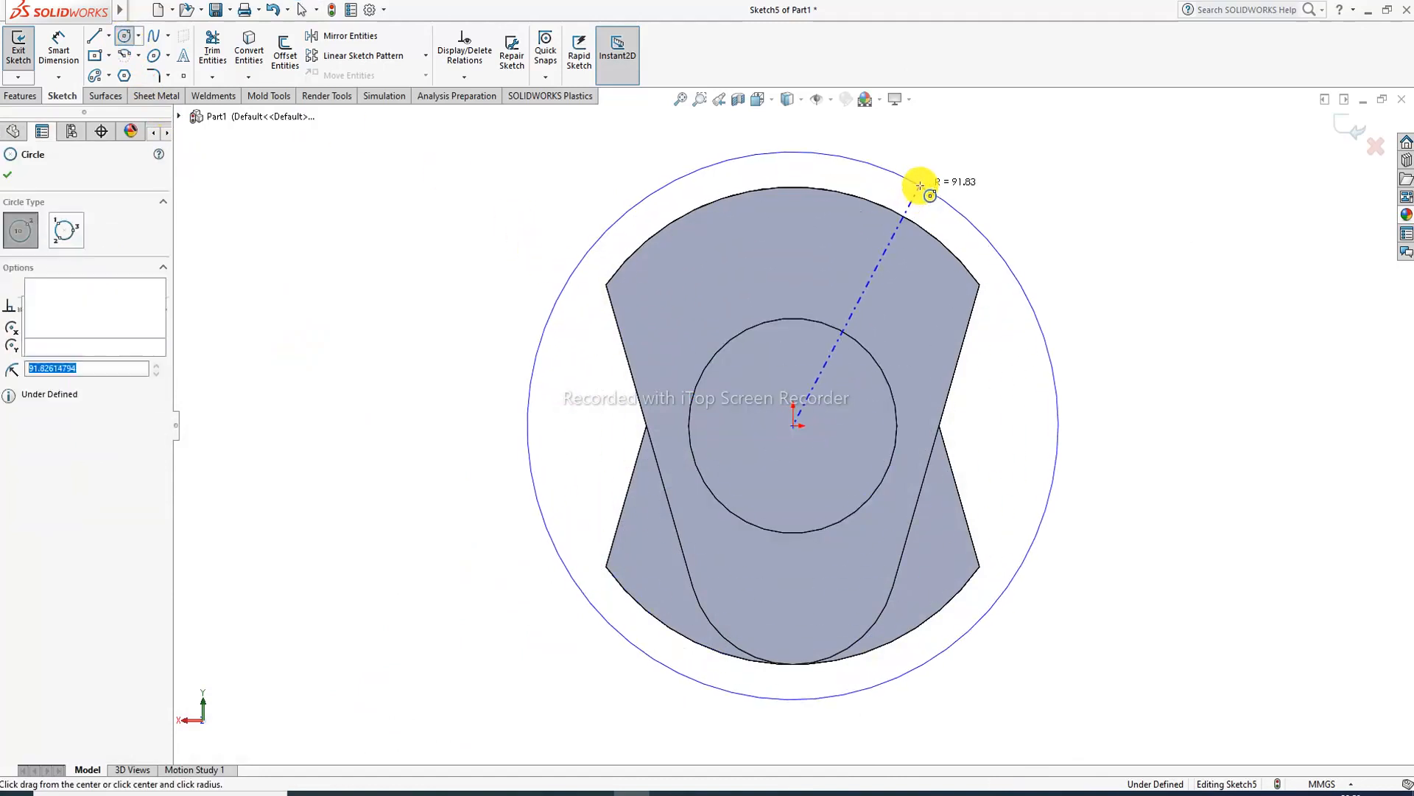
pyautogui.click(794, 426)
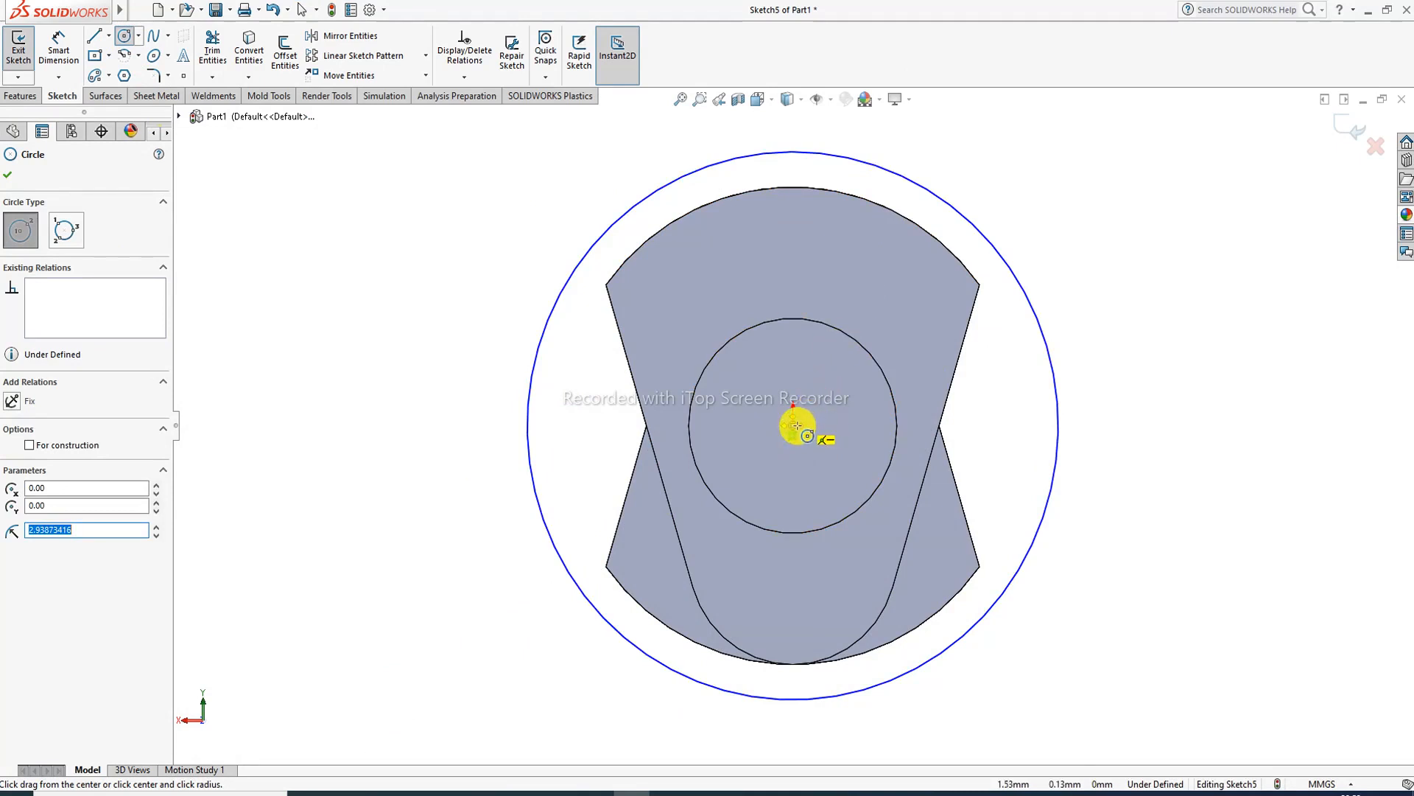
pyautogui.click(797, 425)
pyautogui.click(858, 285)
pyautogui.click(862, 282)
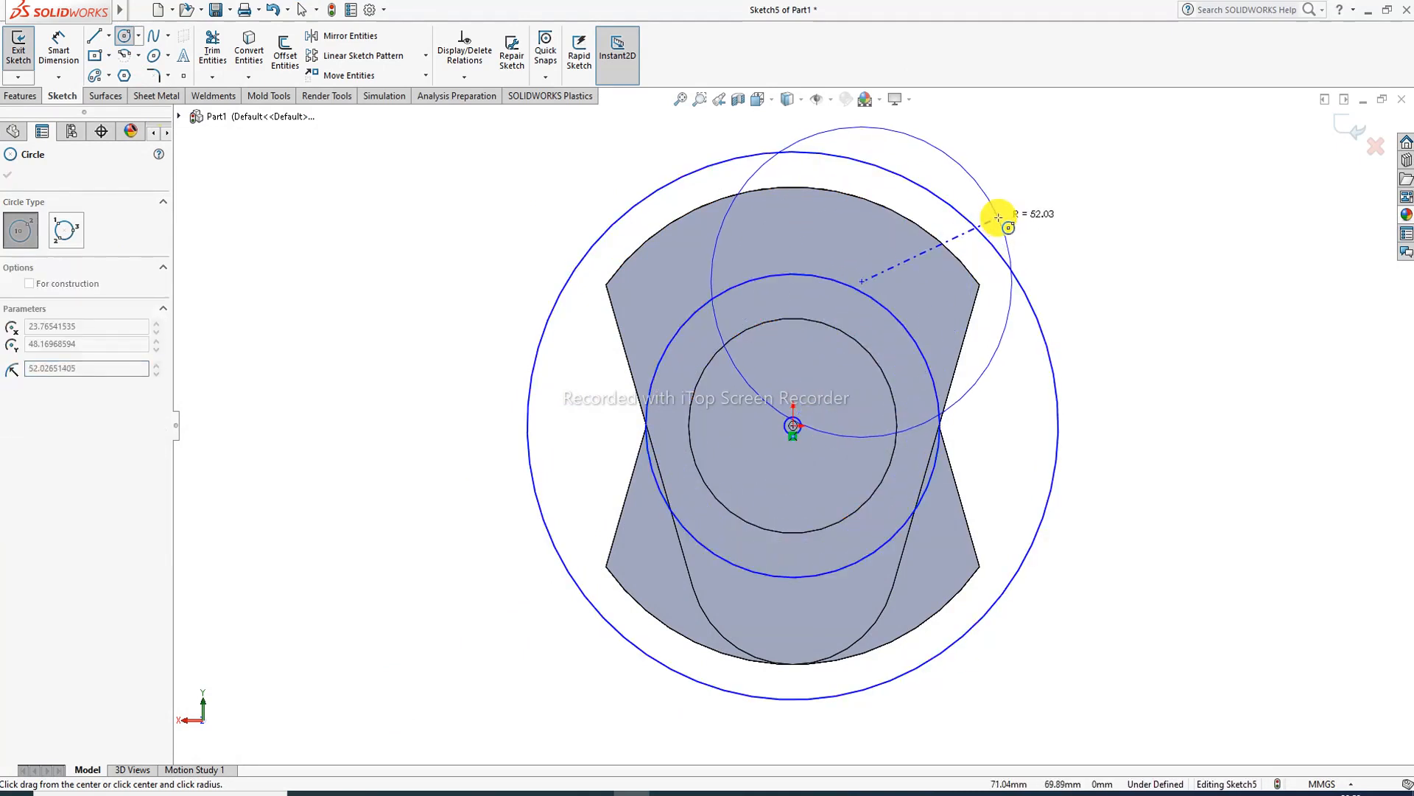
pyautogui.press('Escape')
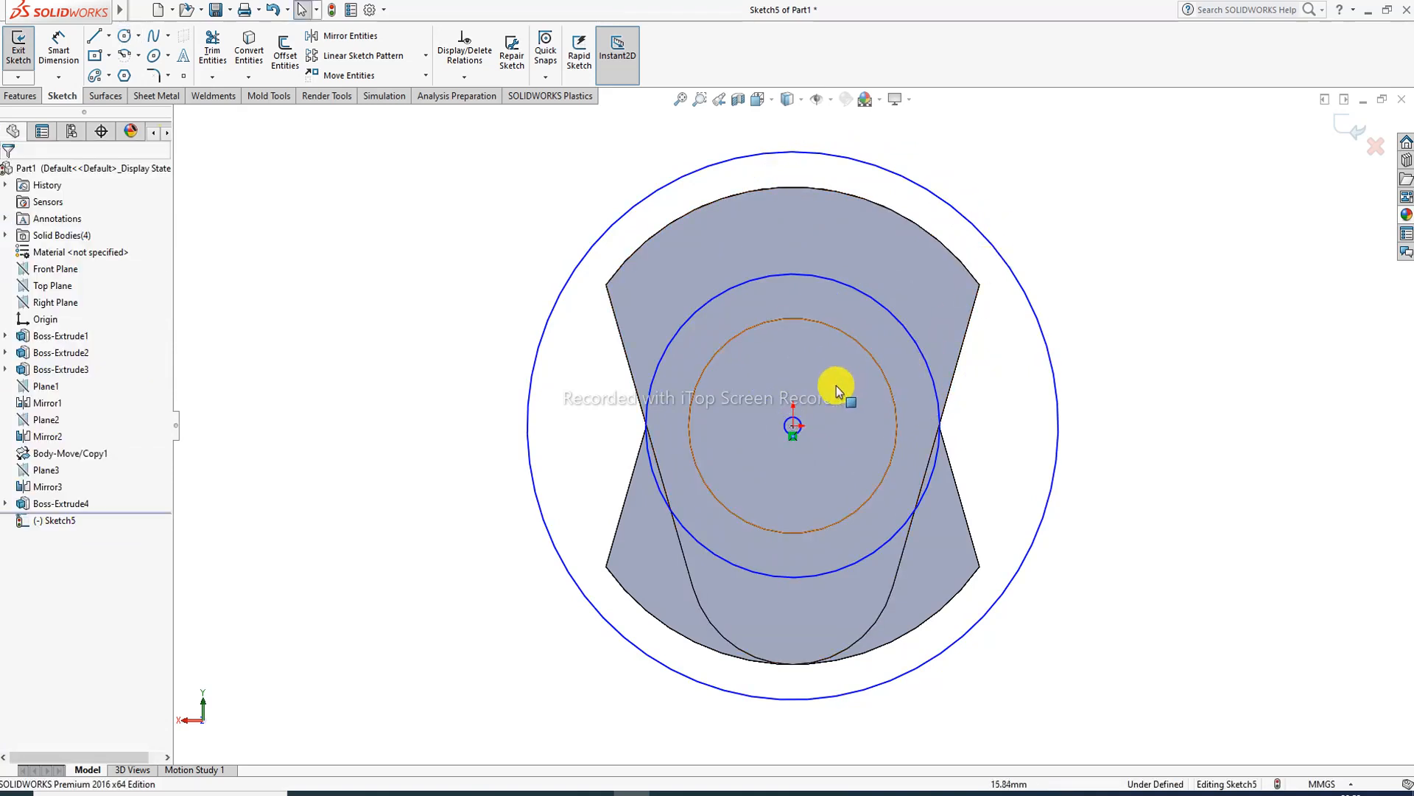
# - Enlarge the small centre circle to a radius of about 31 mm, inside the journal's edge
pyautogui.click(799, 419)
pyautogui.click(810, 339)
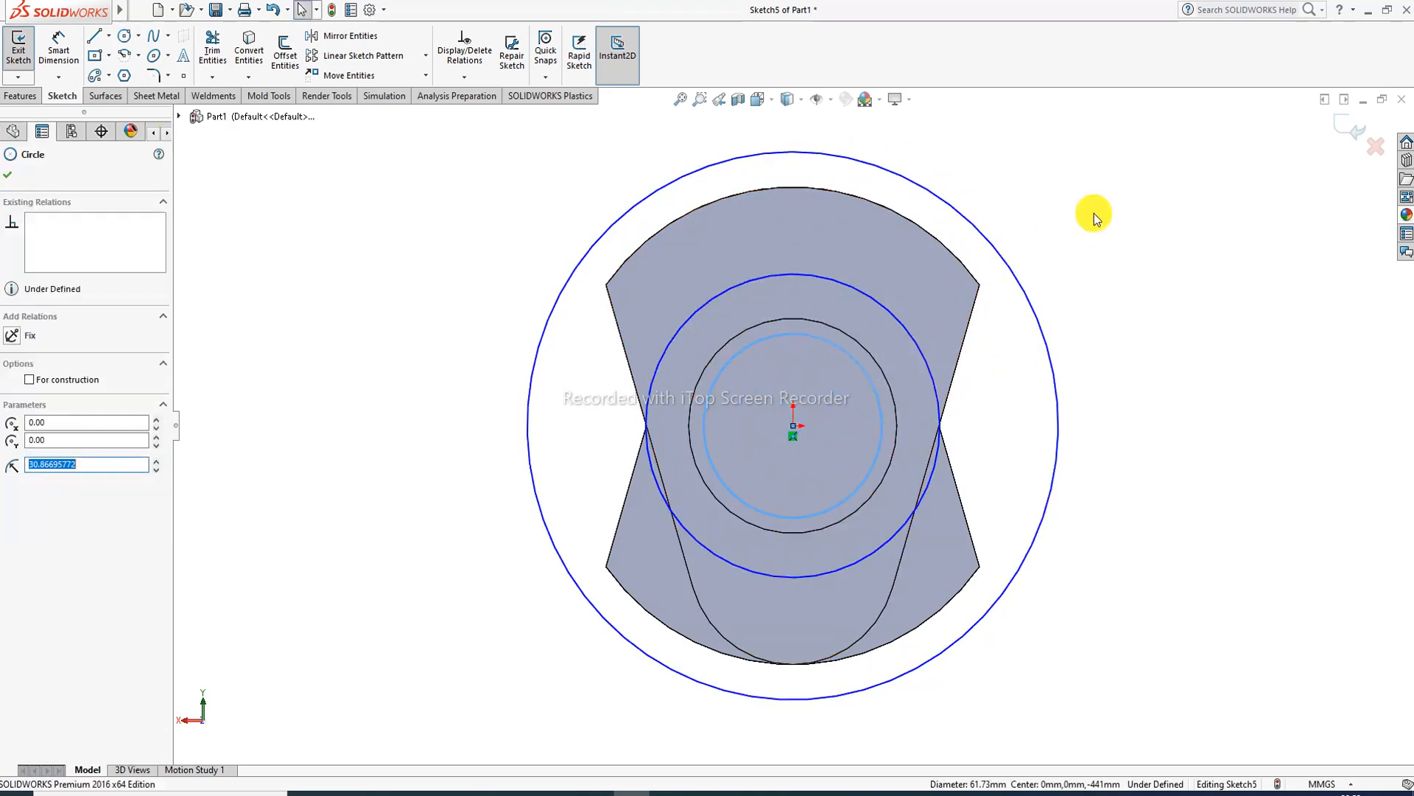
pyautogui.press('Escape')
# - Dimension the outermost sketched circle to 160 mm diameter
pyautogui.click(59, 50)
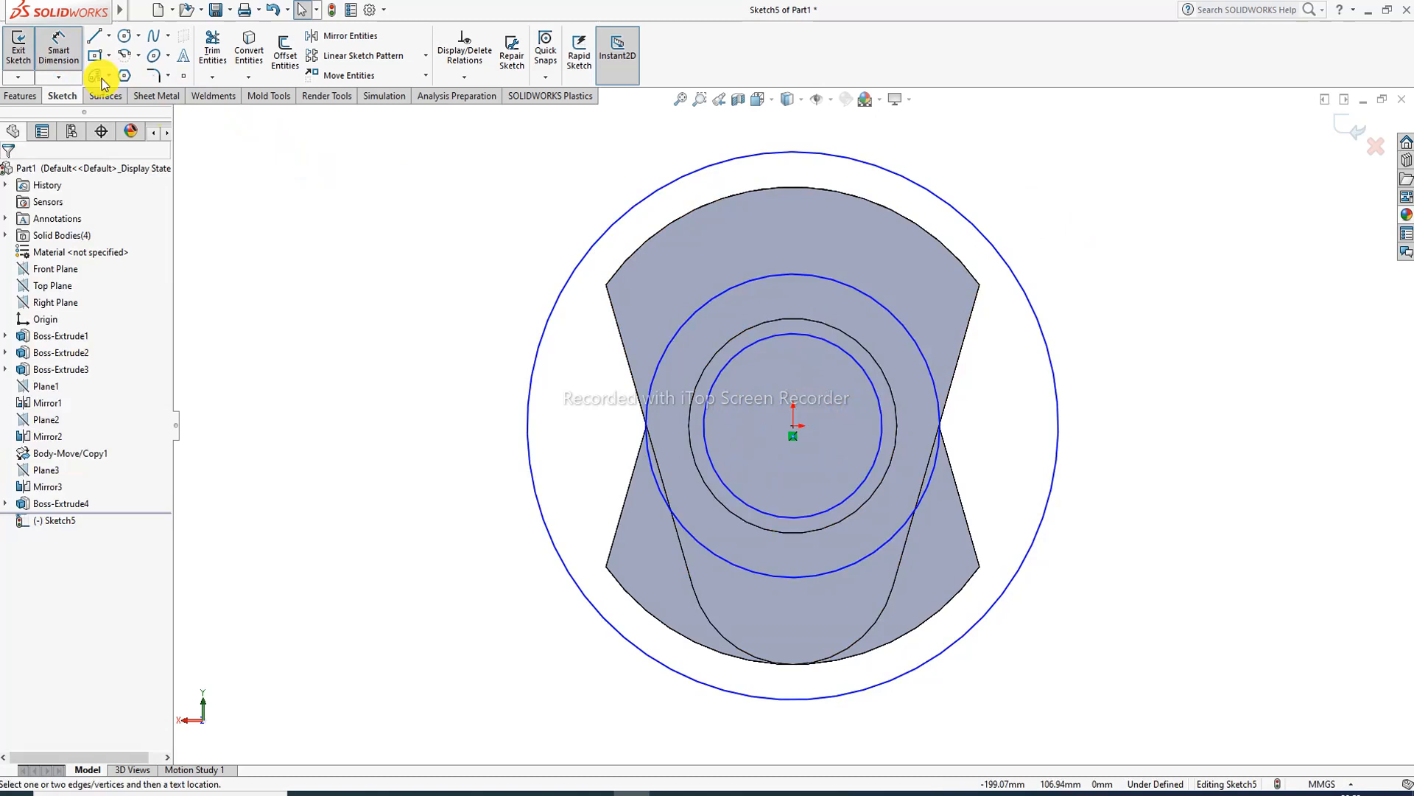
pyautogui.click(976, 232)
pyautogui.click(1035, 193)
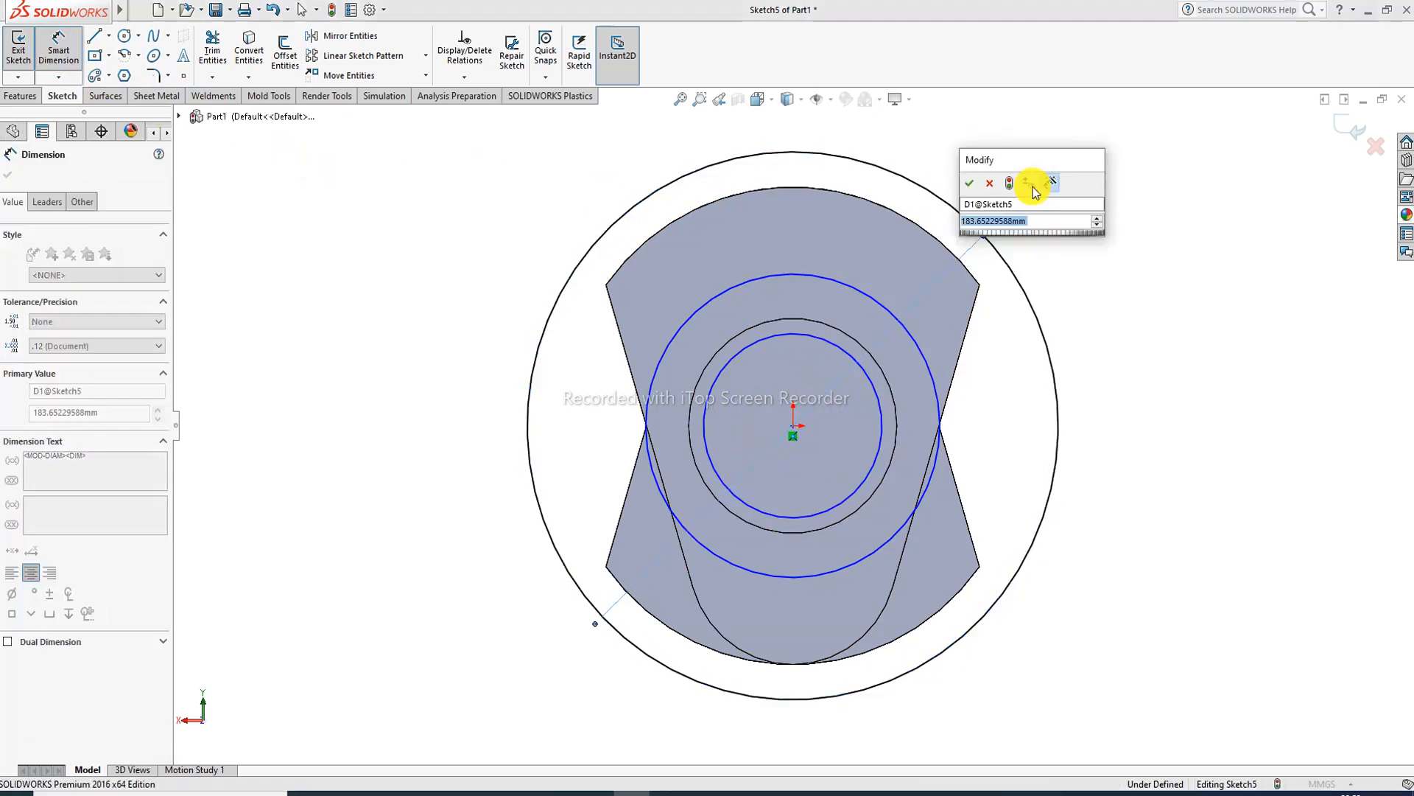
pyautogui.write('16')
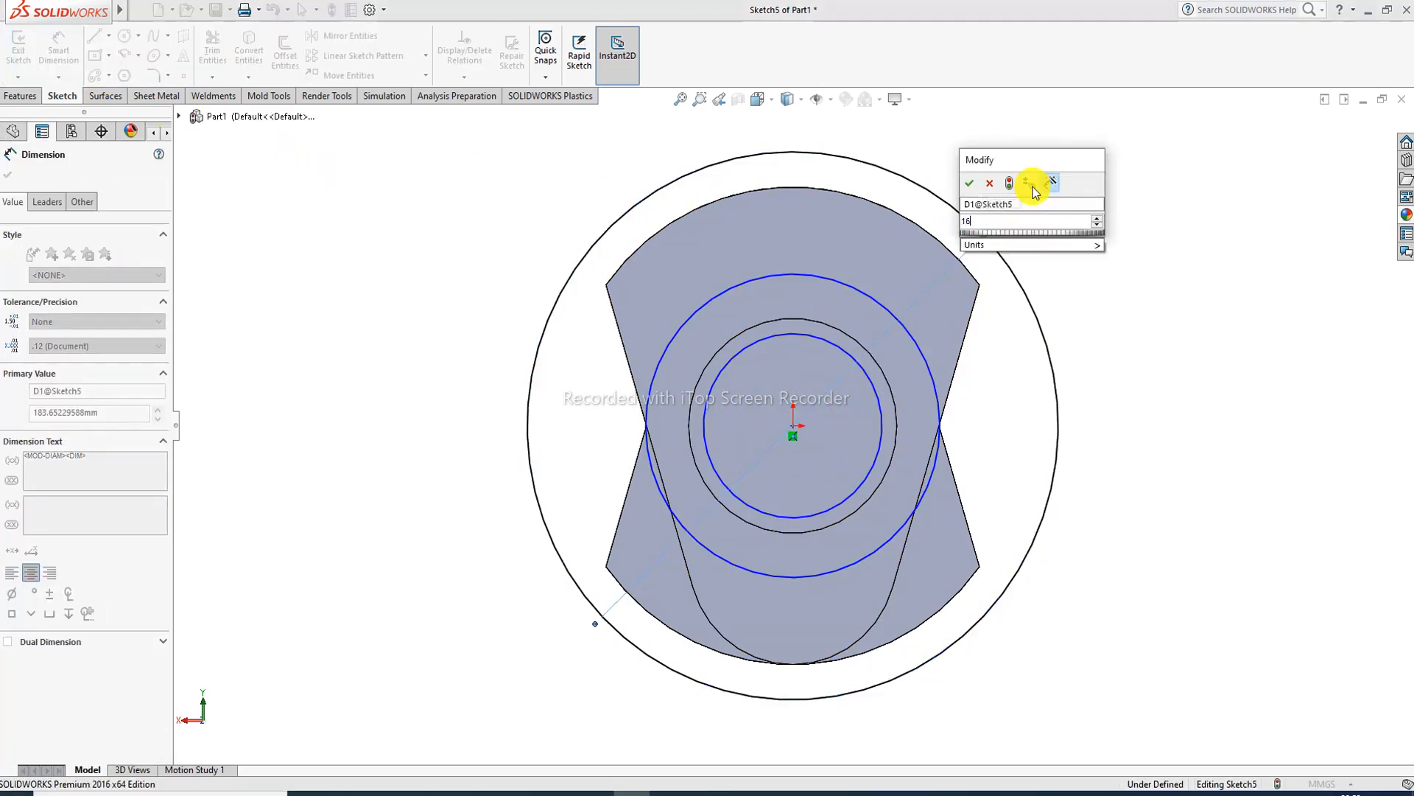
pyautogui.write('0')
pyautogui.press('Return')
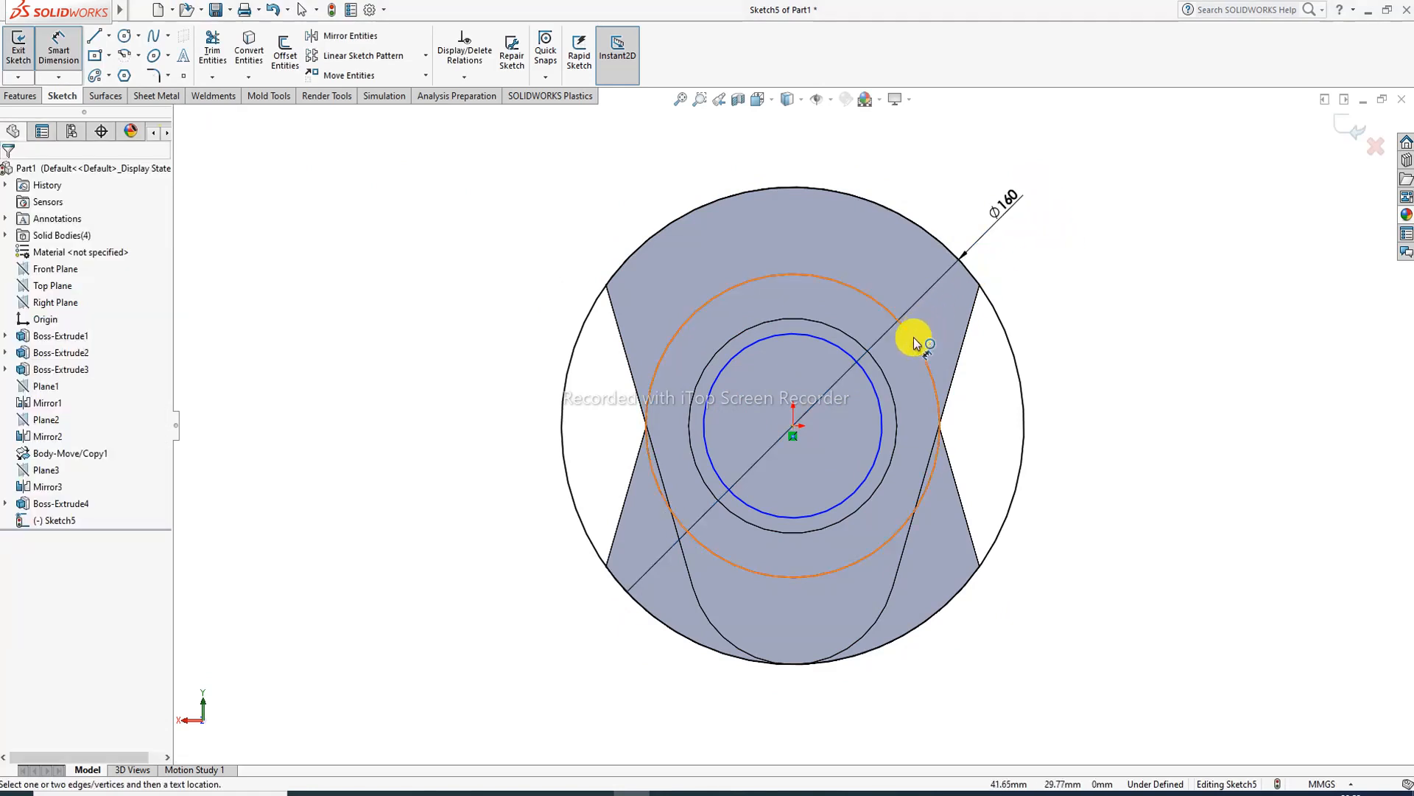
# - Dimension the middle concentric circle to 148 mm diameter
pyautogui.click(916, 343)
pyautogui.click(1049, 232)
pyautogui.write('1')
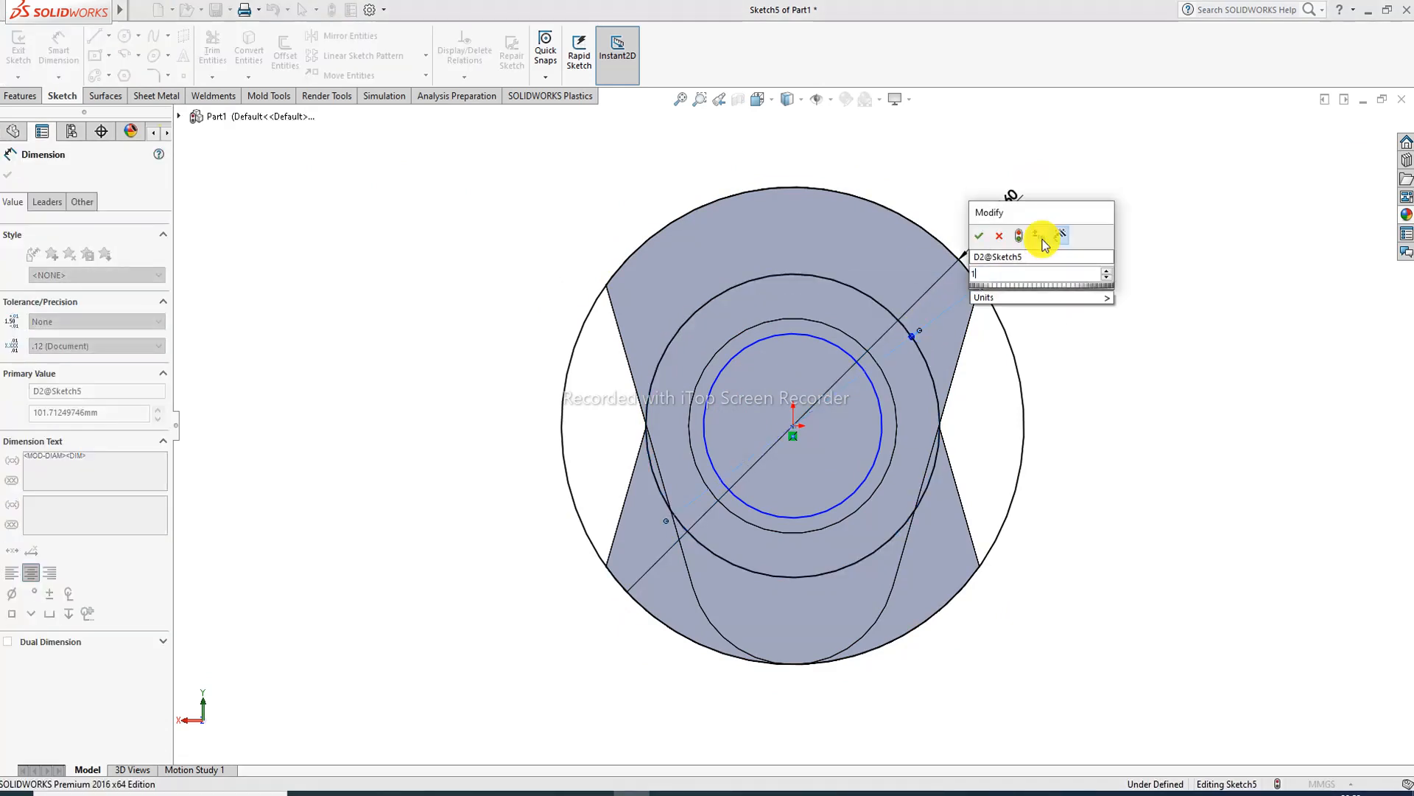
pyautogui.write('48')
pyautogui.press('Return')
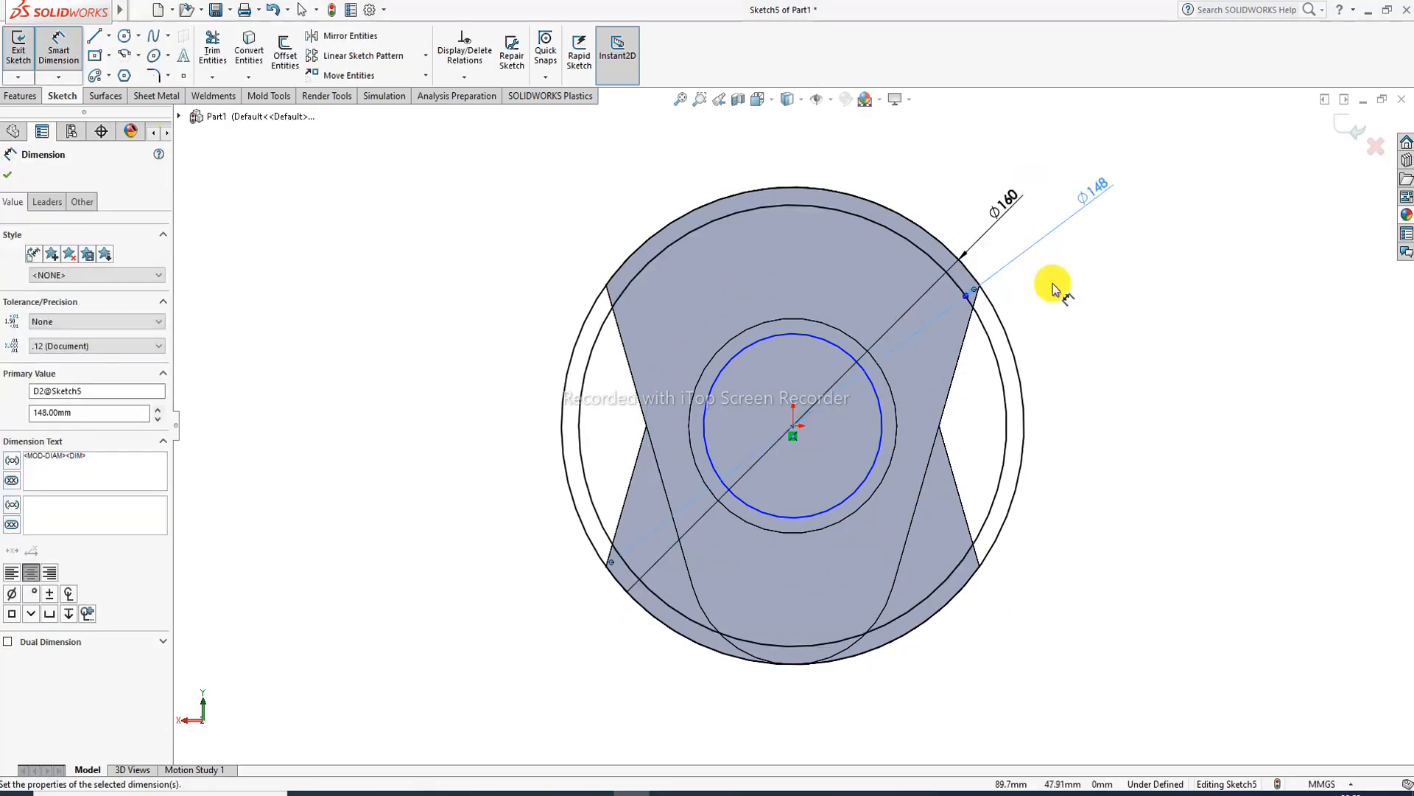
# - Dimension the innermost circle to 115 mm diameter and convert it to construction geometry
pyautogui.click(877, 390)
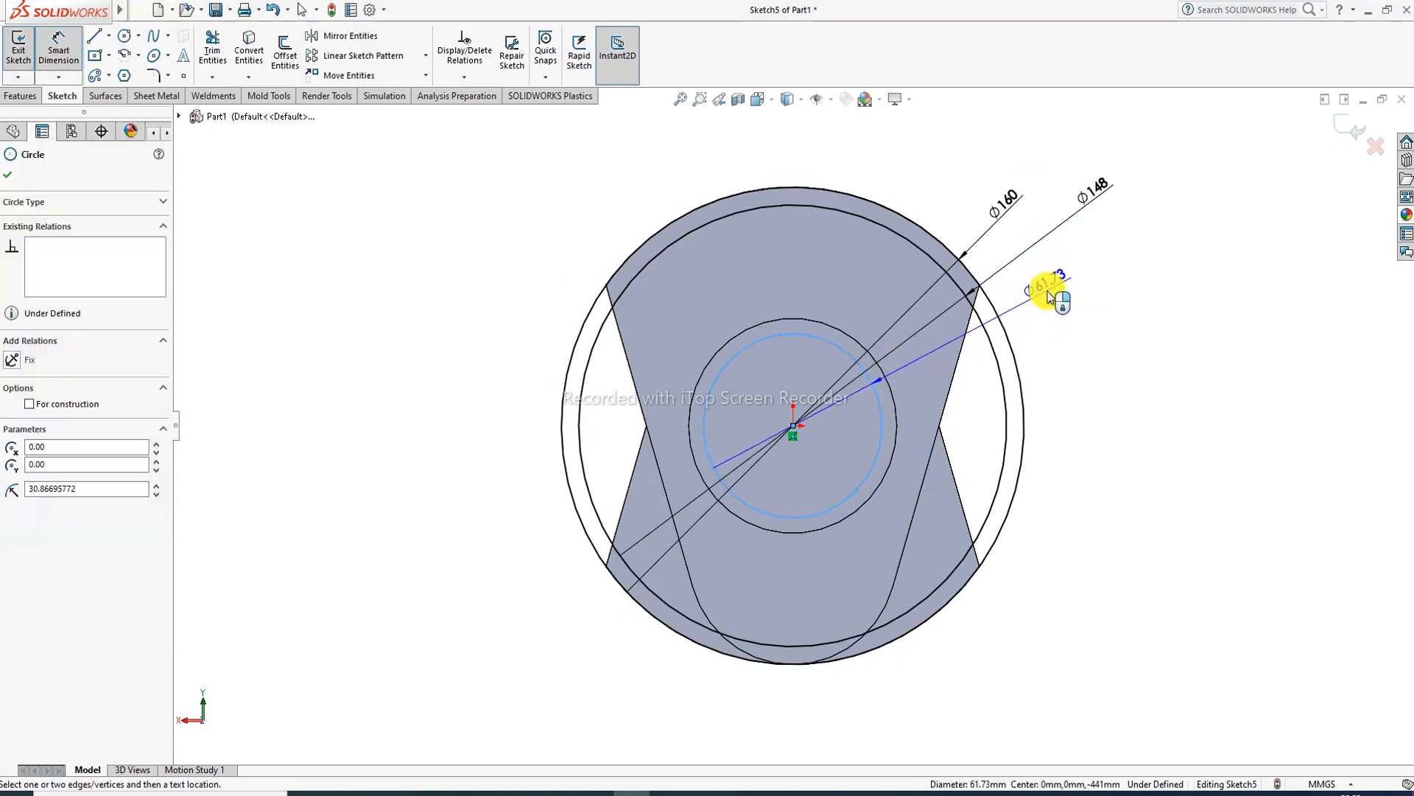
pyautogui.click(1050, 291)
pyautogui.write('1')
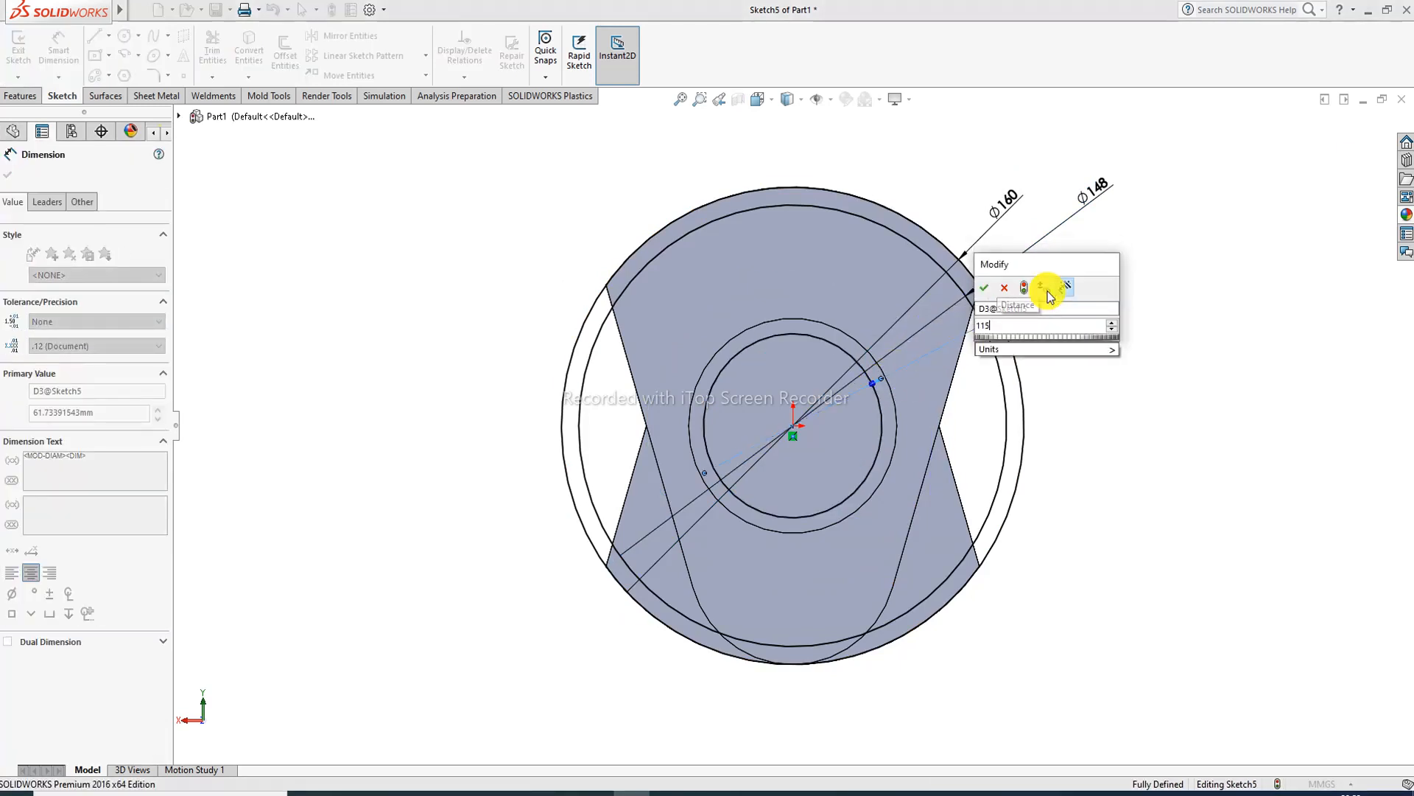
pyautogui.write('15')
pyautogui.press('Return')
pyautogui.press('Escape')
pyautogui.rightClick(982, 174)
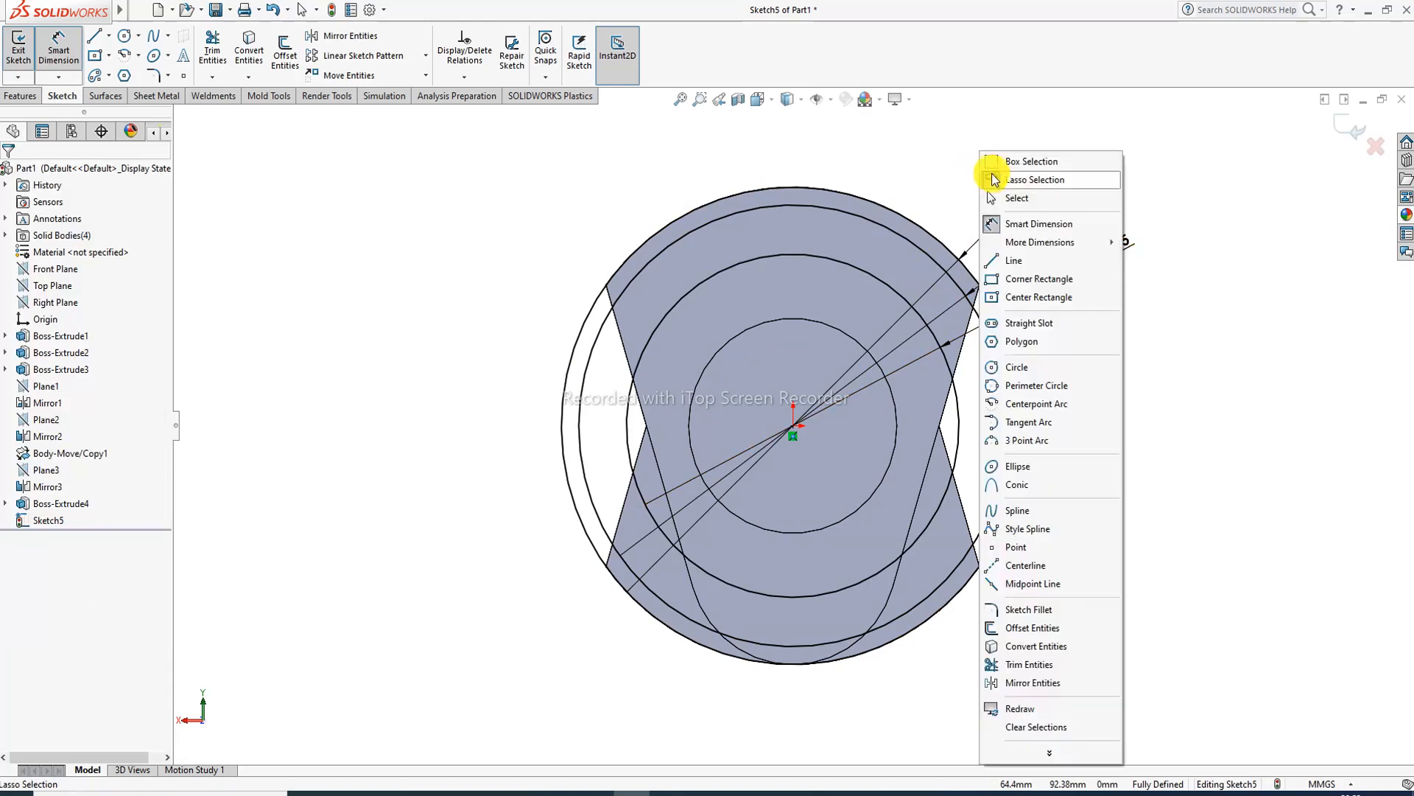
pyautogui.click(1013, 197)
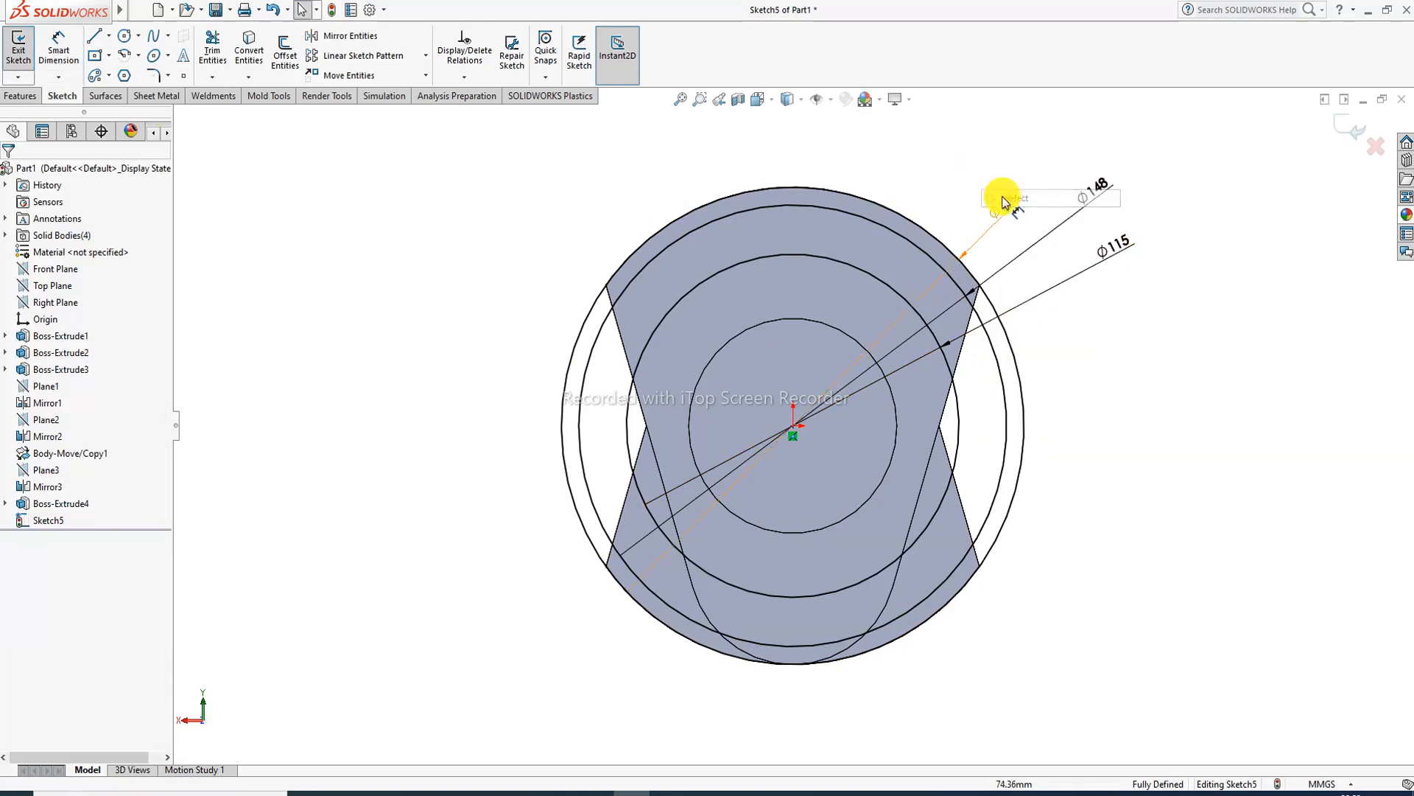
pyautogui.click(856, 267)
pyautogui.click(914, 222)
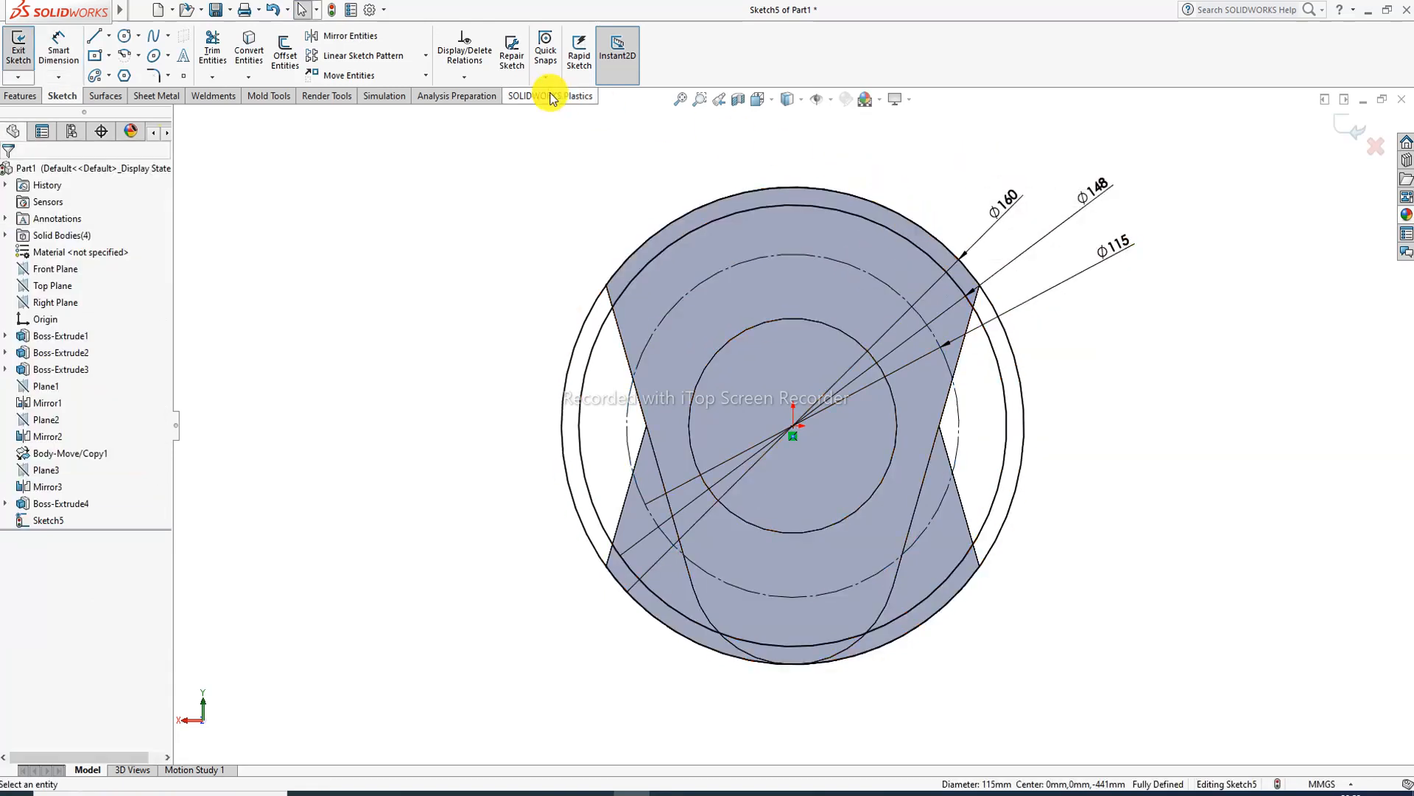
# - Sketch a hole circle about 15 mm in diameter centred on the uppermost point of the 115 mm construction circle
pyautogui.click(127, 36)
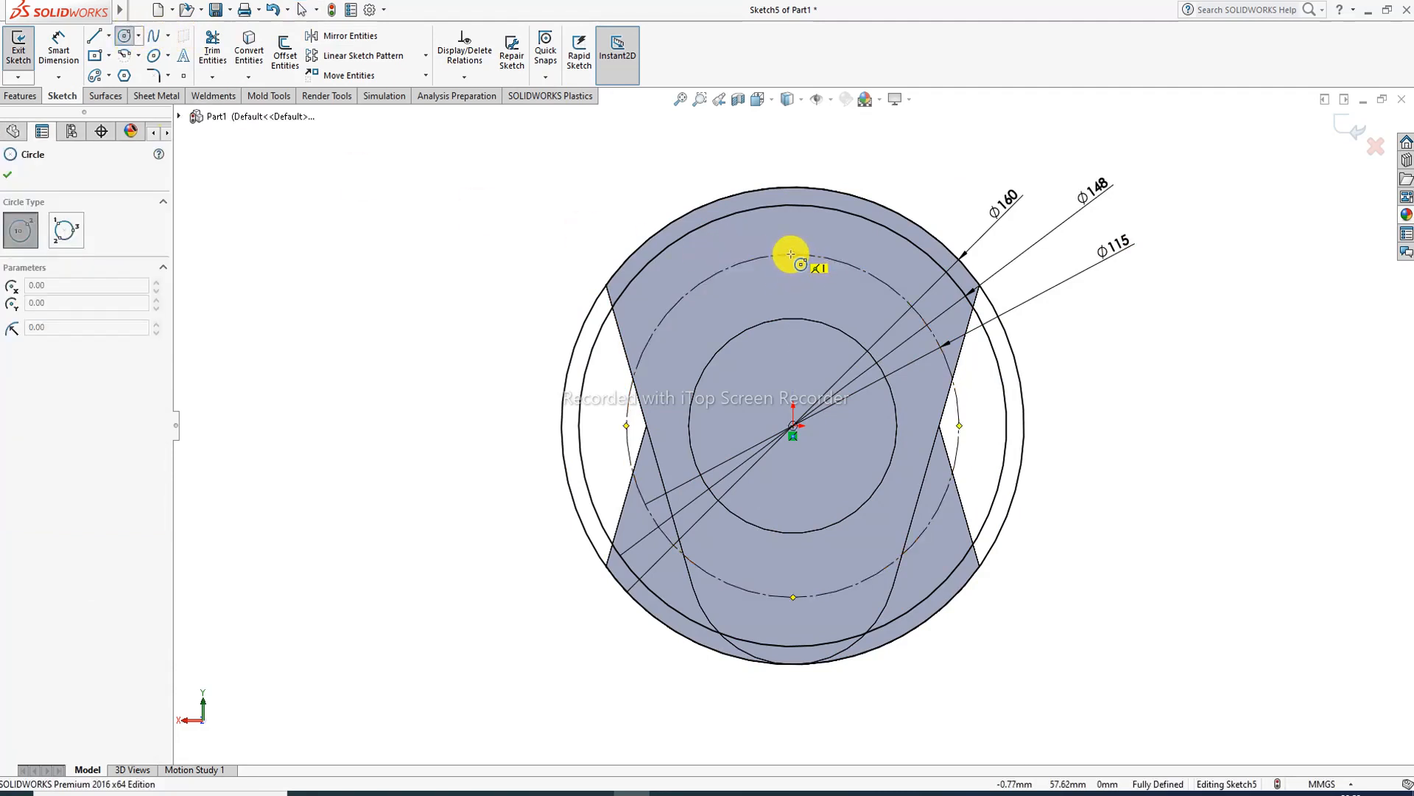
pyautogui.click(794, 254)
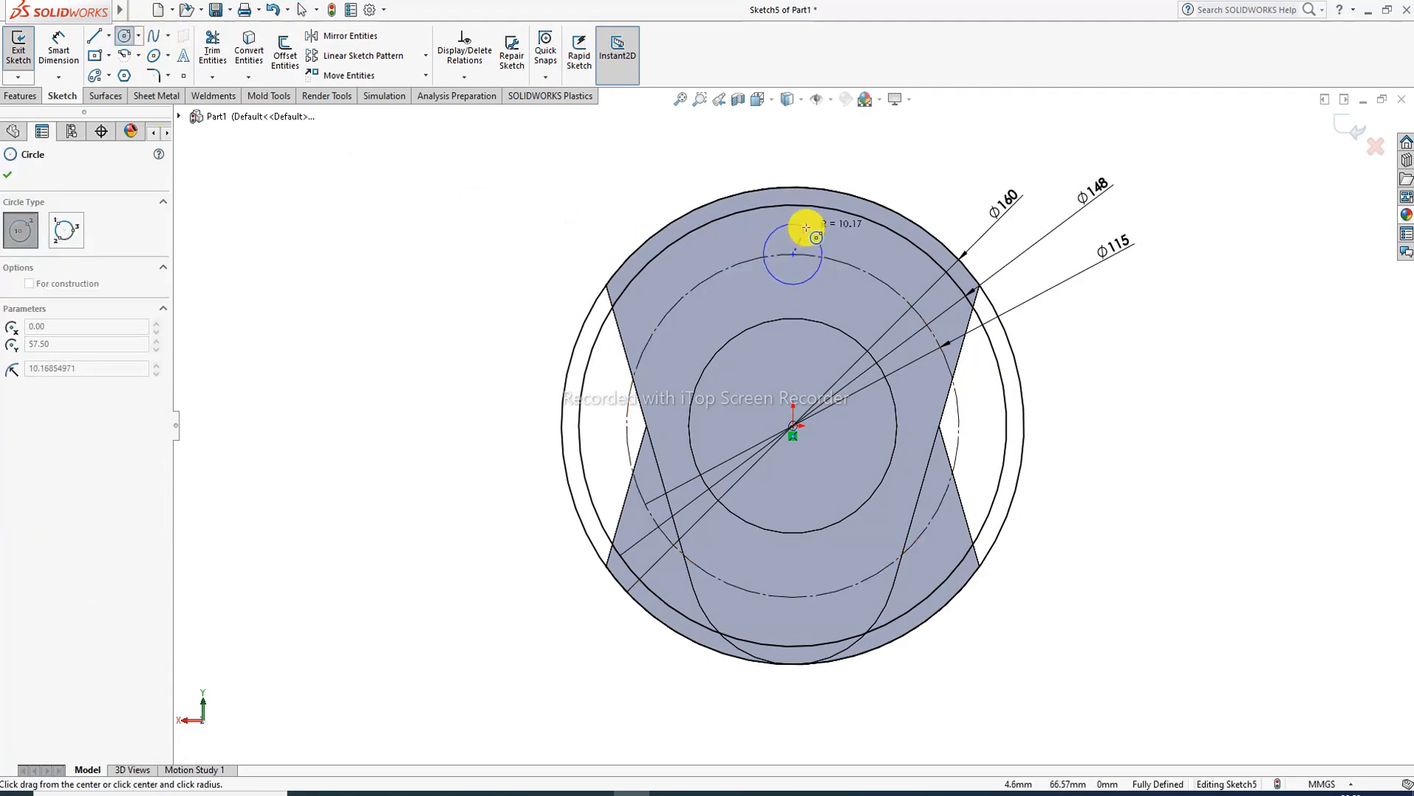
pyautogui.click(806, 235)
pyautogui.rightClick(907, 163)
pyautogui.click(938, 180)
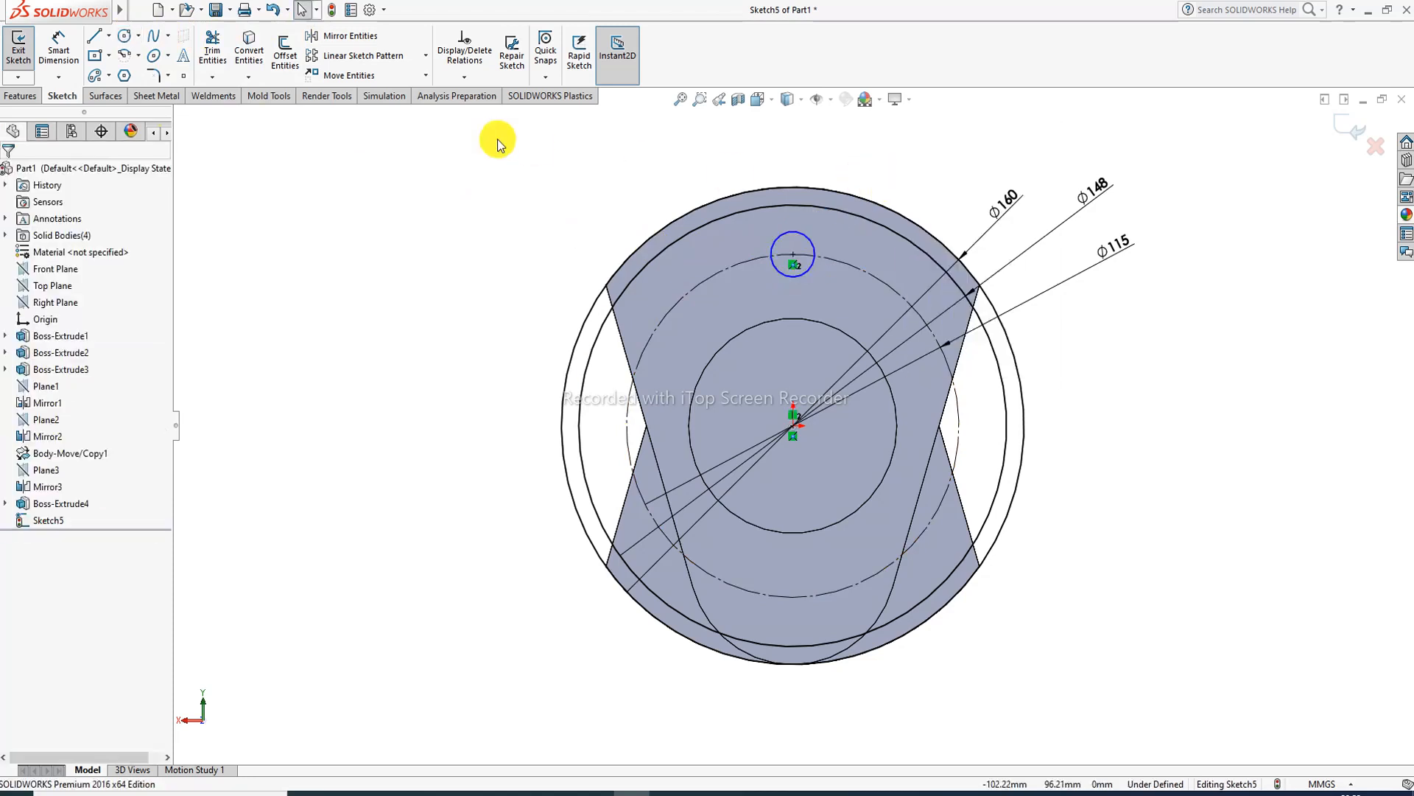
# - Dimension the small hole circle to 12 mm diameter
pyautogui.click(61, 44)
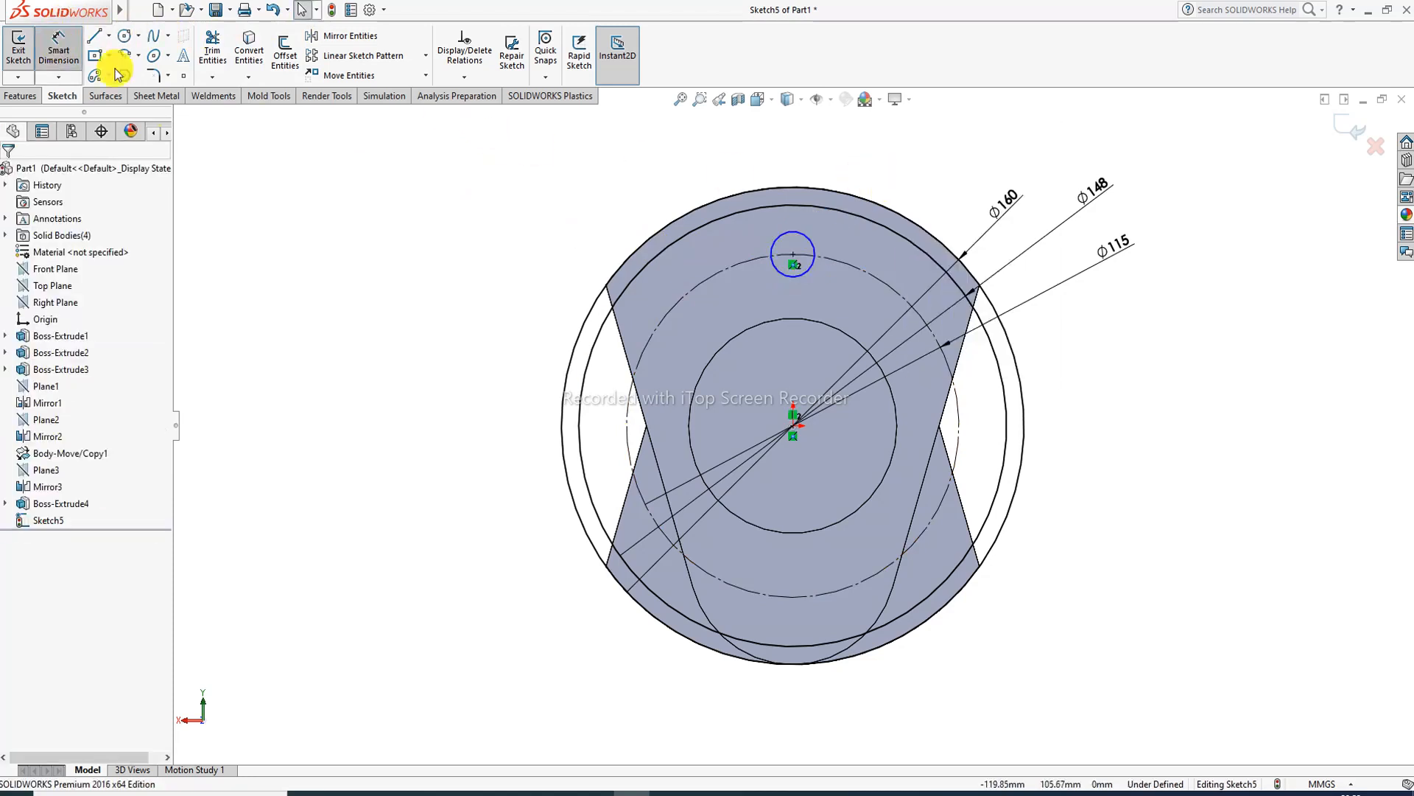
pyautogui.click(800, 234)
pyautogui.click(900, 177)
pyautogui.write('12')
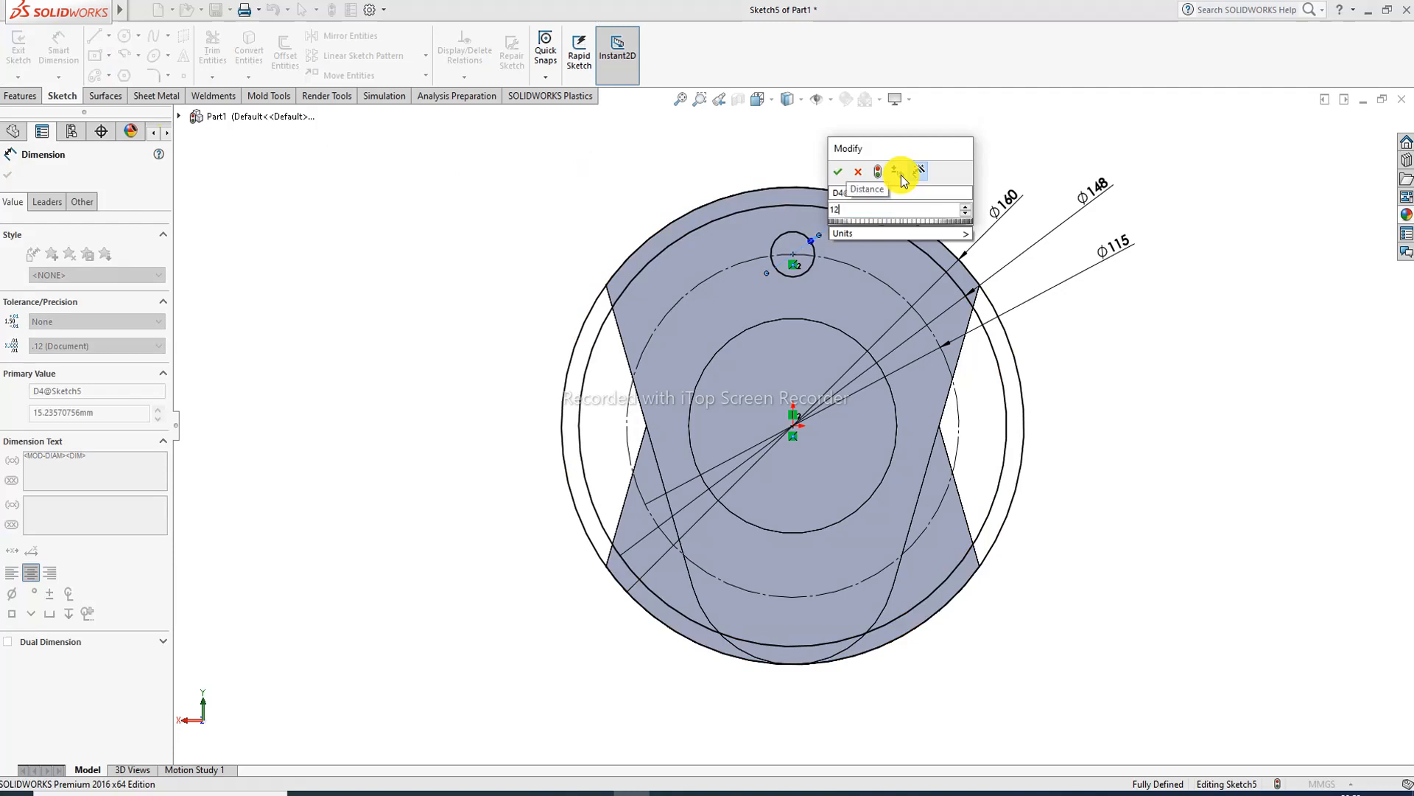
pyautogui.press('Return')
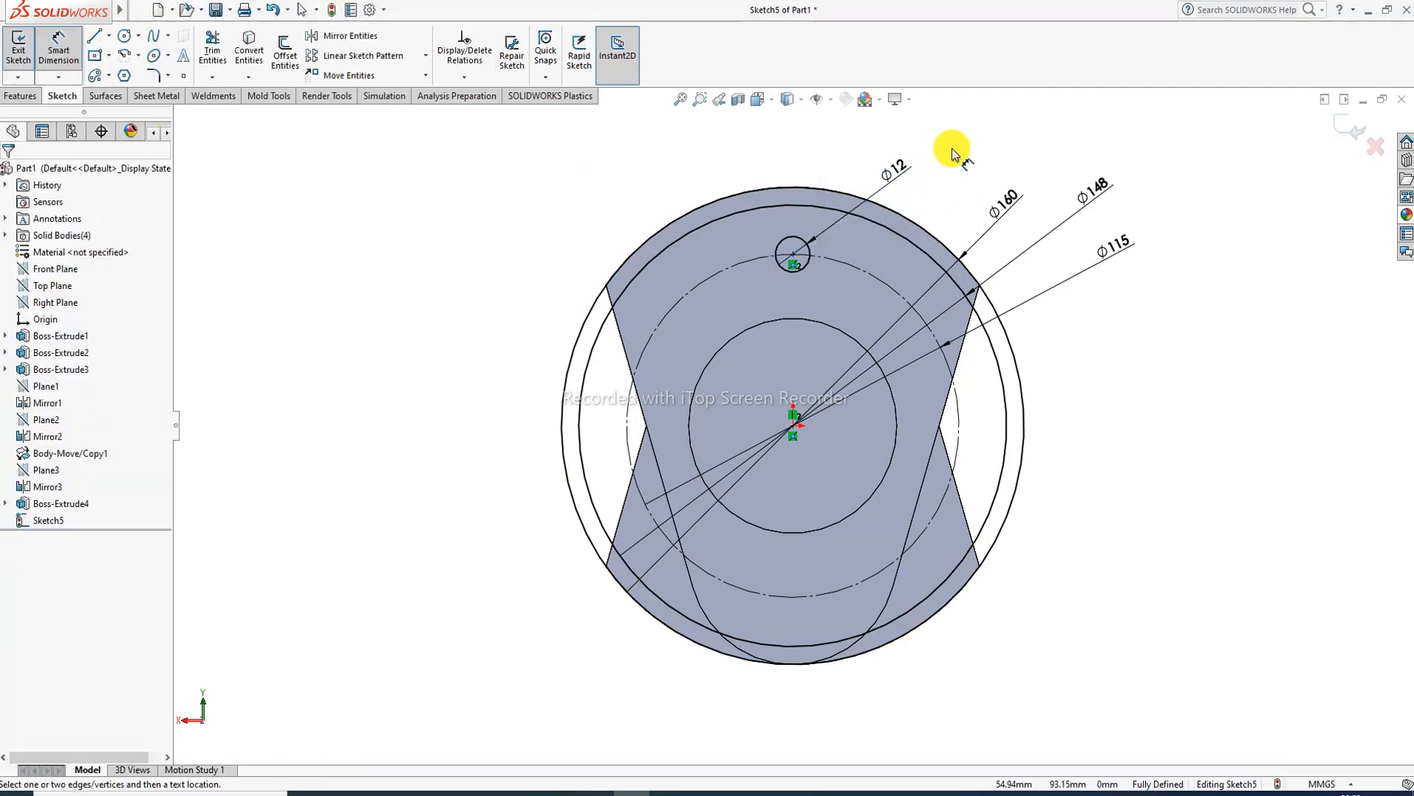
pyautogui.rightClick(958, 163)
pyautogui.click(974, 190)
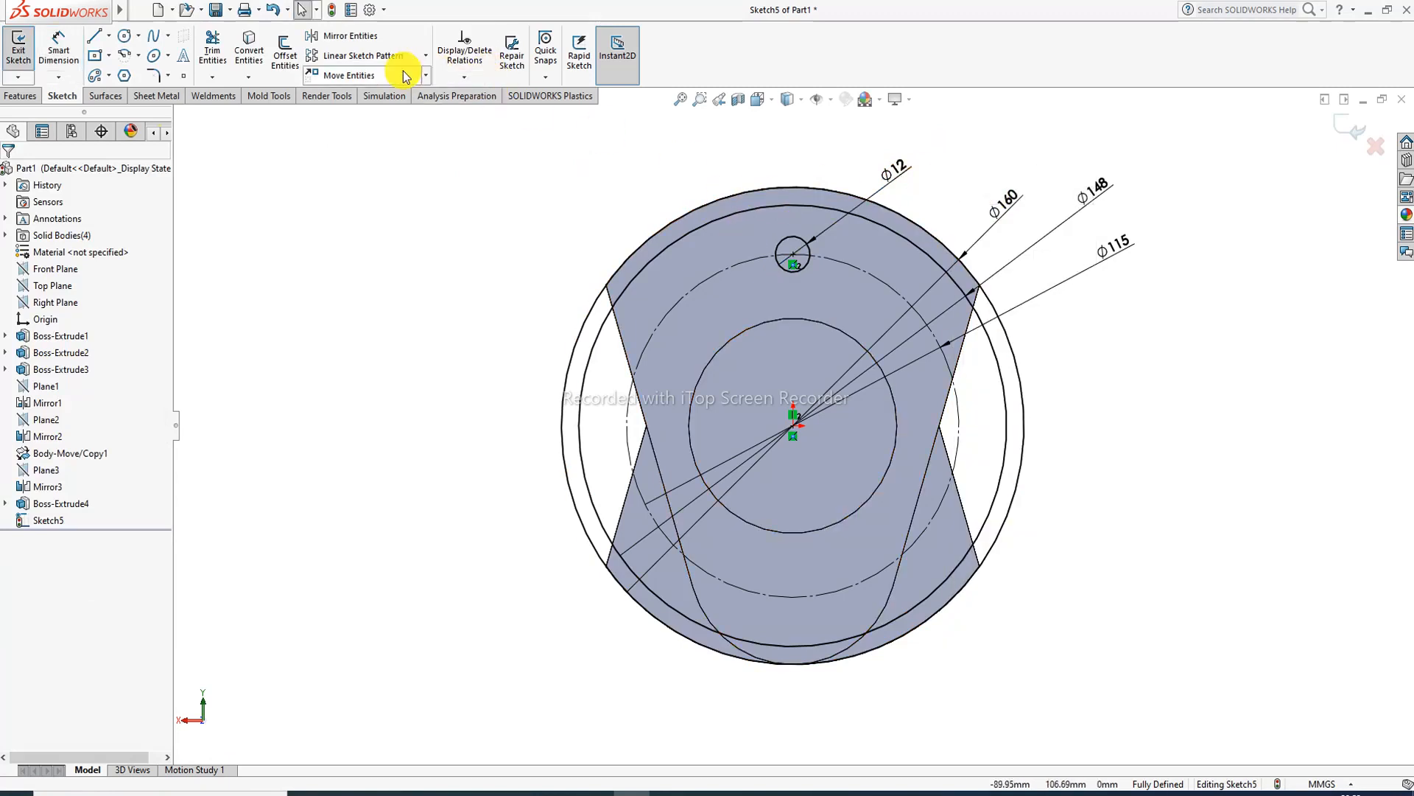
# - Create a circular sketch pattern of the 12 mm circle about the origin with 10 equally spaced instances over 360 degrees
pyautogui.click(425, 57)
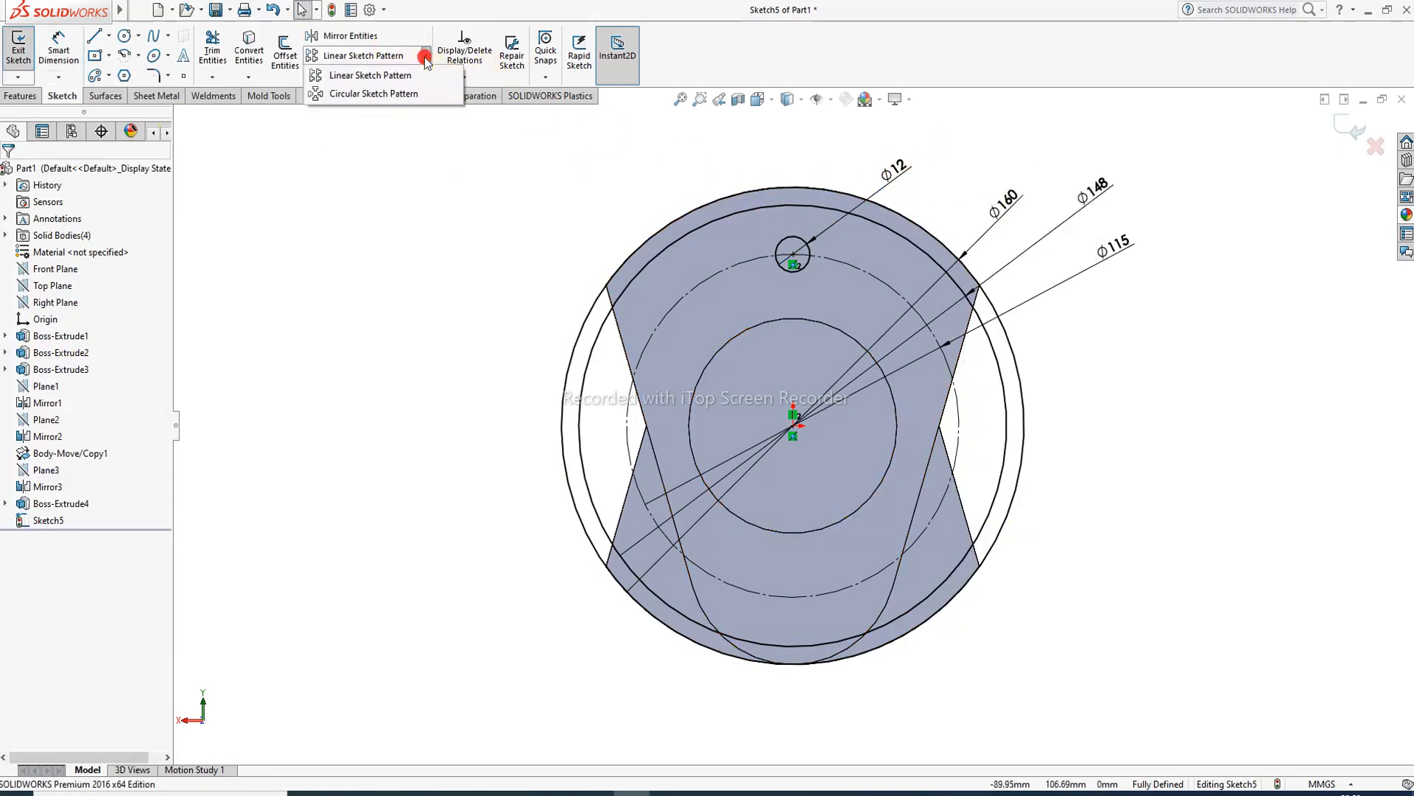
pyautogui.click(398, 95)
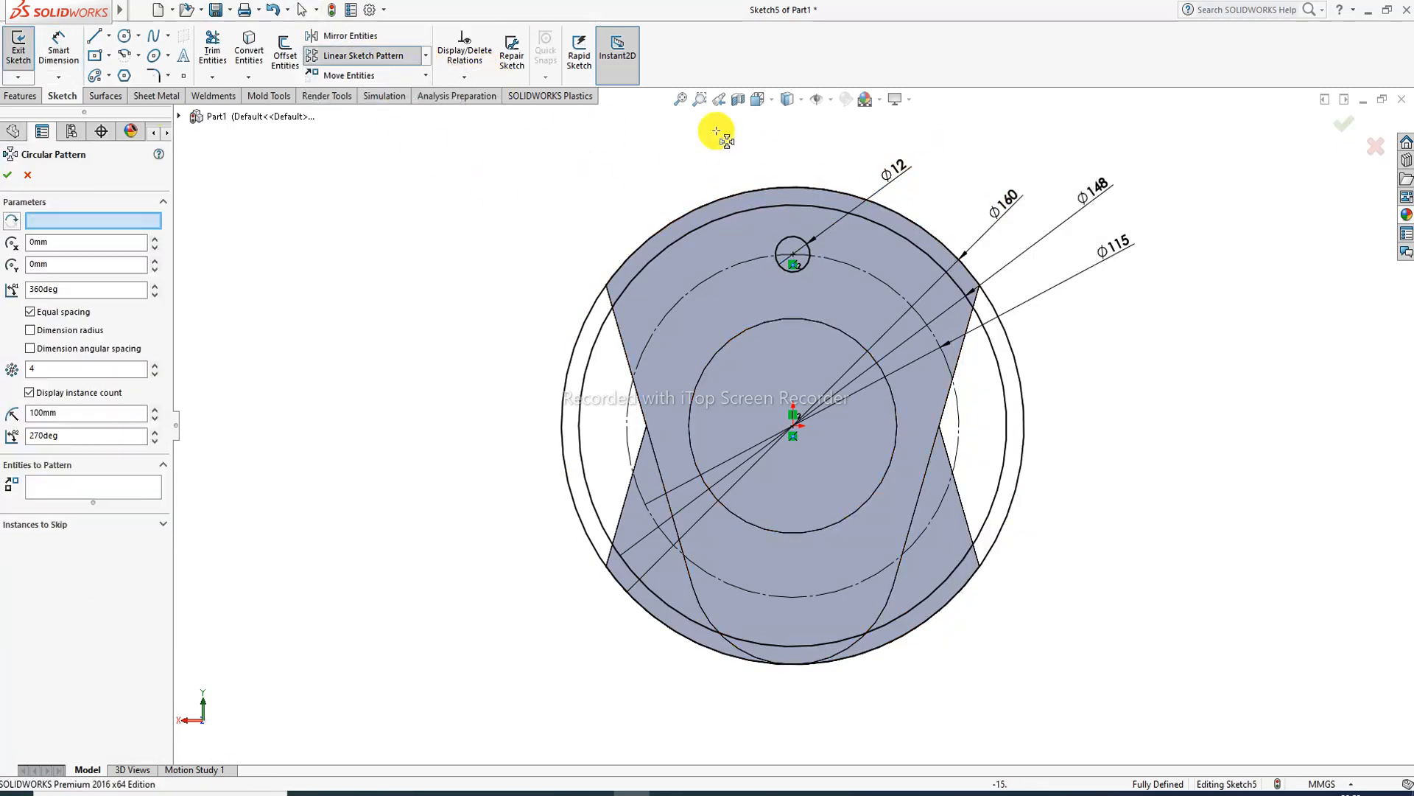
pyautogui.click(797, 239)
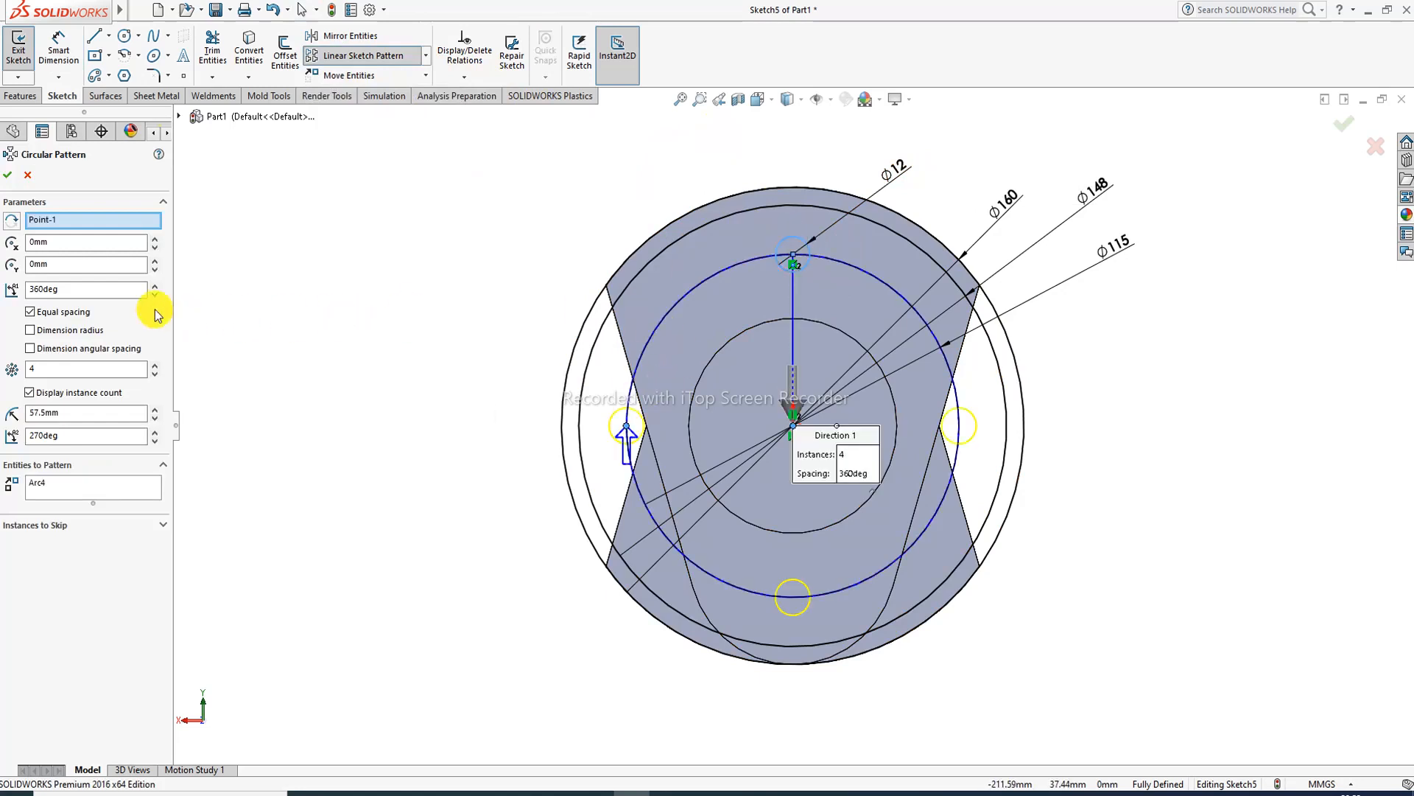
pyautogui.click(156, 364)
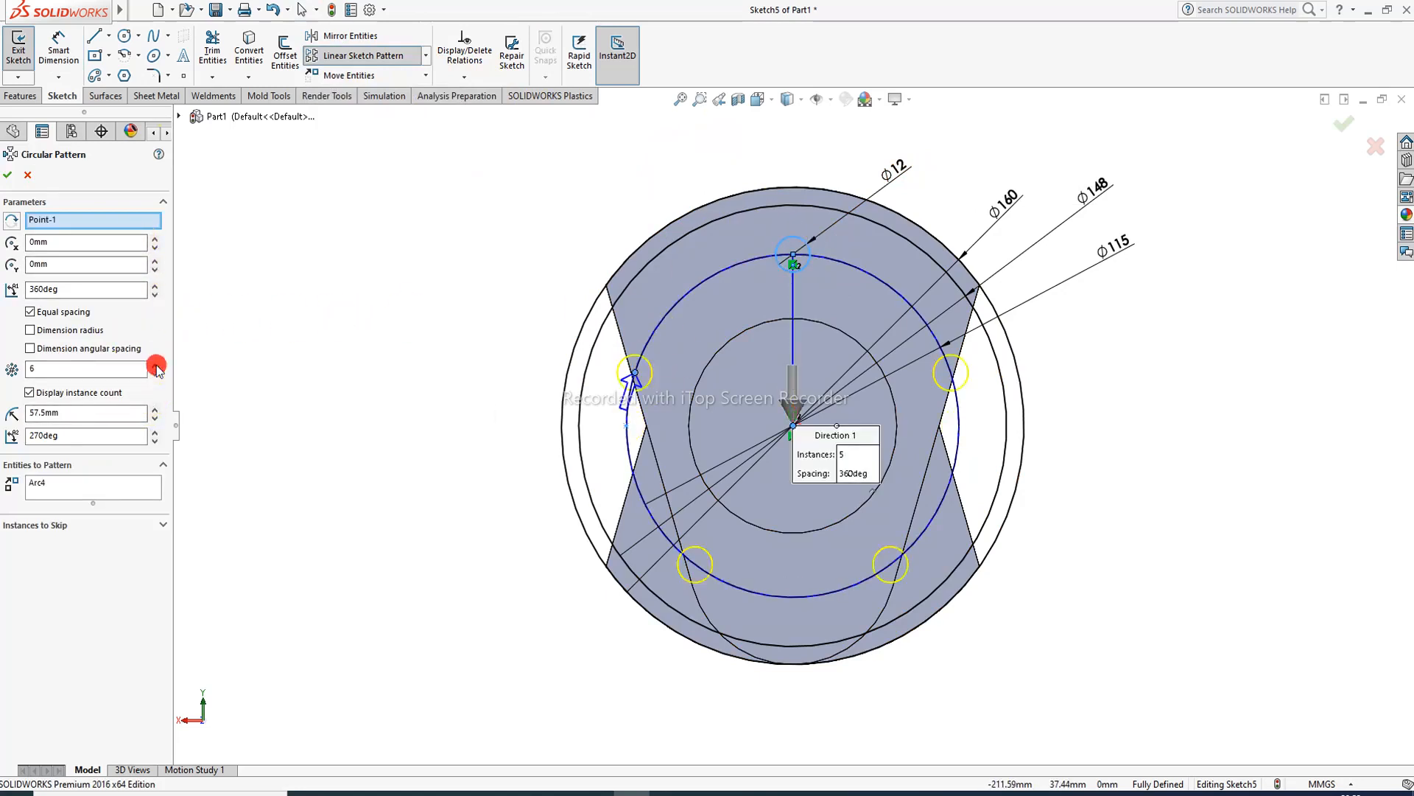
pyautogui.click(156, 365)
pyautogui.click(156, 365)
pyautogui.click(156, 365)
pyautogui.click(155, 365)
pyautogui.click(155, 365)
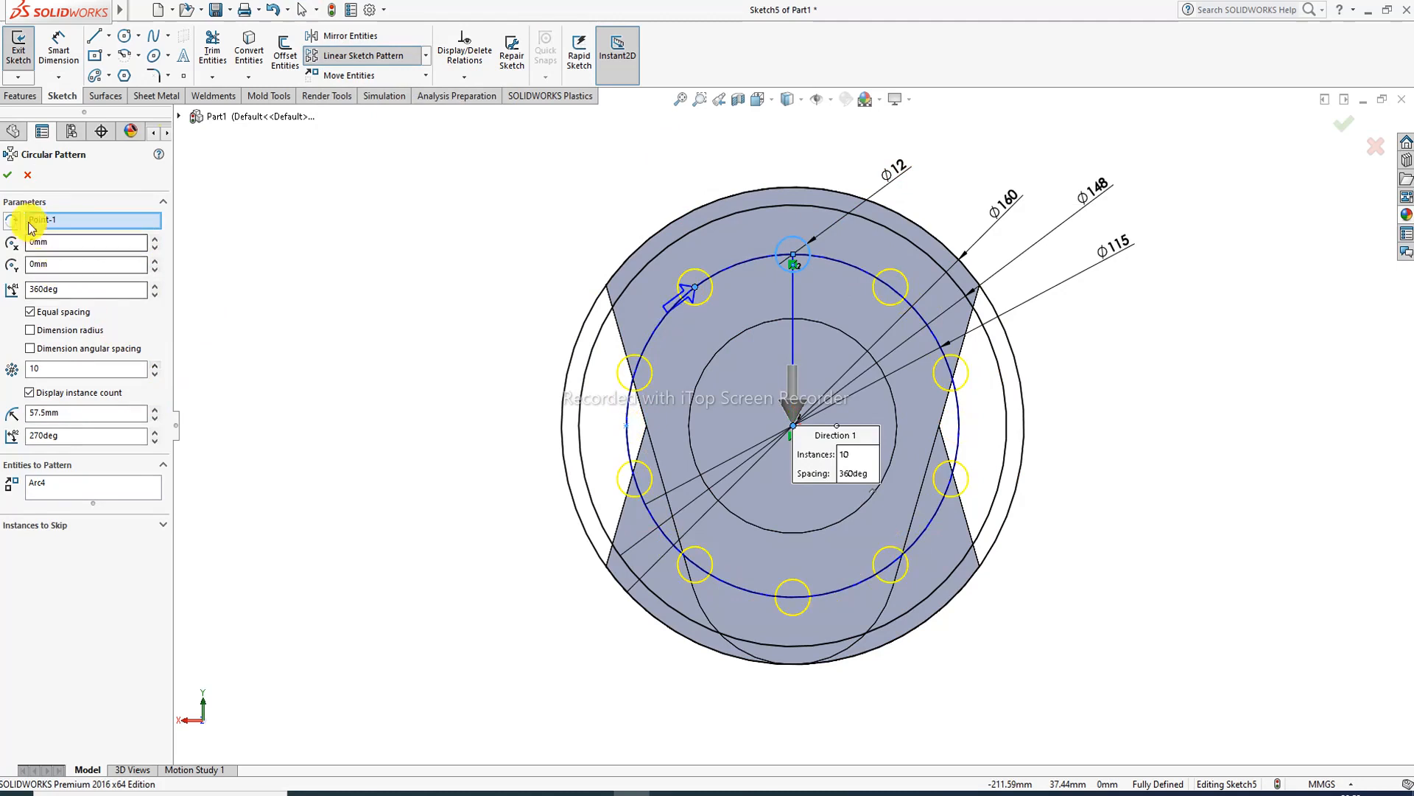
pyautogui.click(8, 176)
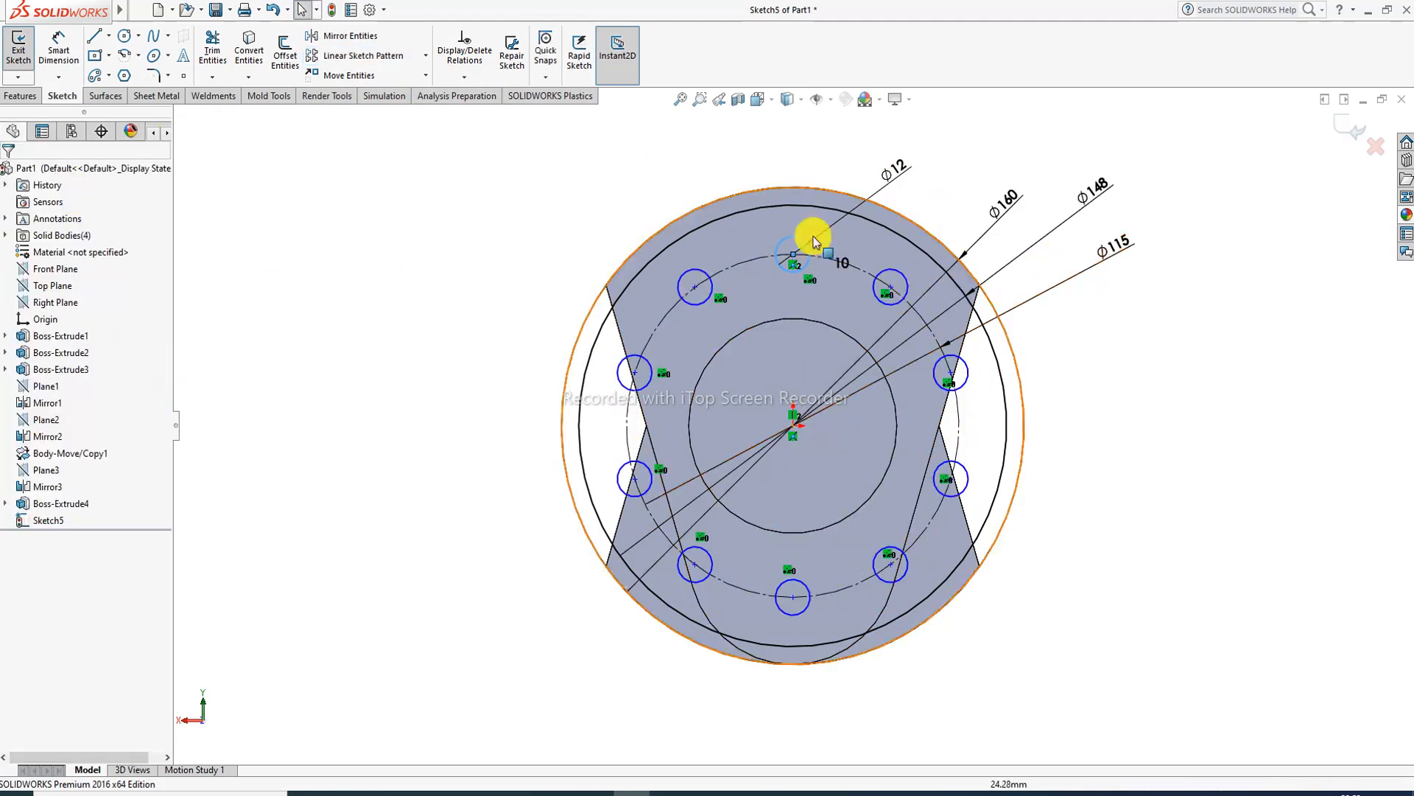
# - Extrude the regions inside the 148 mm circle outward by 15 mm, leaving out the 12 mm holes and merging the result
pyautogui.click(22, 95)
pyautogui.click(24, 51)
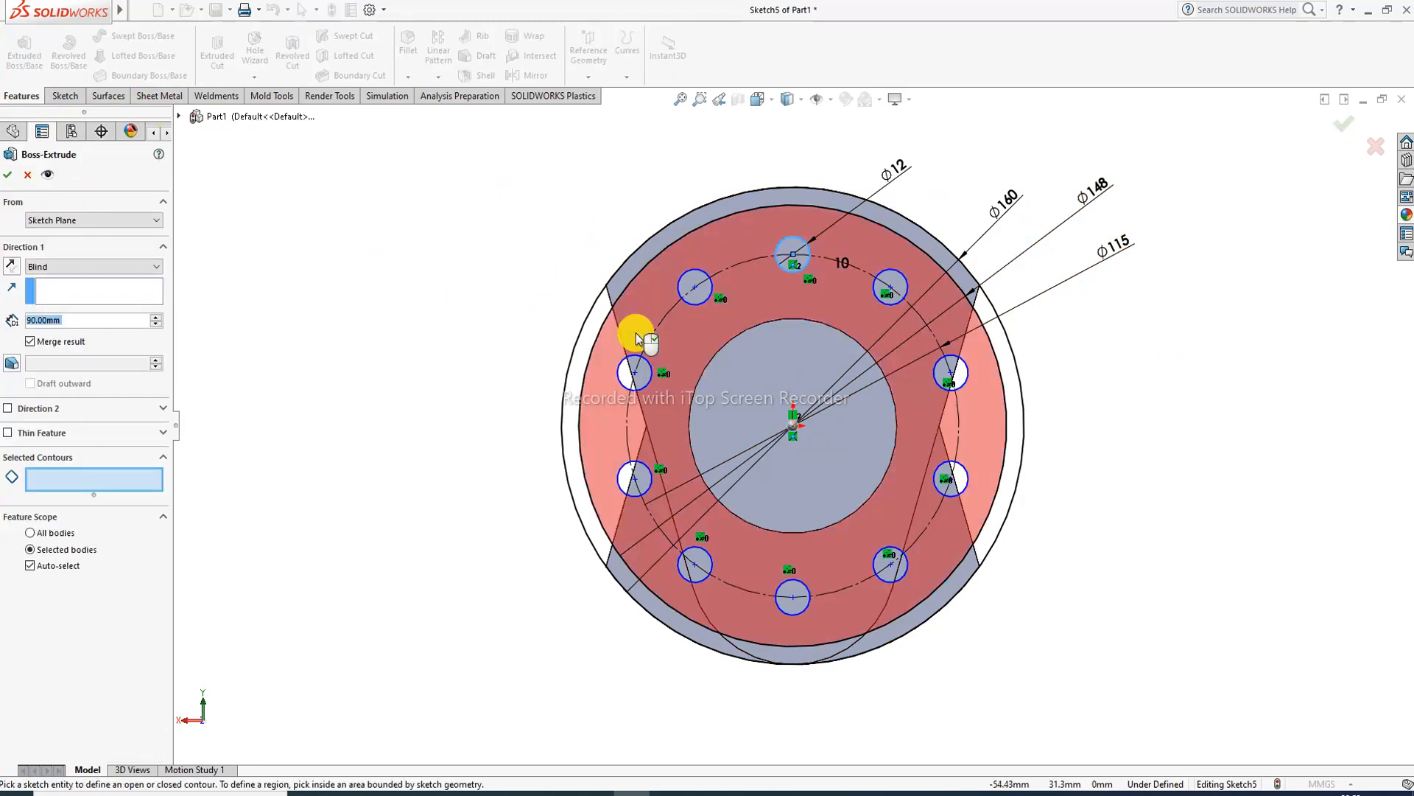
pyautogui.moveTo(634, 341); pyautogui.dragTo(653, 366, button='middle')
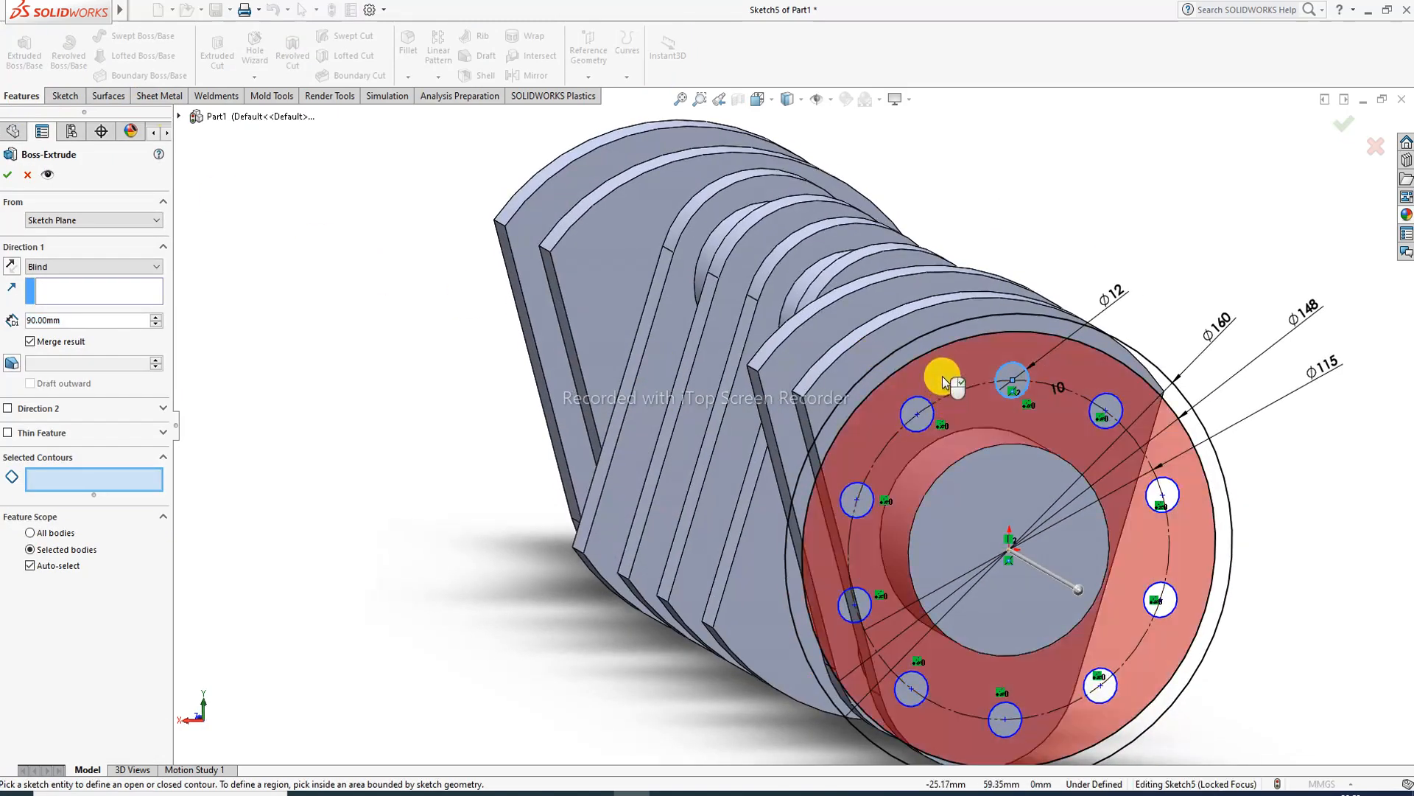
pyautogui.click(942, 377)
pyautogui.moveTo(975, 514); pyautogui.dragTo(994, 496, button='middle')
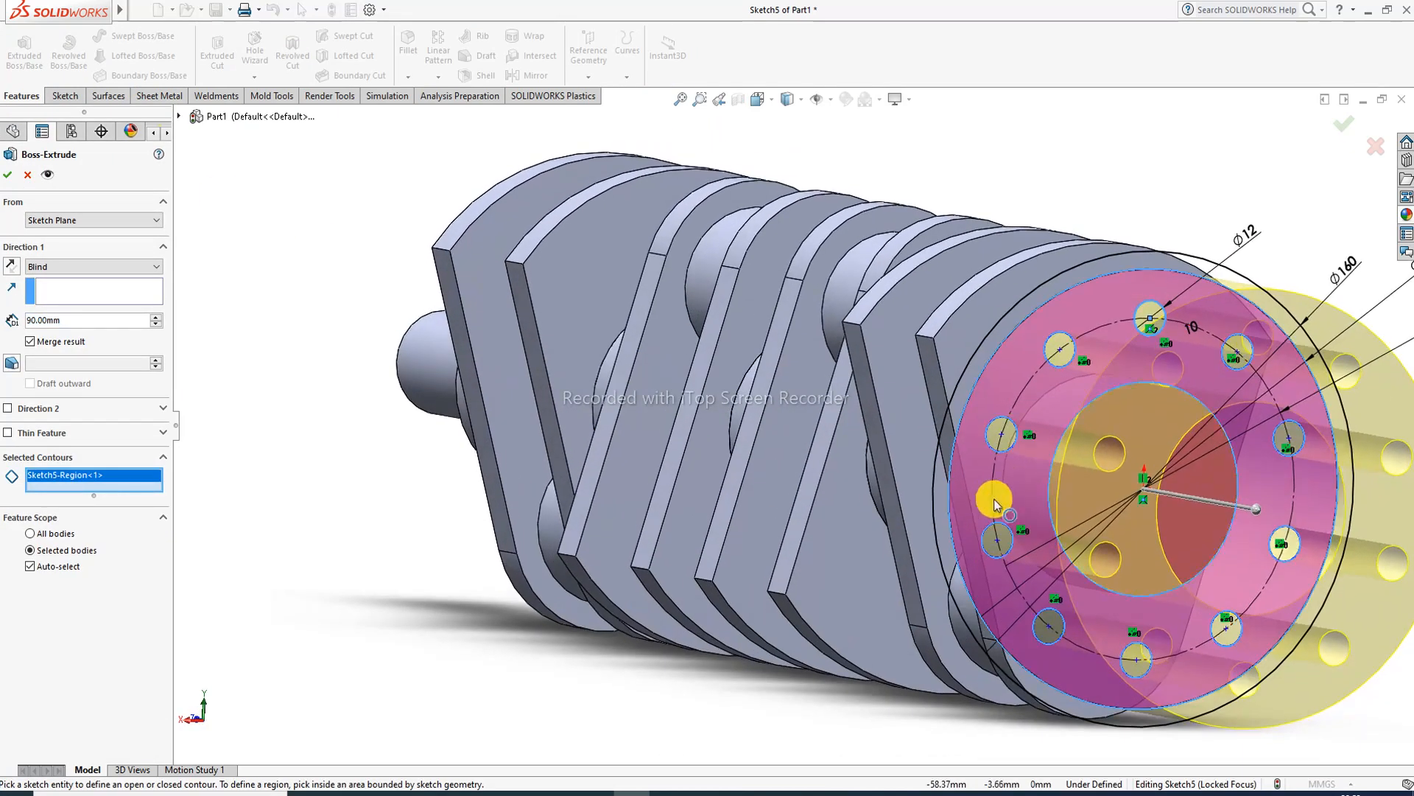
pyautogui.click(1082, 472)
pyautogui.moveTo(1086, 489); pyautogui.dragTo(1076, 461, button='middle')
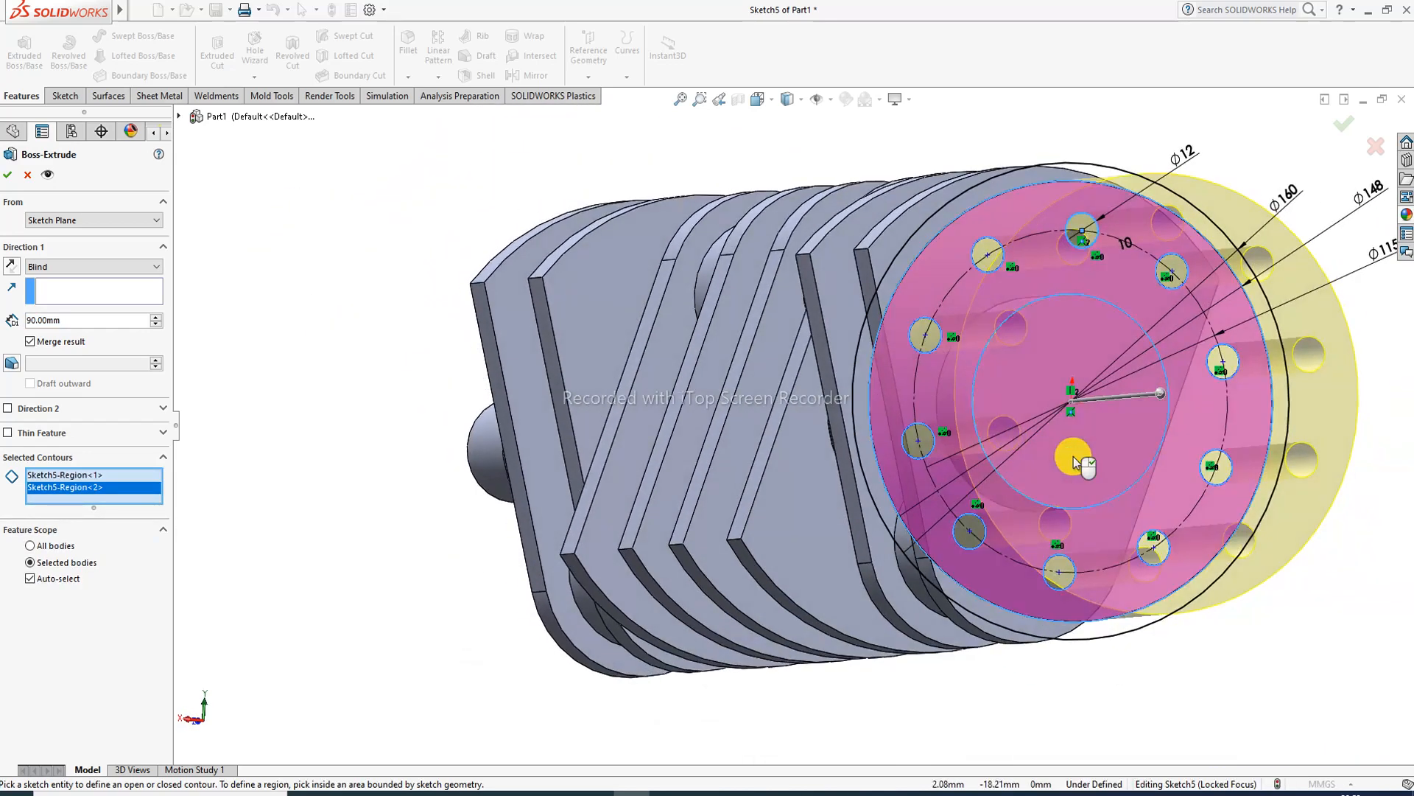
pyautogui.scroll(2, 1076, 460)
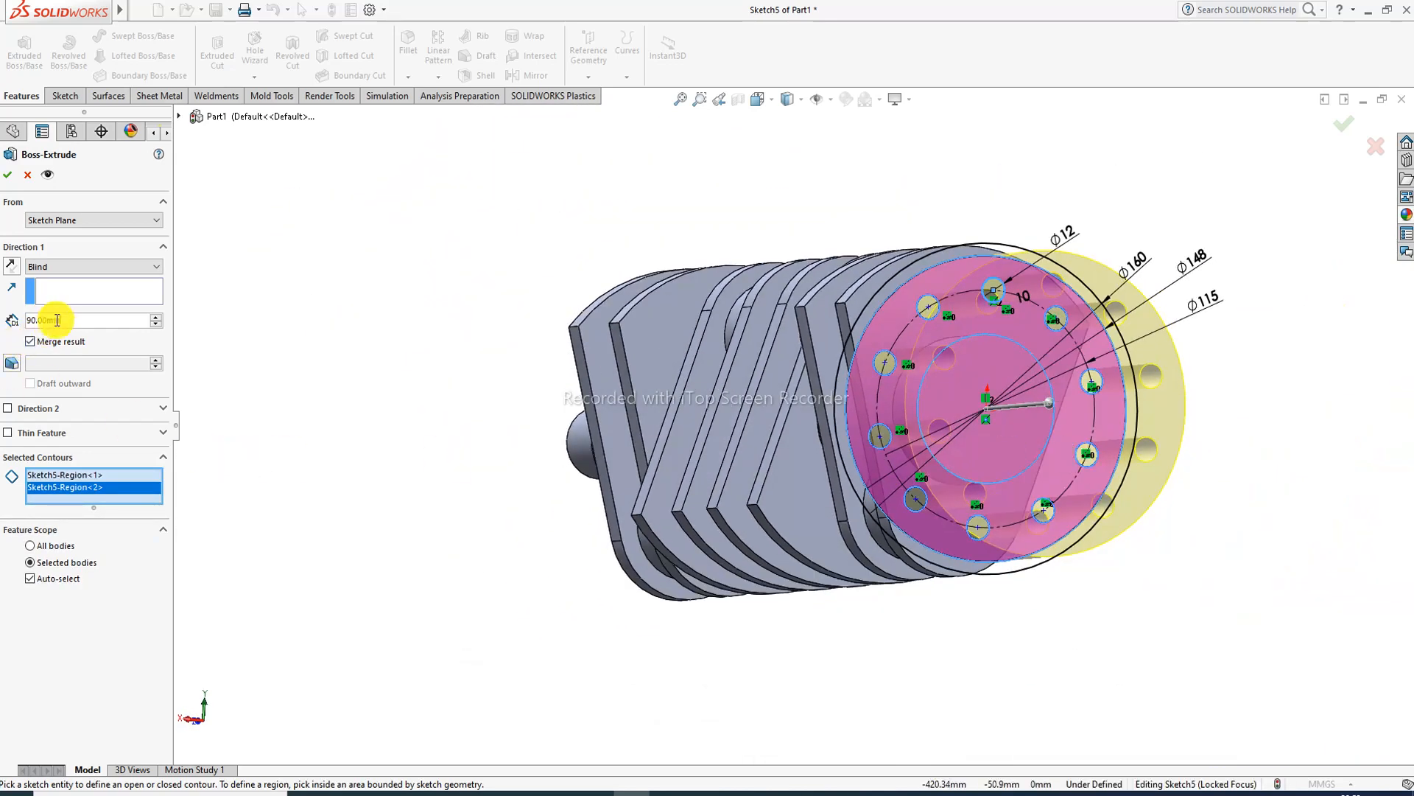
pyautogui.write('1')
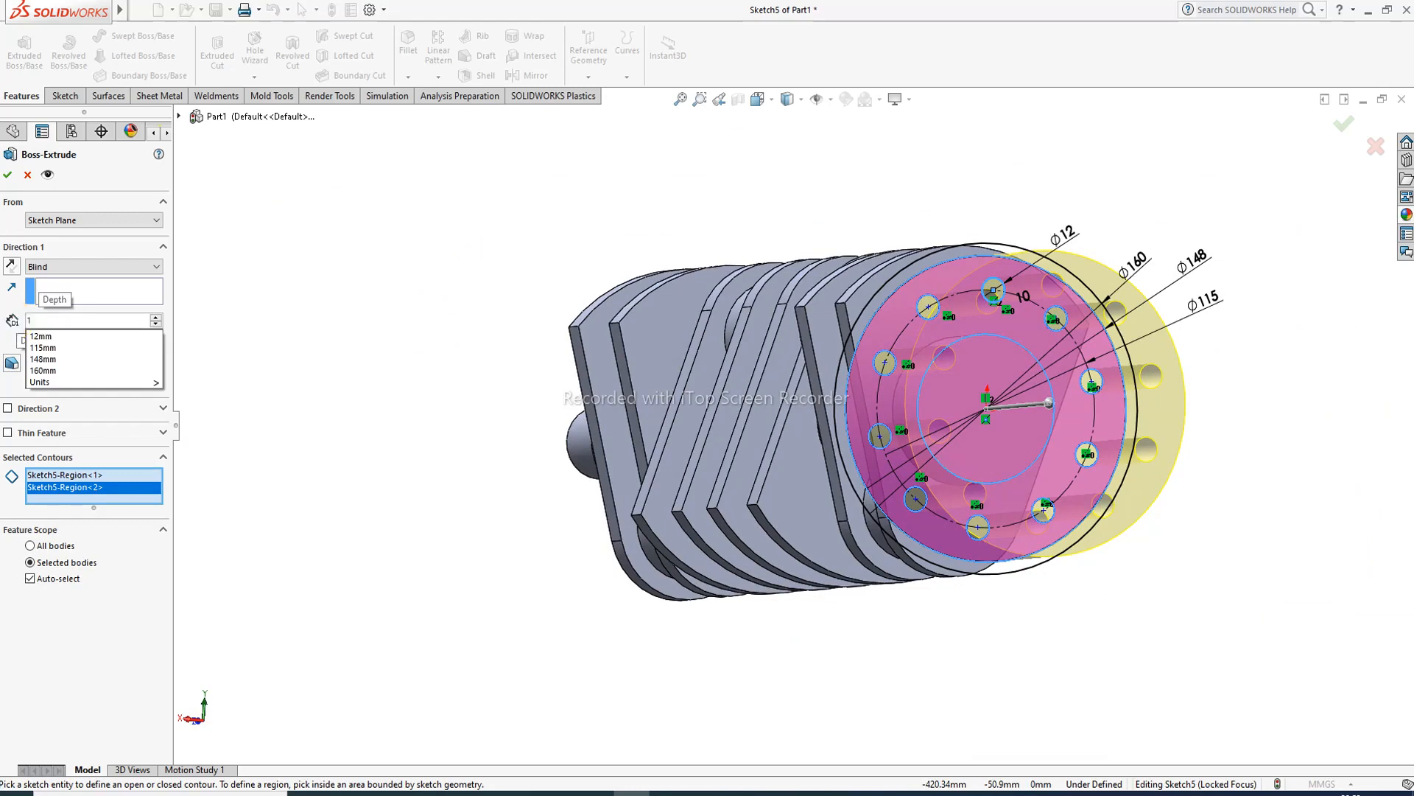
pyautogui.write('5')
pyautogui.press('Return')
pyautogui.moveTo(316, 378); pyautogui.dragTo(374, 386, button='middle')
pyautogui.click(8, 175)
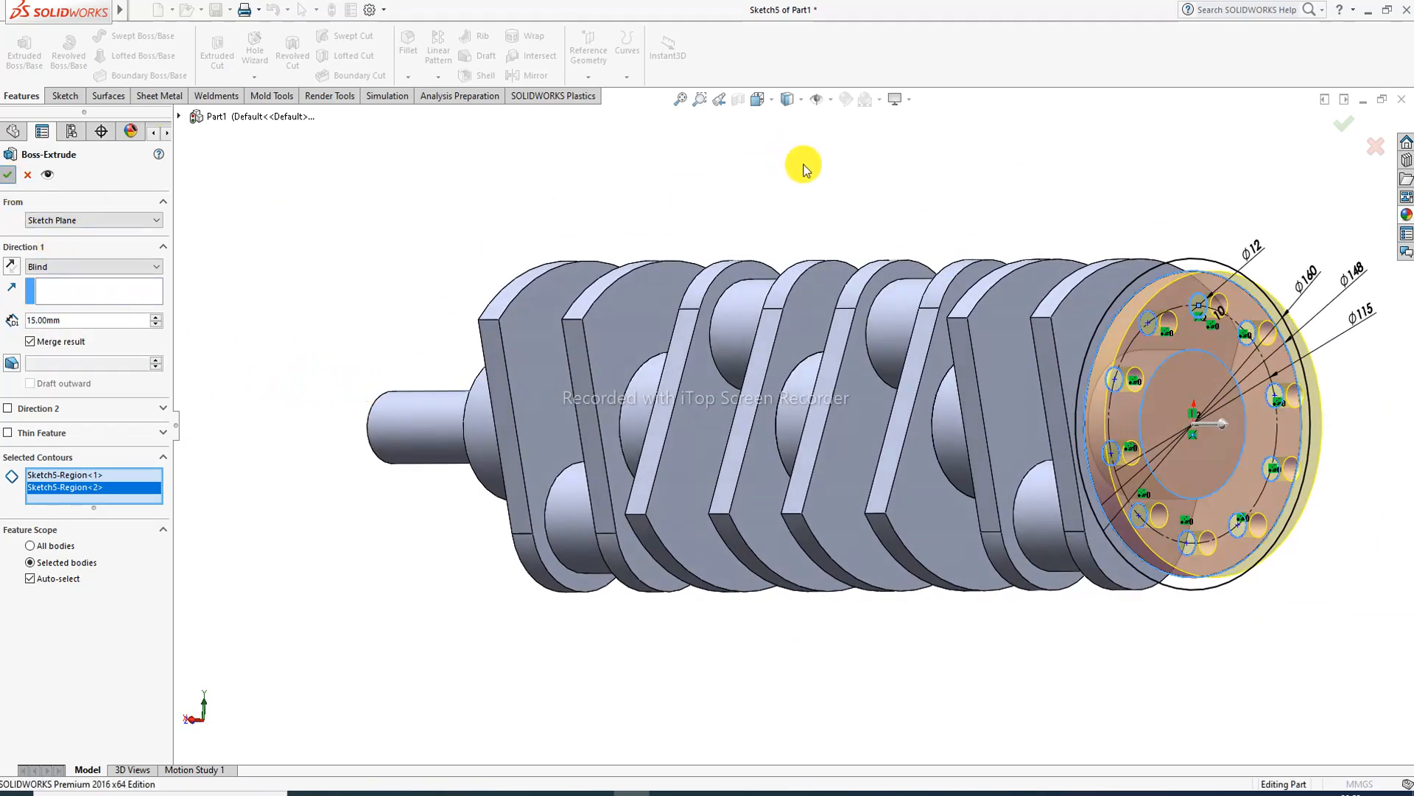
# - Check the rear-end dimensions in the PDF crankshaft drawing, and start a new sketch on the flange's outer face
pyautogui.scroll(3, 1120, 307)
pyautogui.moveTo(1083, 316)
pyautogui.mouseDown(button='middle')
pyautogui.moveTo(953, 405)
pyautogui.moveTo(1074, 307)
pyautogui.mouseUp(button='middle')
pyautogui.click(380, 792)
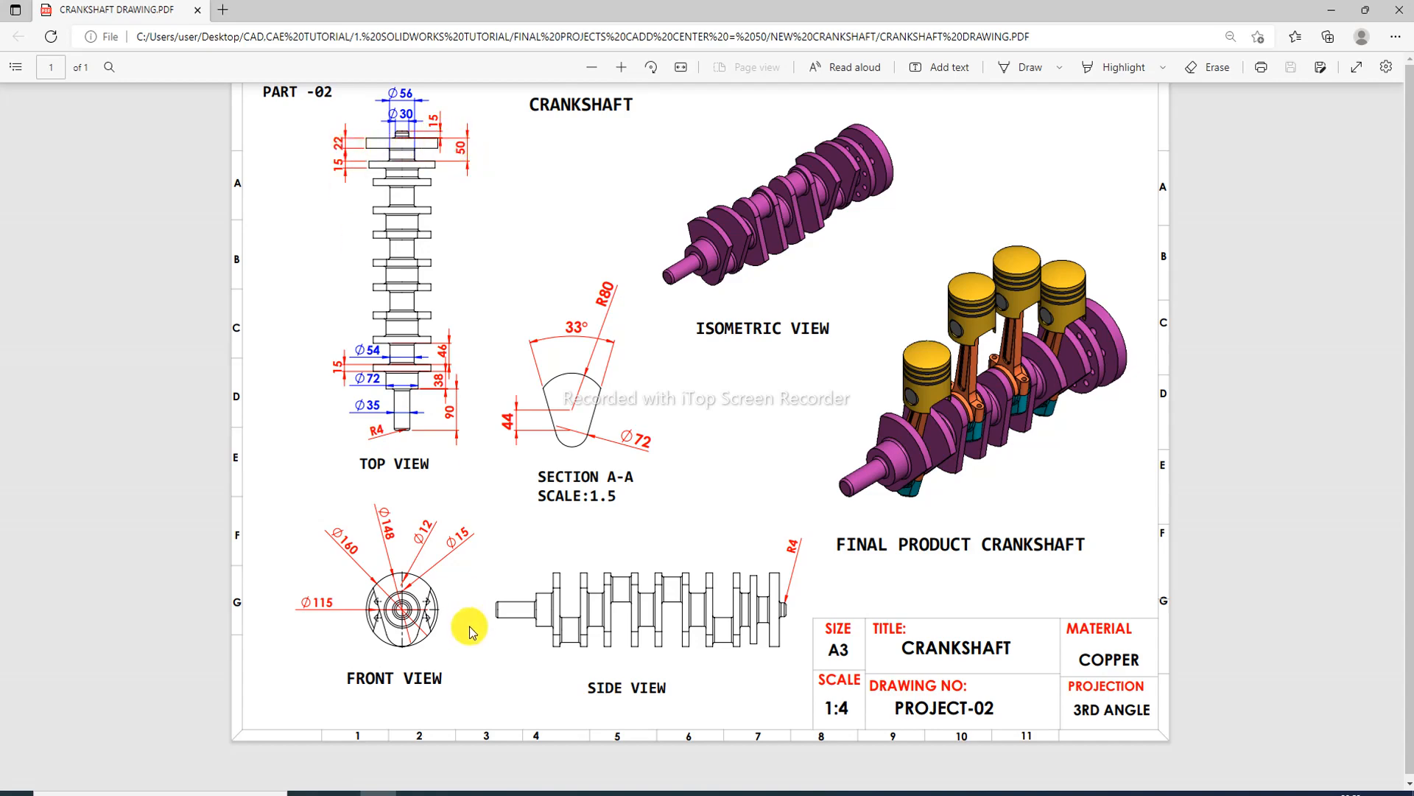
pyautogui.moveTo(380, 788)
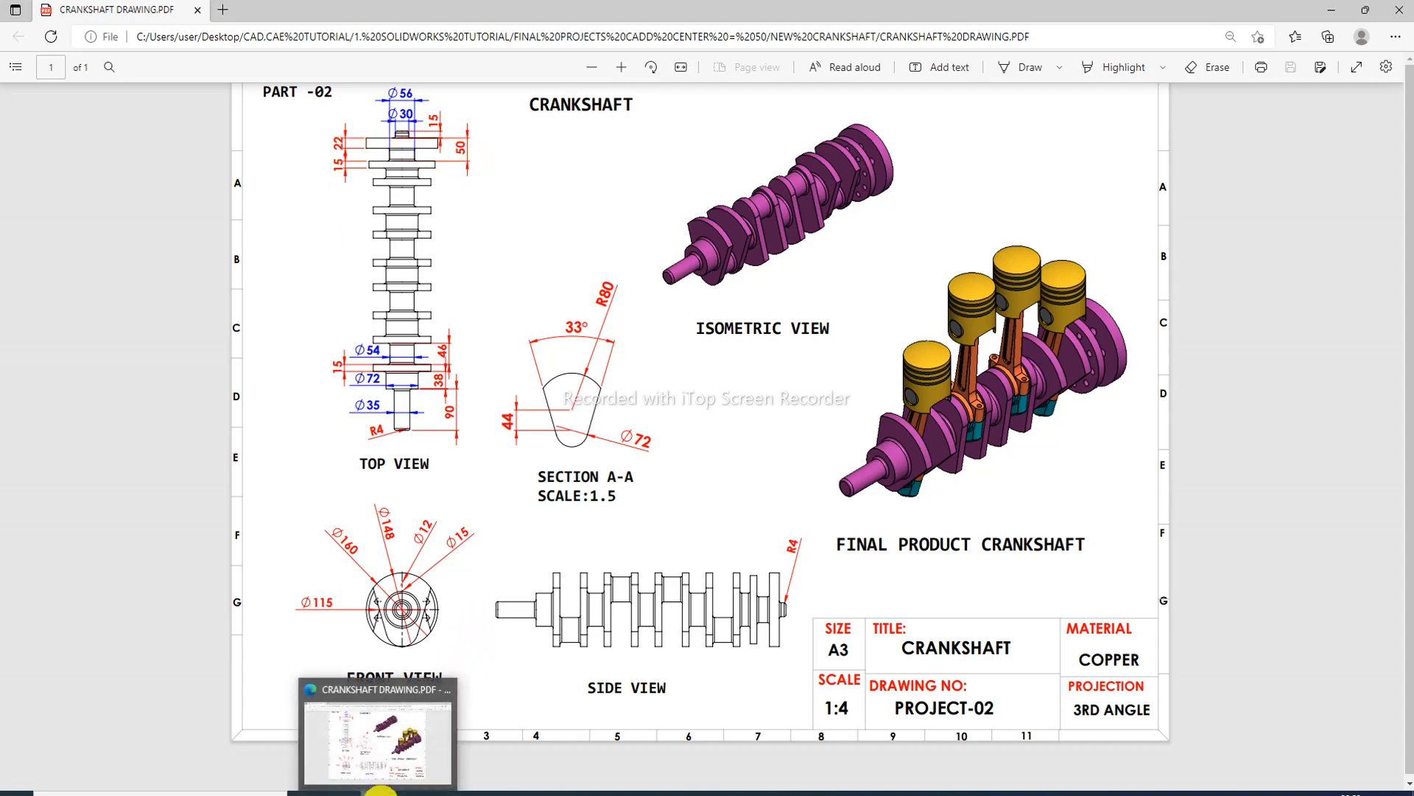
pyautogui.click(442, 729)
pyautogui.click(1051, 391)
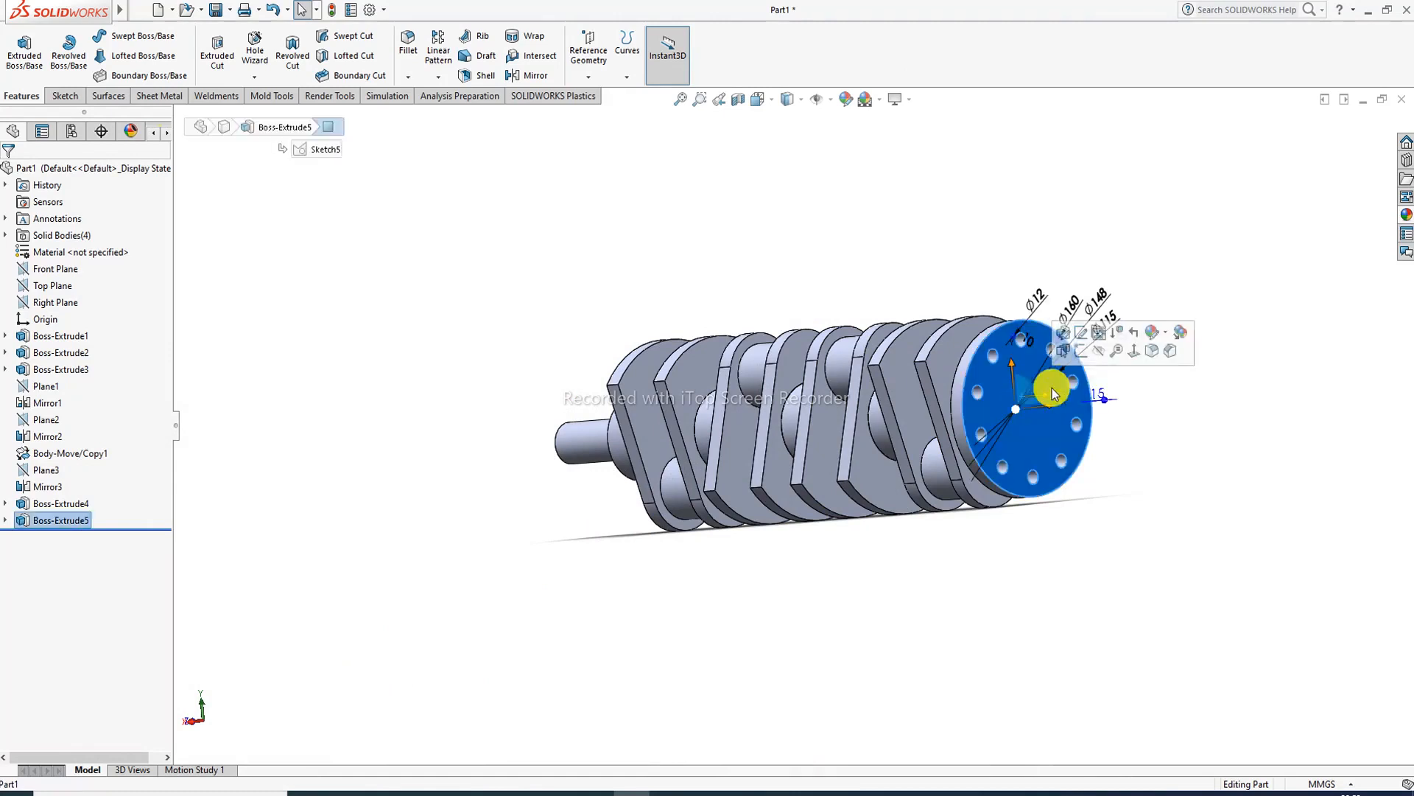
pyautogui.click(1080, 354)
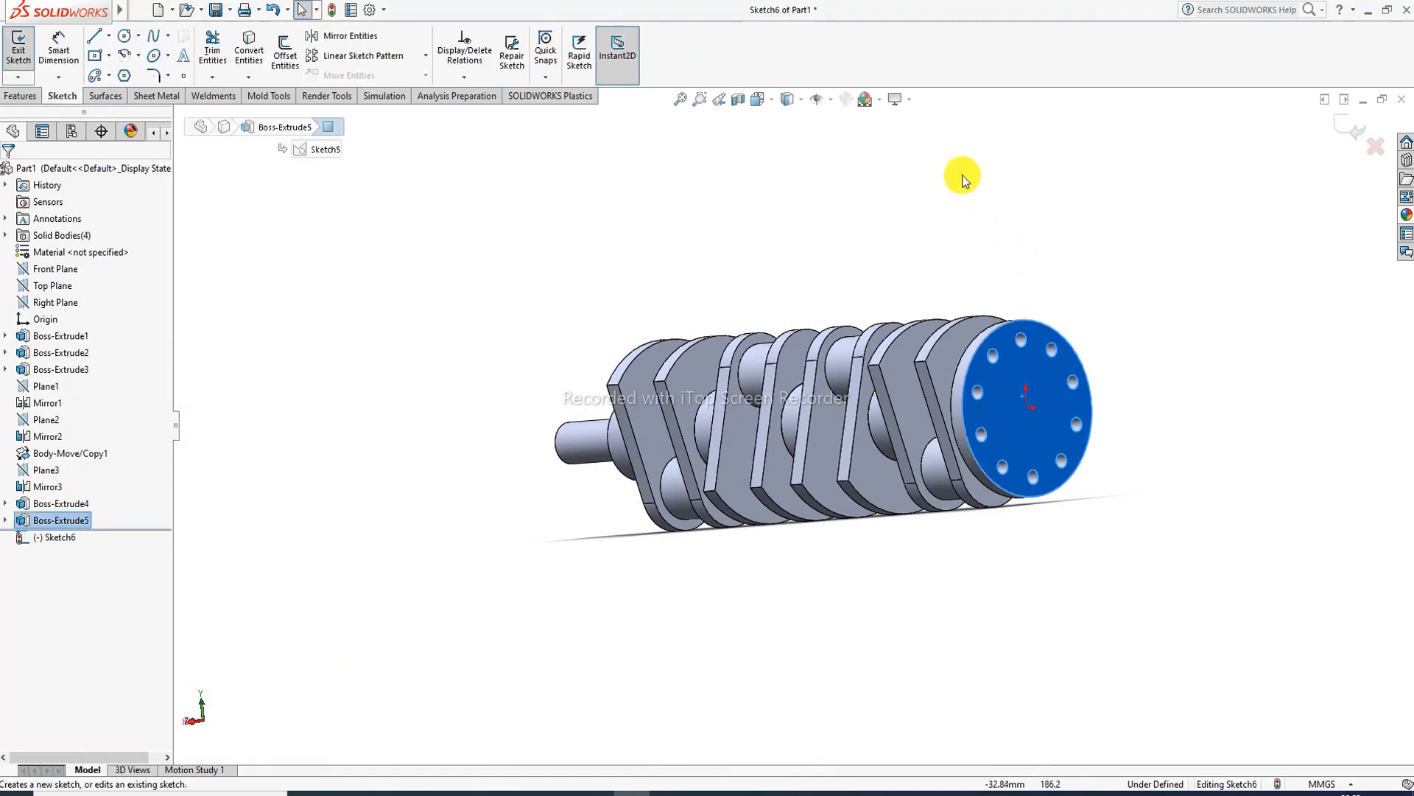
pyautogui.click(774, 102)
pyautogui.click(845, 187)
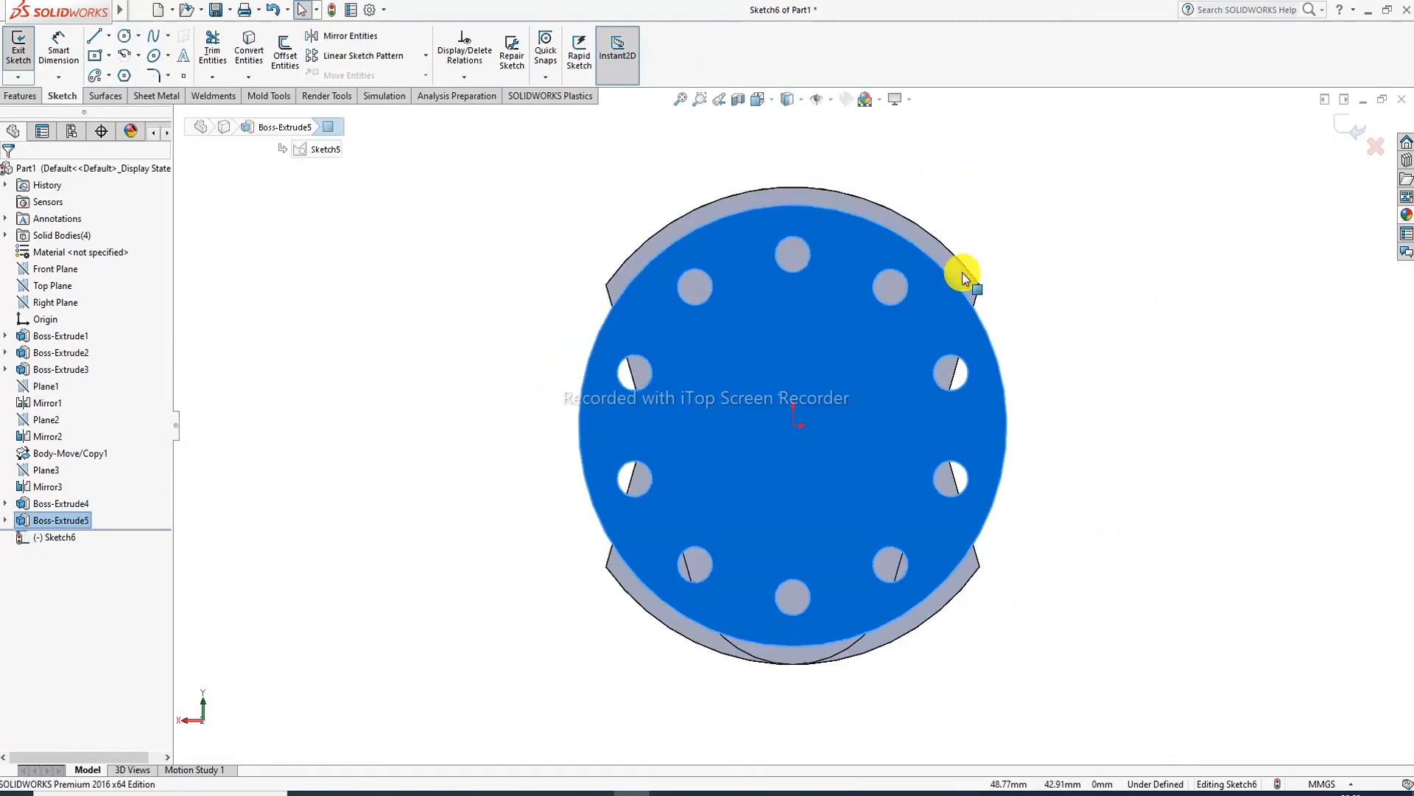
# - Sketch a circle about 52 mm in diameter centred on the origin of the flange face
pyautogui.click(123, 37)
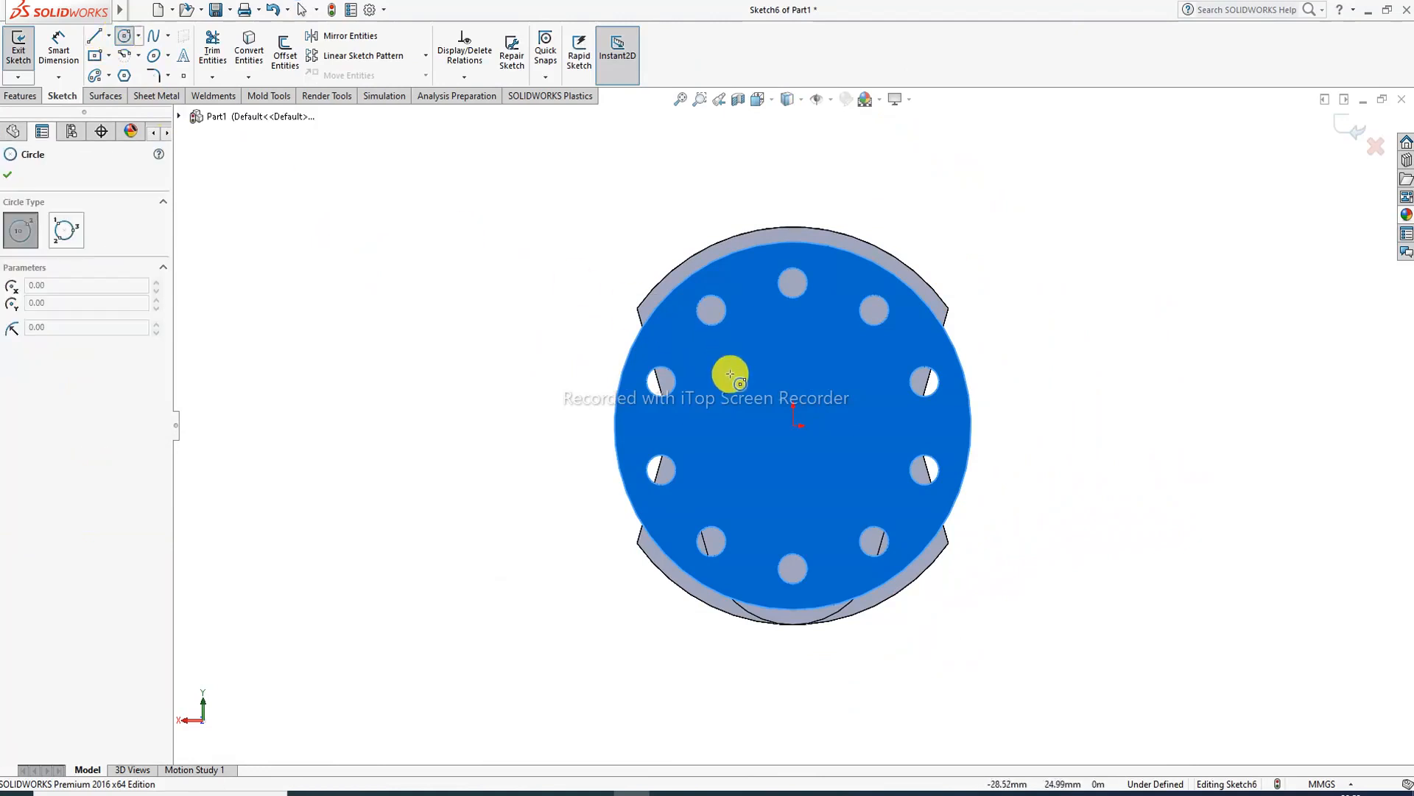
pyautogui.click(793, 428)
pyautogui.click(821, 372)
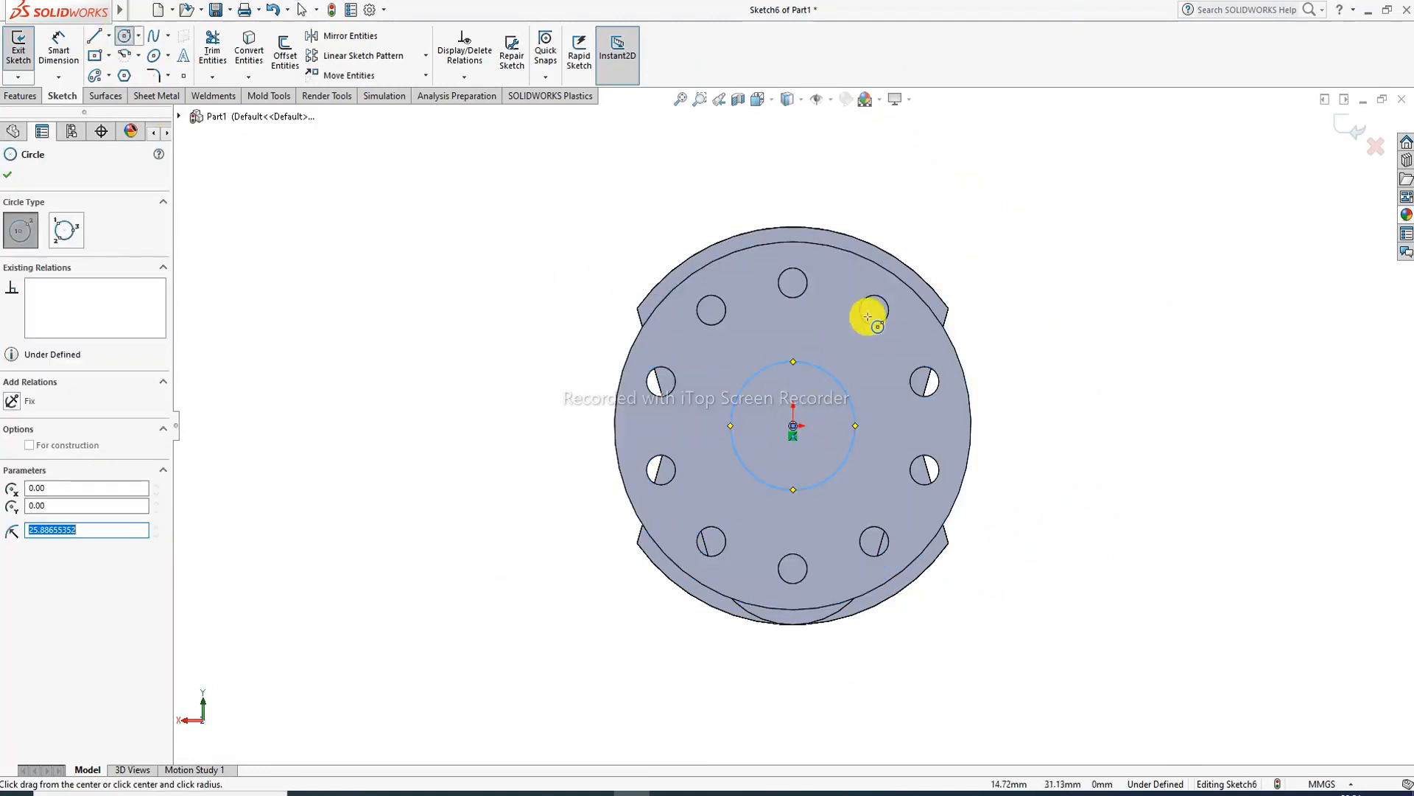
pyautogui.rightClick(973, 243)
pyautogui.click(1000, 251)
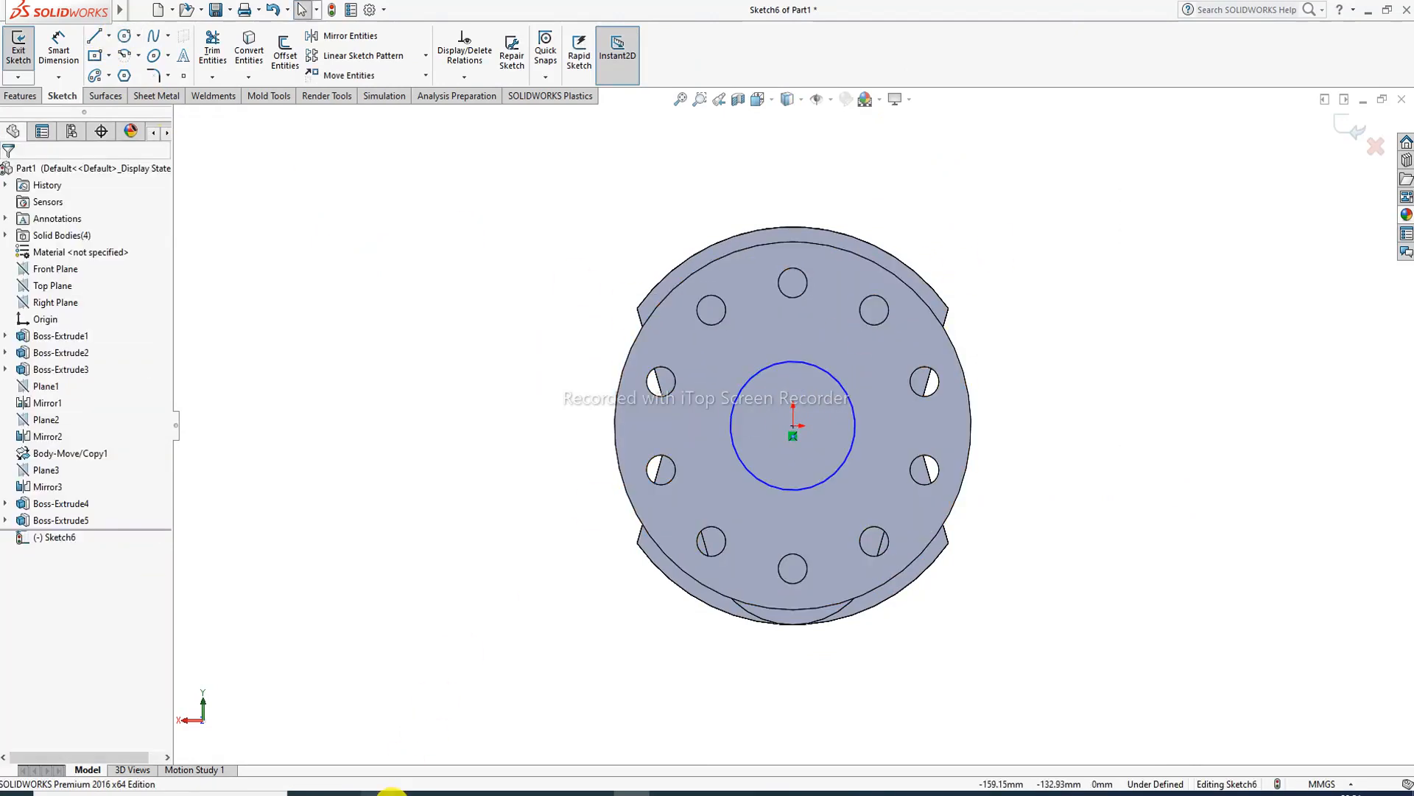
# - Look up the rear journal's diameter in the PDF drawing and dimension the circle to 56 mm
pyautogui.click(378, 792)
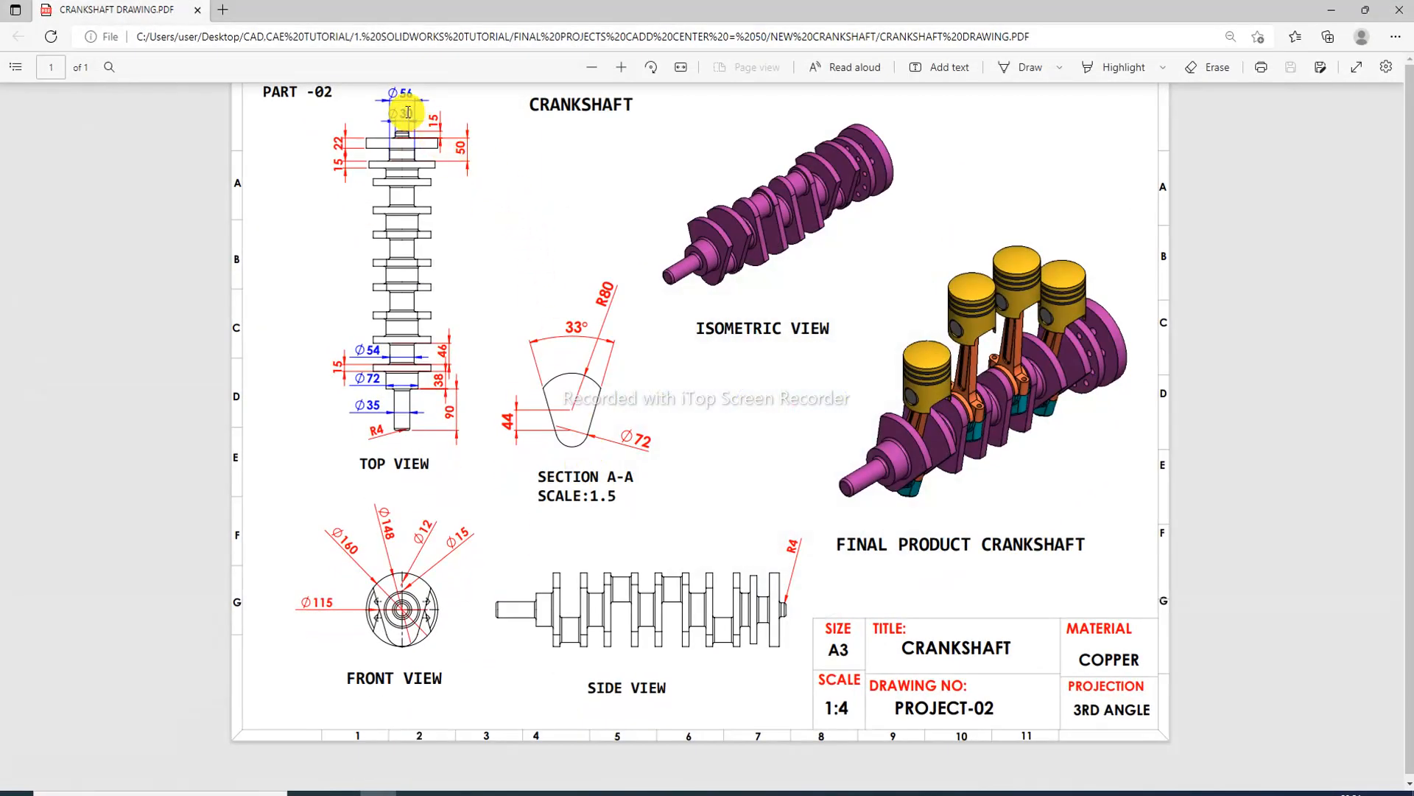
pyautogui.click(375, 792)
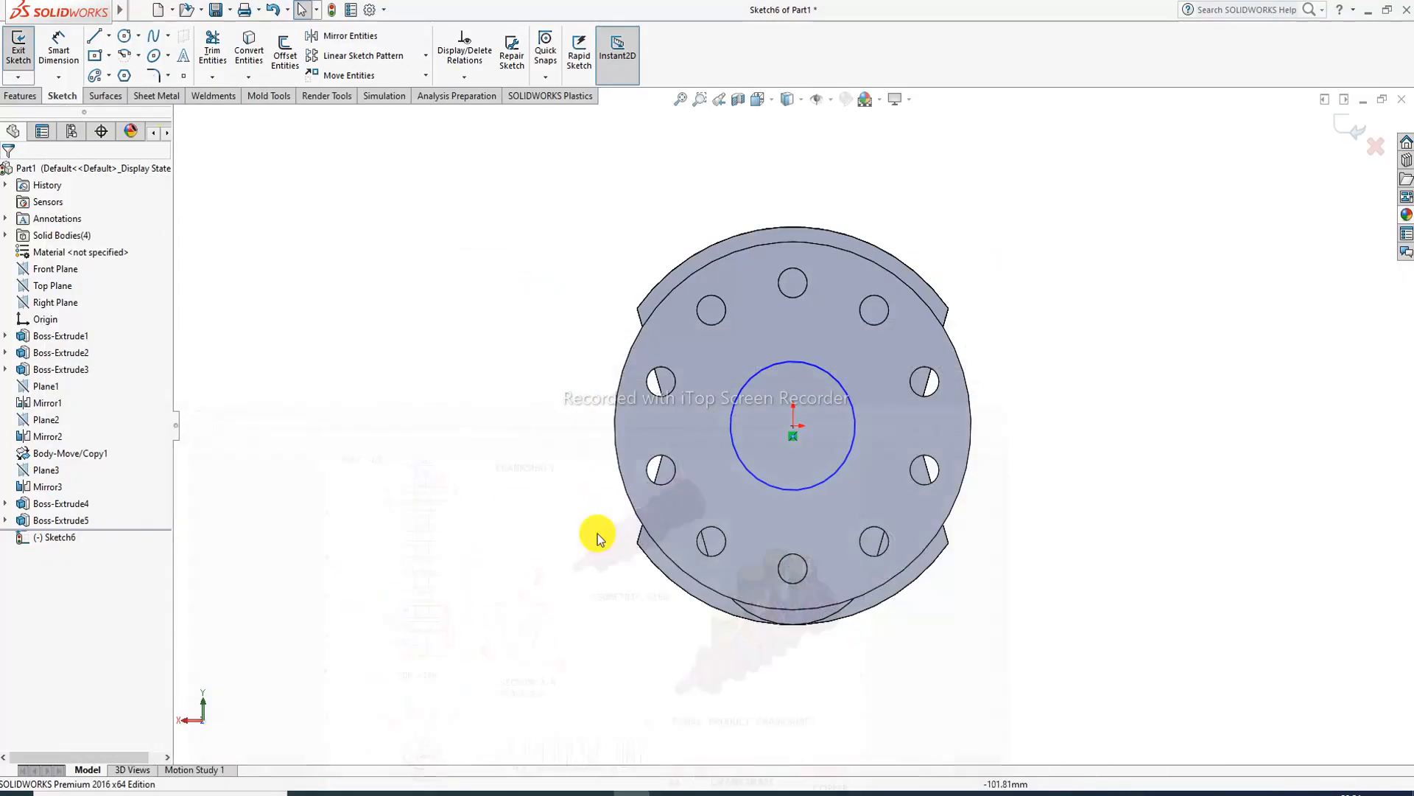
pyautogui.click(59, 50)
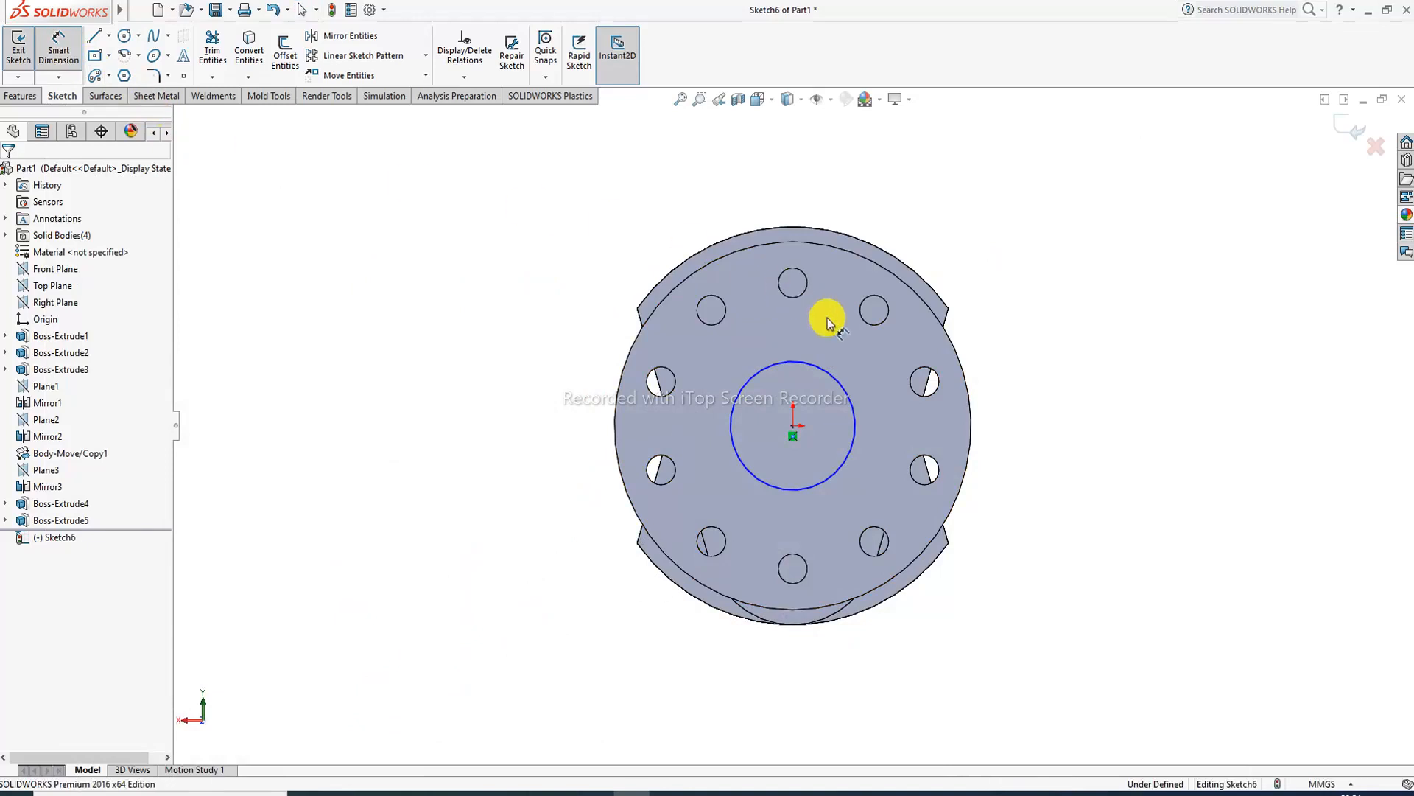
pyautogui.click(827, 373)
pyautogui.click(962, 263)
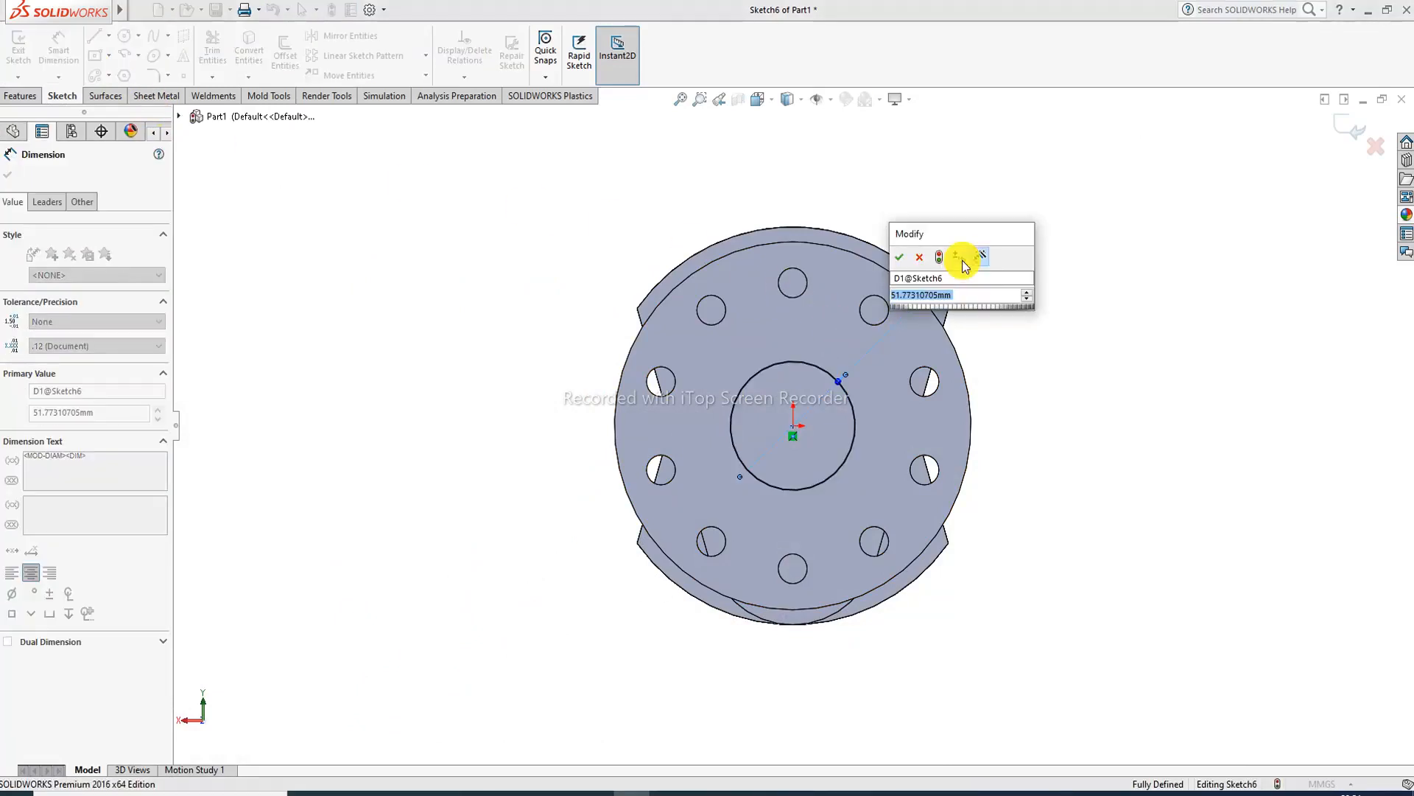
pyautogui.write('56')
pyautogui.press('Return')
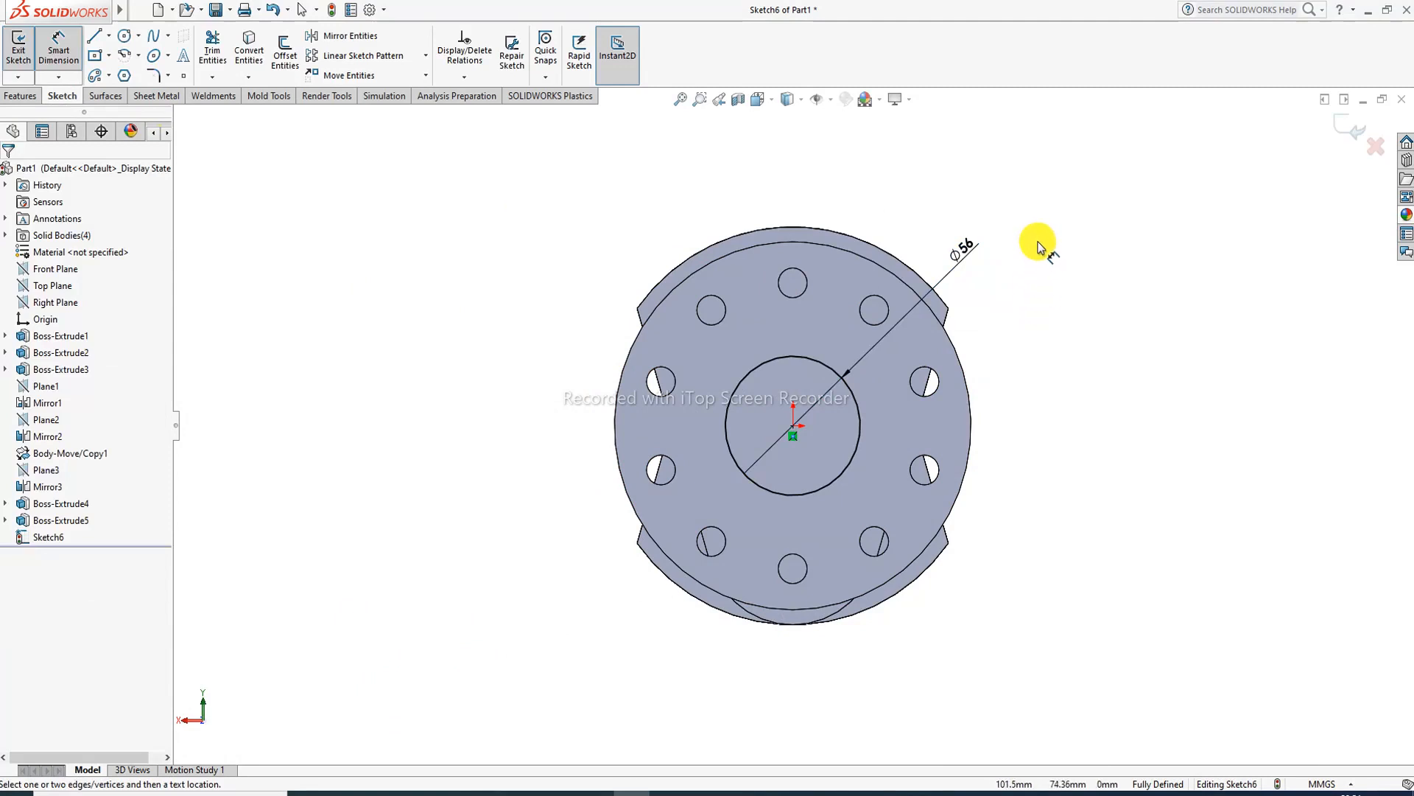
pyautogui.rightClick(1009, 254)
pyautogui.click(1047, 214)
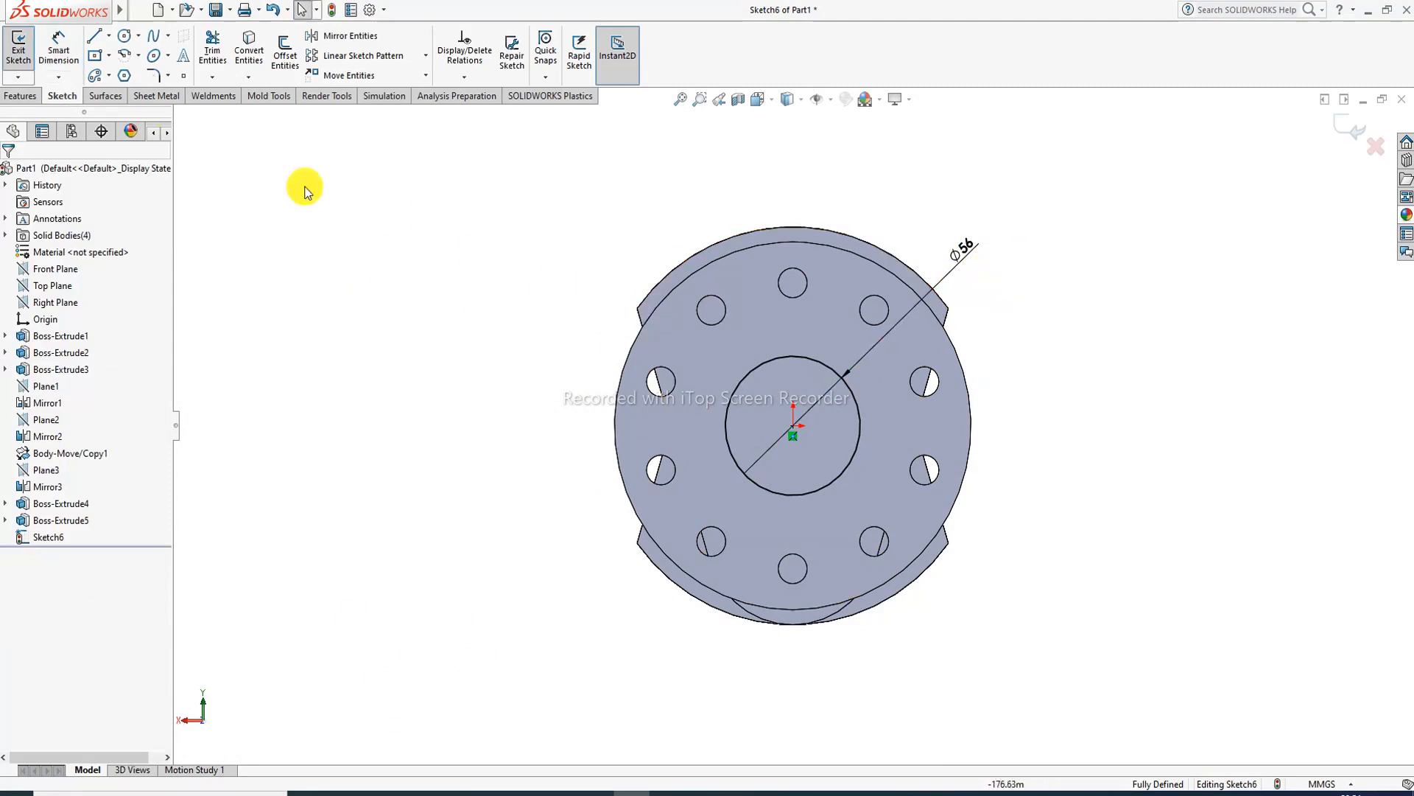
# - Extrude the 56 mm circle 28 mm outward from the flange face as a blind boss, merging the result
pyautogui.click(16, 96)
pyautogui.click(25, 52)
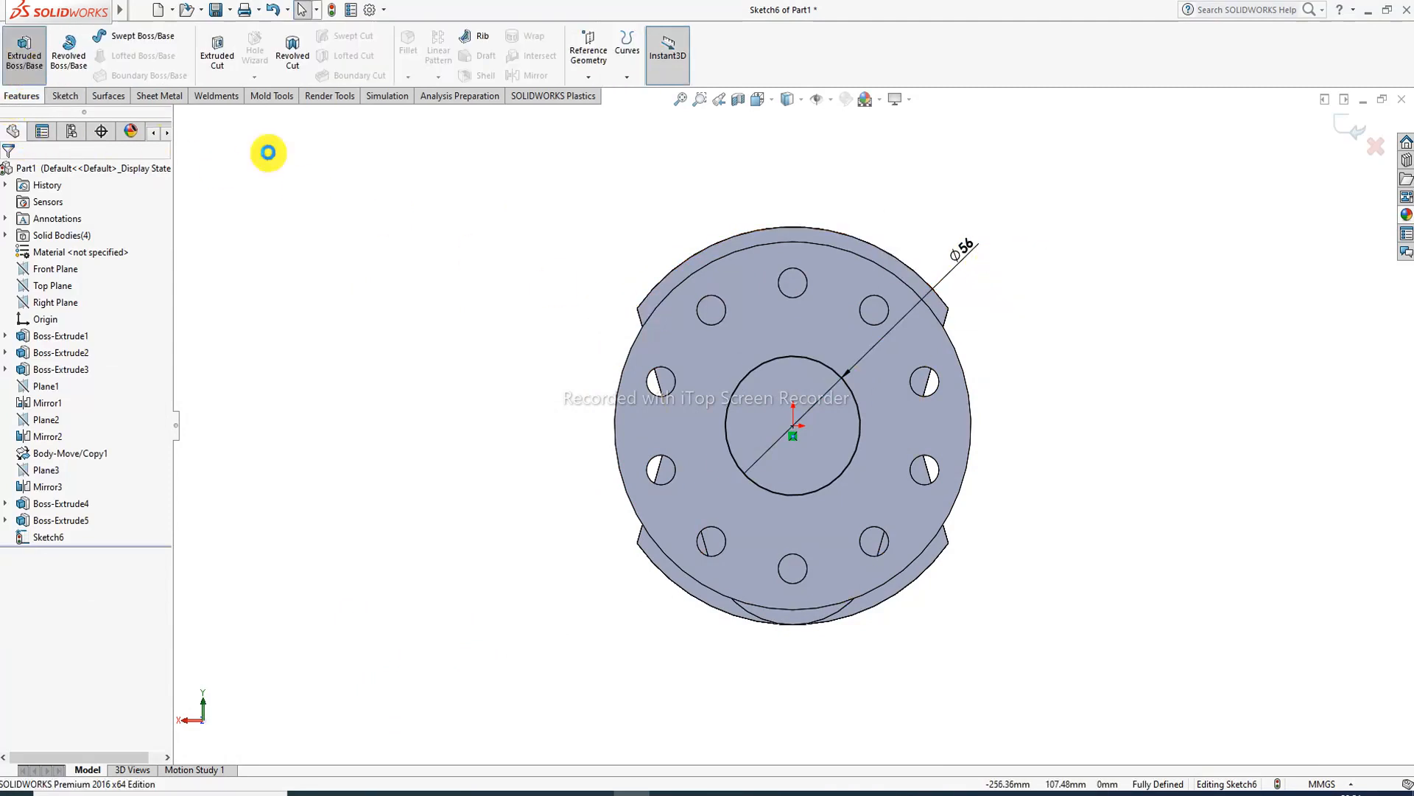
pyautogui.moveTo(587, 344); pyautogui.dragTo(675, 382, button='middle')
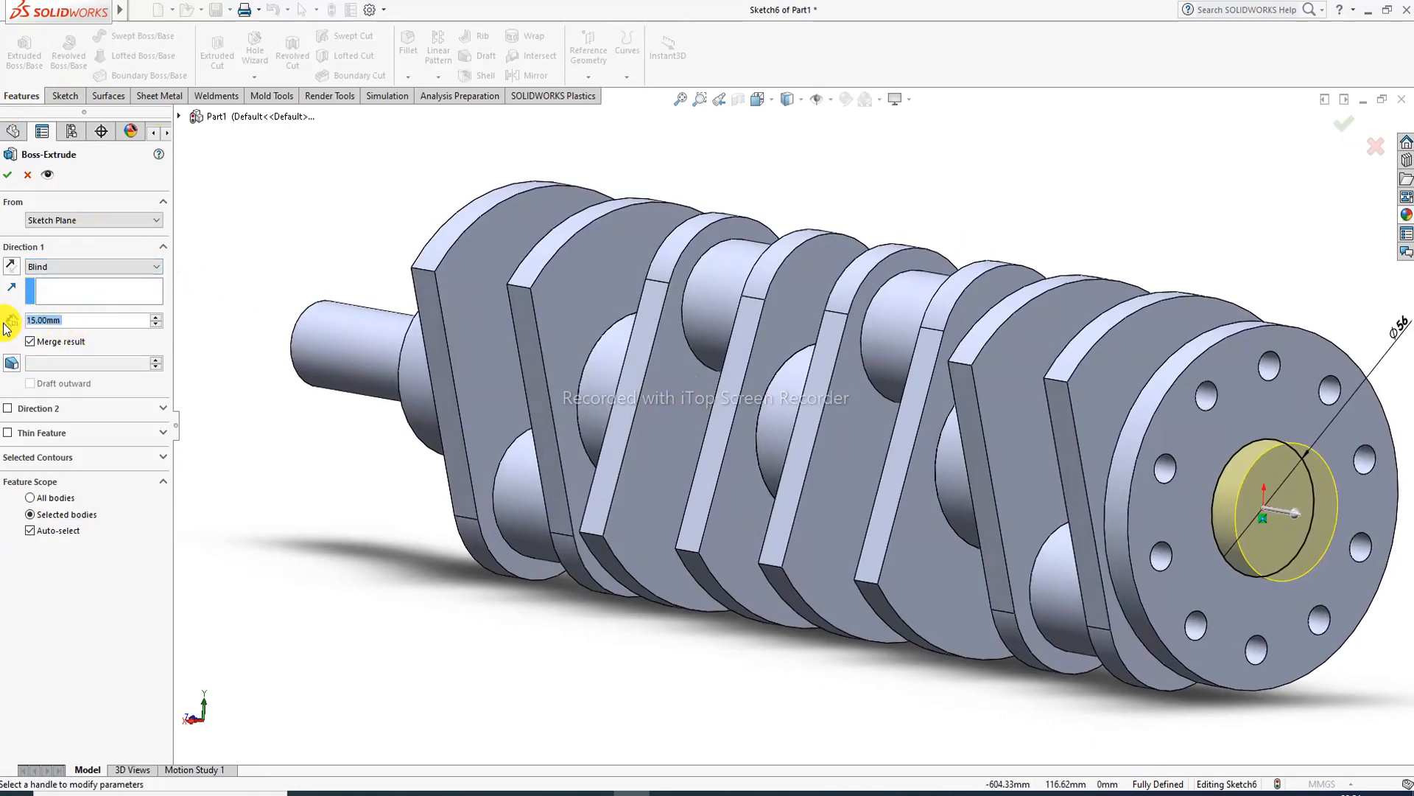
pyautogui.write('28')
pyautogui.press('Return')
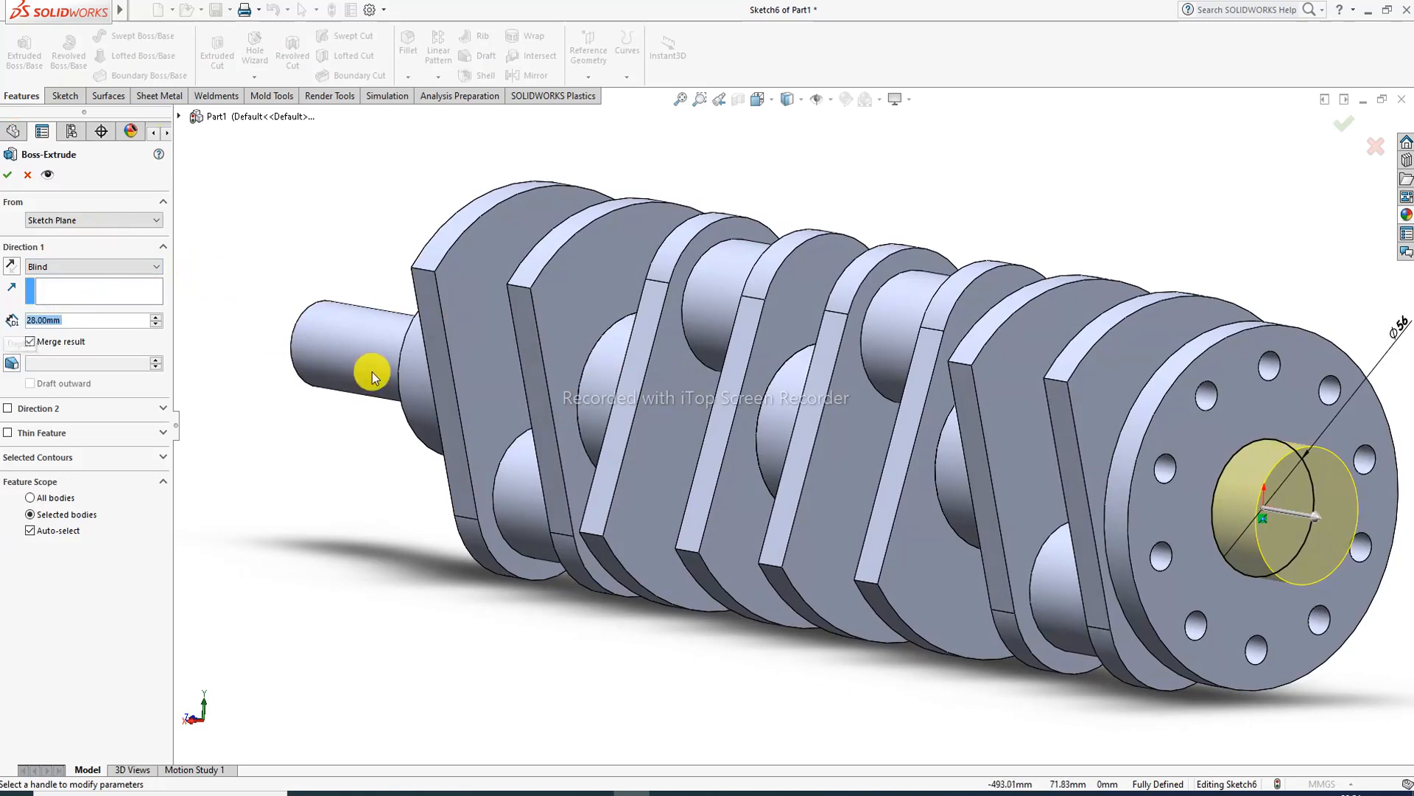
pyautogui.scroll(3, 791, 412)
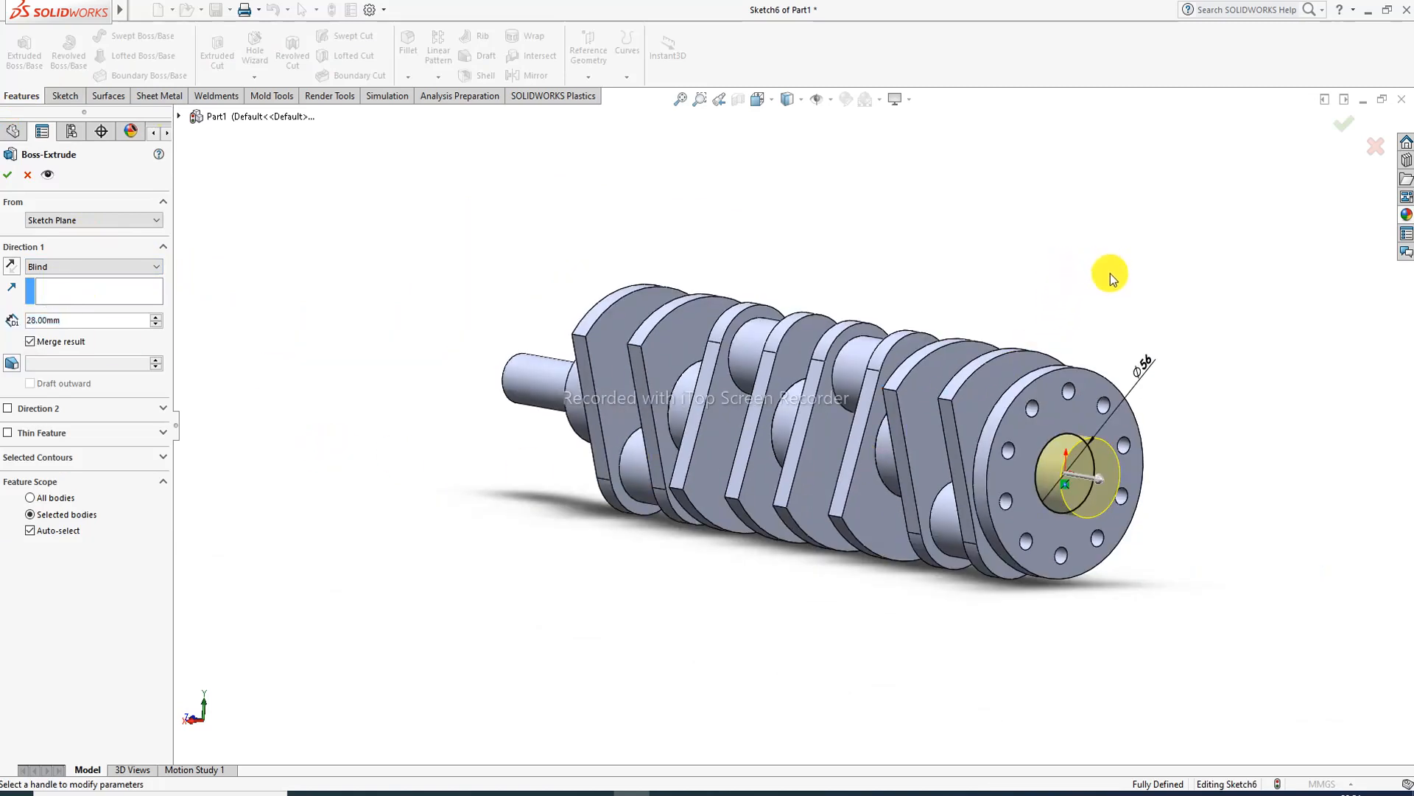
pyautogui.click(11, 175)
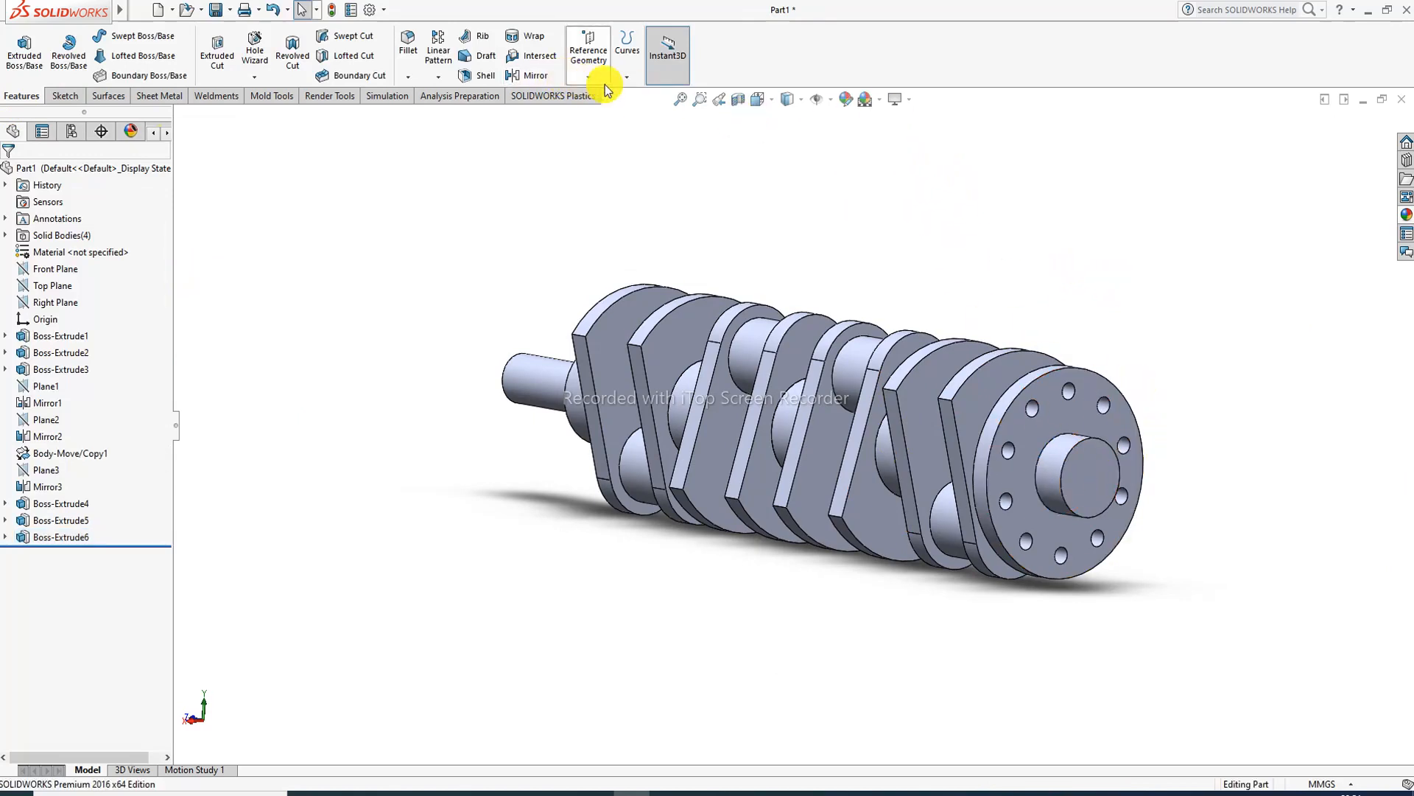
# - Start a sketch on the end face of the 56 mm boss and draw an origin-centred circle about 171 mm in diameter
pyautogui.click(1100, 474)
pyautogui.click(1138, 407)
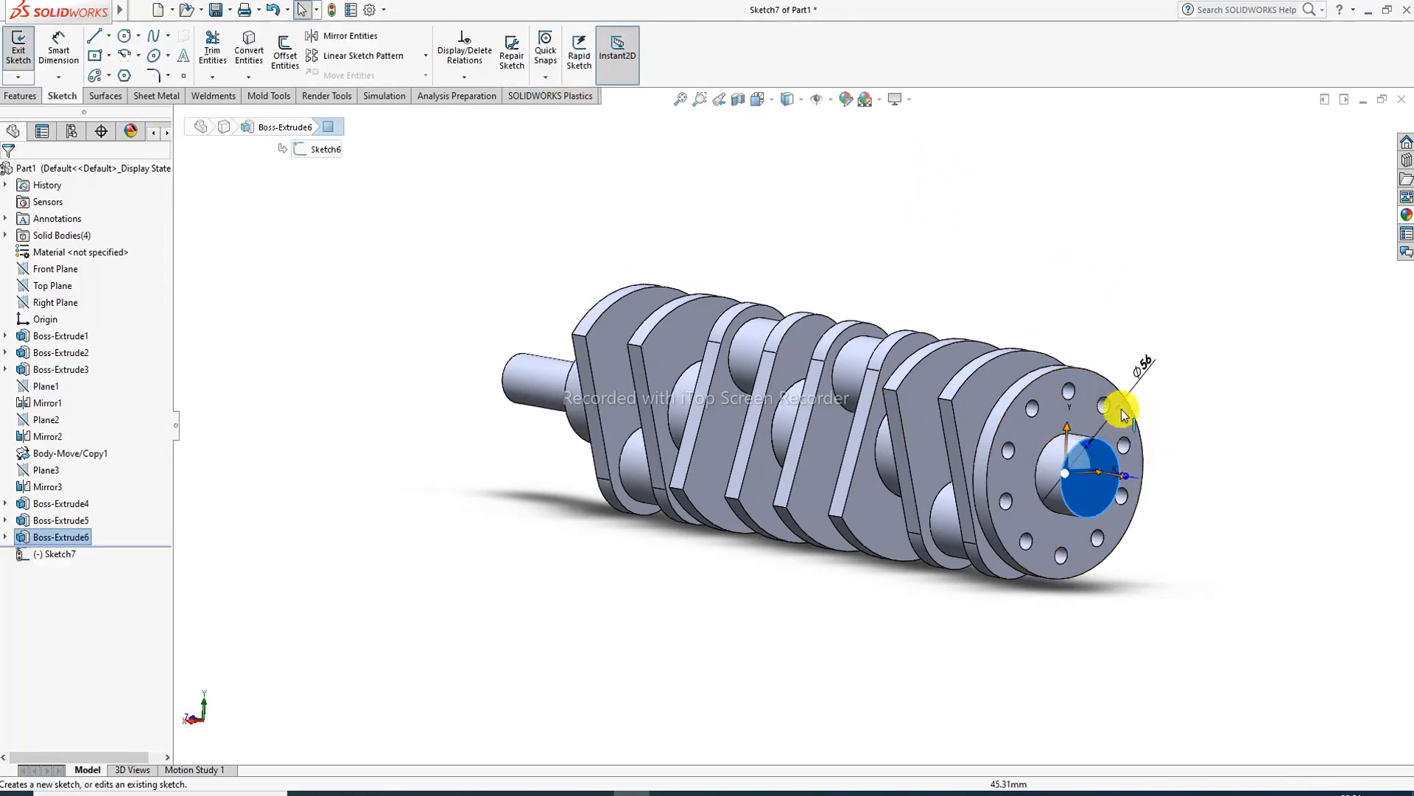
pyautogui.click(772, 103)
pyautogui.click(846, 180)
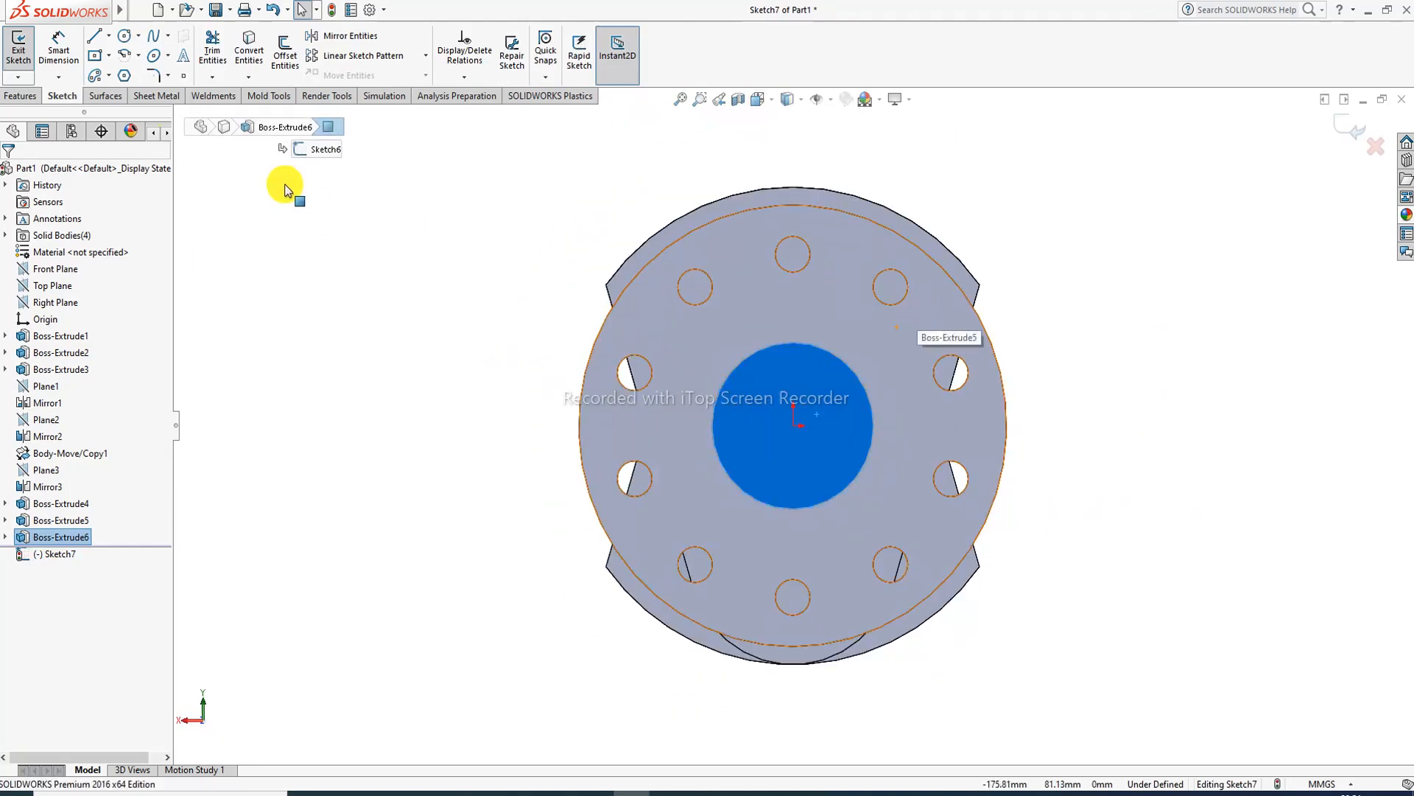
pyautogui.click(127, 36)
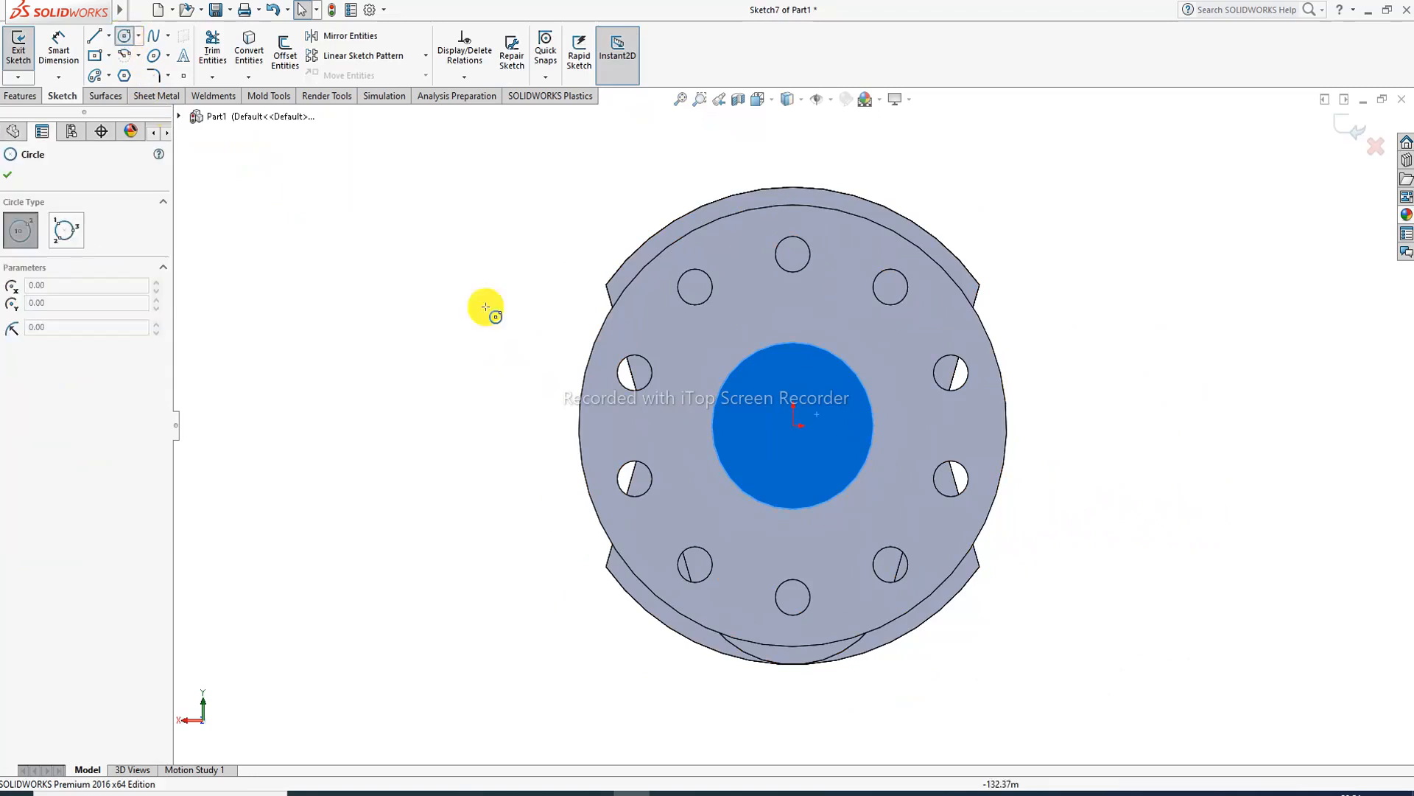
pyautogui.click(793, 428)
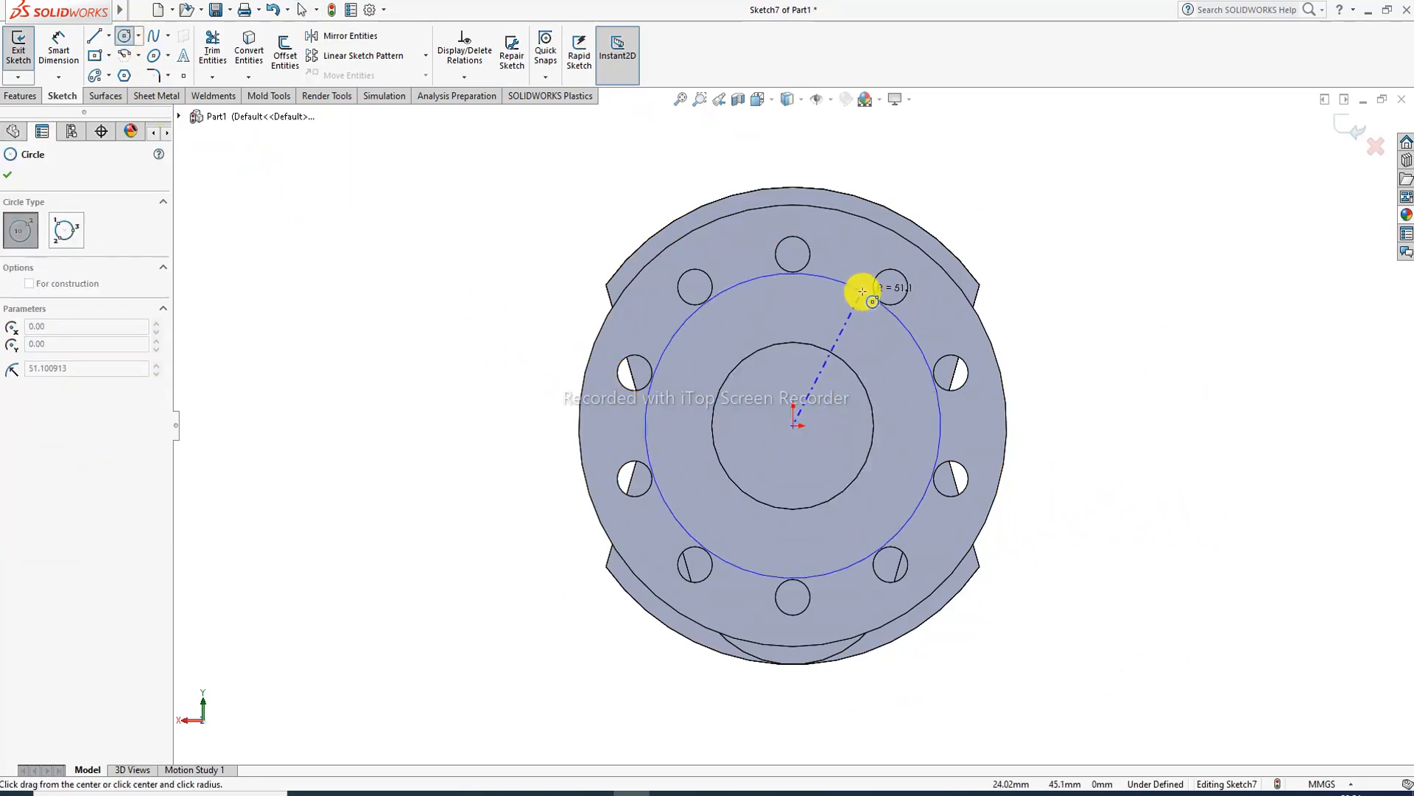
pyautogui.click(913, 221)
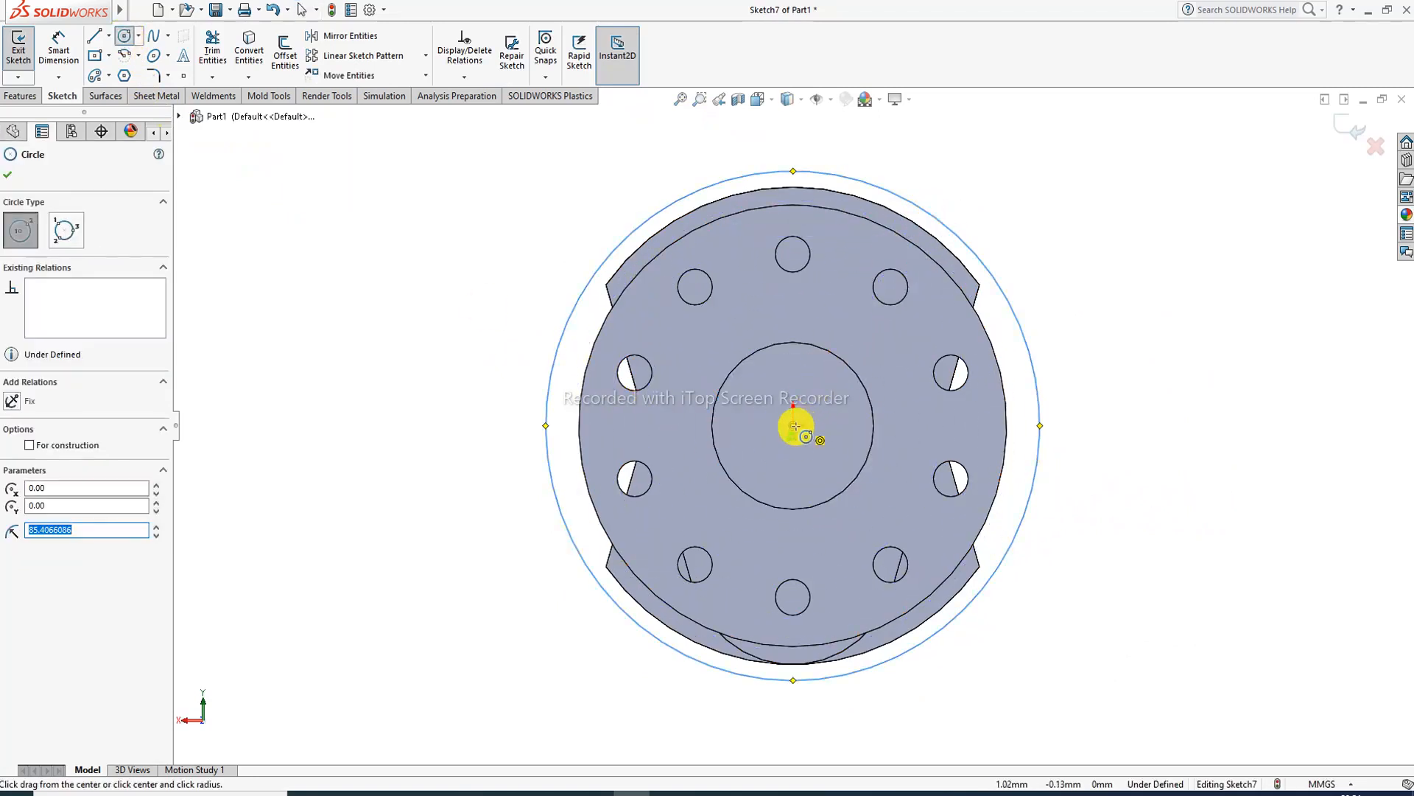
# - Add two more circles centred on the origin, about 137 mm and 83 mm in diameter
pyautogui.click(795, 426)
pyautogui.click(893, 249)
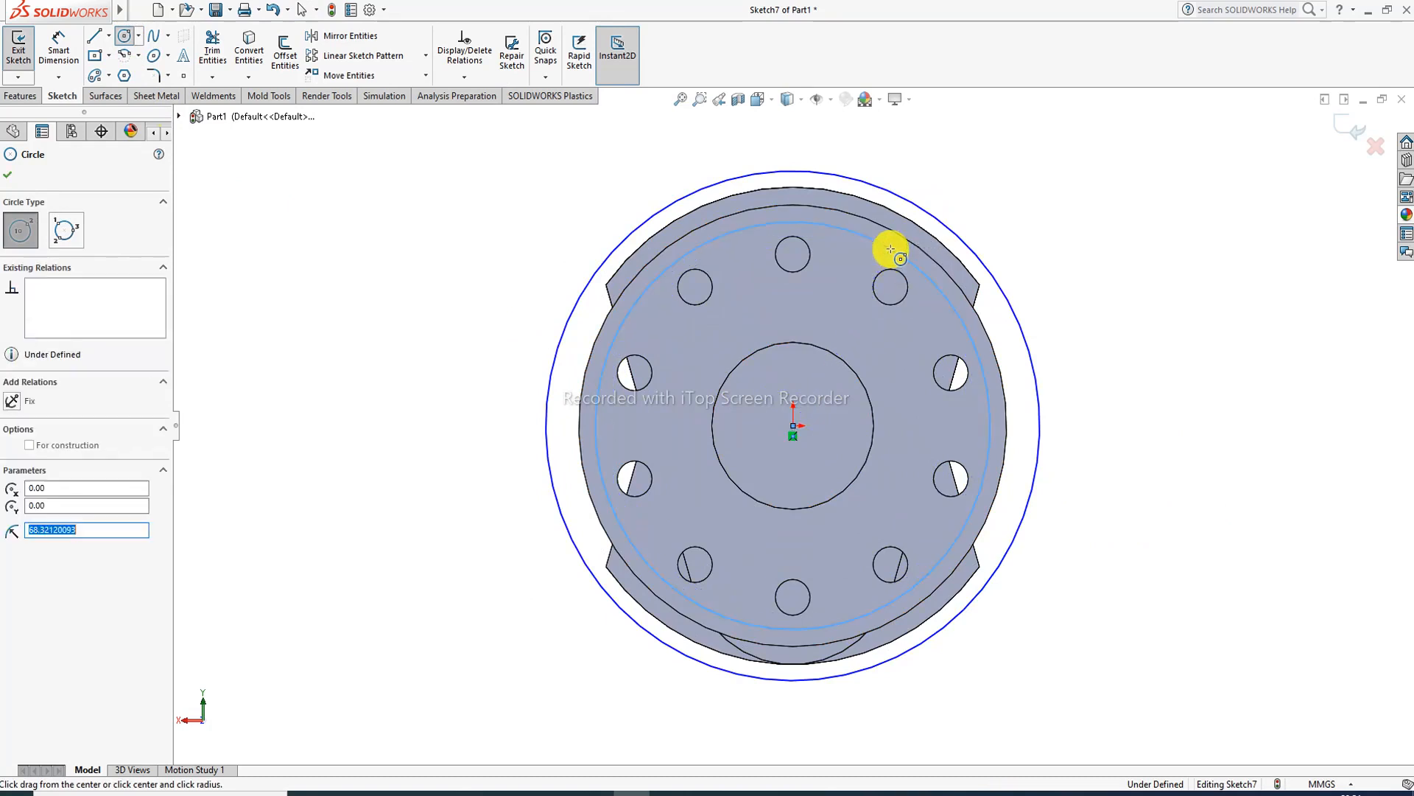
pyautogui.click(792, 426)
pyautogui.click(856, 321)
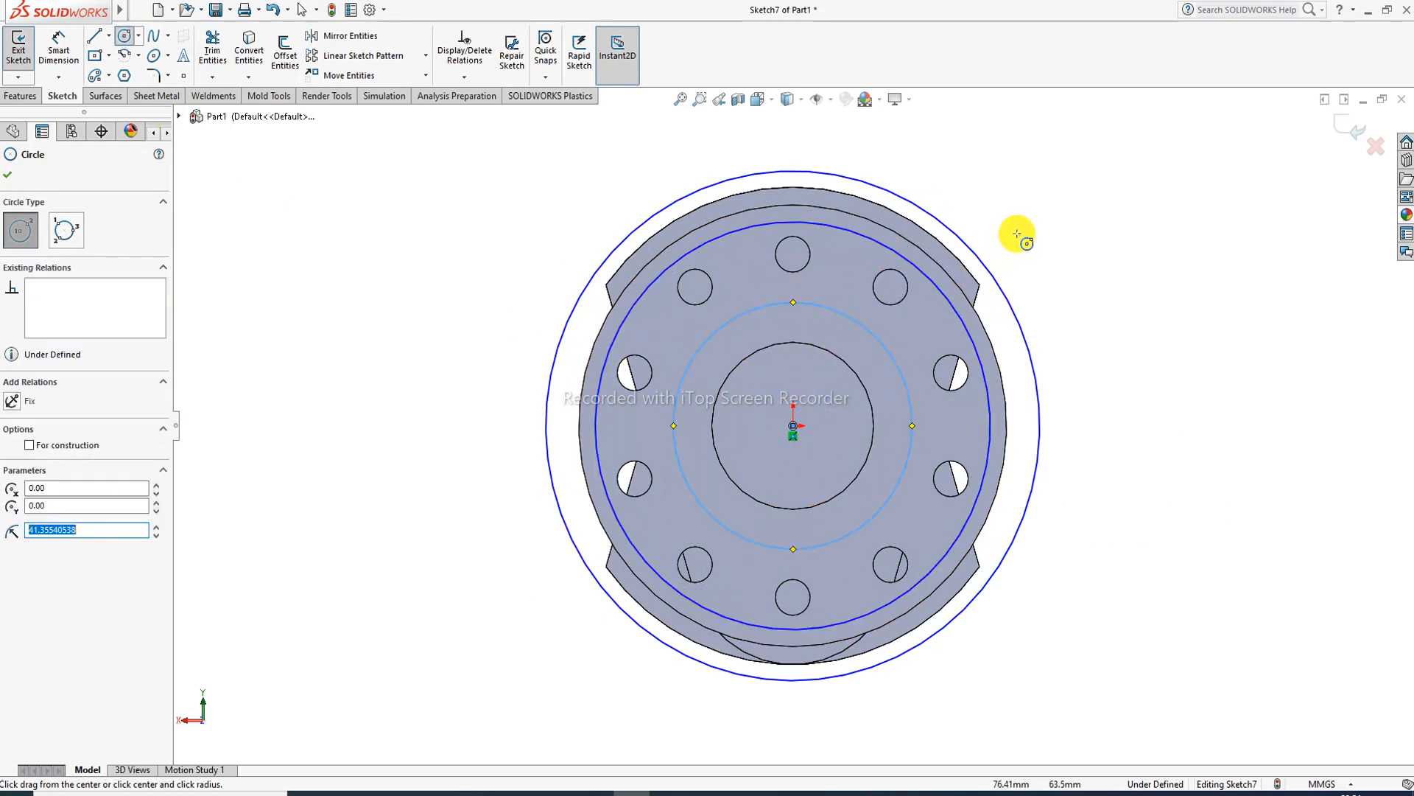
pyautogui.rightClick(1023, 232)
pyautogui.click(1058, 245)
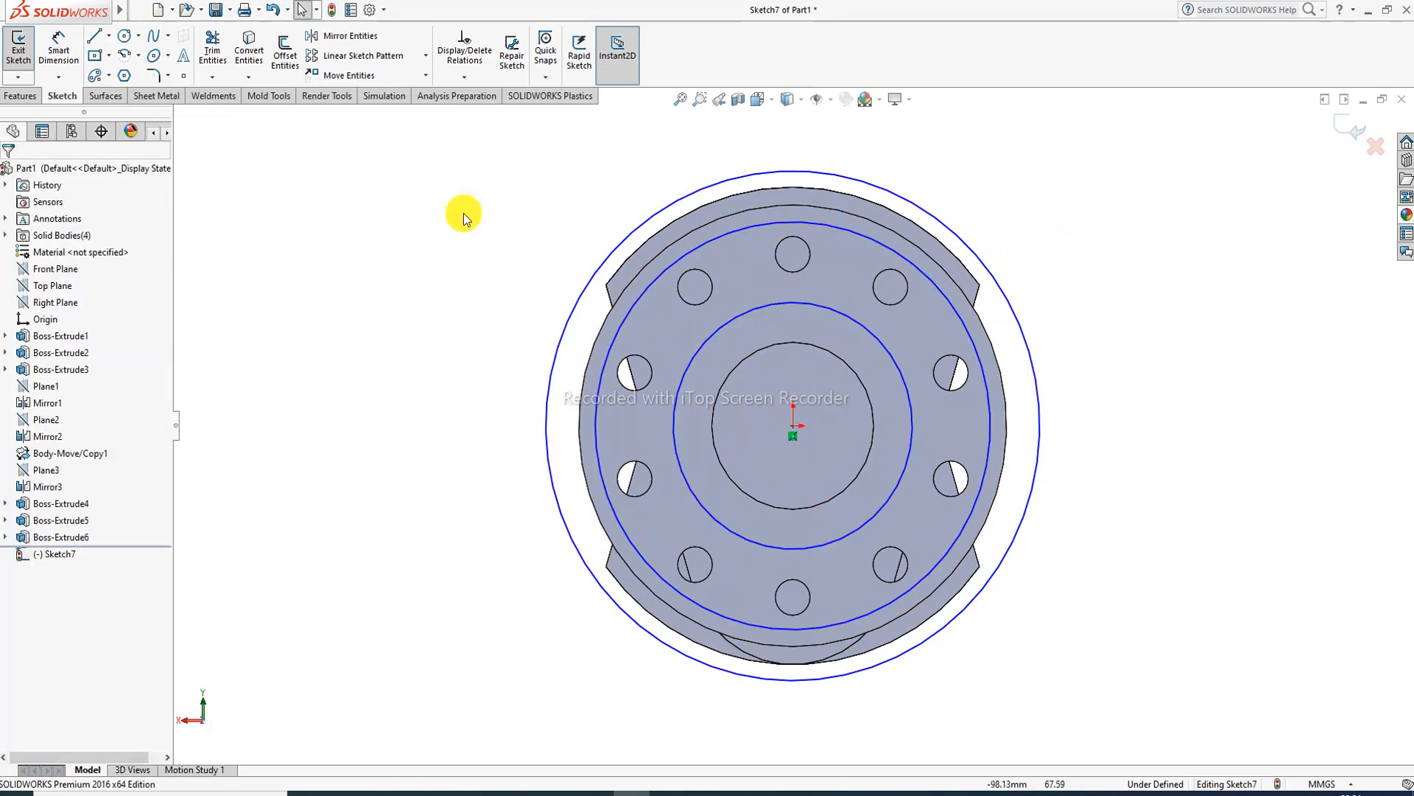
# - Dimension the outermost circle to 160 mm diameter
pyautogui.click(69, 55)
pyautogui.click(900, 195)
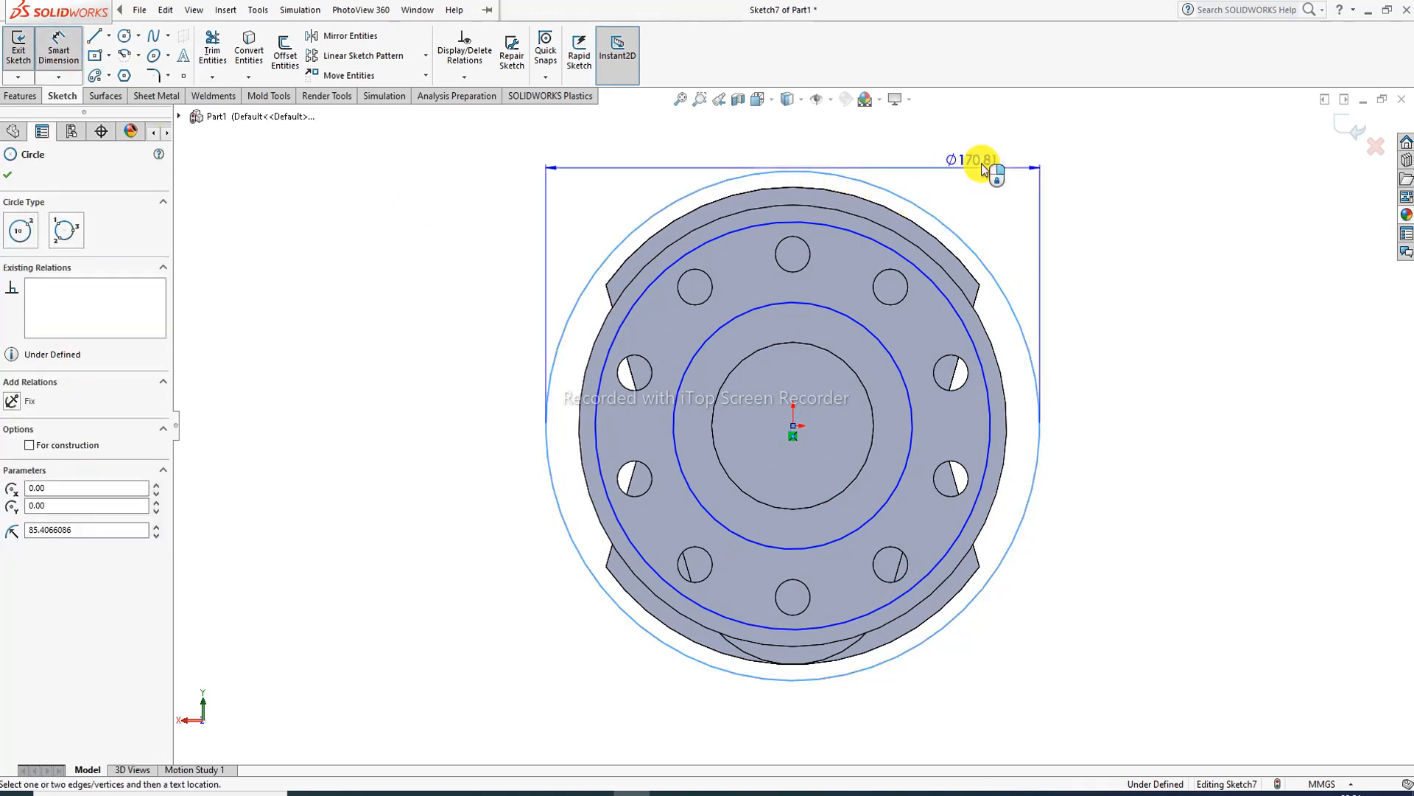
pyautogui.click(1067, 159)
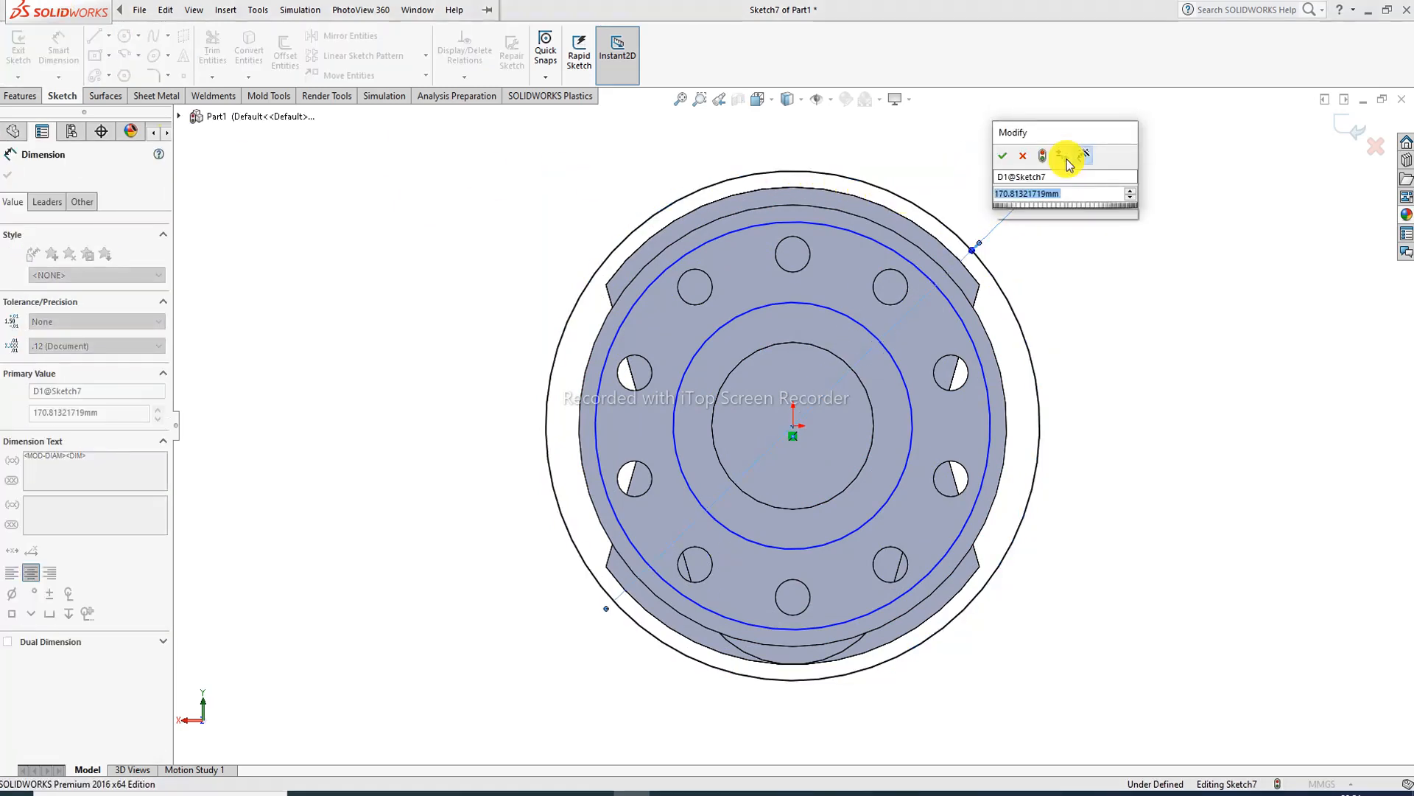
pyautogui.write('160')
pyautogui.press('Return')
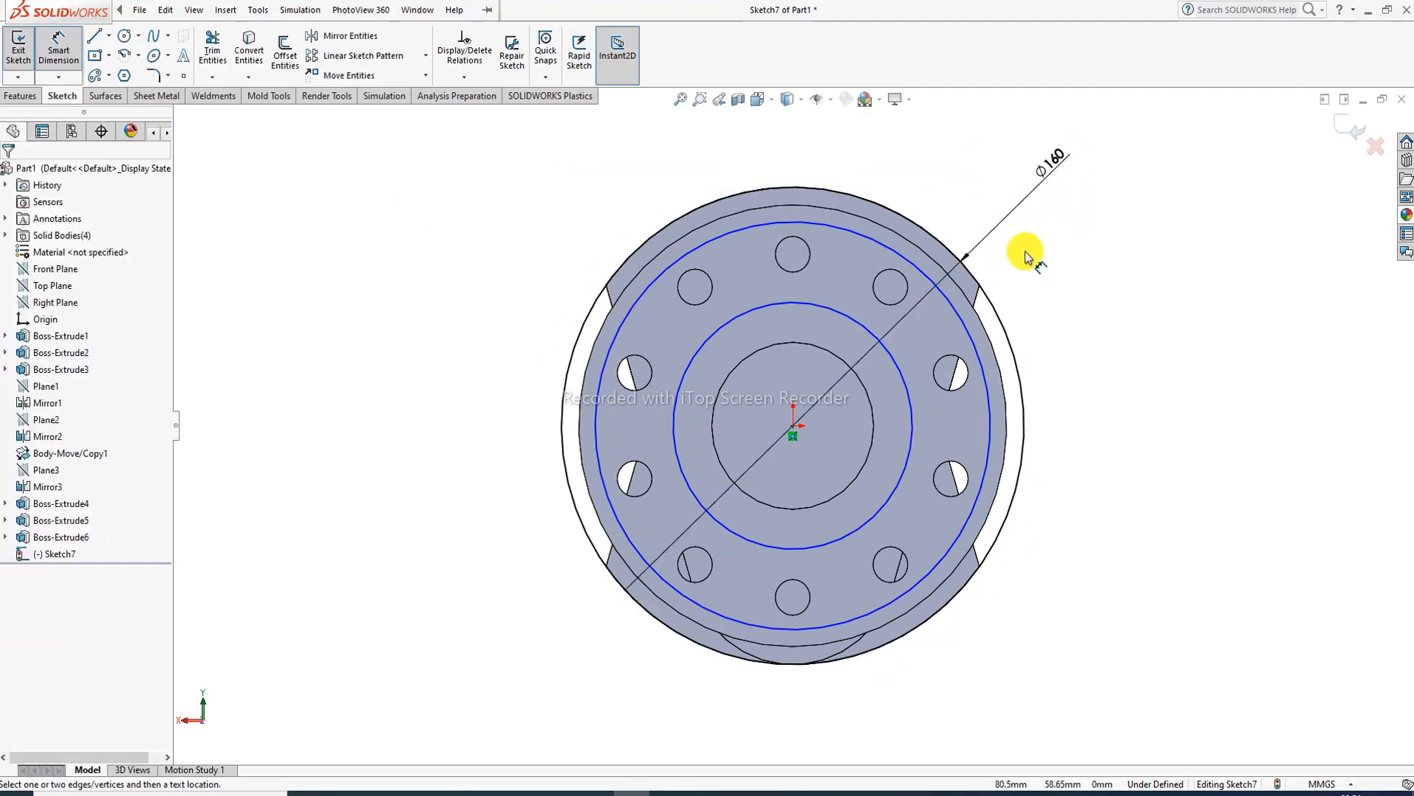
# - Dimension the middle circle to 148 mm diameter
pyautogui.click(951, 305)
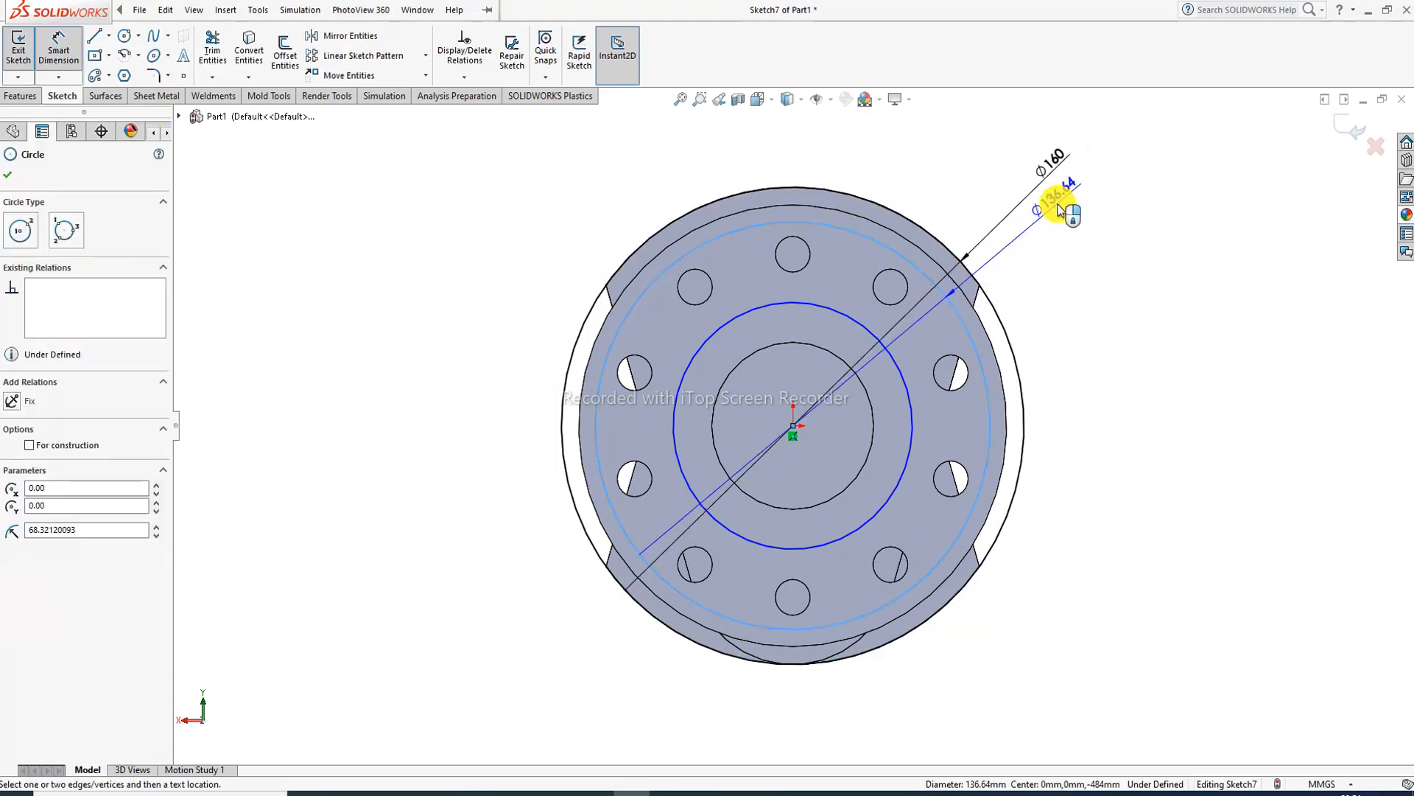
pyautogui.click(1058, 198)
pyautogui.write('148')
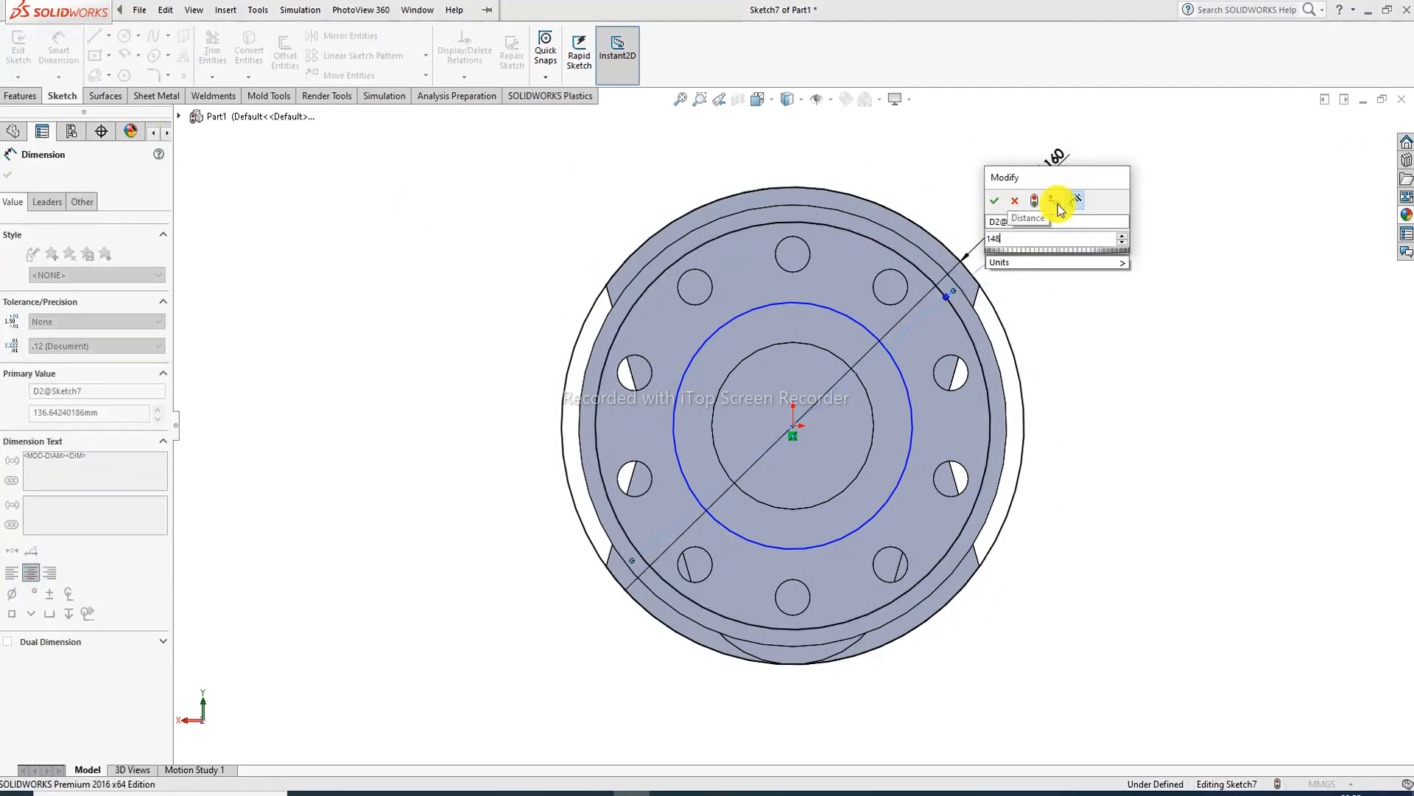
pyautogui.press('Return')
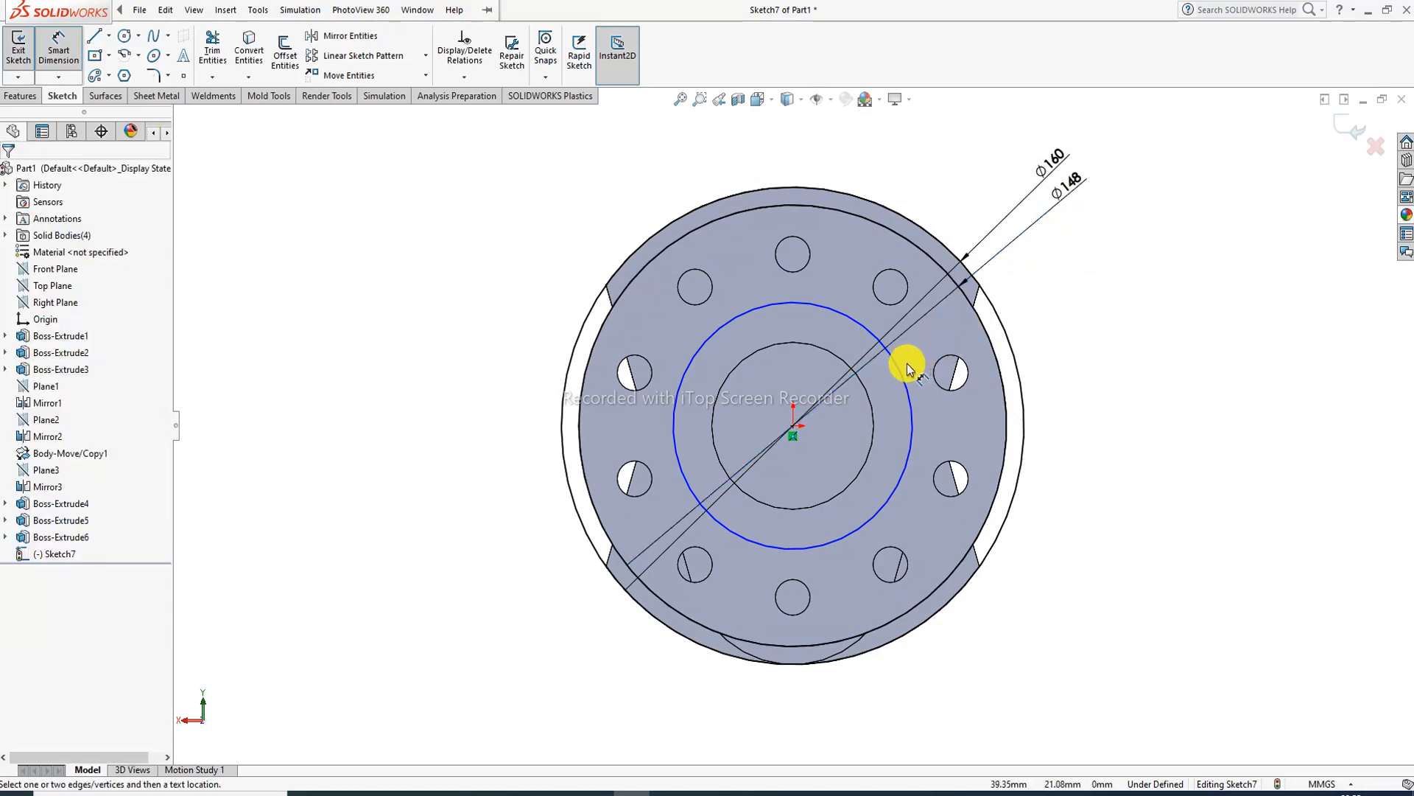
# - Dimension the innermost sketched circle to 115 mm diameter
pyautogui.click(909, 364)
pyautogui.click(1035, 286)
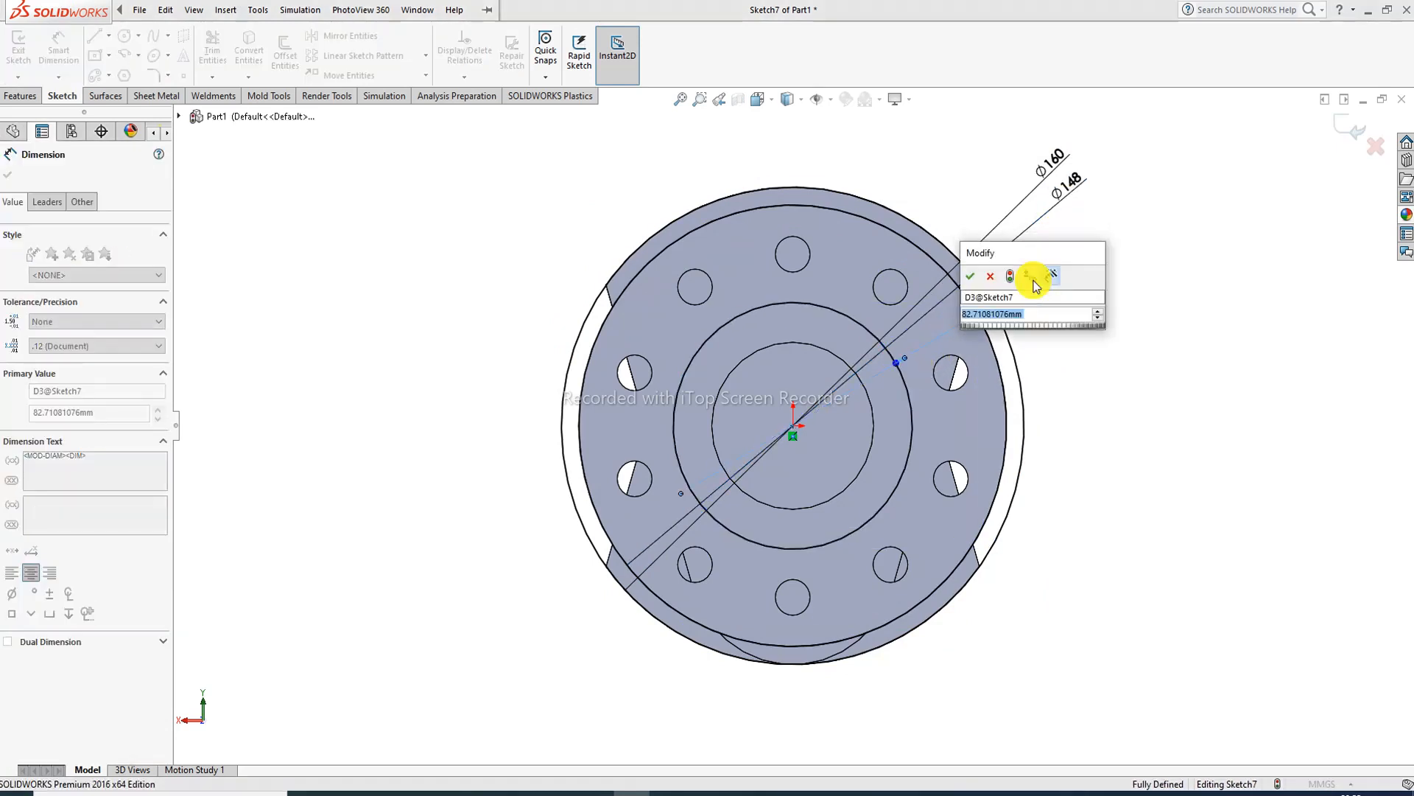
pyautogui.write('115')
pyautogui.press('Return')
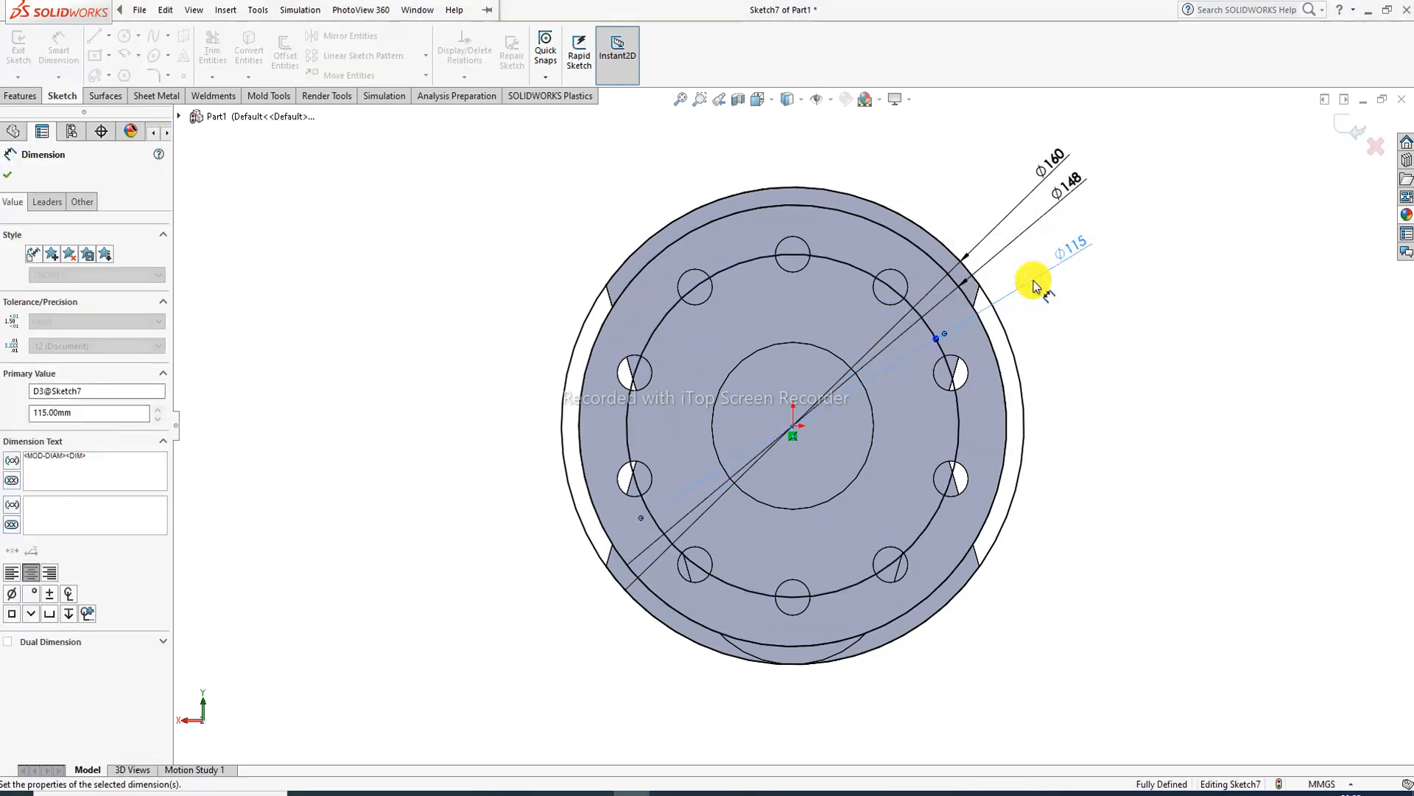
# - Convert the 115 mm circle into construction geometry
pyautogui.rightClick(1120, 284)
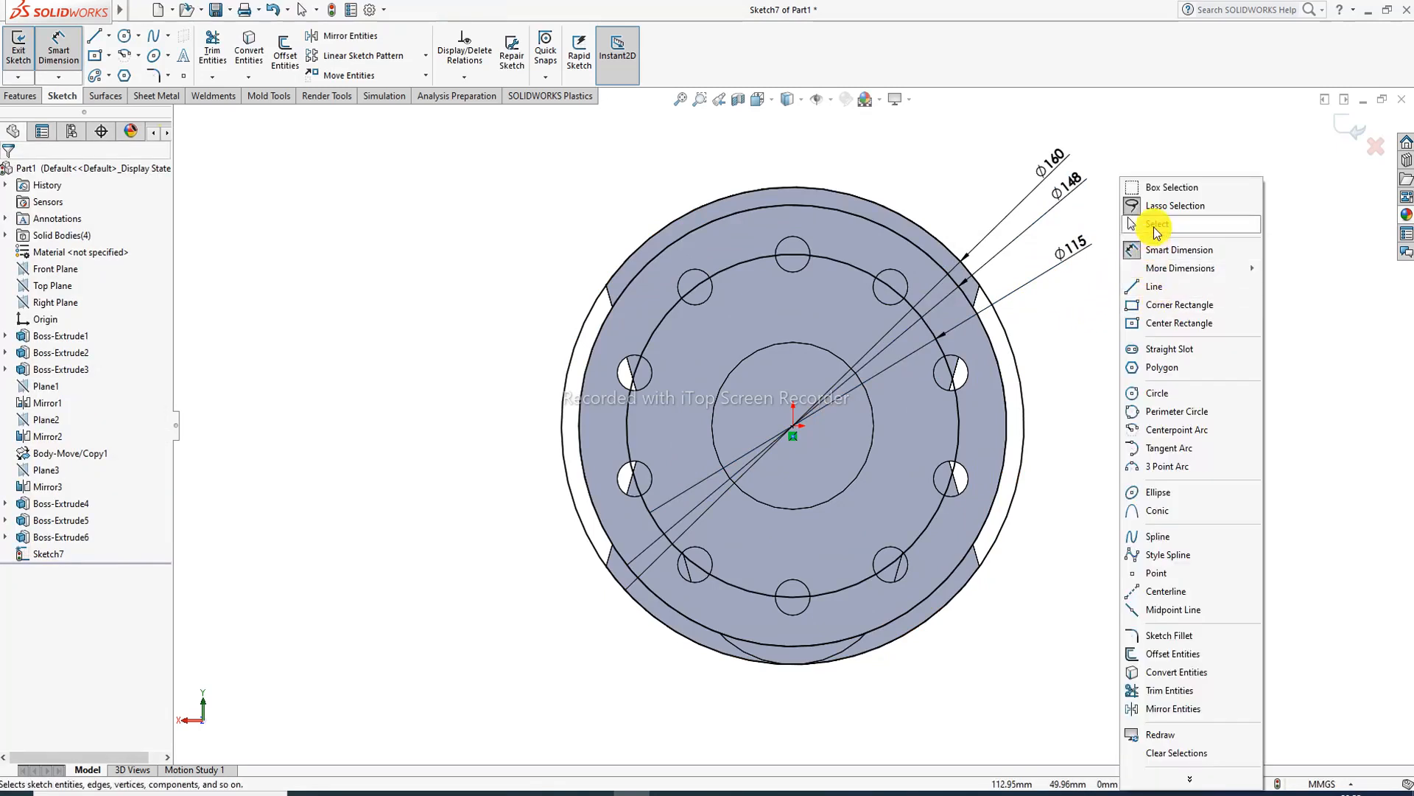
pyautogui.click(1156, 224)
pyautogui.click(859, 267)
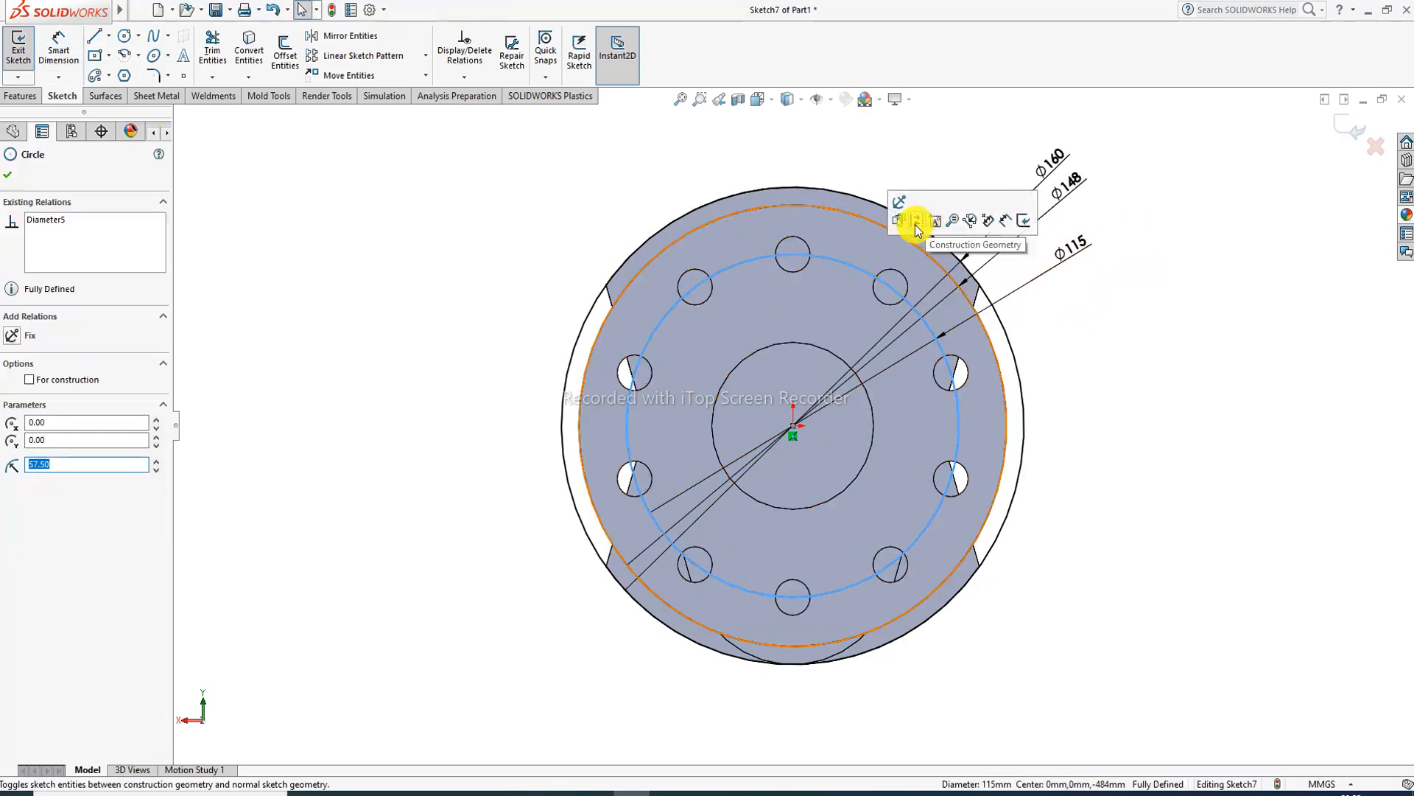
pyautogui.click(918, 221)
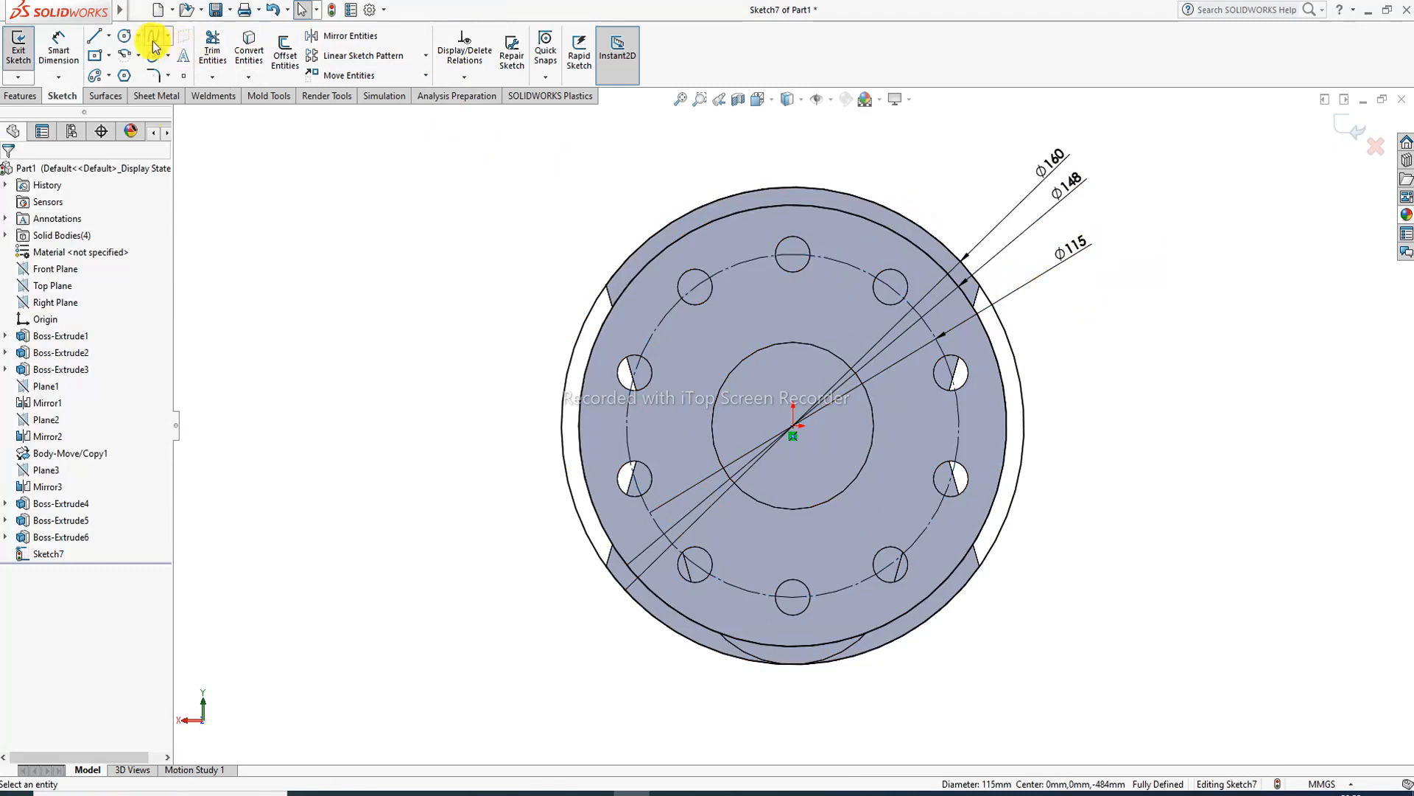
# - Sketch a circle about 12 mm in diameter over the topmost hole, centred on the 115 mm construction circle
pyautogui.click(125, 37)
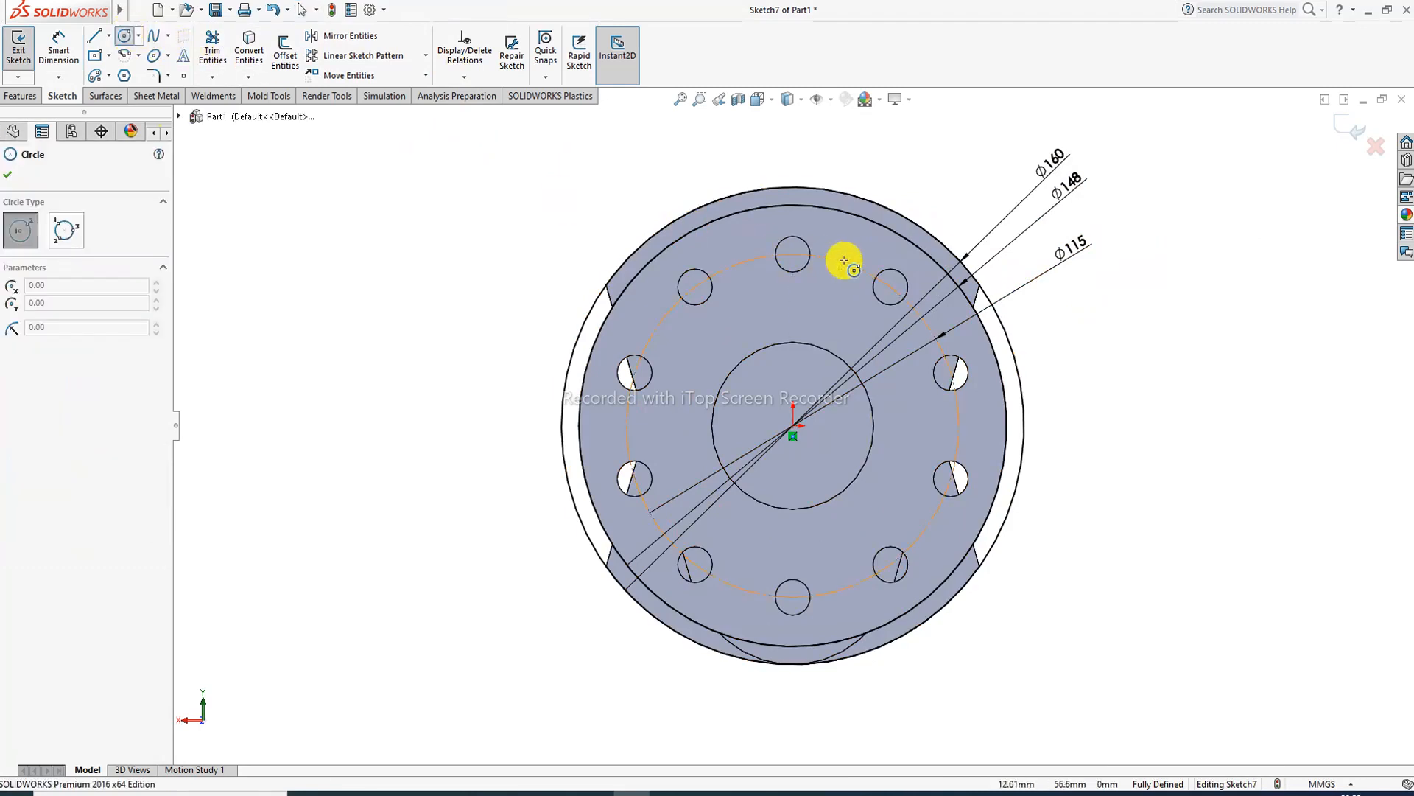
pyautogui.click(794, 254)
pyautogui.click(799, 236)
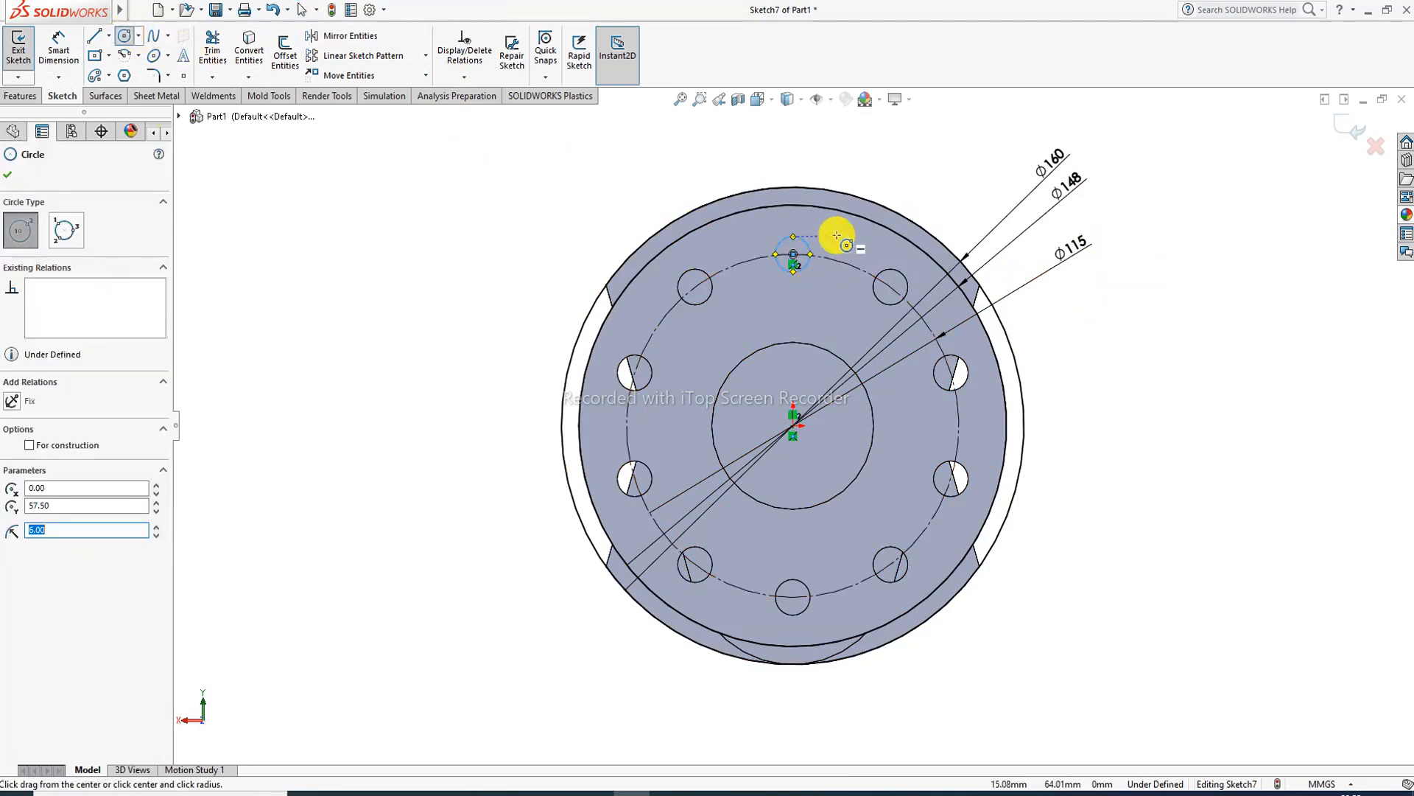
pyautogui.rightClick(837, 235)
pyautogui.click(880, 249)
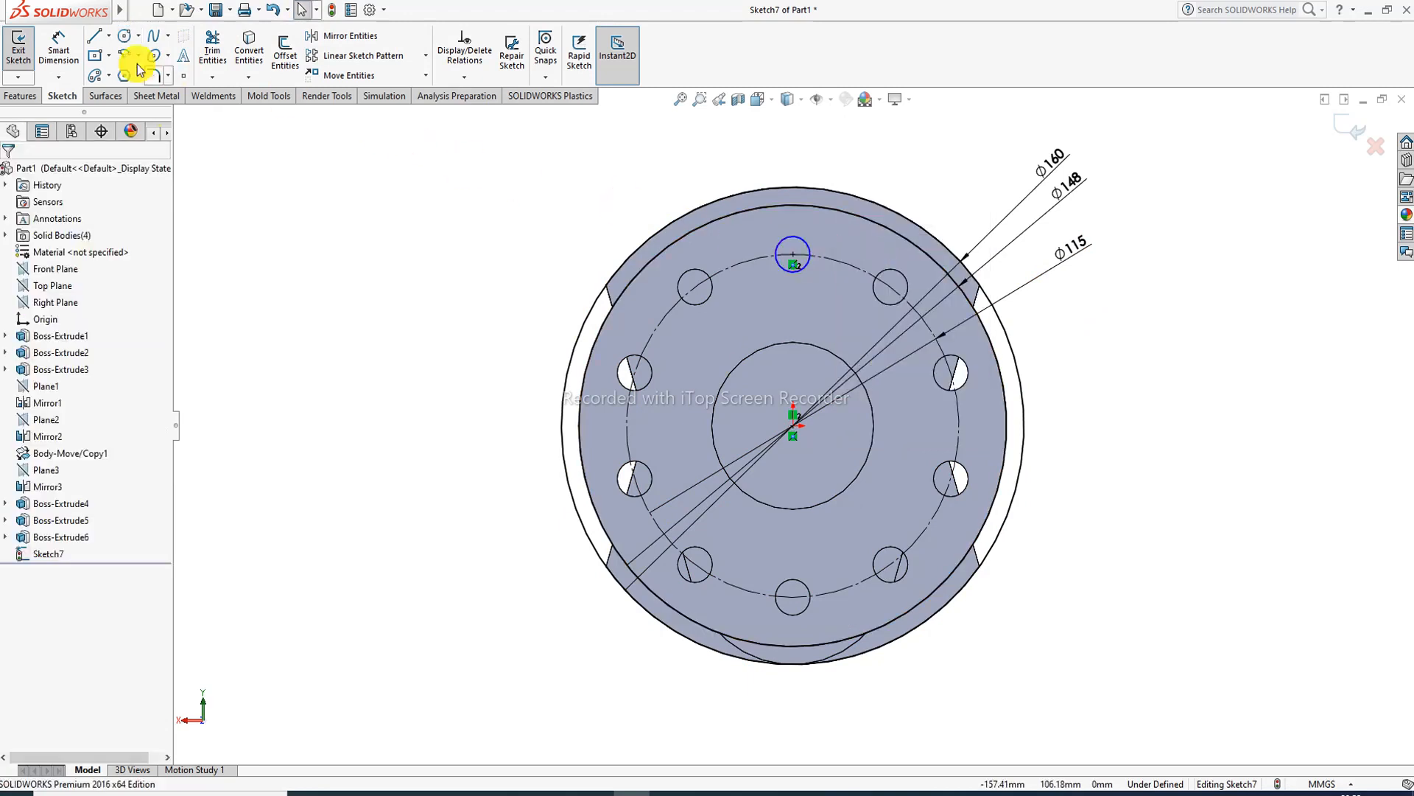
# - Dimension the small hole circle to 12 mm diameter
pyautogui.scroll(-2, 848, 230)
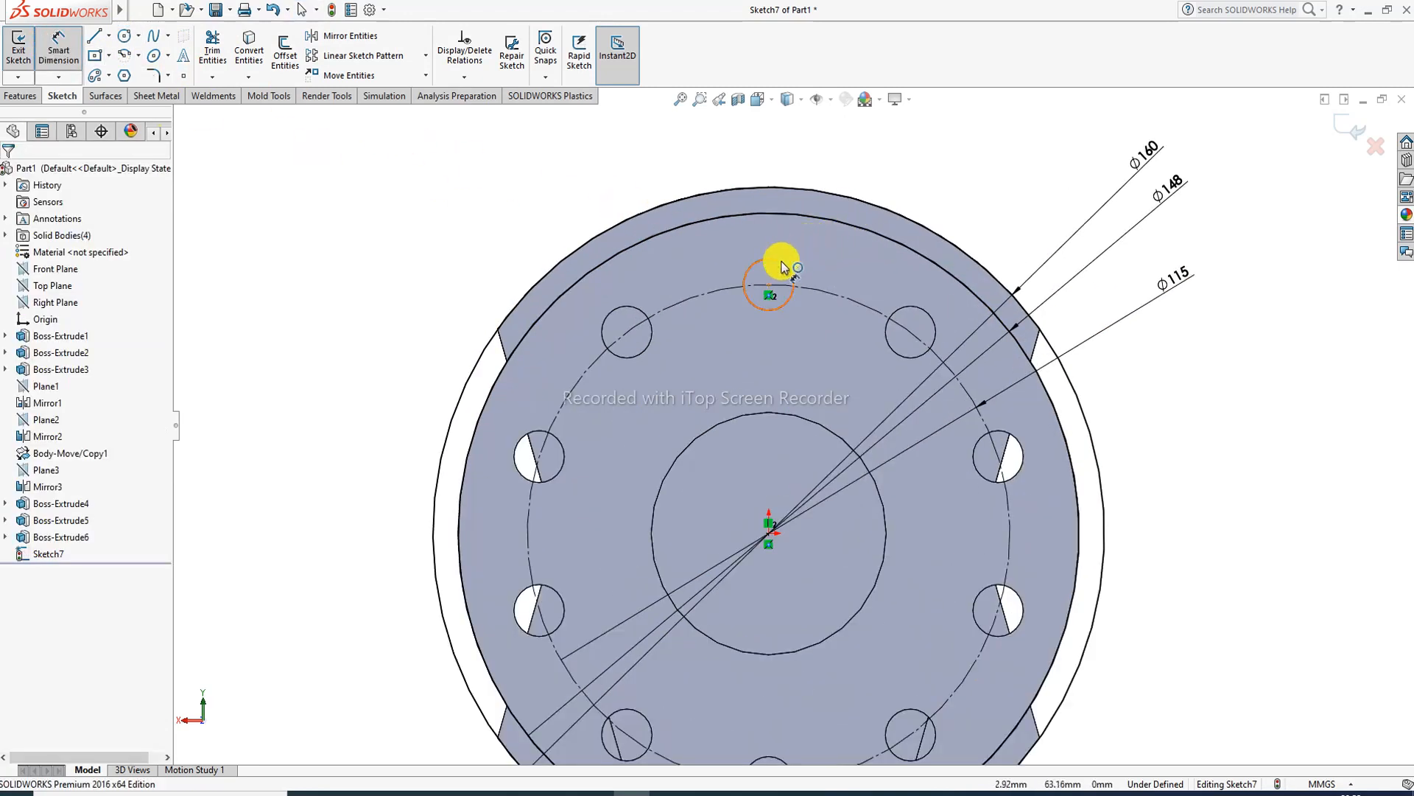
pyautogui.click(803, 241)
pyautogui.click(890, 180)
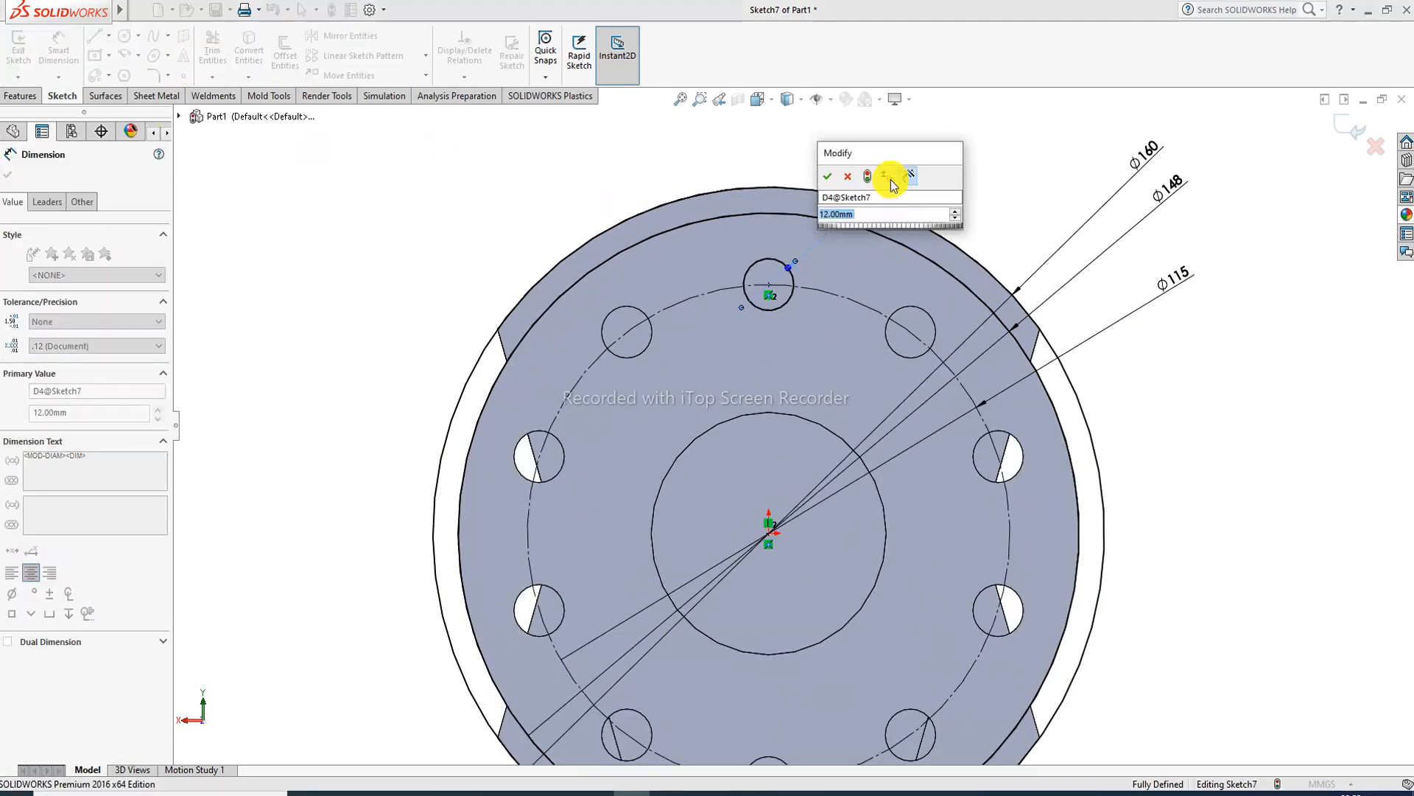
pyautogui.press('Return')
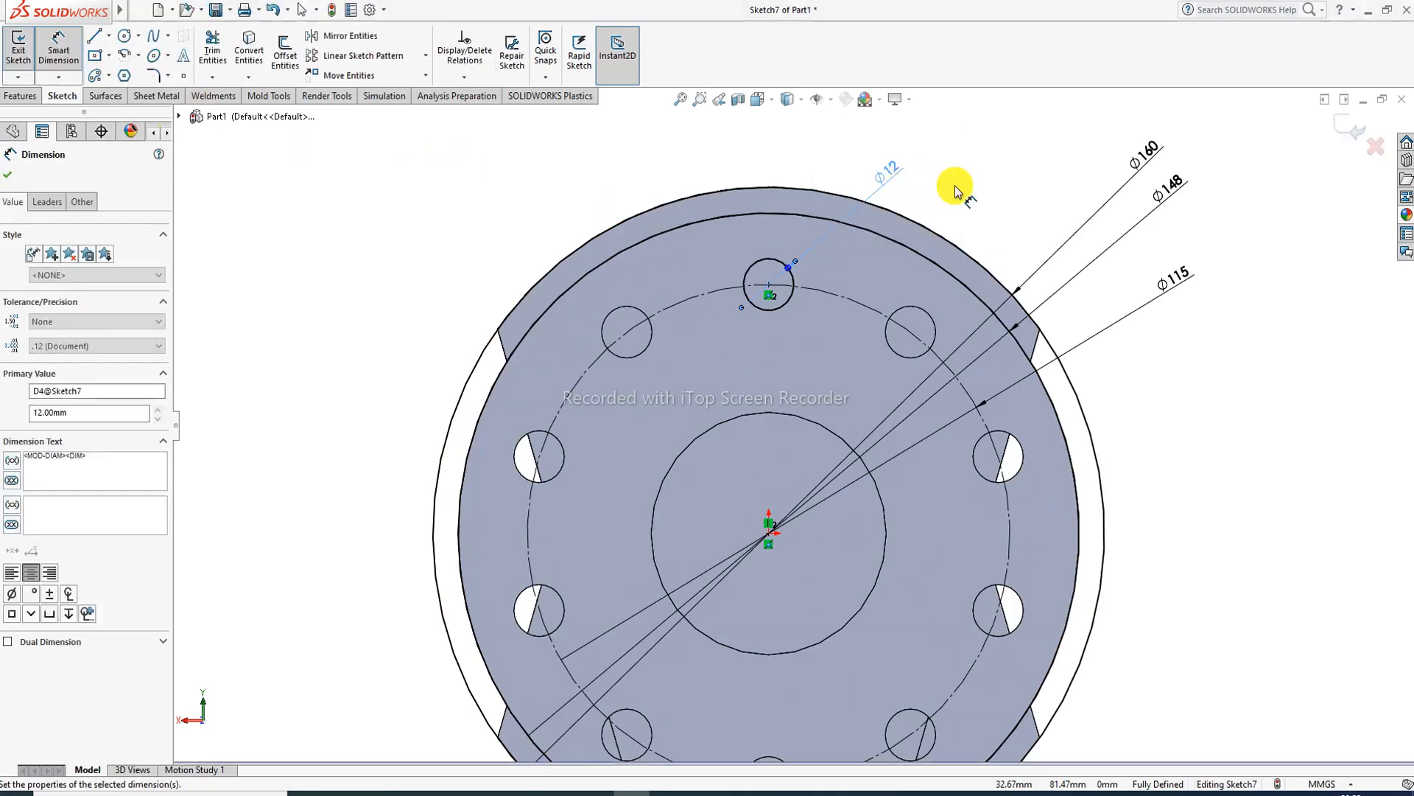
pyautogui.click(959, 187)
pyautogui.rightClick(962, 188)
pyautogui.click(991, 221)
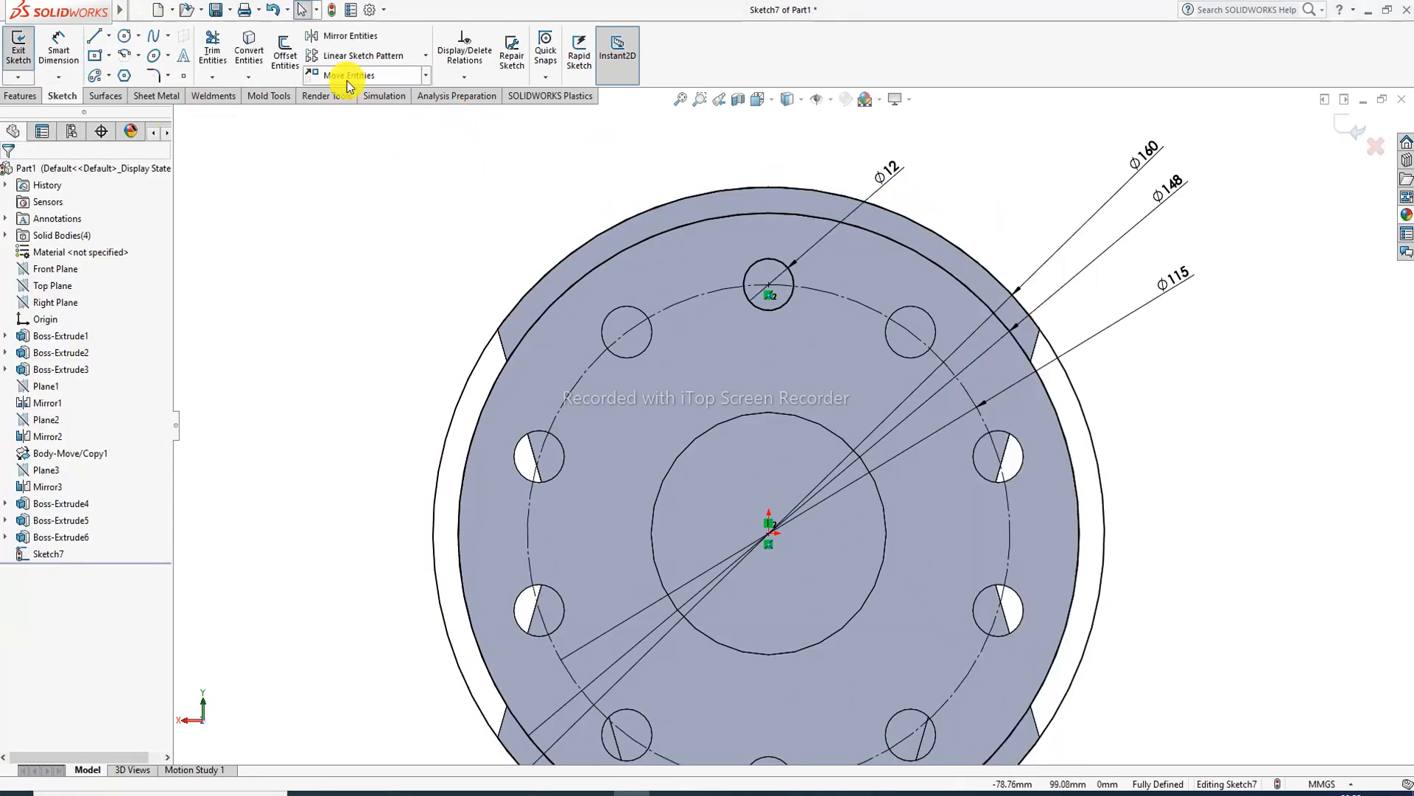
# - Pattern the 12 mm circle circularly around the origin with 10 equally spaced instances over 360 degrees
pyautogui.click(427, 55)
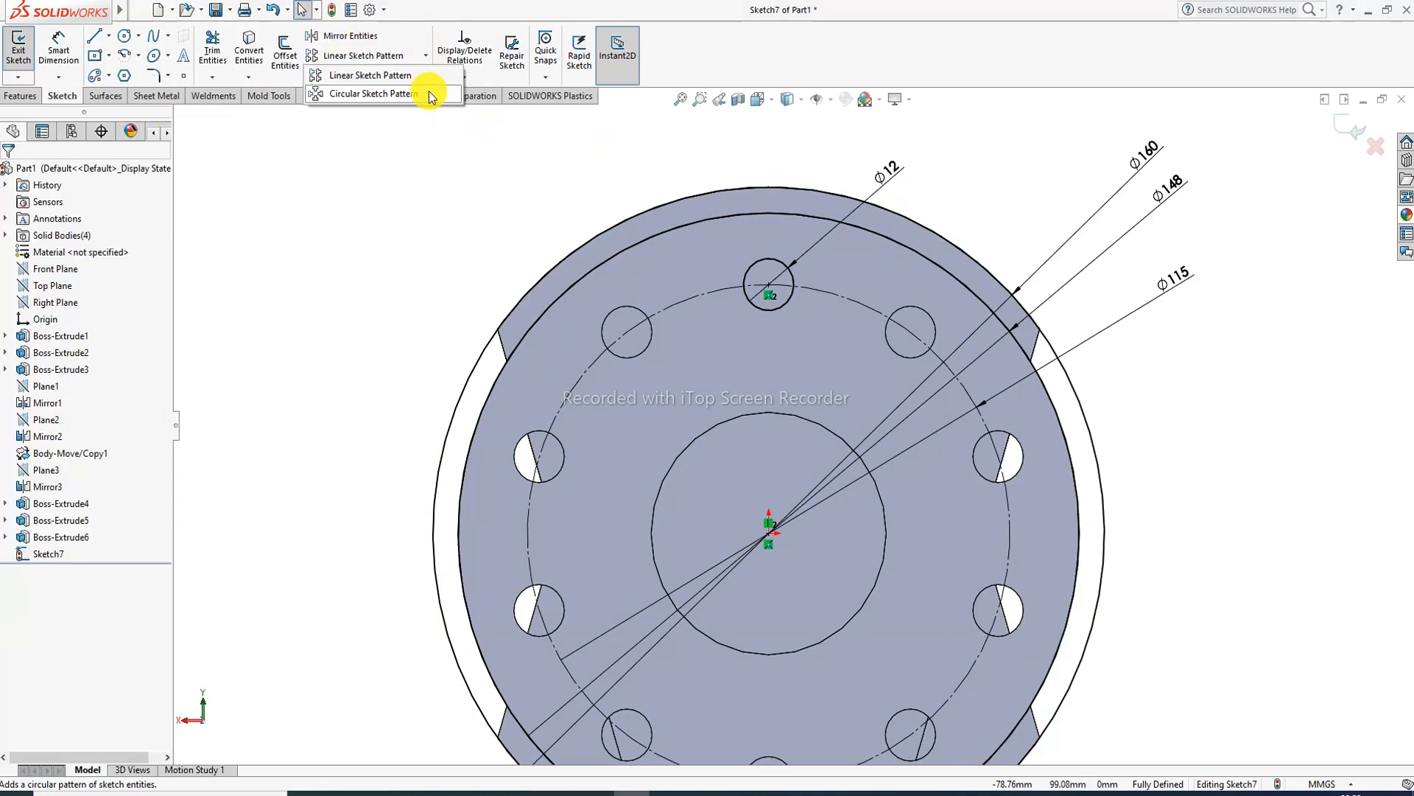
pyautogui.click(428, 91)
pyautogui.click(759, 260)
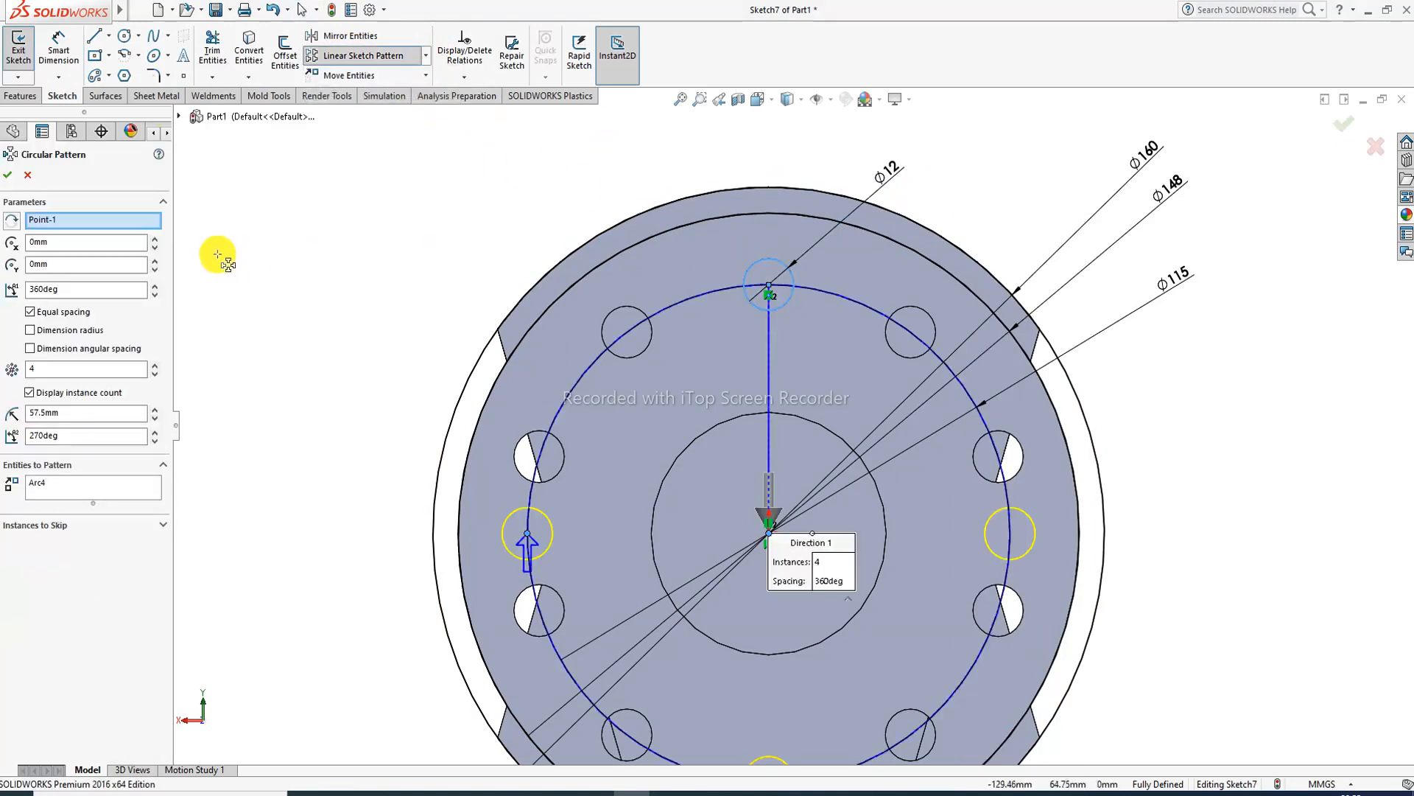
pyautogui.click(155, 365)
pyautogui.click(156, 365)
pyautogui.click(155, 365)
pyautogui.click(156, 365)
pyautogui.click(155, 365)
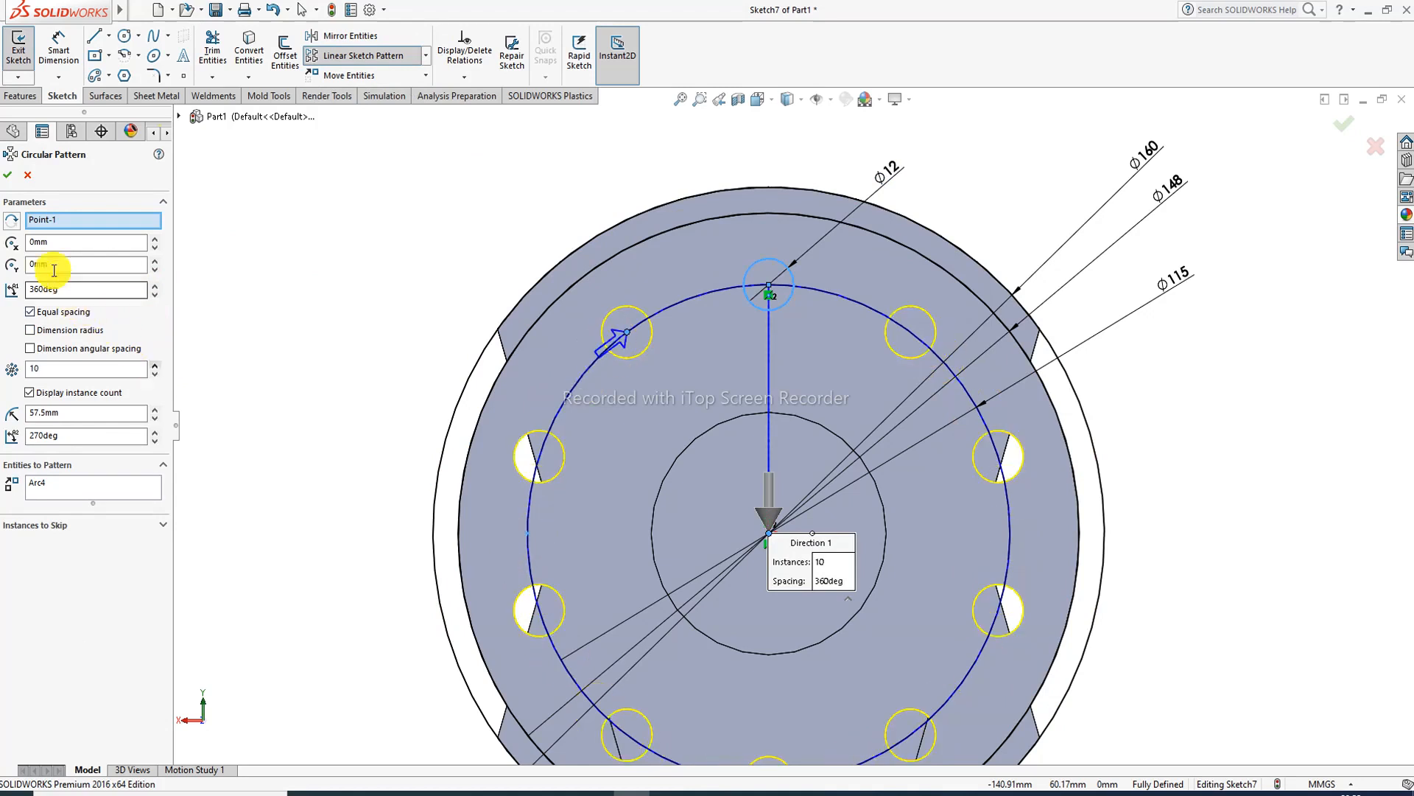
pyautogui.click(7, 175)
# - Extrude the flange region and its central disc 22 mm as a boss, leaving the ten hole circles open
pyautogui.press('z')
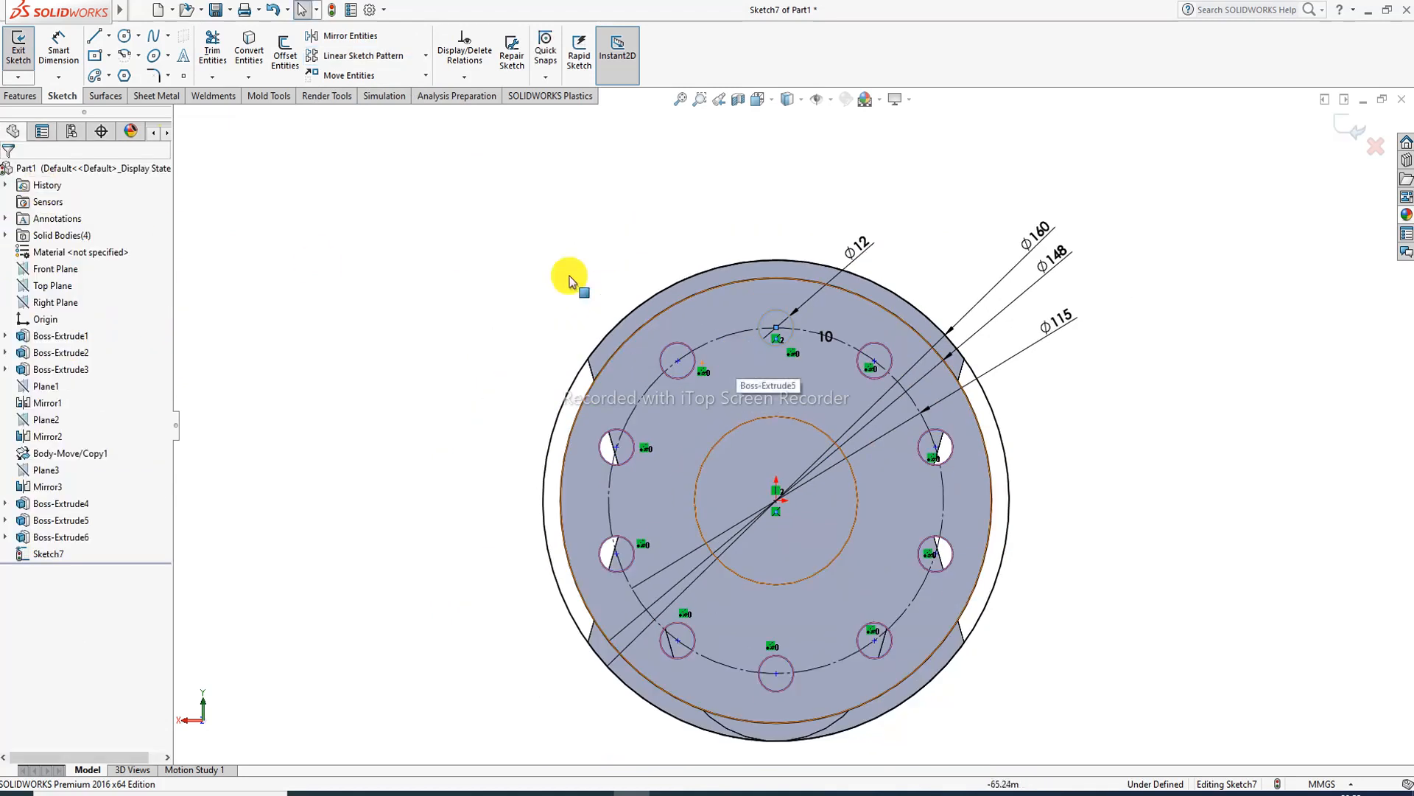
pyautogui.click(20, 96)
pyautogui.click(24, 52)
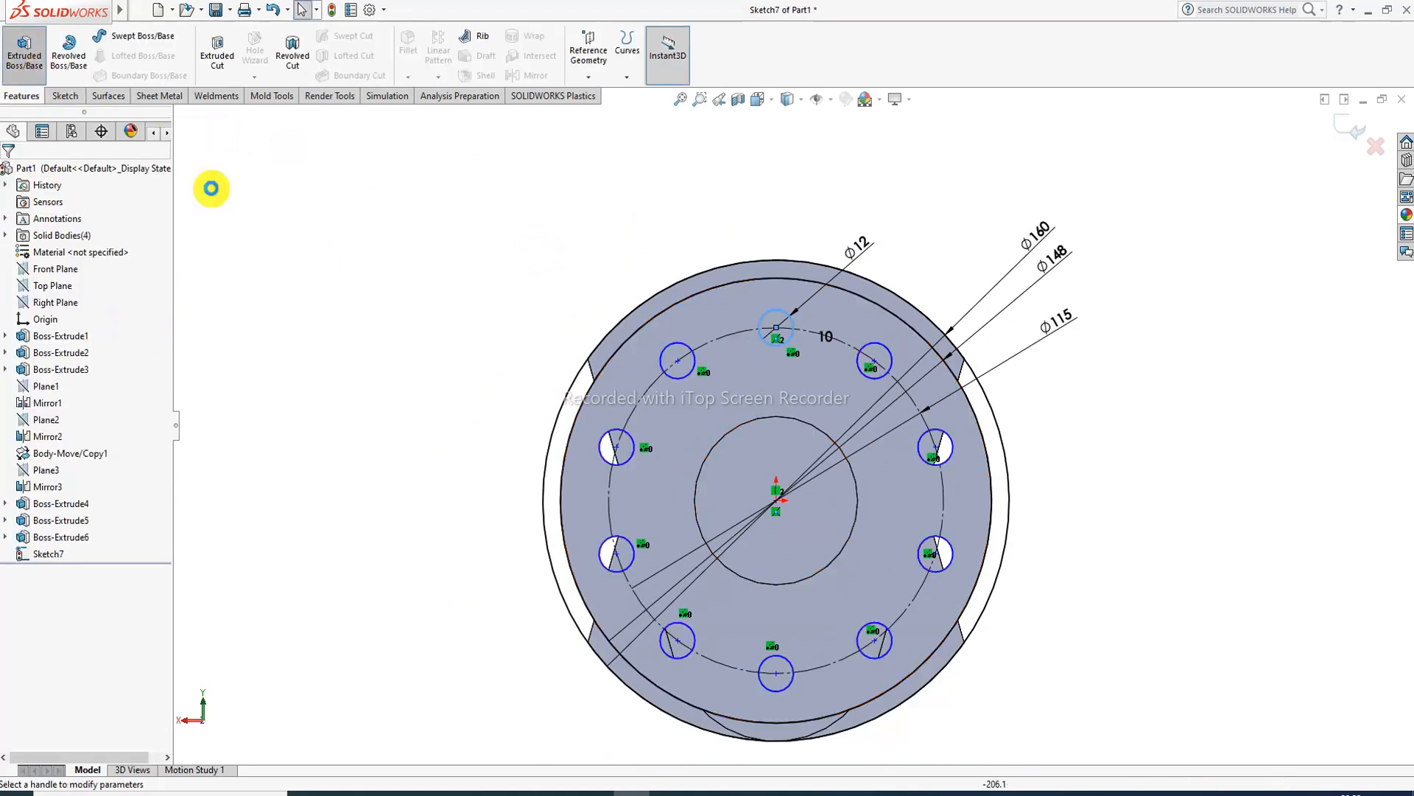
pyautogui.click(732, 391)
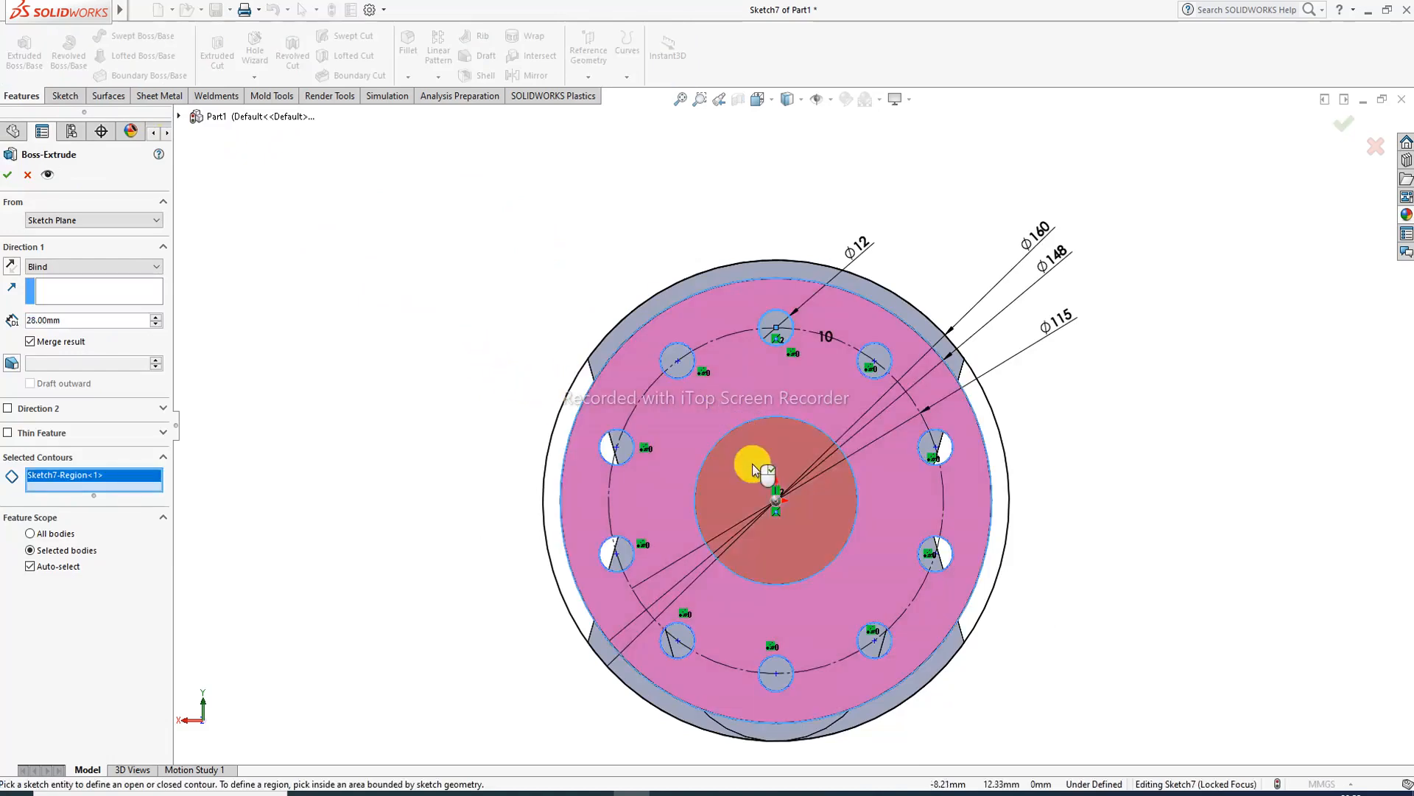
pyautogui.click(744, 468)
pyautogui.moveTo(692, 464); pyautogui.dragTo(750, 448, button='middle')
pyautogui.scroll(3, 783, 439)
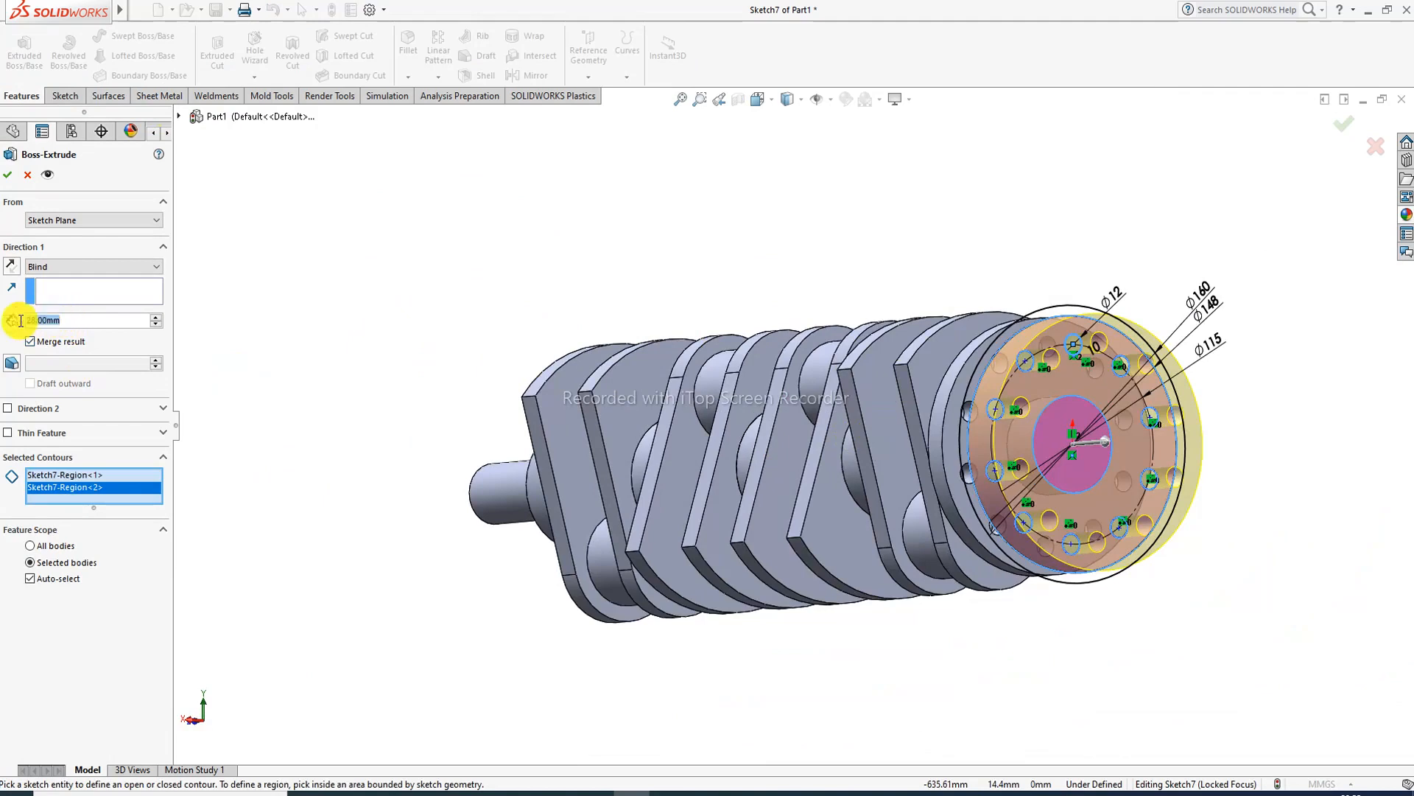
pyautogui.write('22')
pyautogui.press('Return')
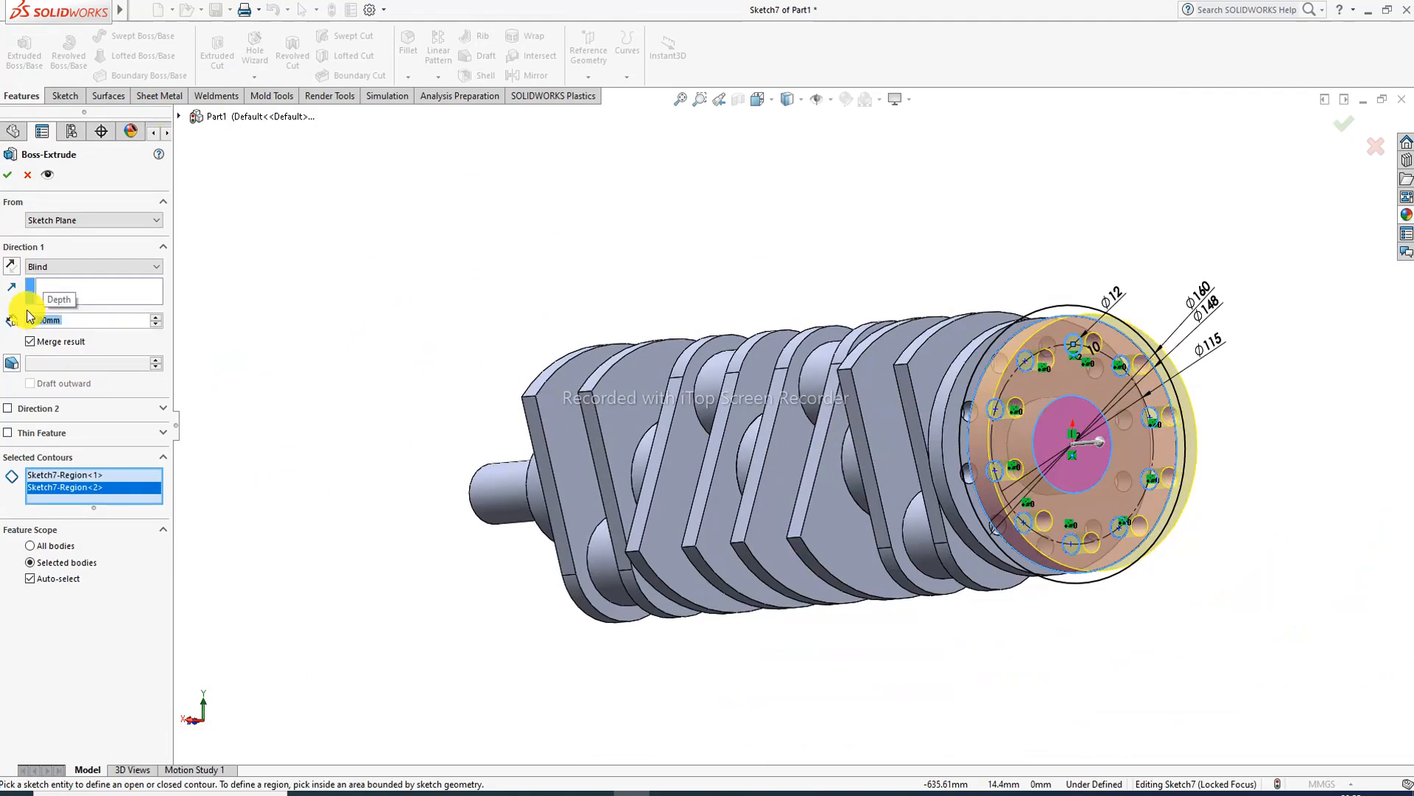
pyautogui.click(11, 177)
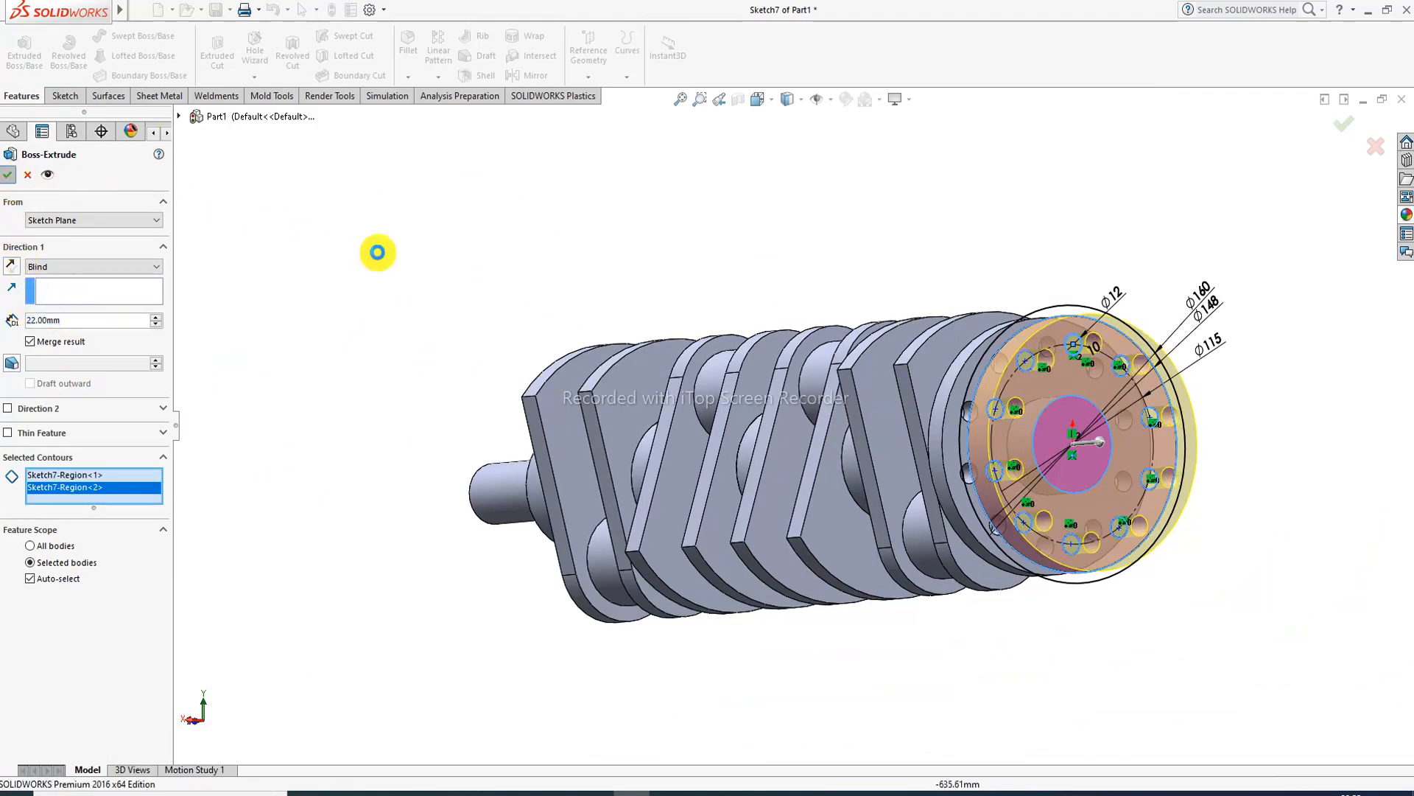
# - Check the dimensions of the stub beyond the end flange in the crankshaft PDF drawing
pyautogui.moveTo(959, 373); pyautogui.dragTo(1004, 433, button='middle')
pyautogui.scroll(3, 994, 371)
pyautogui.click(375, 792)
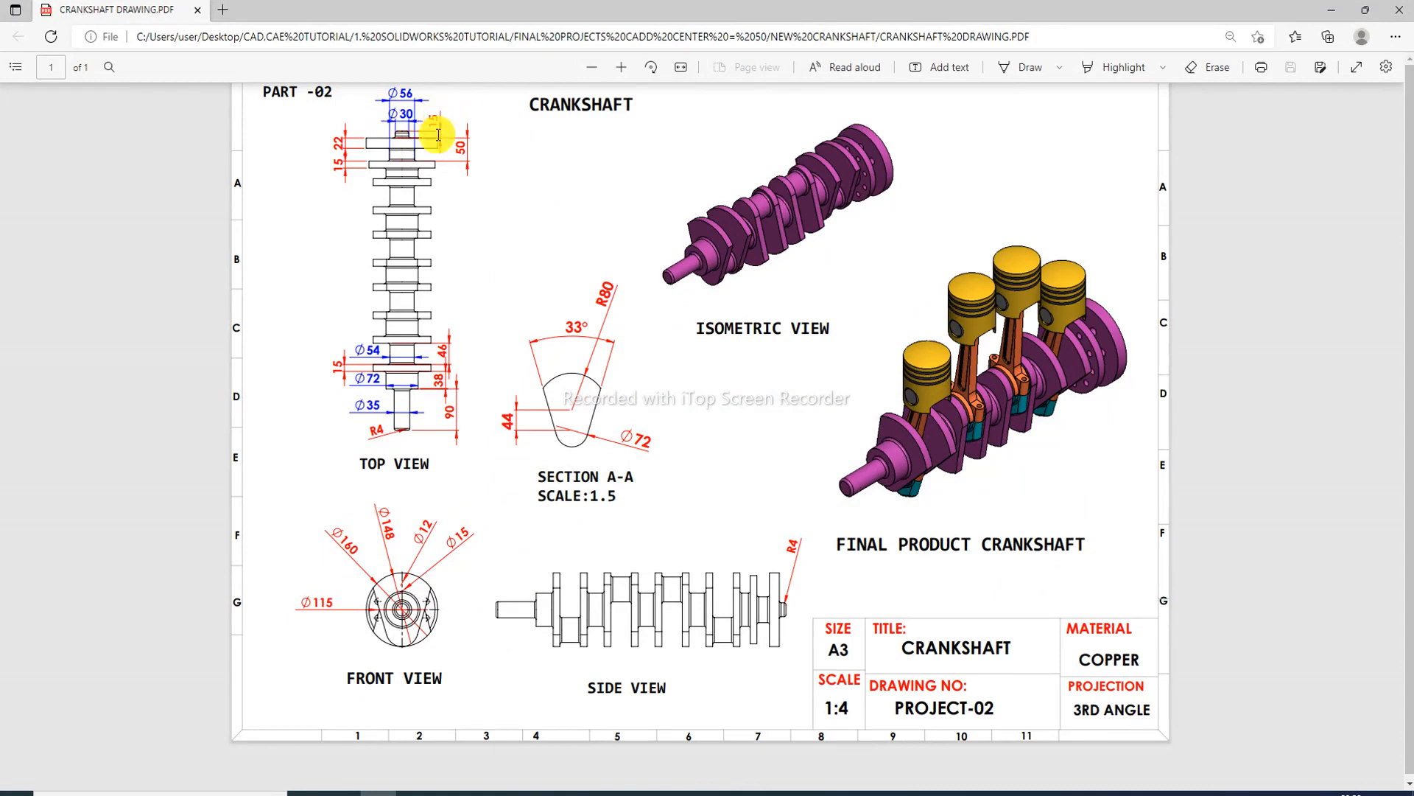
pyautogui.click(383, 790)
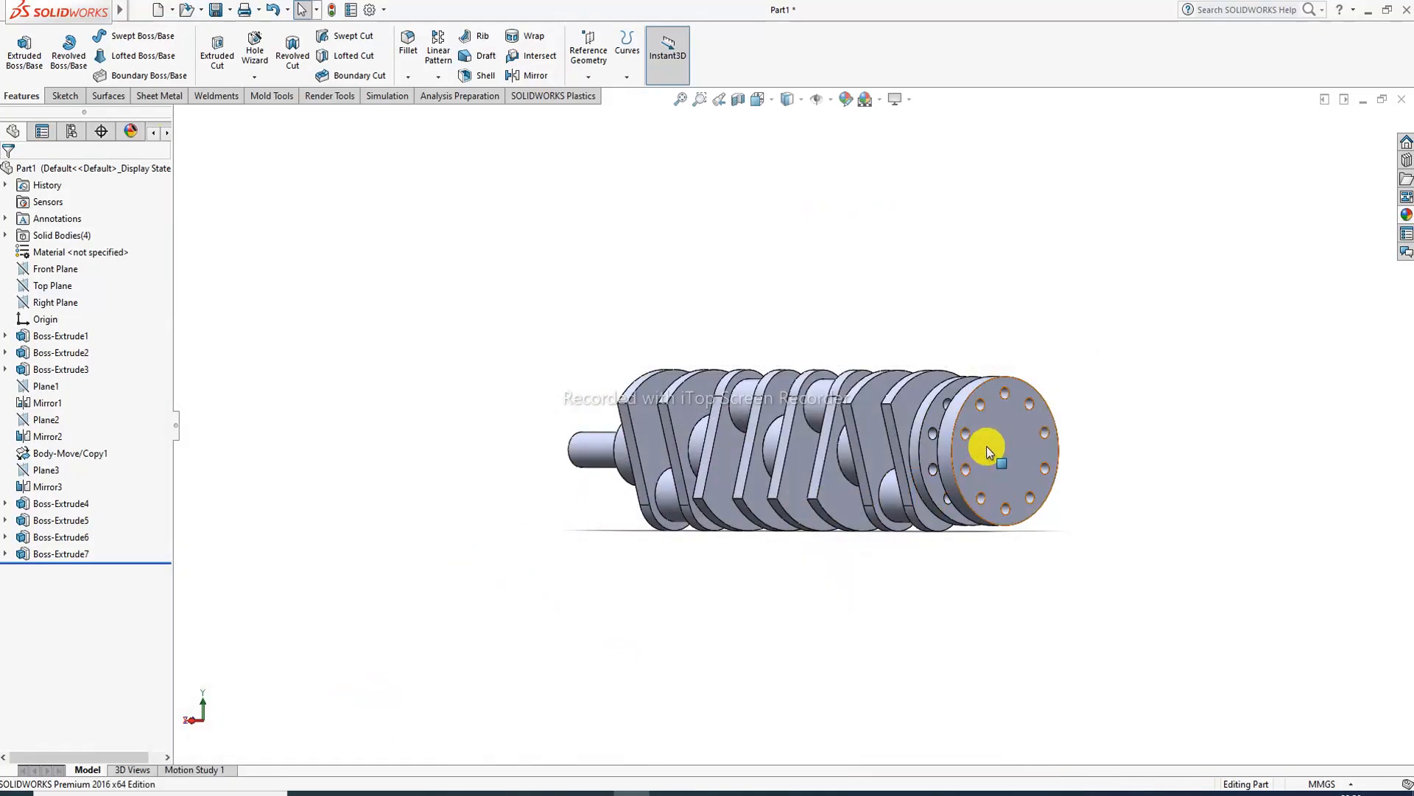
# - Start a sketch on the end flange's outer face and draw a circle about 61 mm in diameter centred on the origin
pyautogui.click(987, 445)
pyautogui.click(1058, 398)
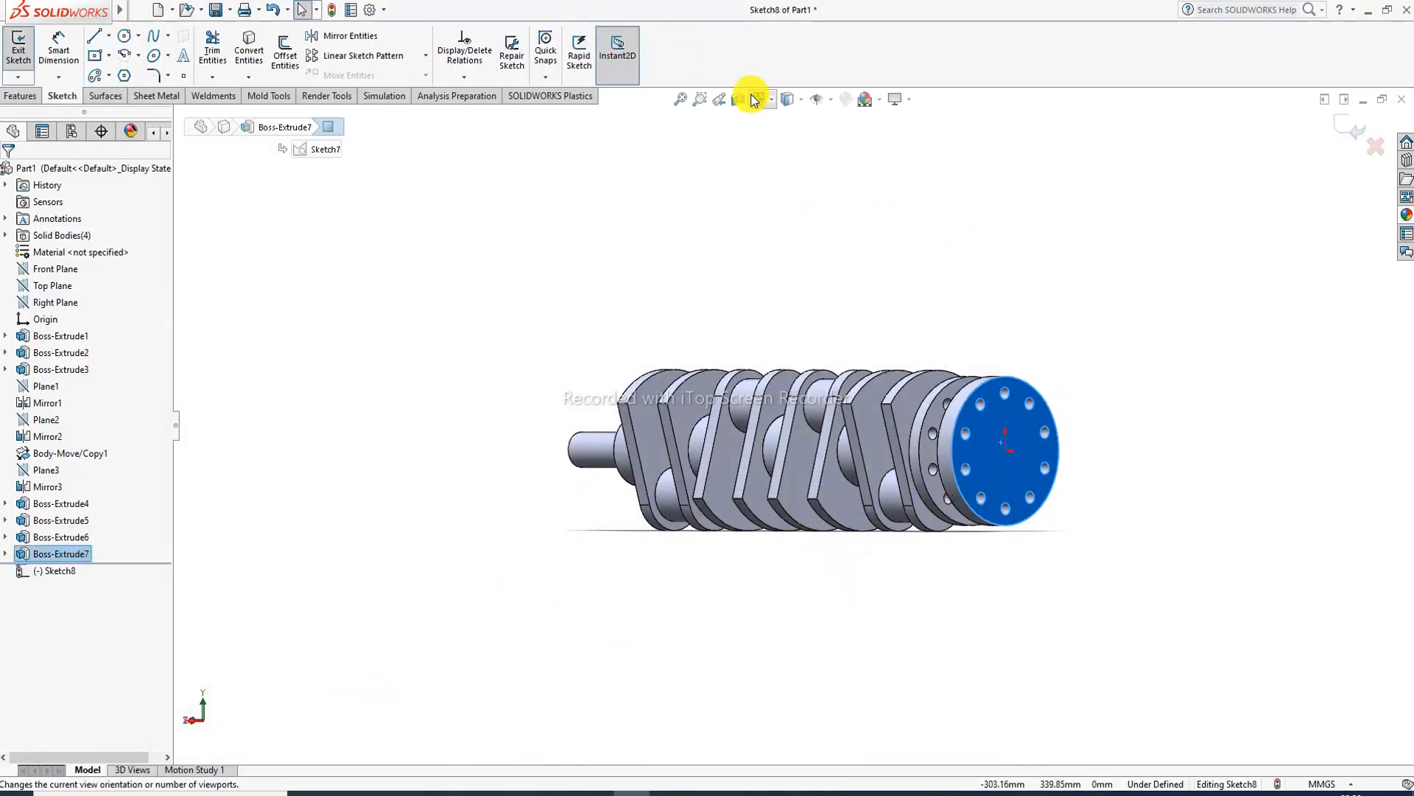
pyautogui.click(771, 102)
pyautogui.click(844, 190)
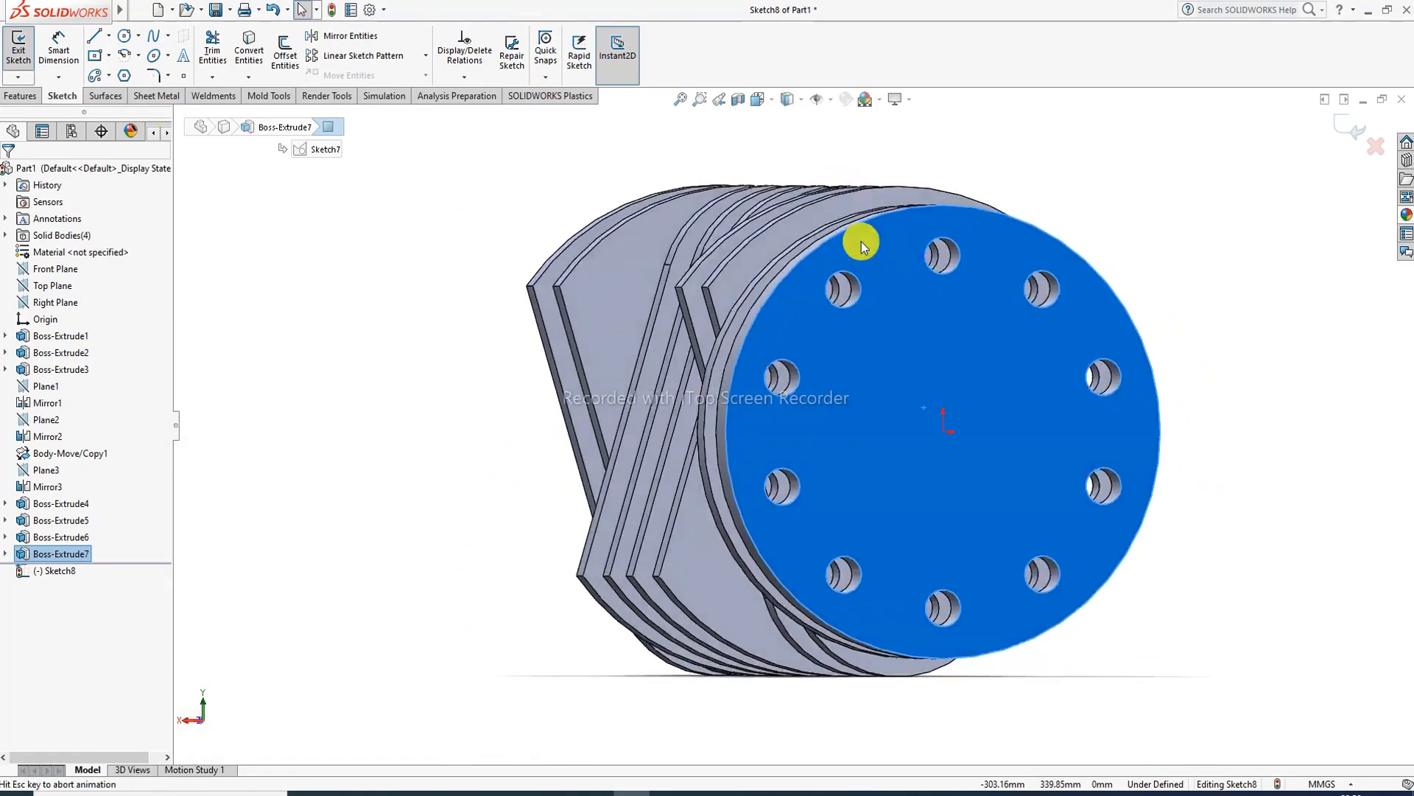
pyautogui.click(127, 36)
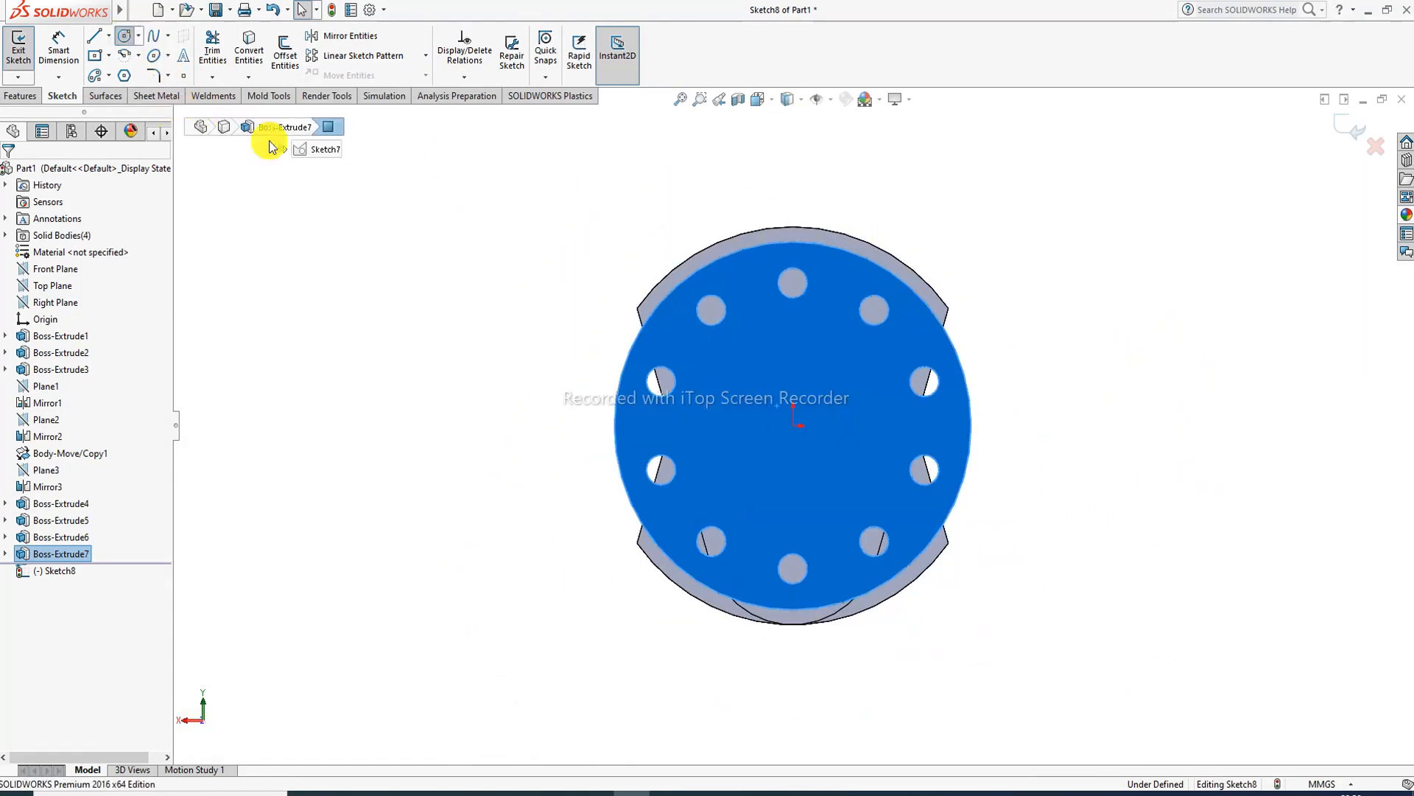
pyautogui.click(793, 425)
pyautogui.click(815, 354)
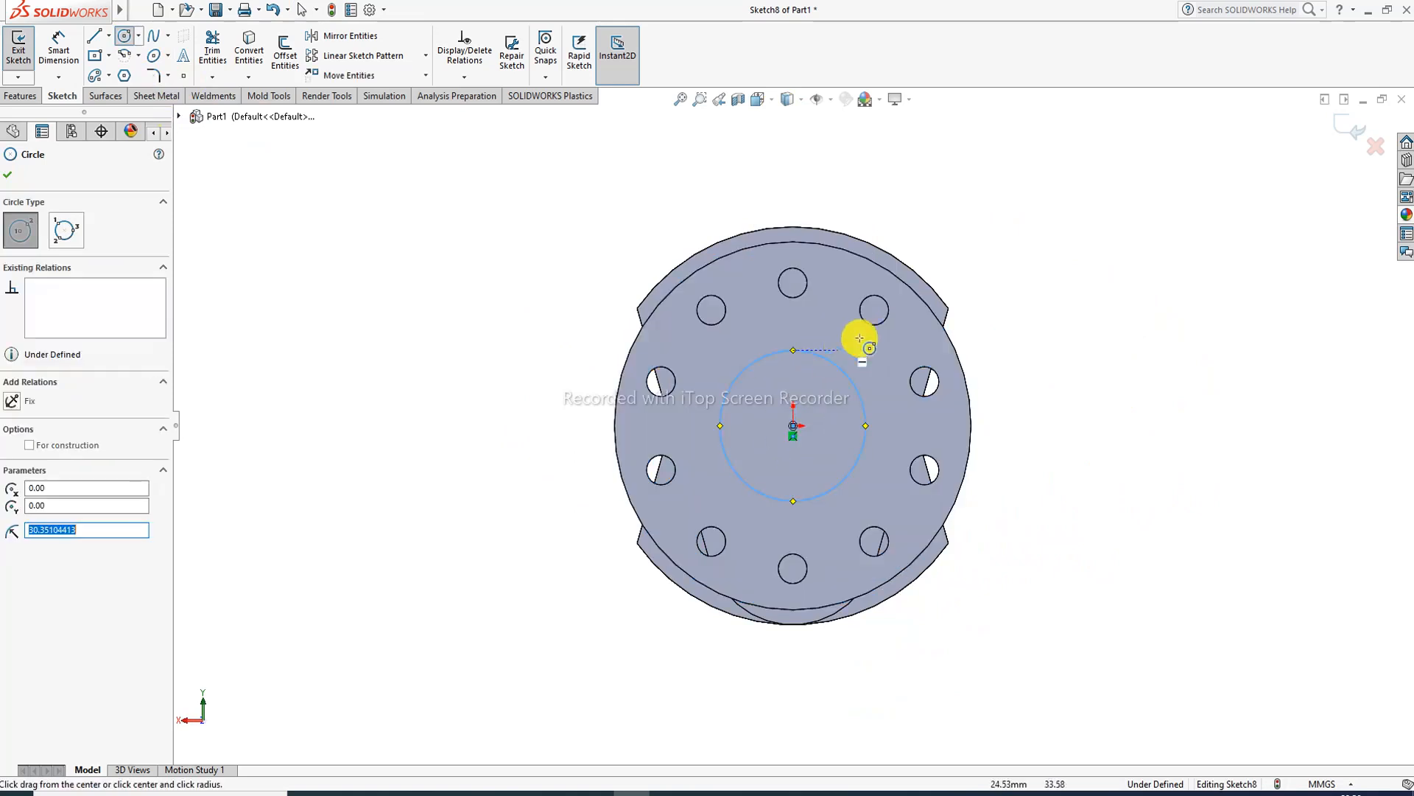
pyautogui.rightClick(960, 277)
pyautogui.click(991, 286)
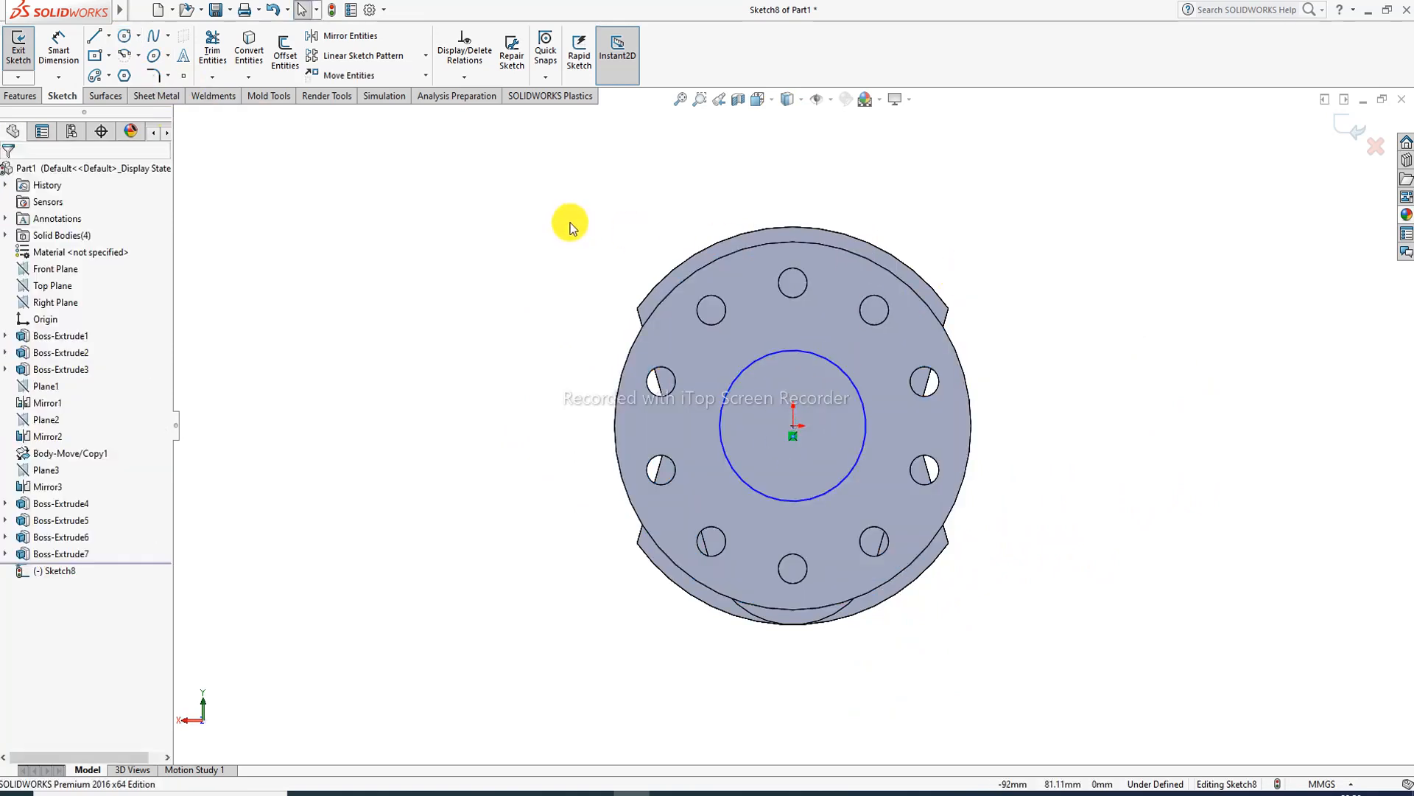
# - Dimension the central circle on the end flange to 30 mm diameter
pyautogui.click(59, 65)
pyautogui.click(829, 359)
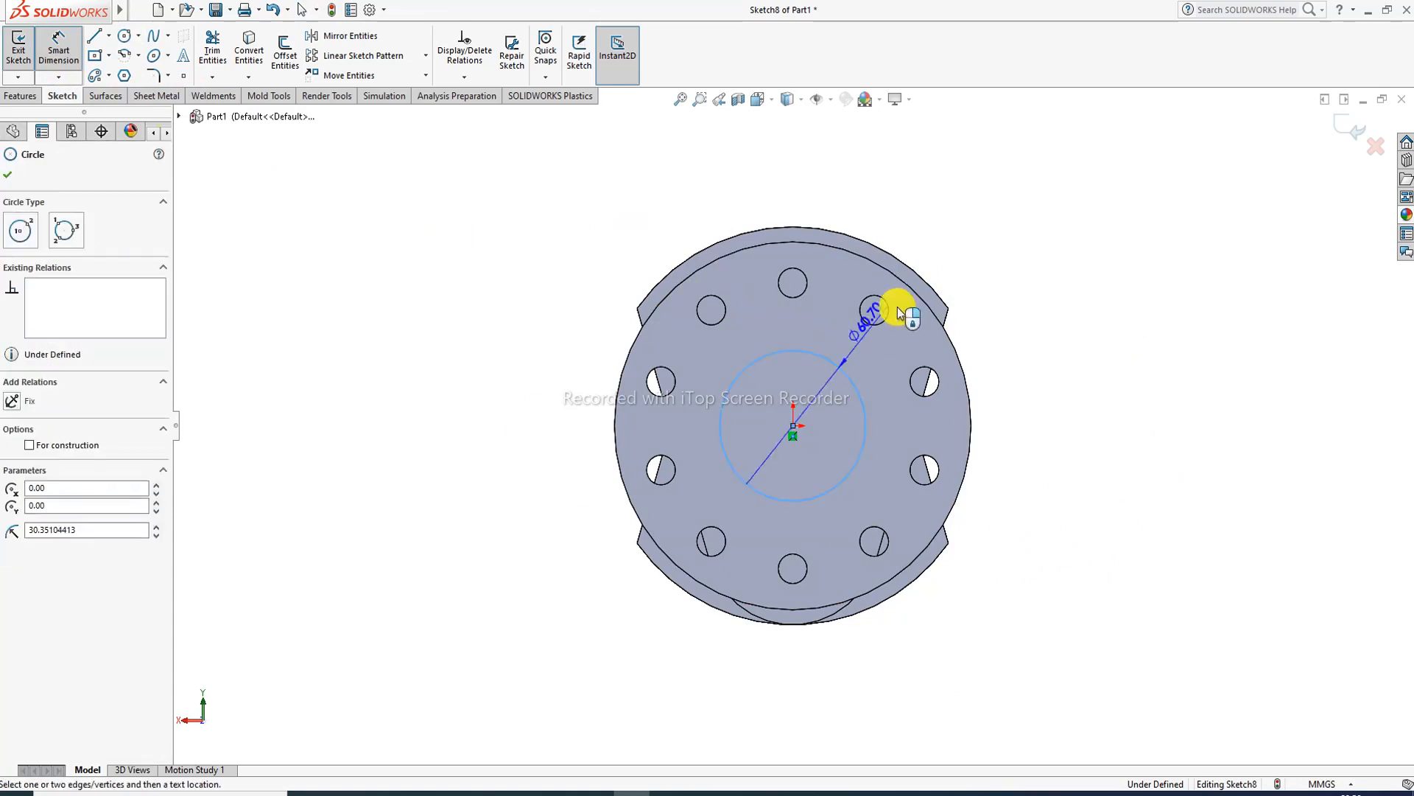
pyautogui.click(970, 268)
pyautogui.write('30')
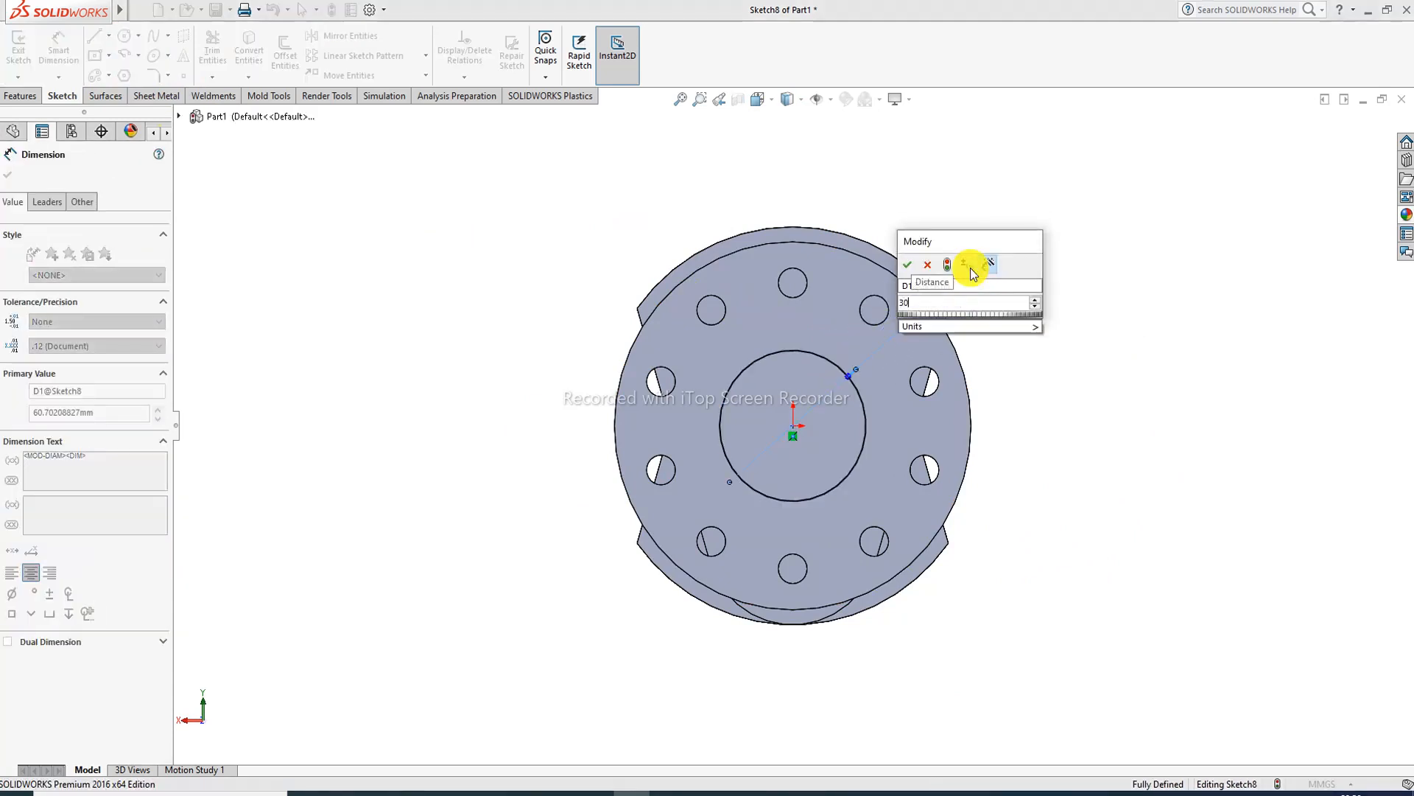
pyautogui.press('Return')
pyautogui.rightClick(972, 263)
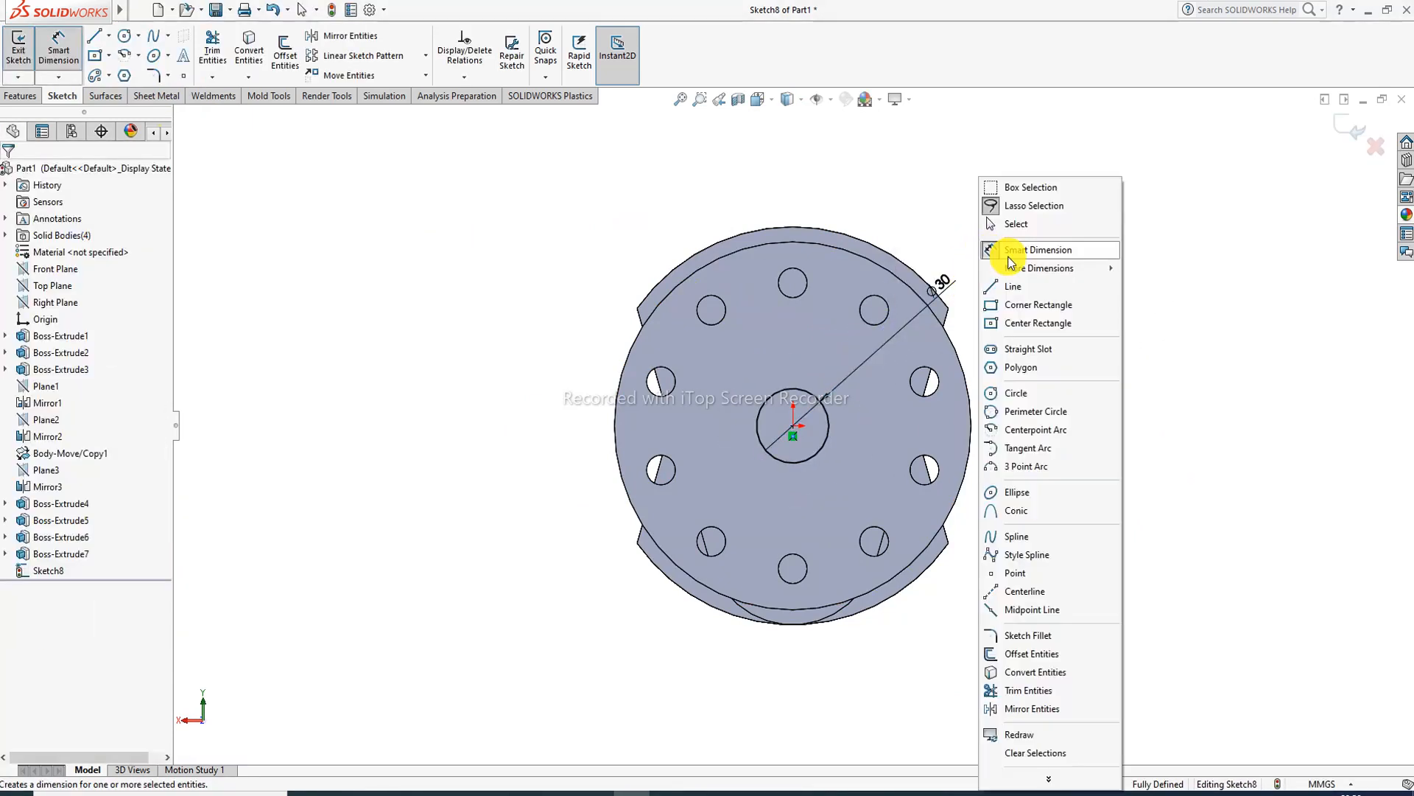
pyautogui.click(1011, 221)
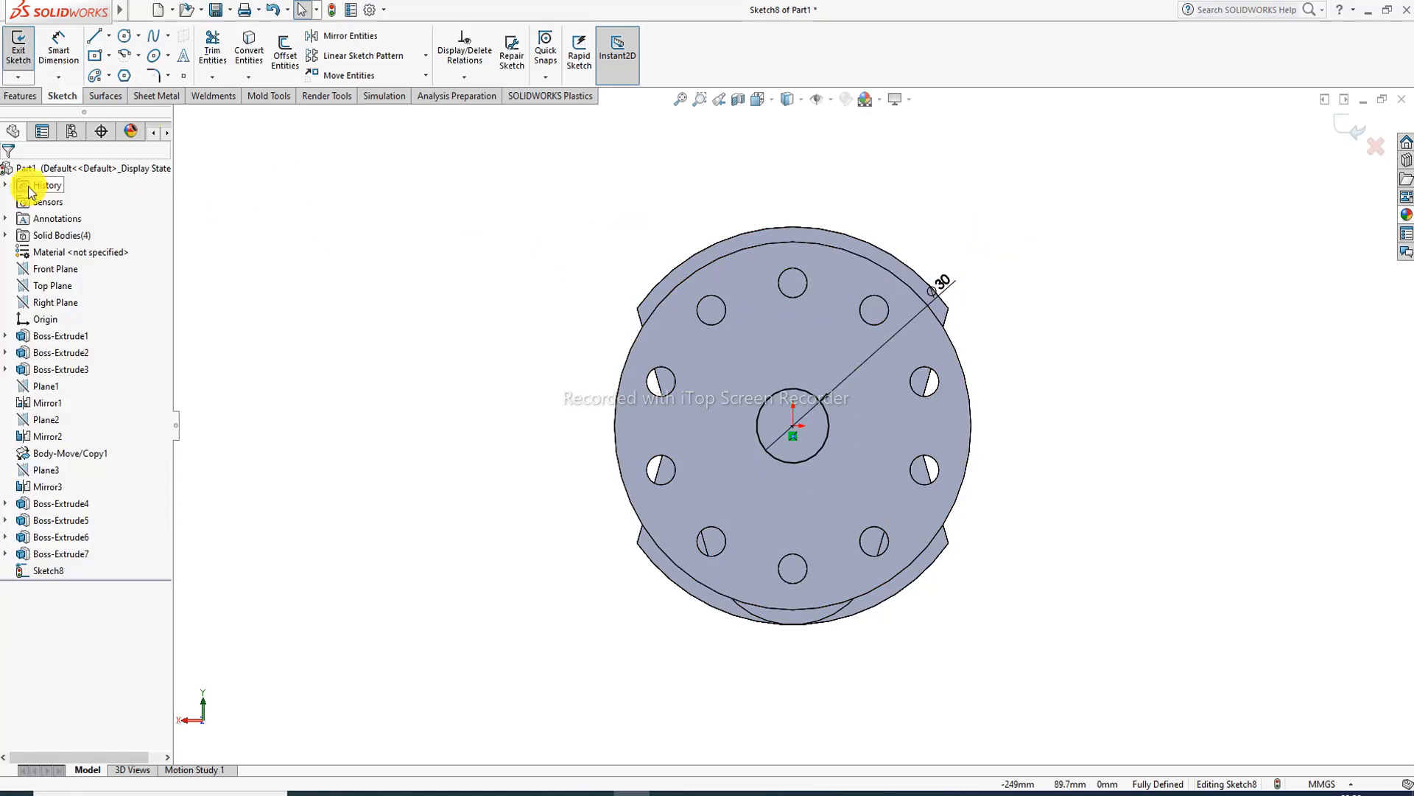
# - Extrude the 30 mm circle 15 mm outward from the end flange as a stub shaft
pyautogui.click(20, 100)
pyautogui.click(25, 48)
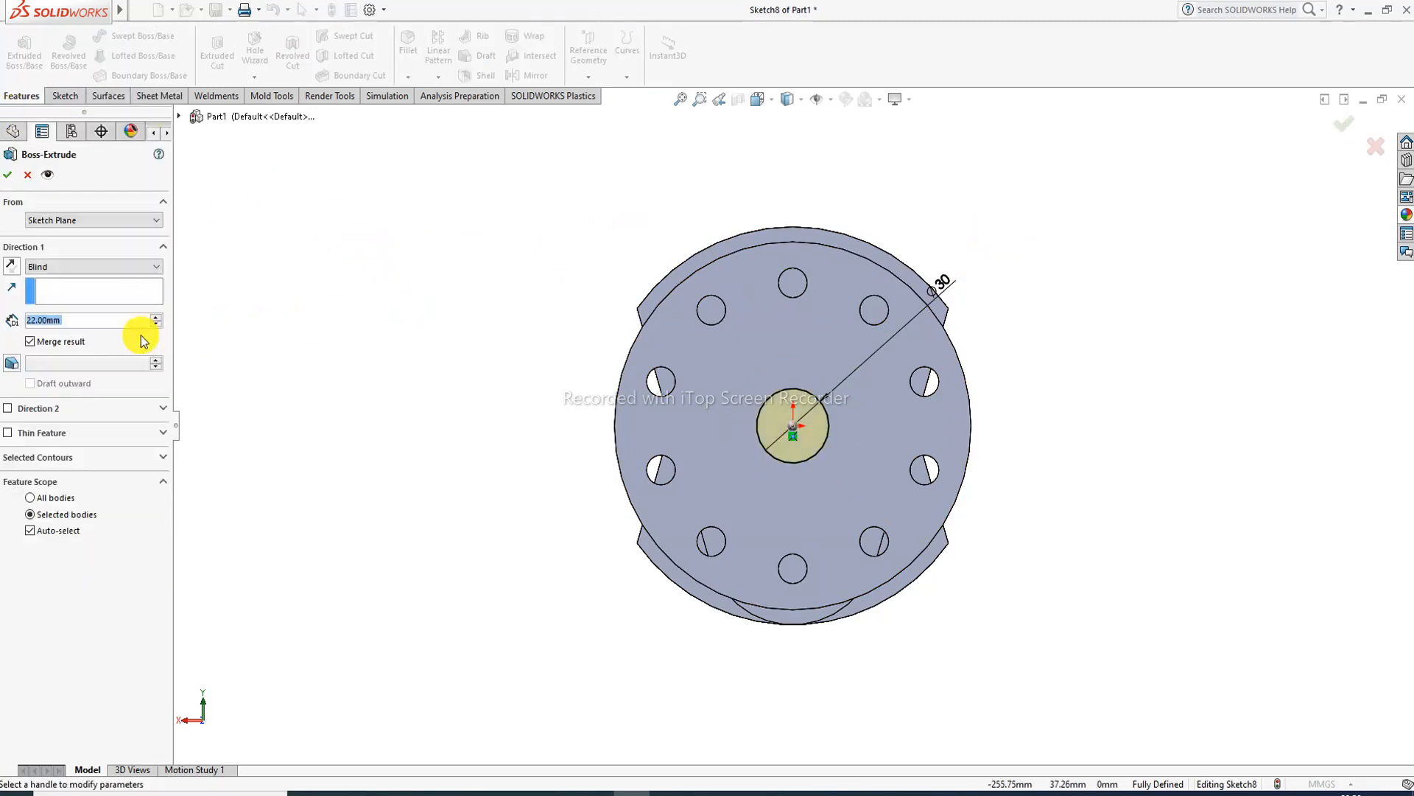
pyautogui.write('15')
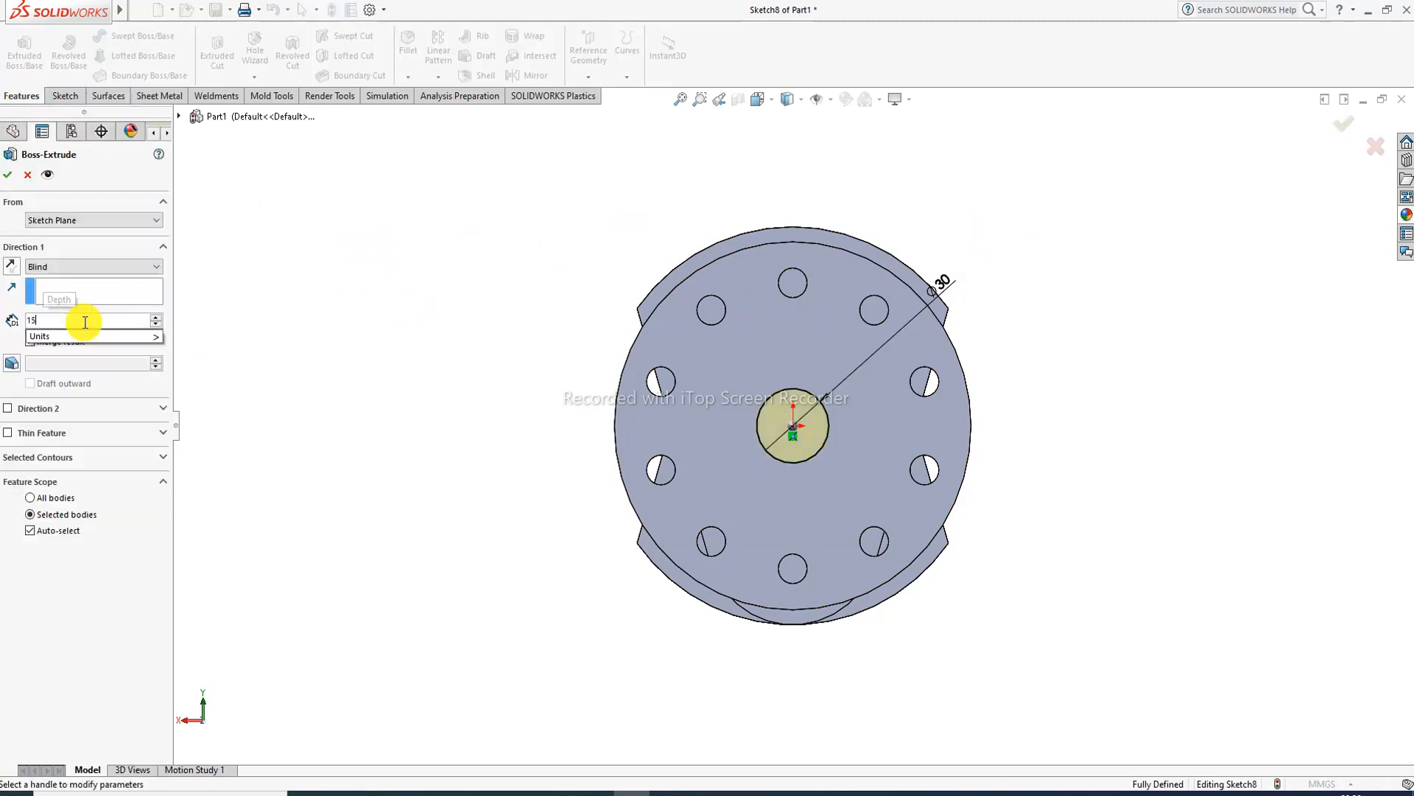
pyautogui.press('Return')
pyautogui.moveTo(428, 365); pyautogui.dragTo(509, 371, button='middle')
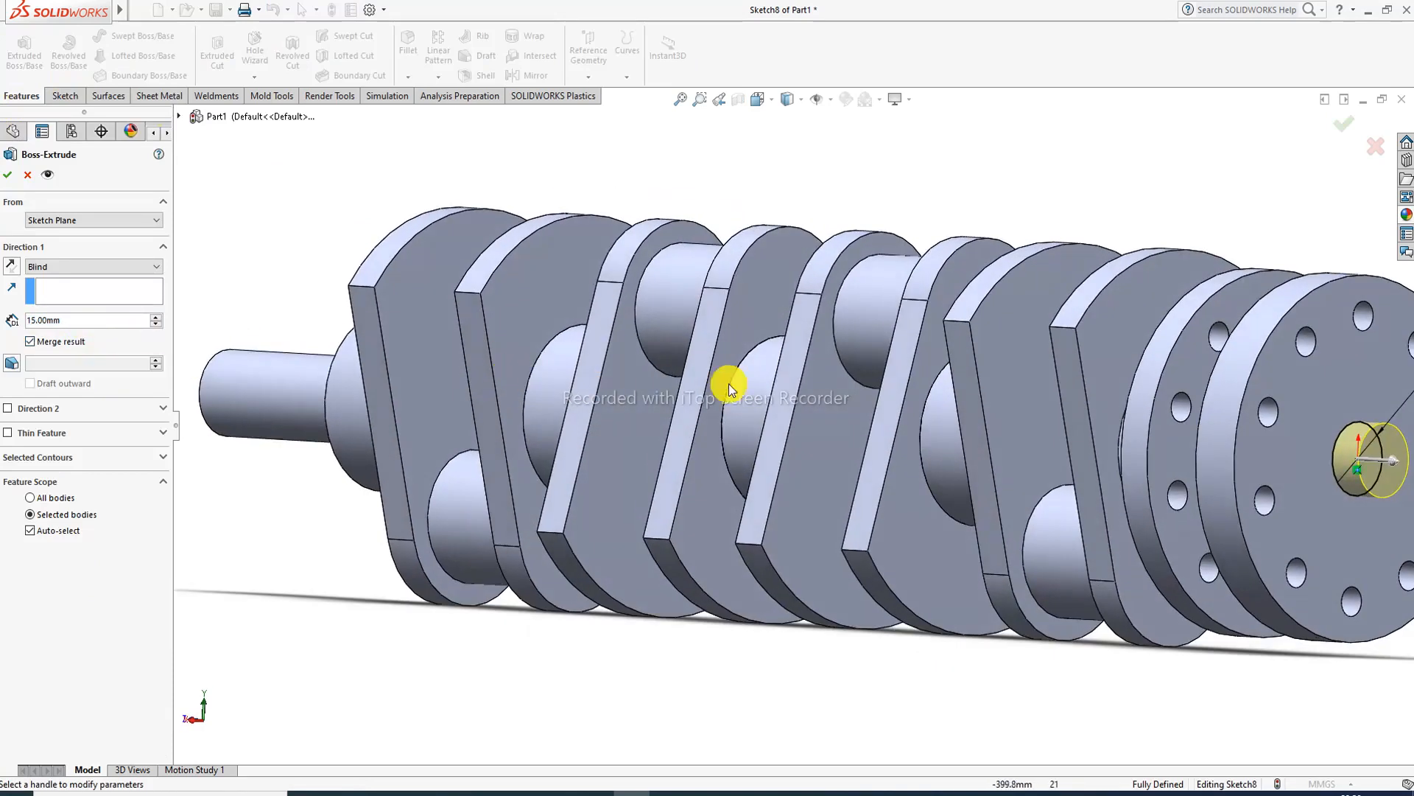
pyautogui.scroll(3, 834, 374)
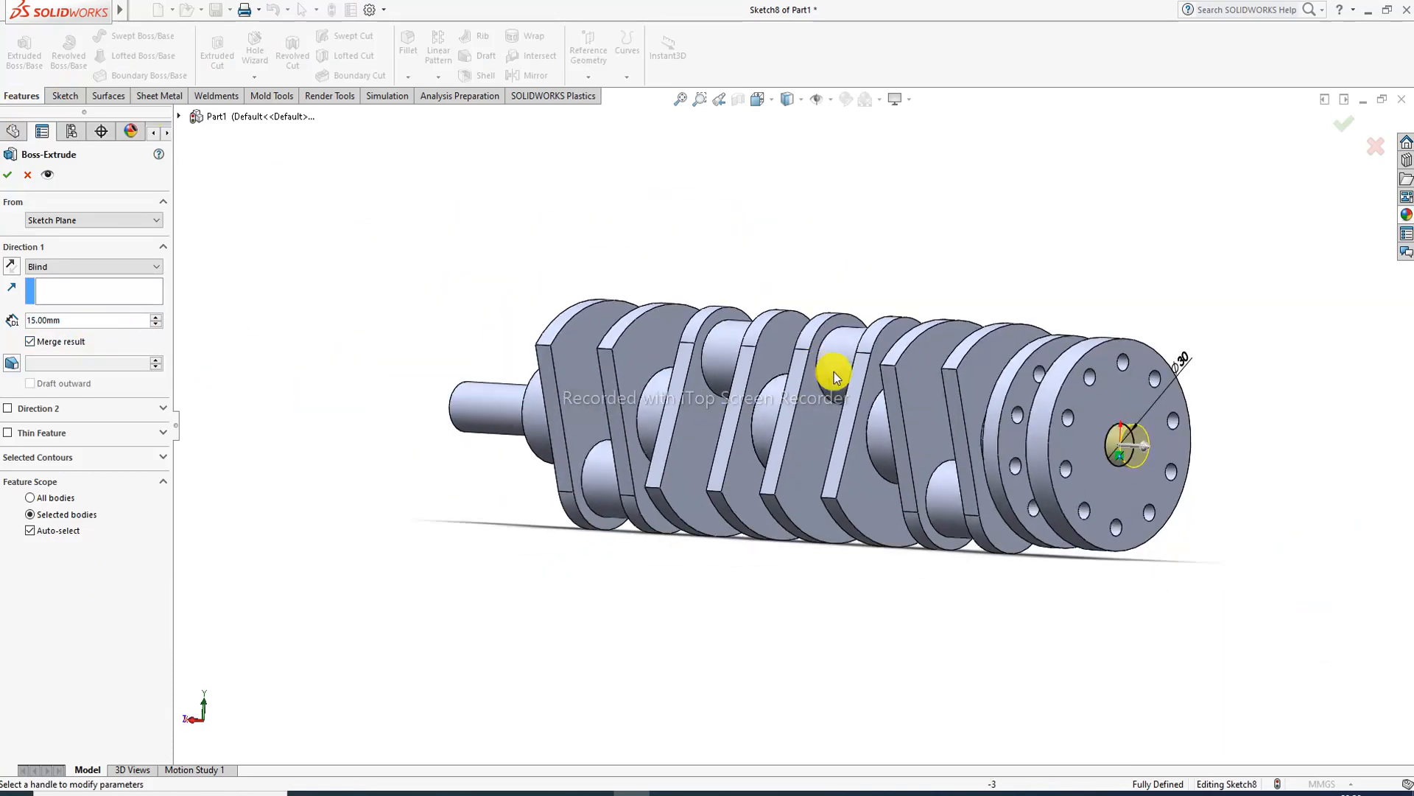
pyautogui.click(11, 176)
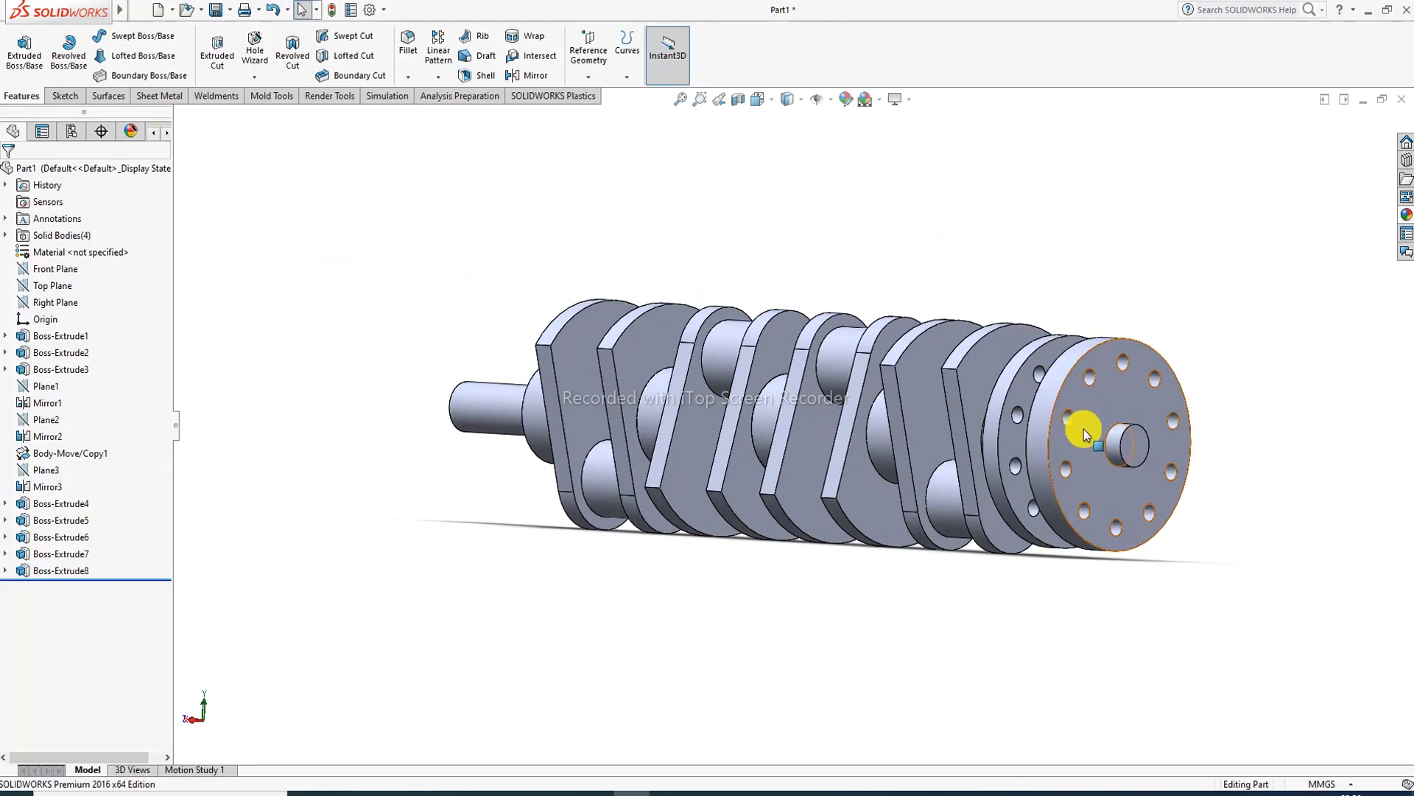
# - Combine the four solid bodies of the crankshaft into one with the Add operation
pyautogui.moveTo(1036, 417); pyautogui.dragTo(1063, 434, button='middle')
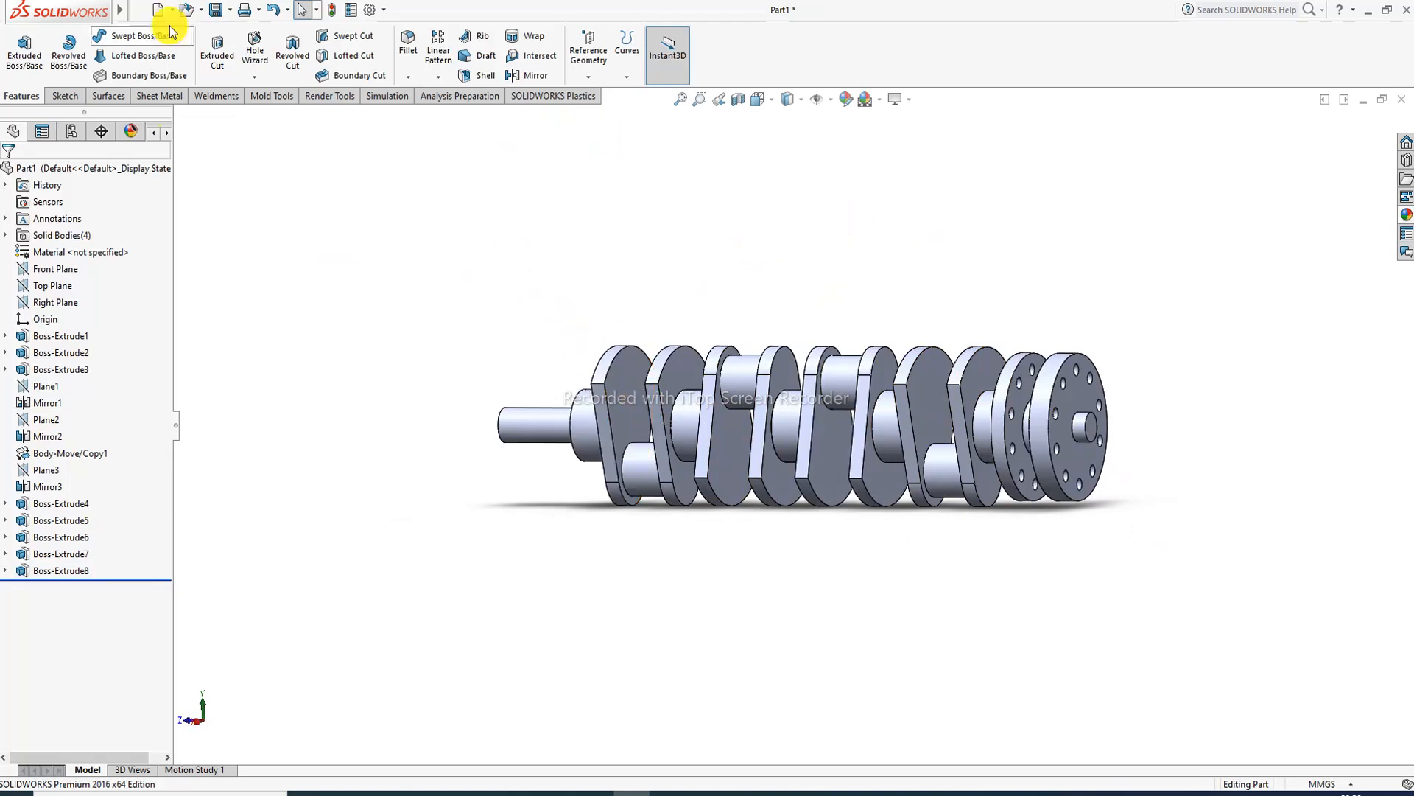
pyautogui.click(140, 9)
pyautogui.moveTo(231, 9)
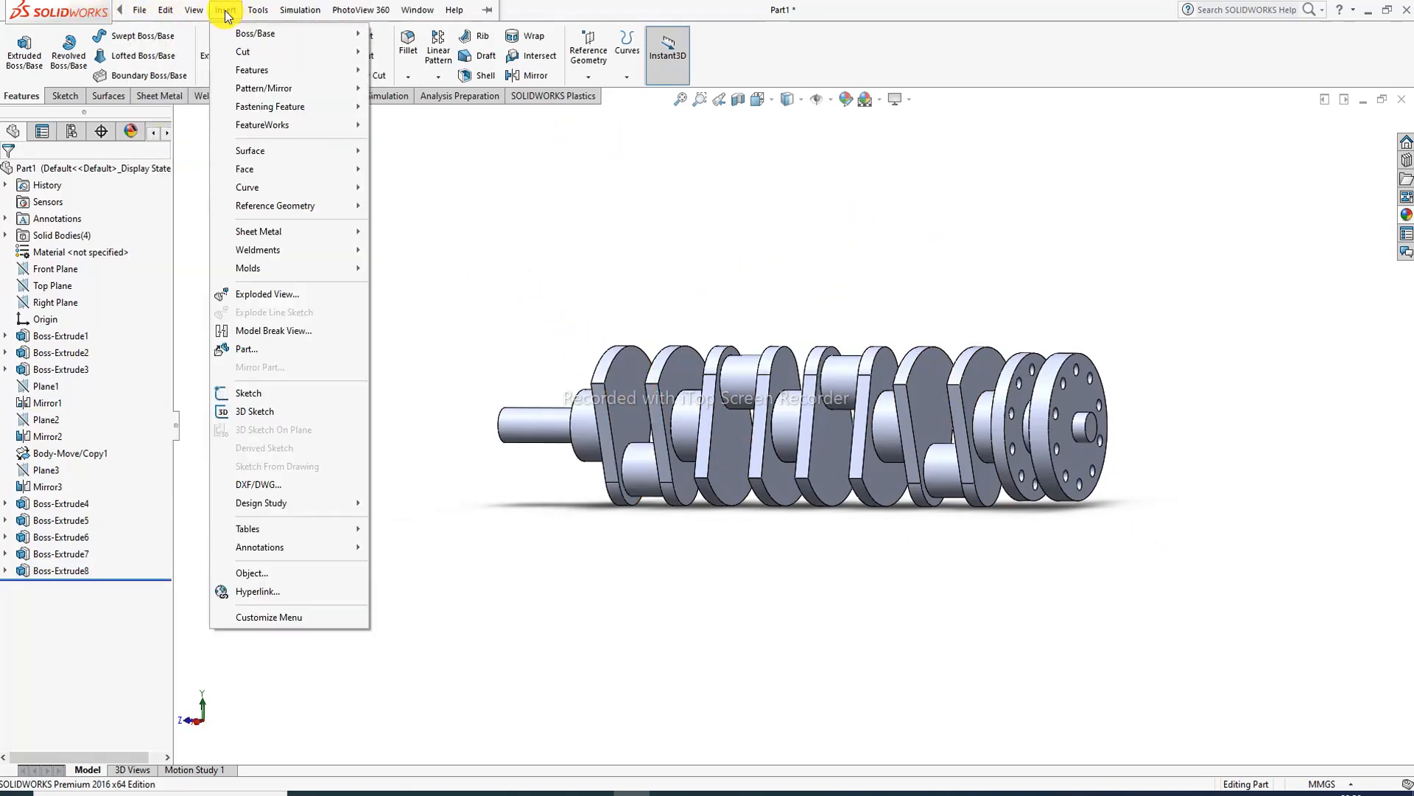
pyautogui.moveTo(265, 70)
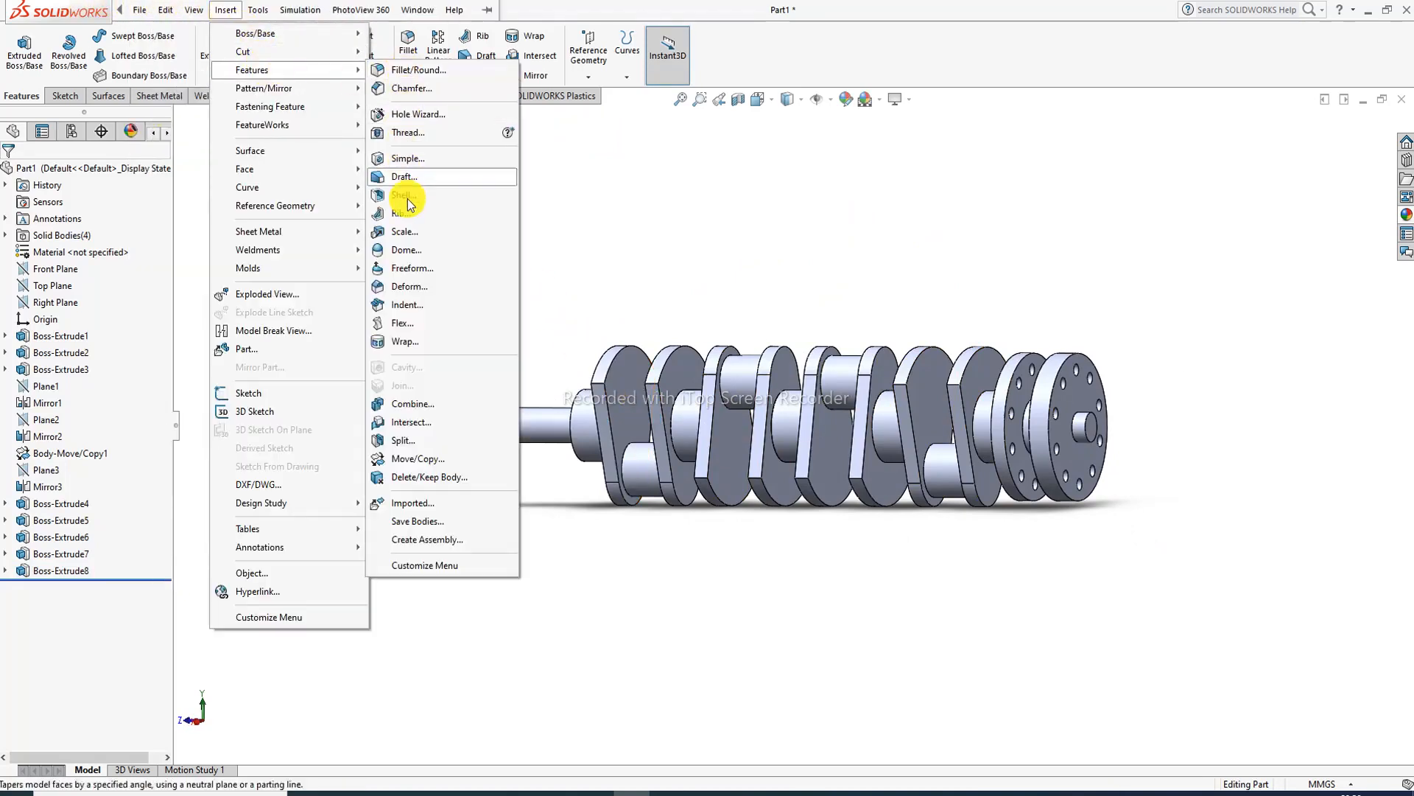
pyautogui.click(409, 404)
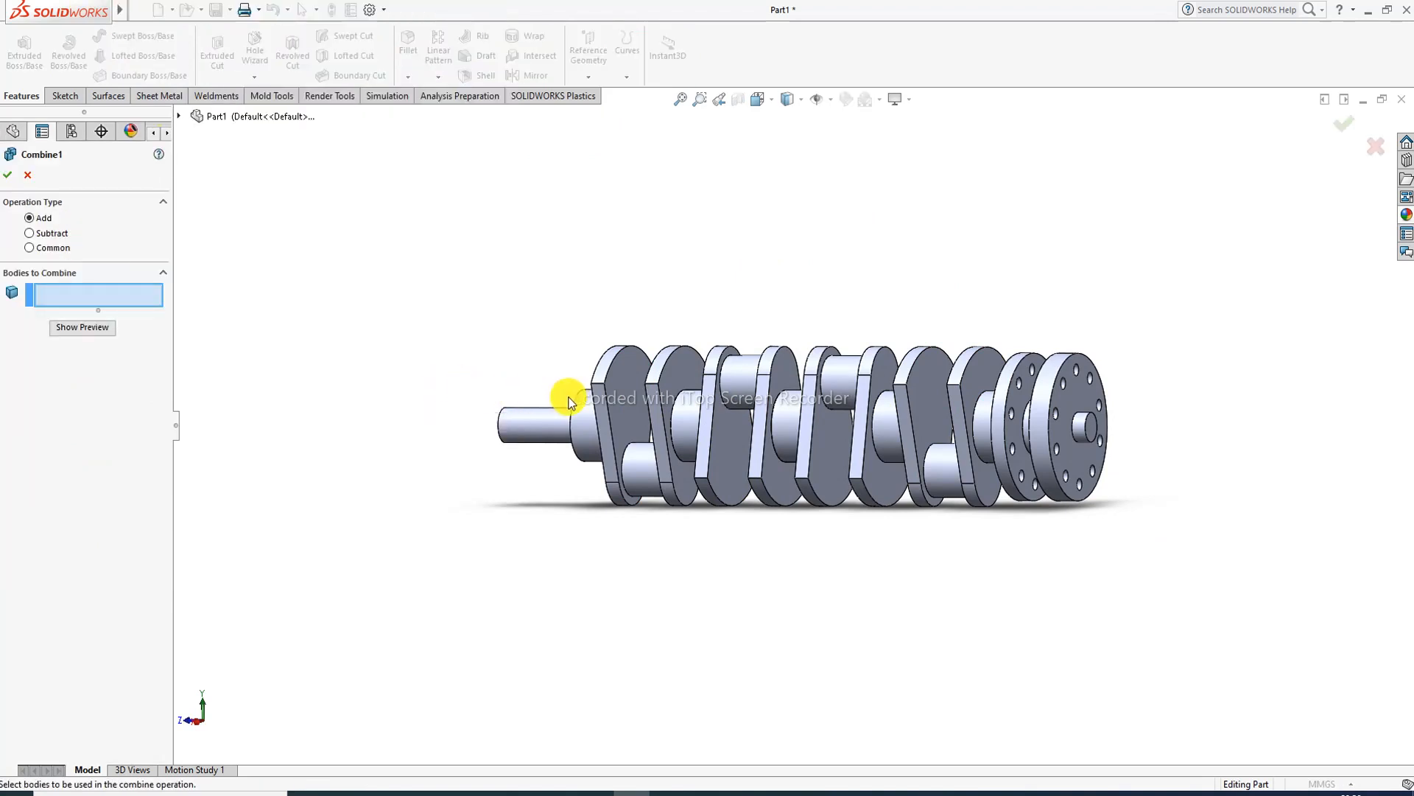
pyautogui.click(615, 421)
pyautogui.click(718, 391)
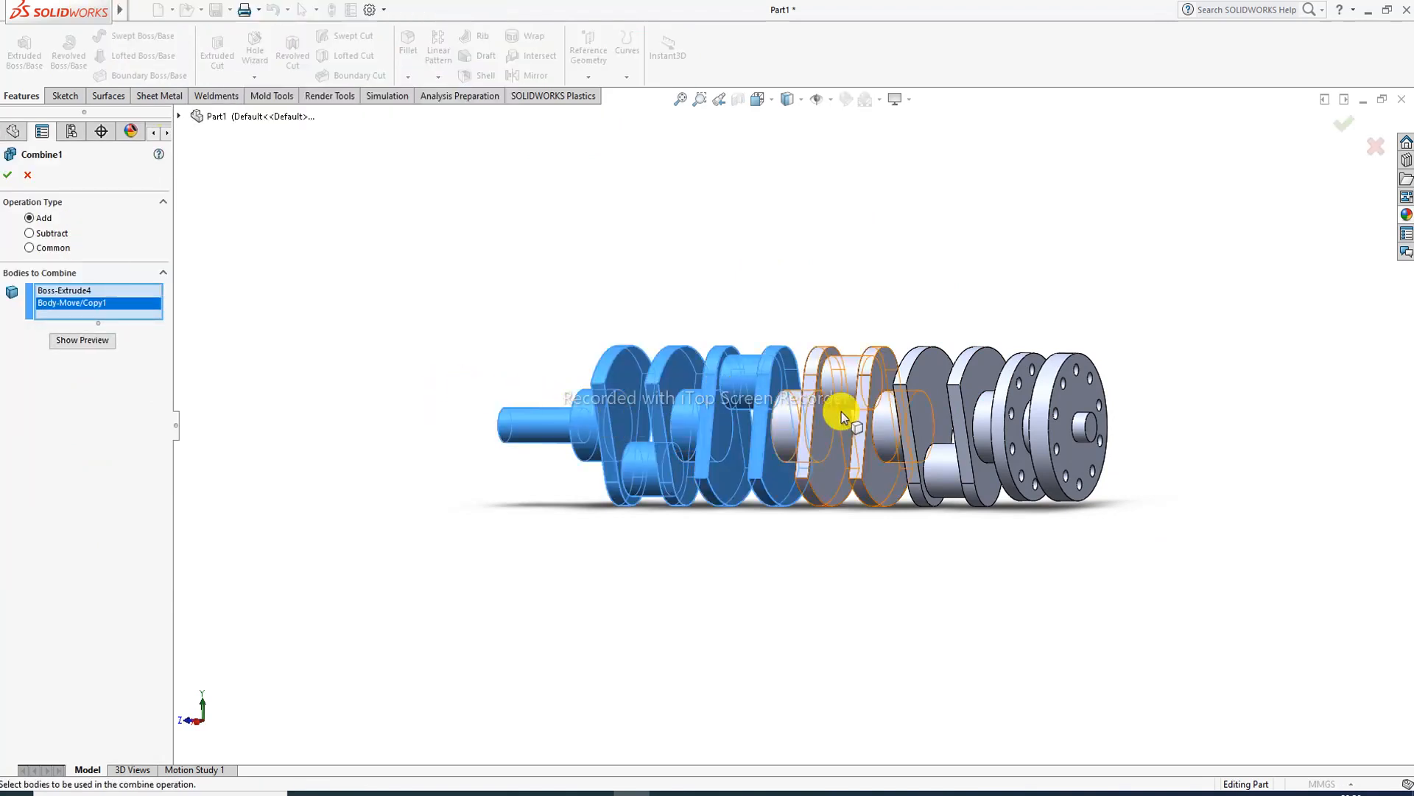
pyautogui.click(842, 412)
pyautogui.click(926, 411)
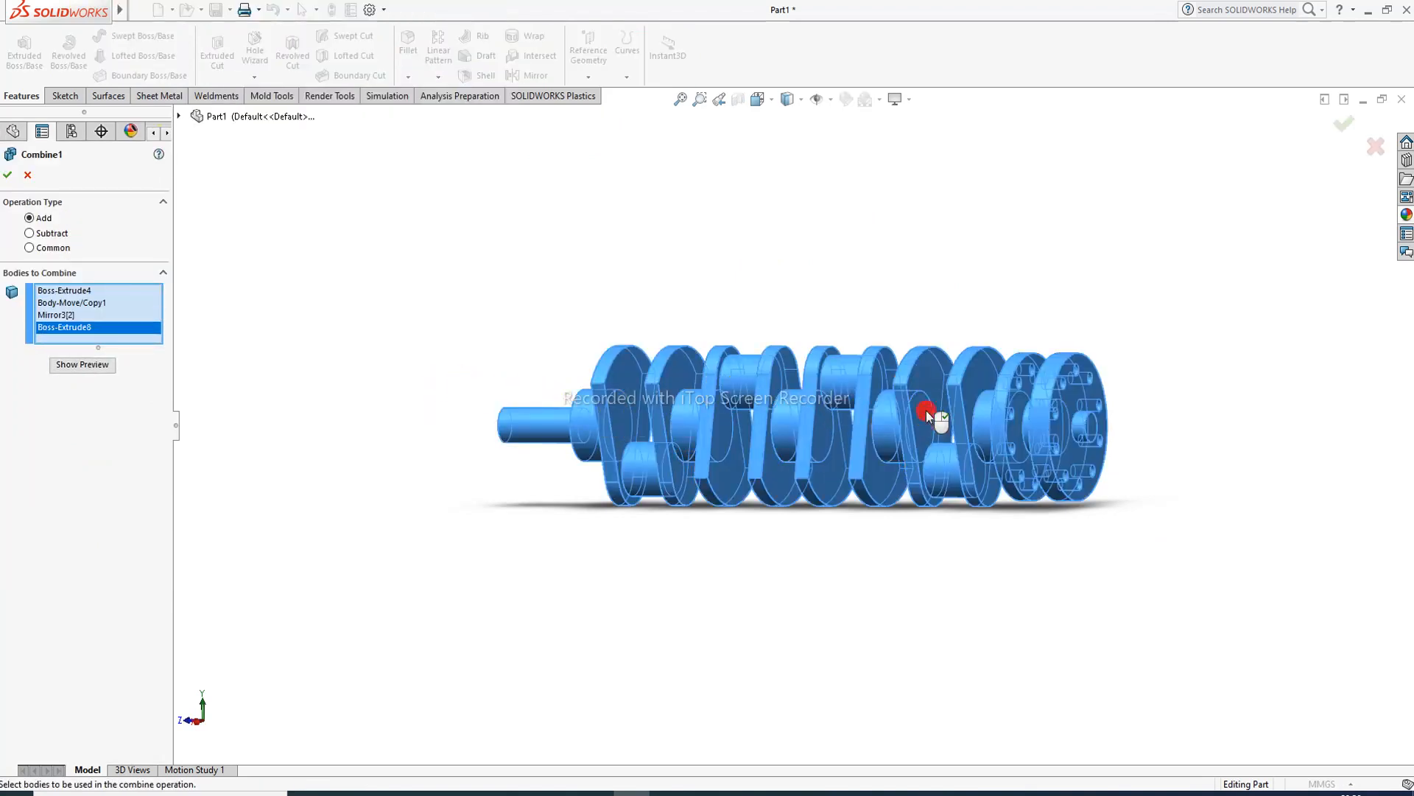
pyautogui.click(12, 177)
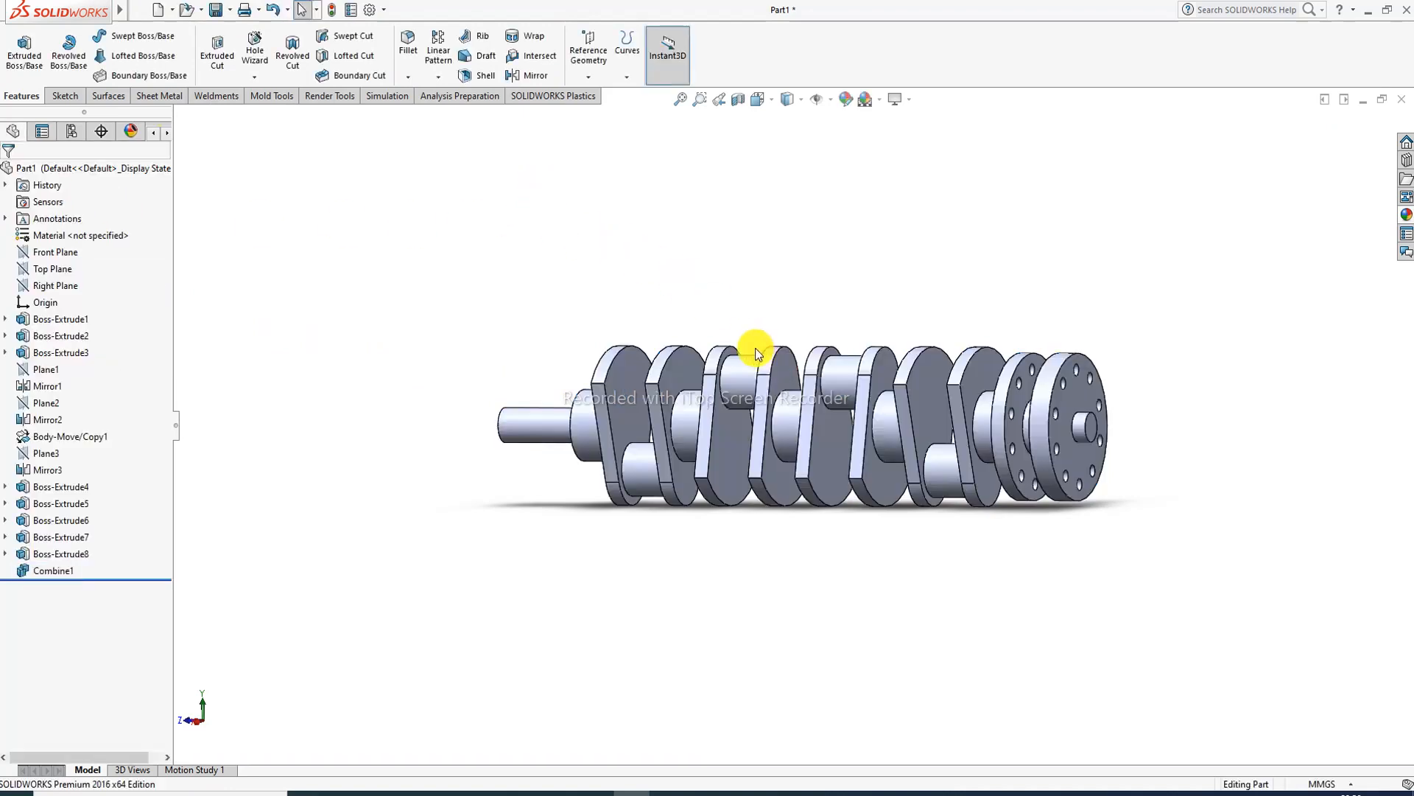
# - Check the fillet radius in the PDF drawing and start a 4 mm fillet on the long front shaft's free end edge
pyautogui.moveTo(840, 385); pyautogui.dragTo(616, 408, button='middle')
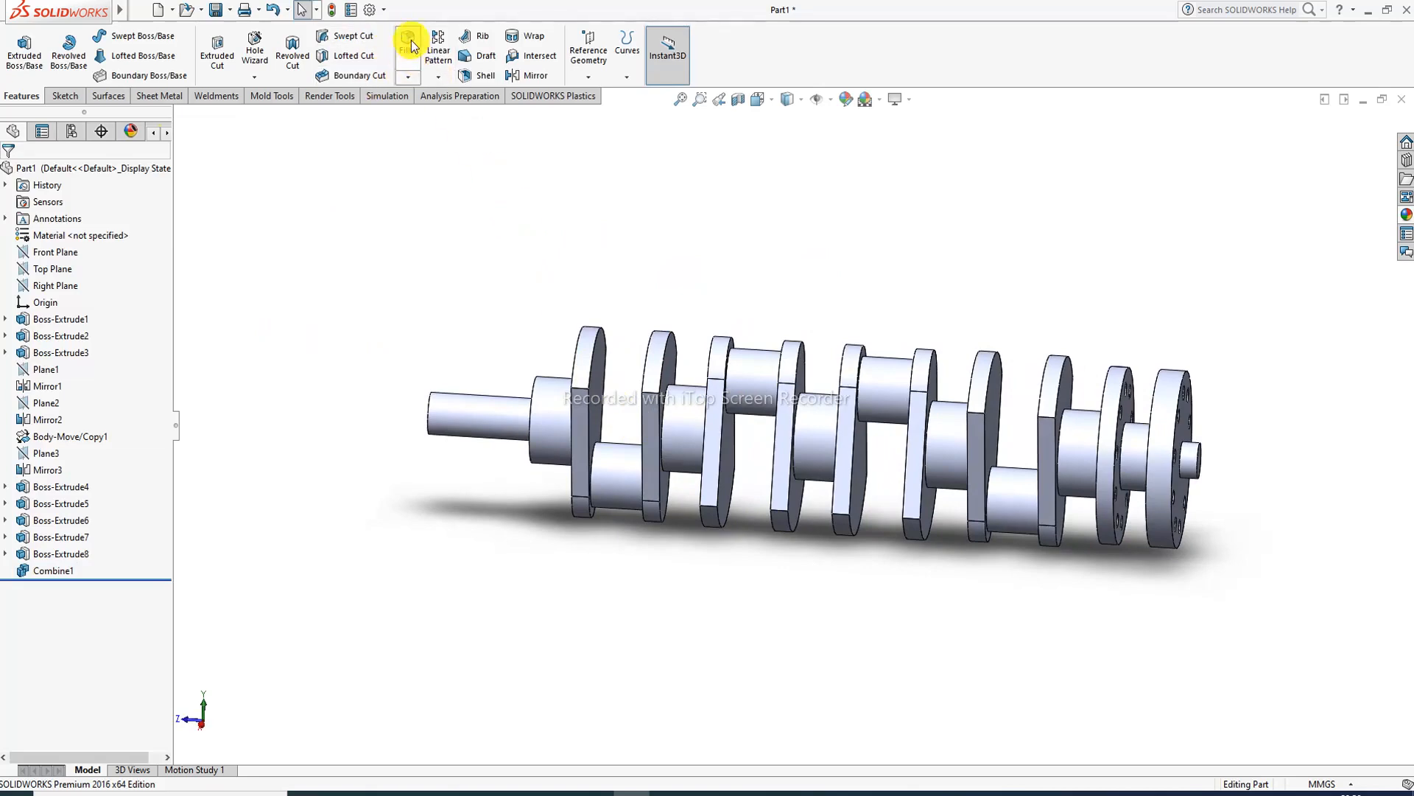
pyautogui.click(409, 48)
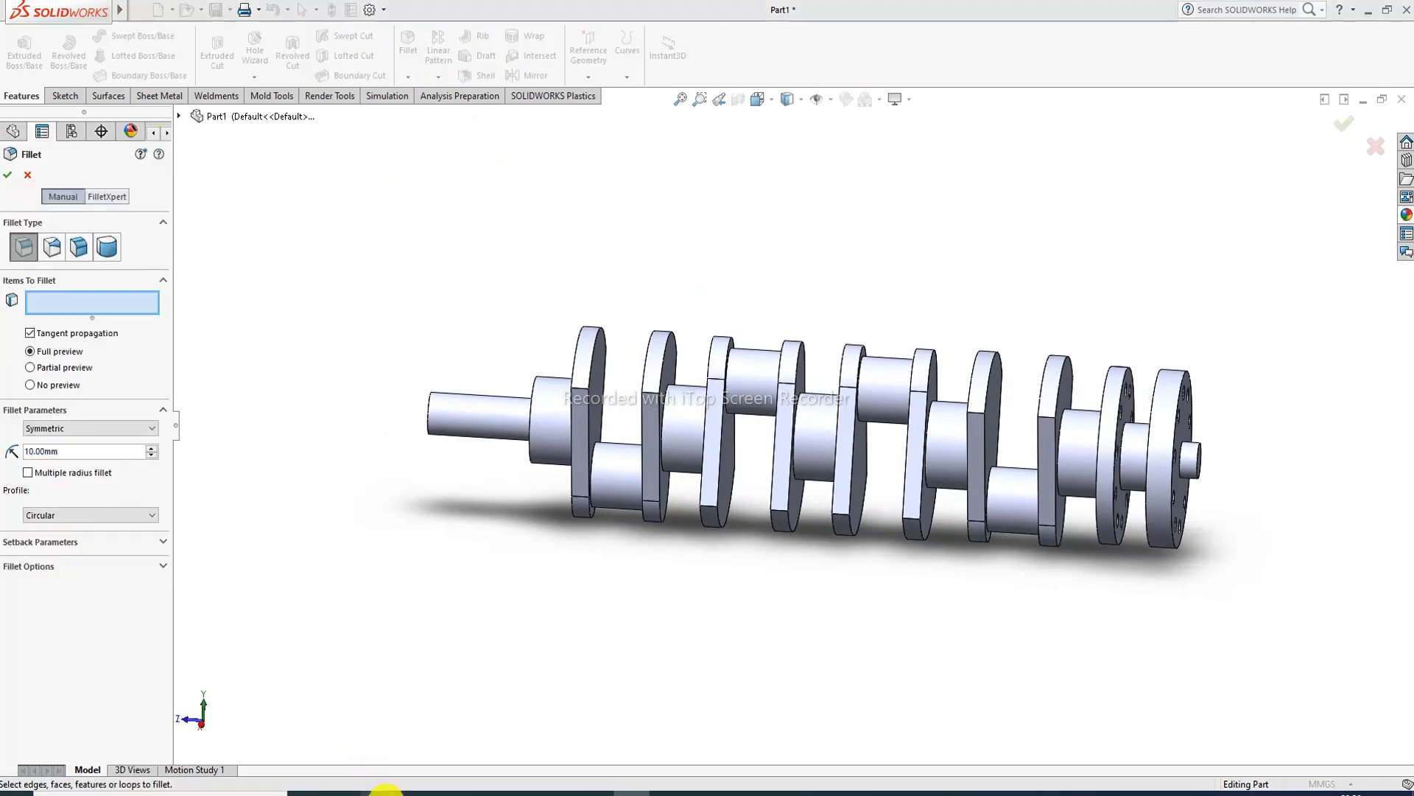
pyautogui.click(385, 792)
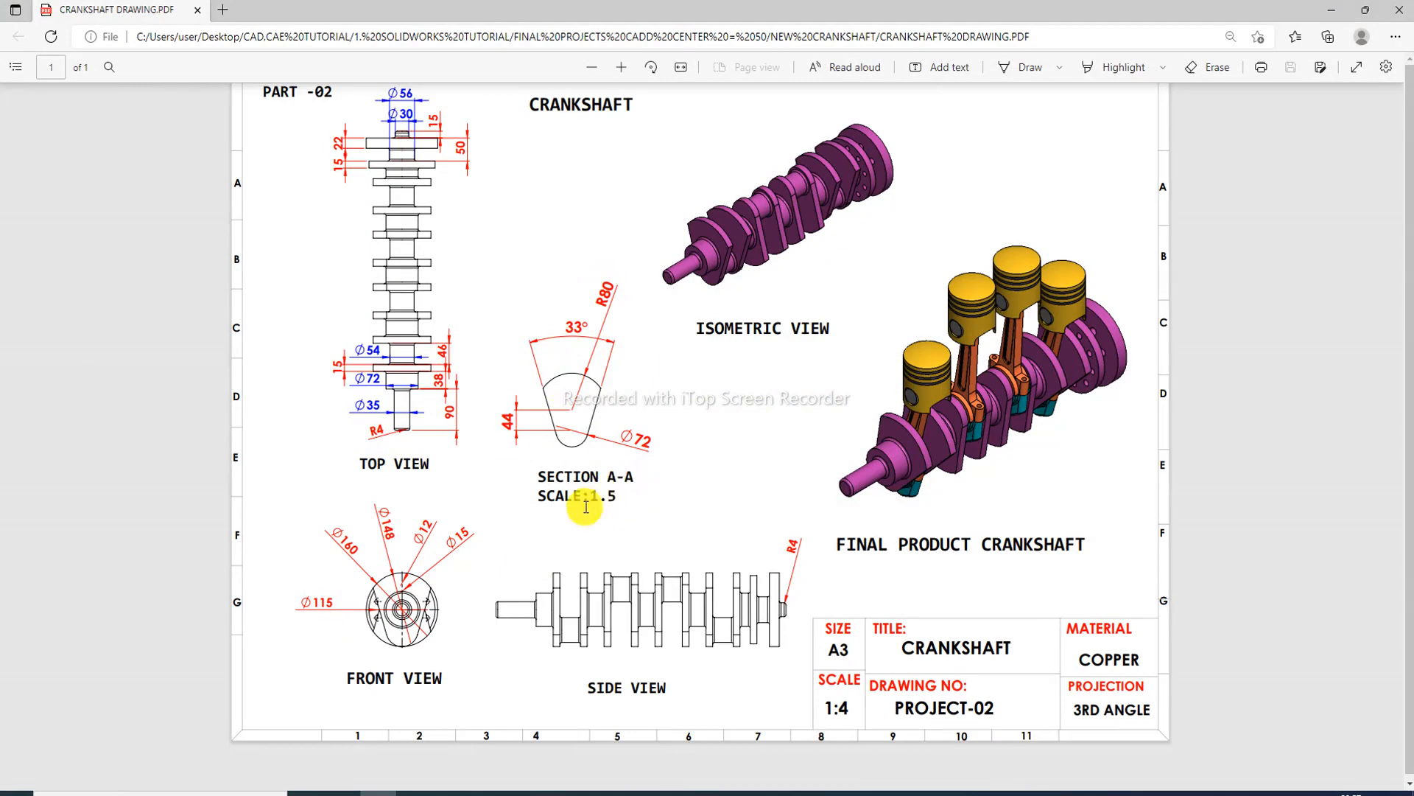
pyautogui.click(378, 792)
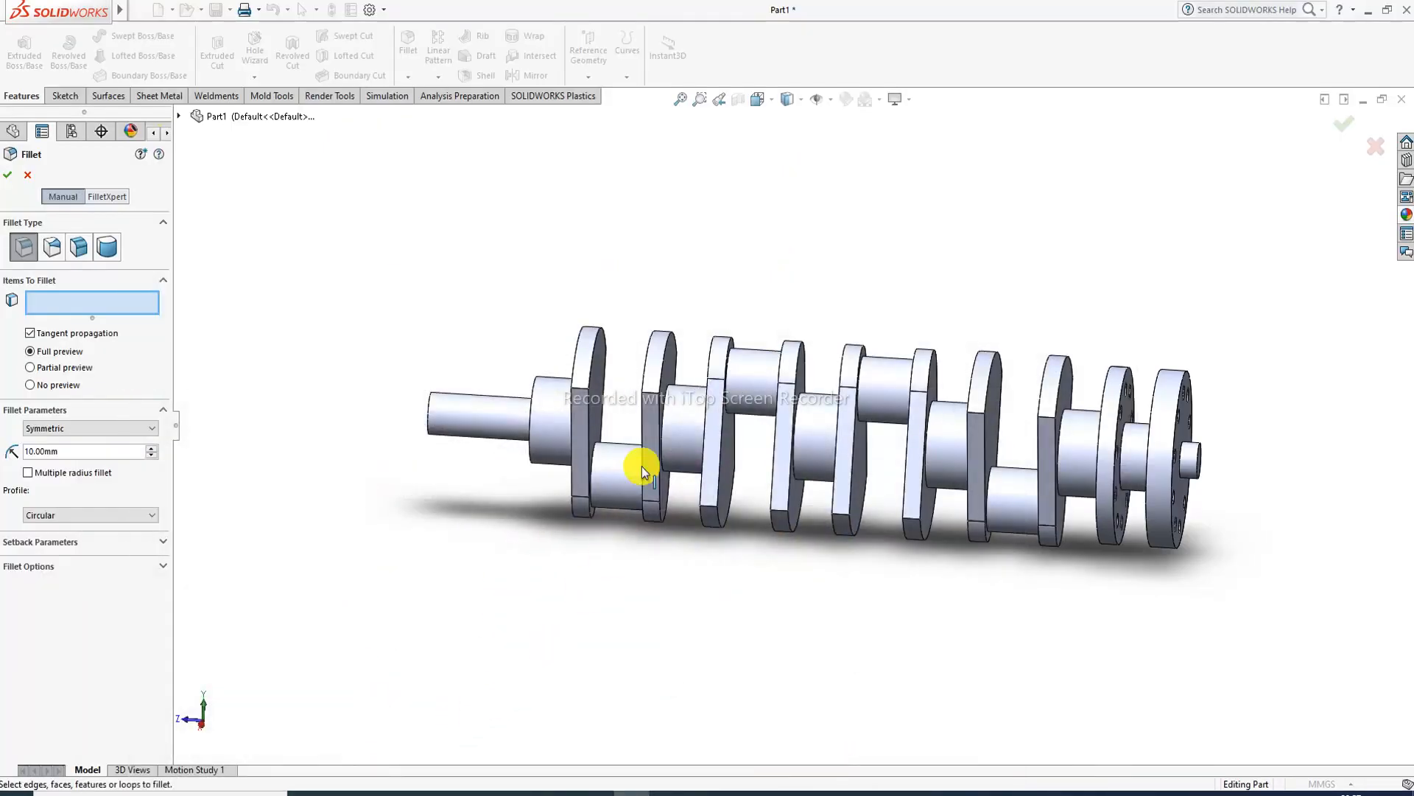
pyautogui.moveTo(480, 399); pyautogui.dragTo(506, 474, button='middle')
pyautogui.scroll(-5, 479, 401)
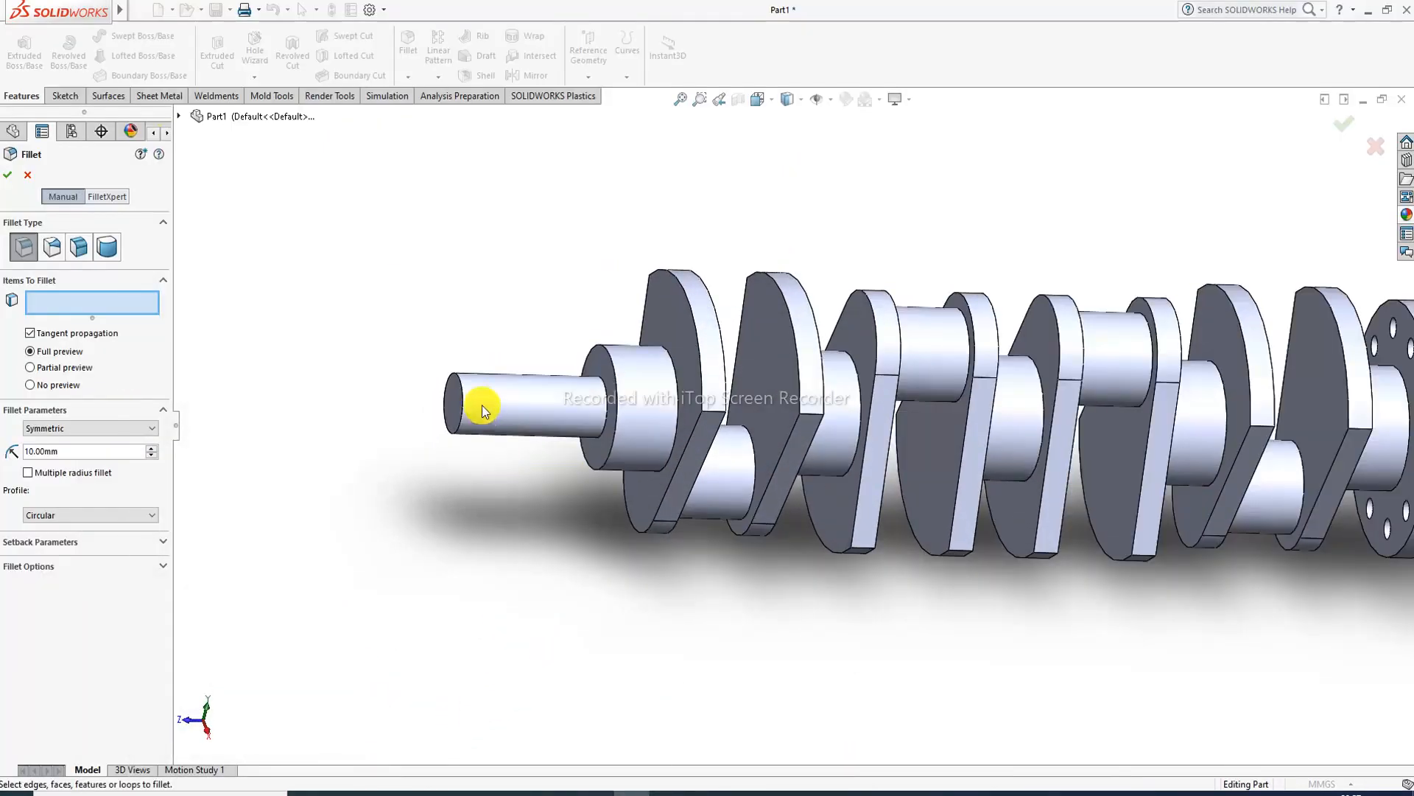
pyautogui.click(463, 396)
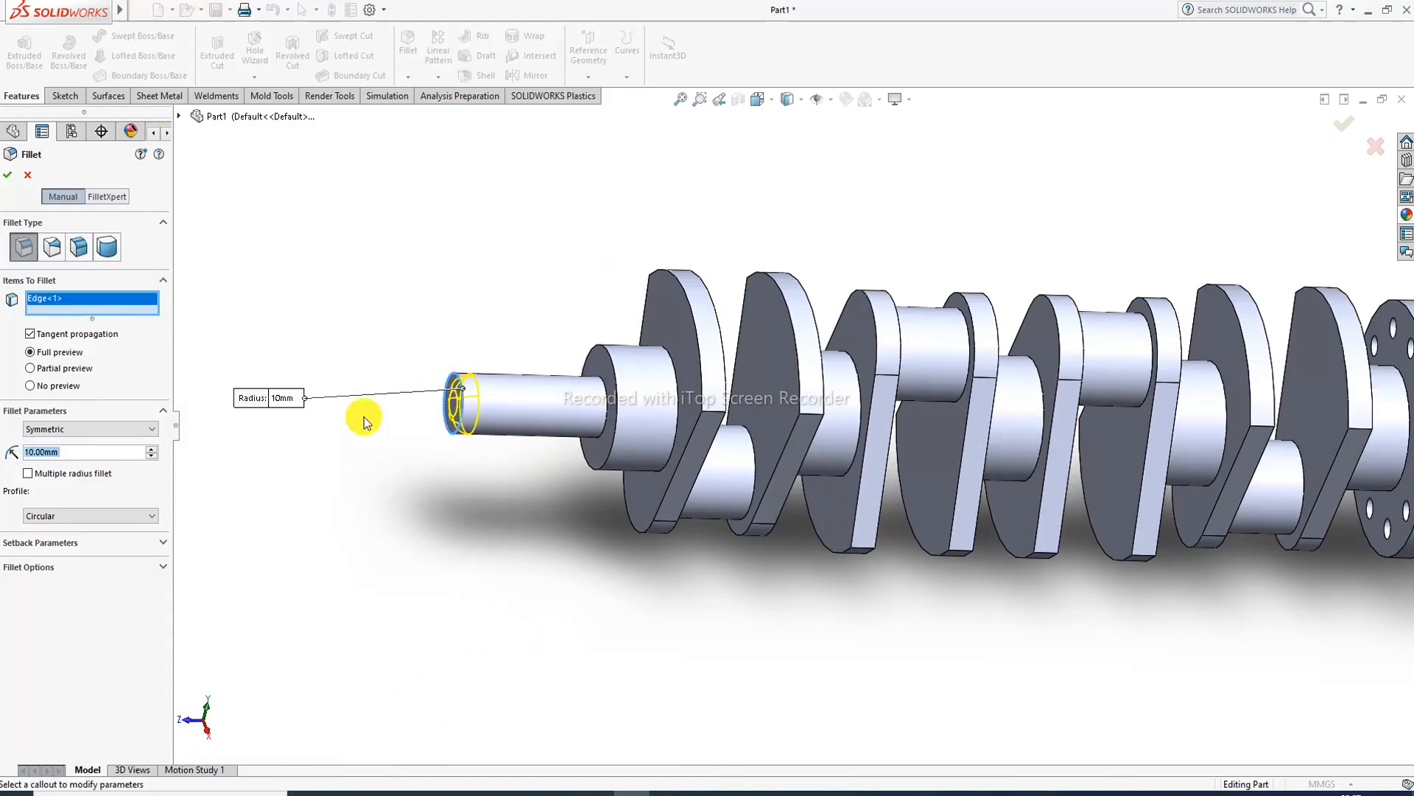
pyautogui.click(79, 450)
pyautogui.write('4')
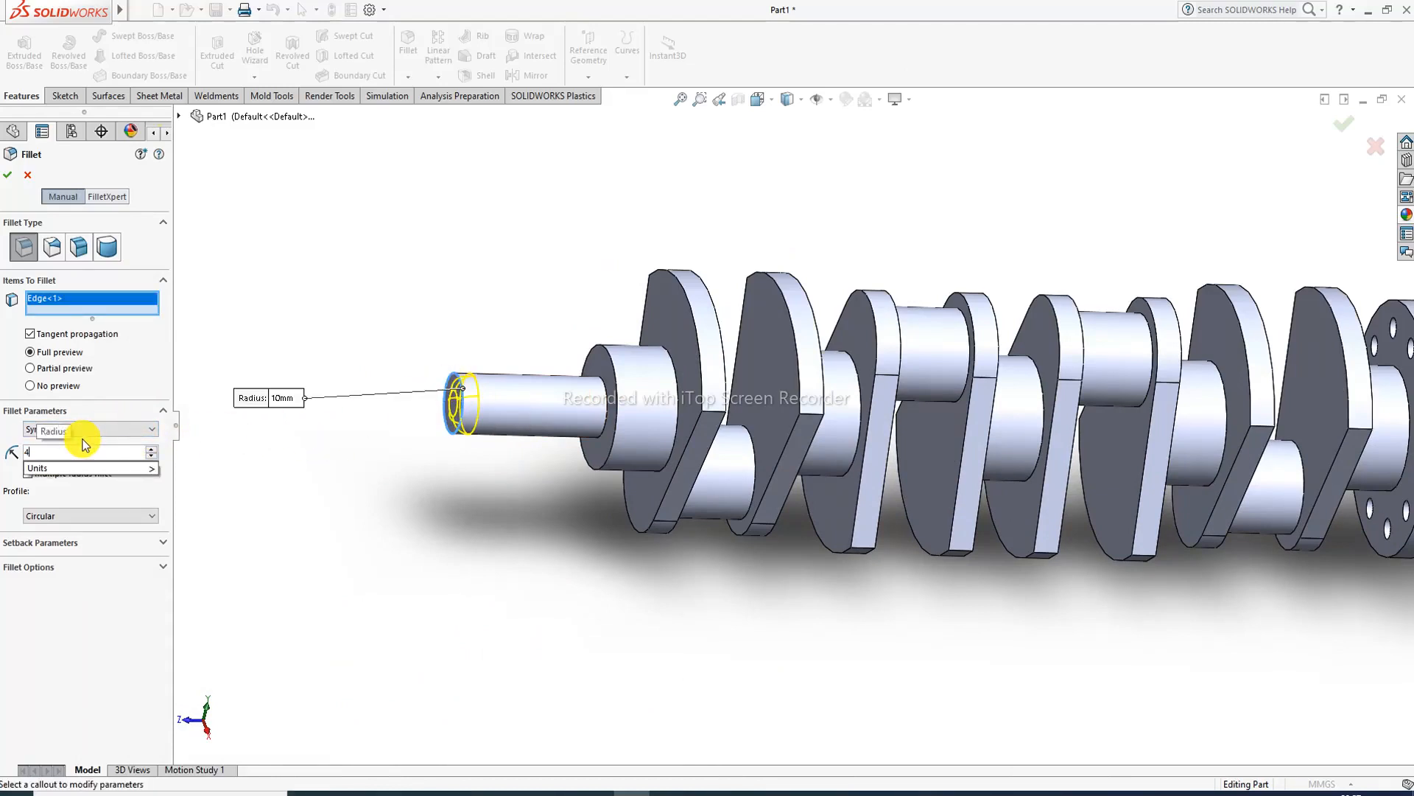
pyautogui.press('Return')
# - Add the front shaft's shoulder edge, the connected journal corner edges and the rear stub's outer edge to the fillet and apply it
pyautogui.scroll(-1, 606, 408)
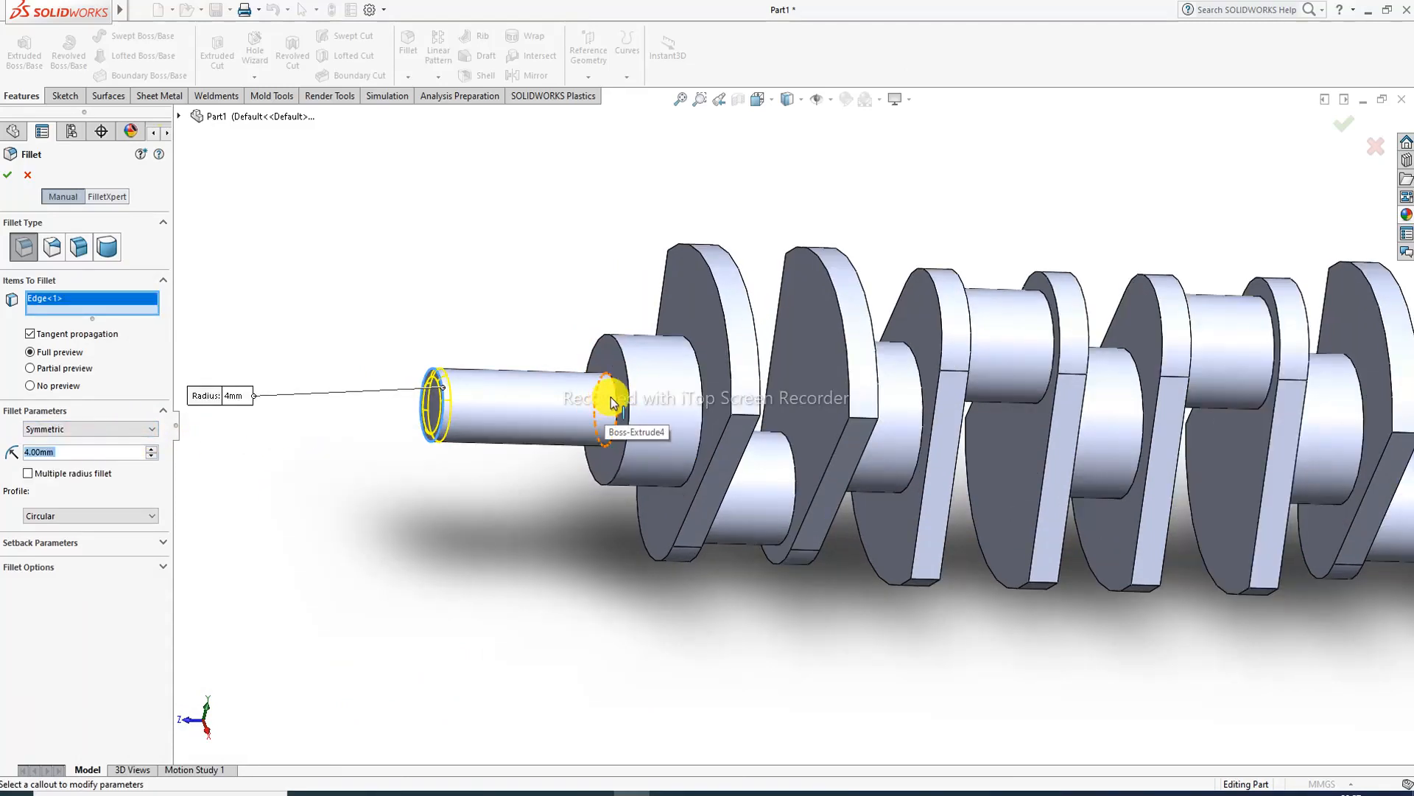
pyautogui.click(604, 404)
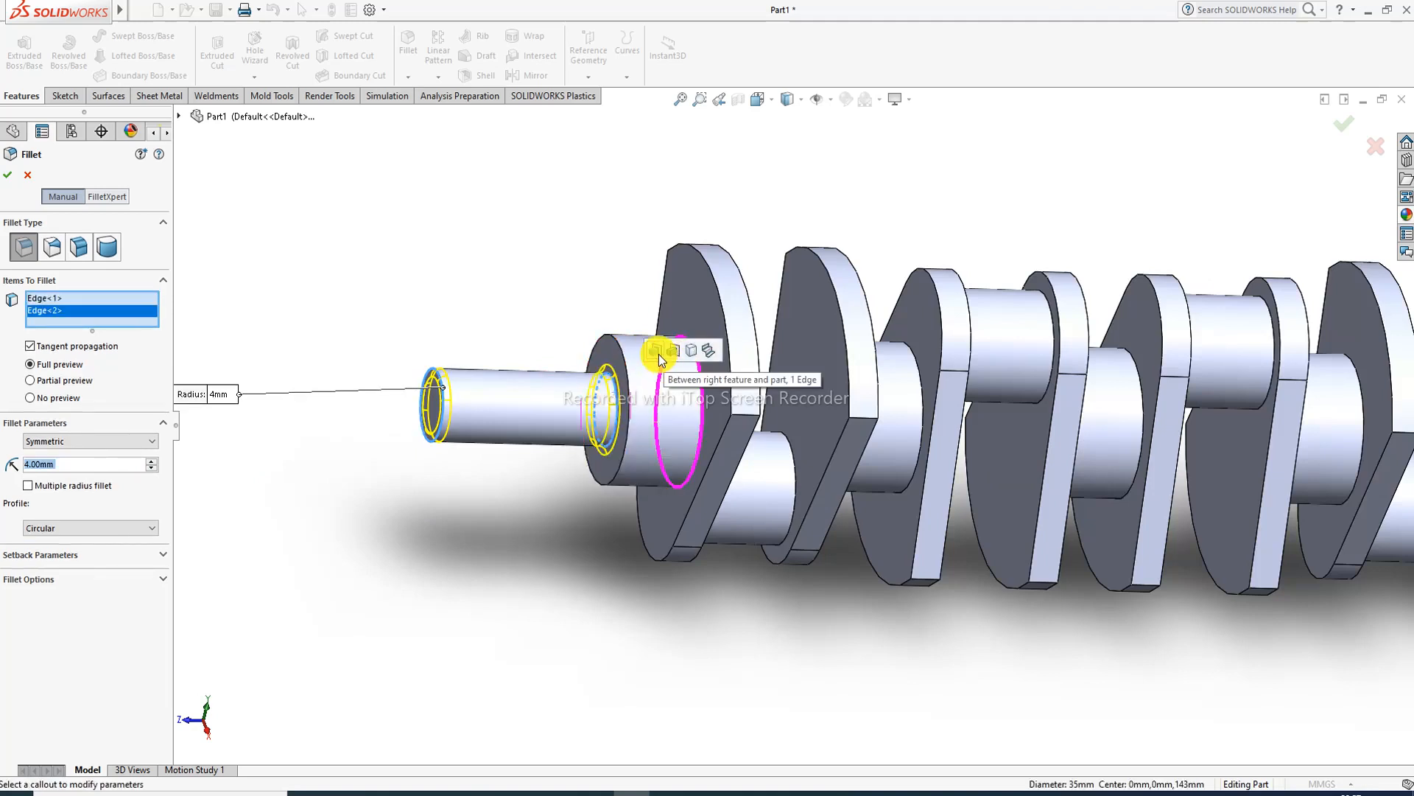
pyautogui.click(709, 351)
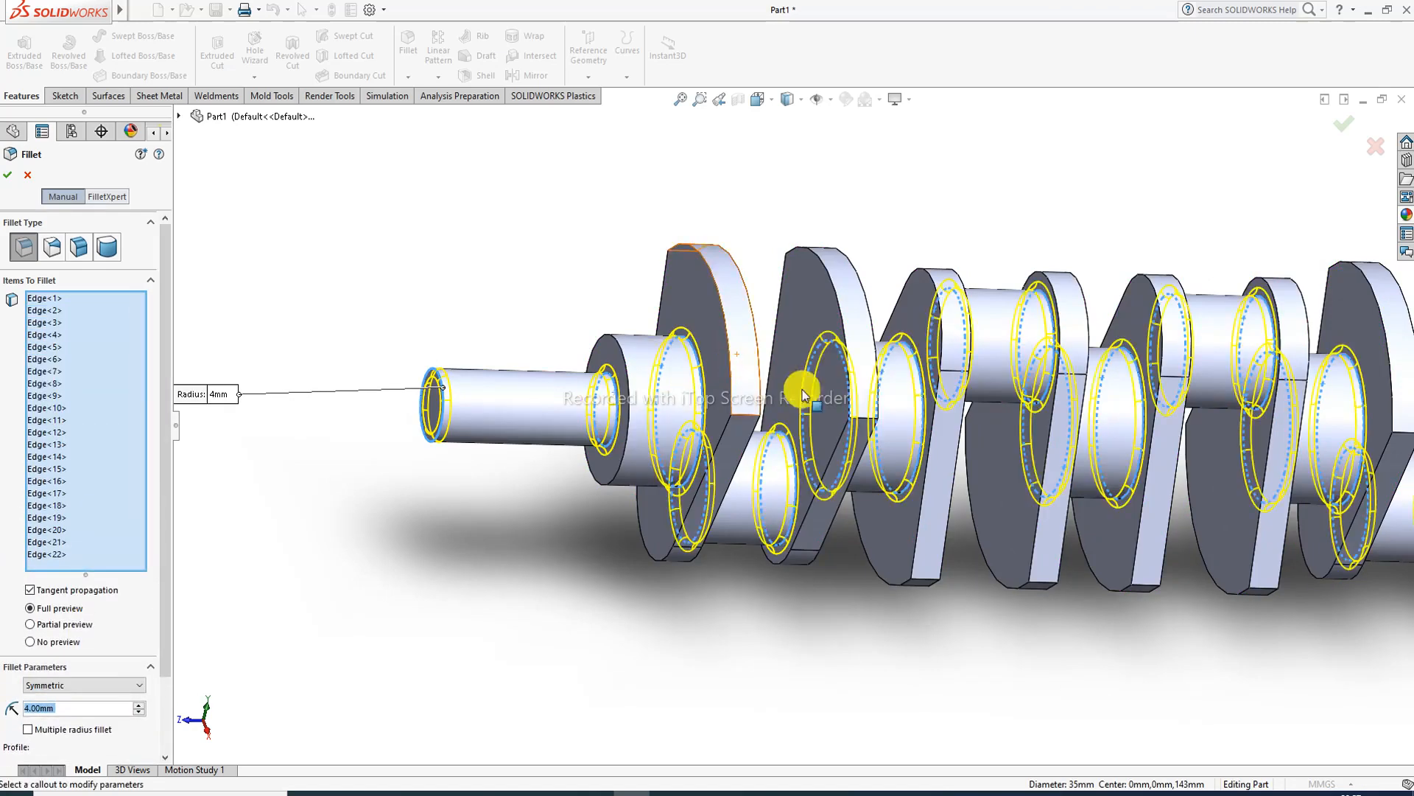
pyautogui.scroll(5, 971, 410)
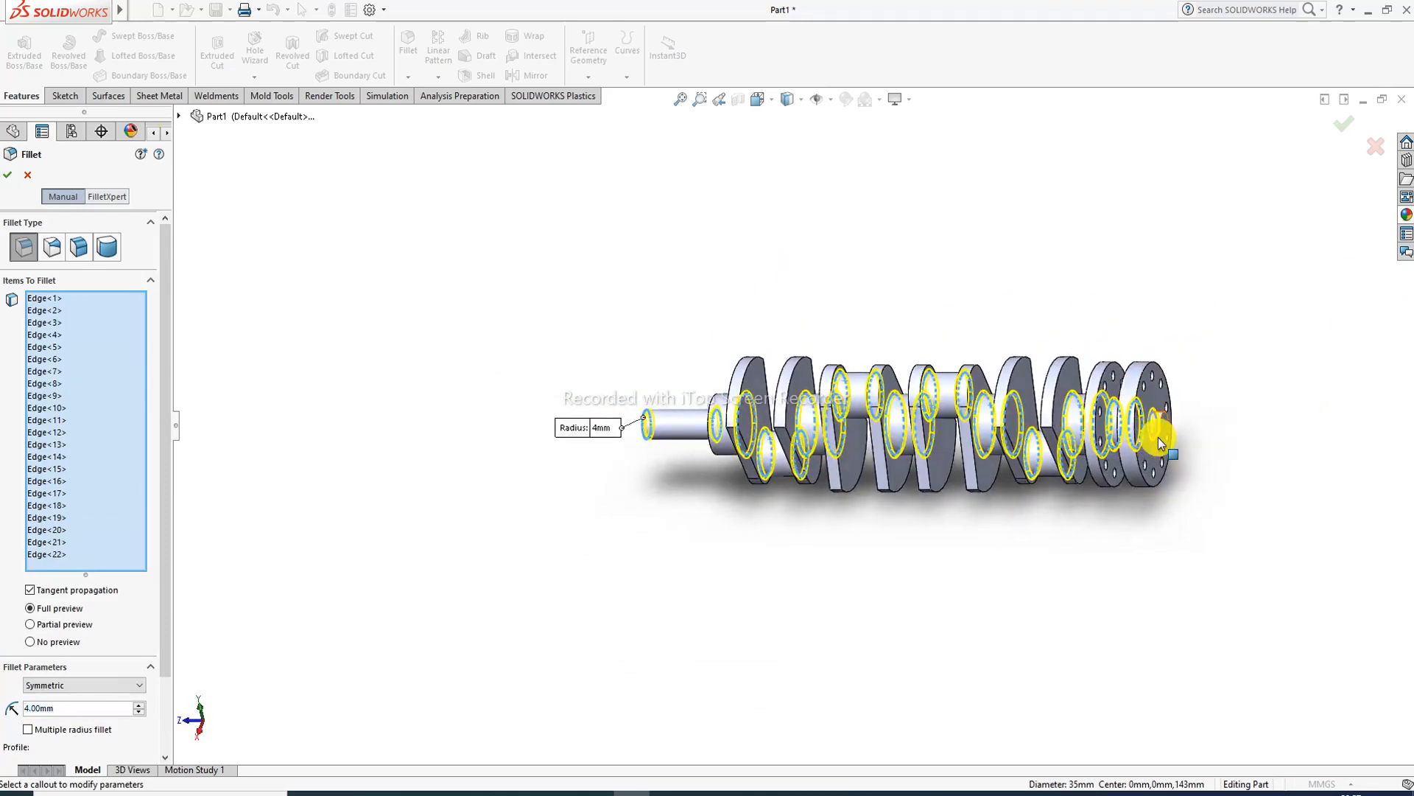
pyautogui.scroll(-5, 1112, 434)
pyautogui.click(939, 379)
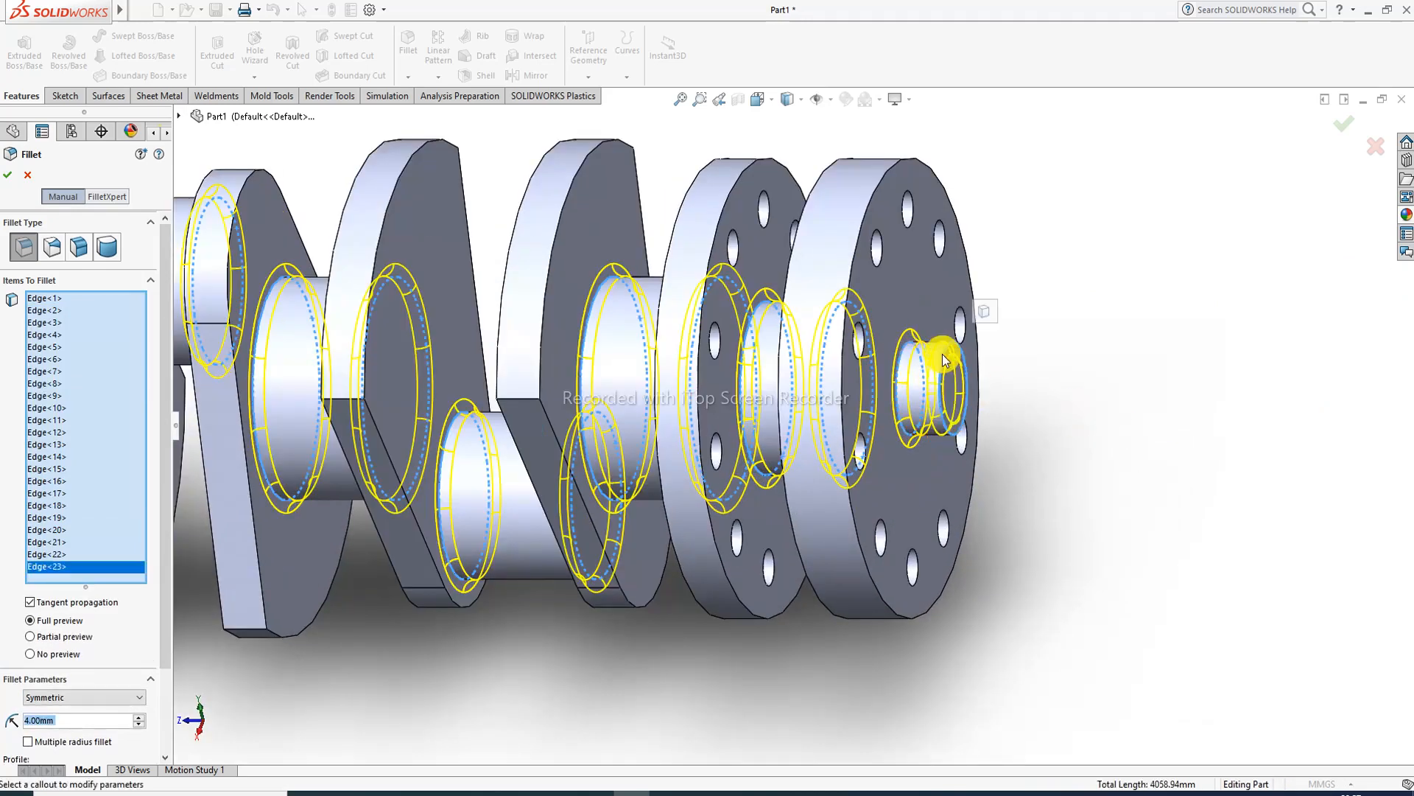
pyautogui.scroll(5, 947, 372)
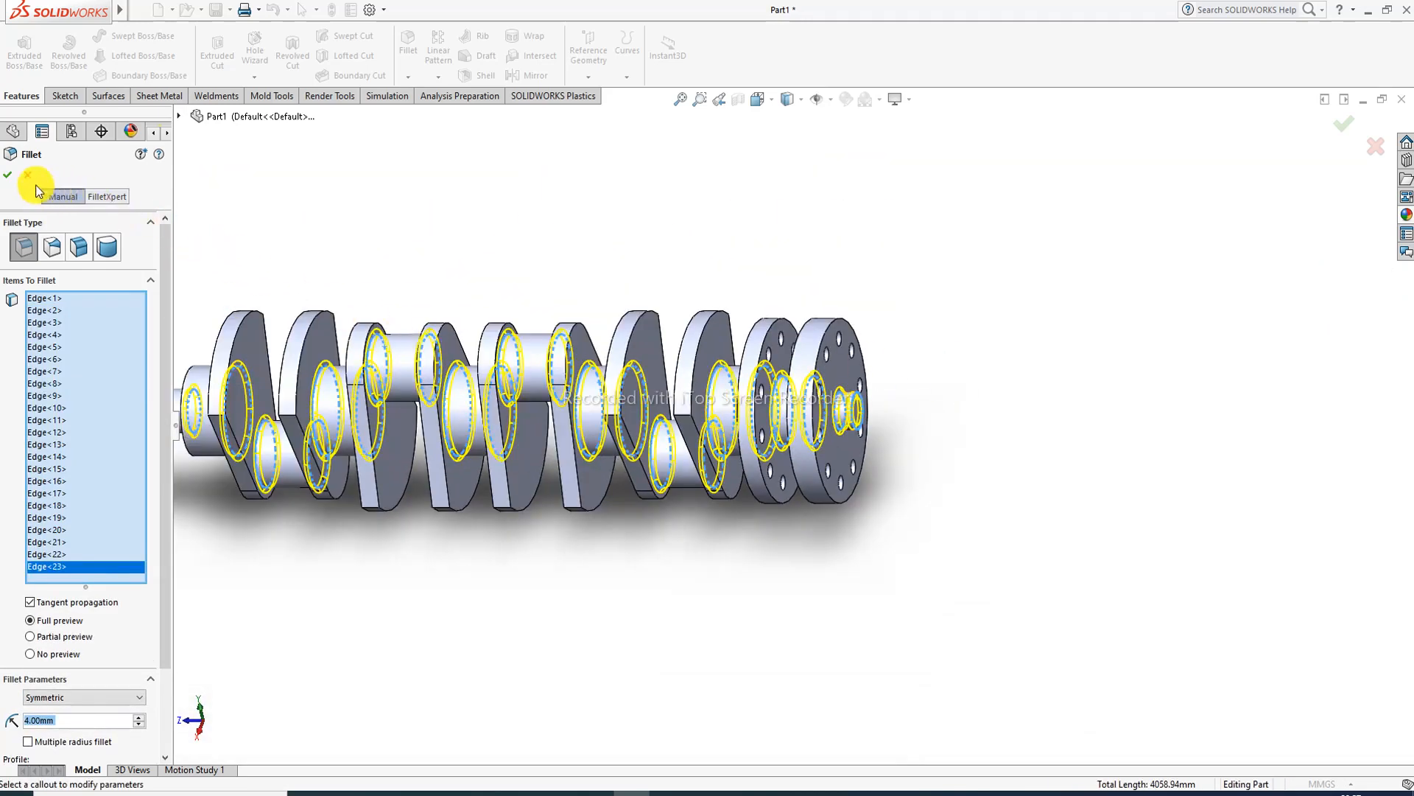
pyautogui.click(8, 175)
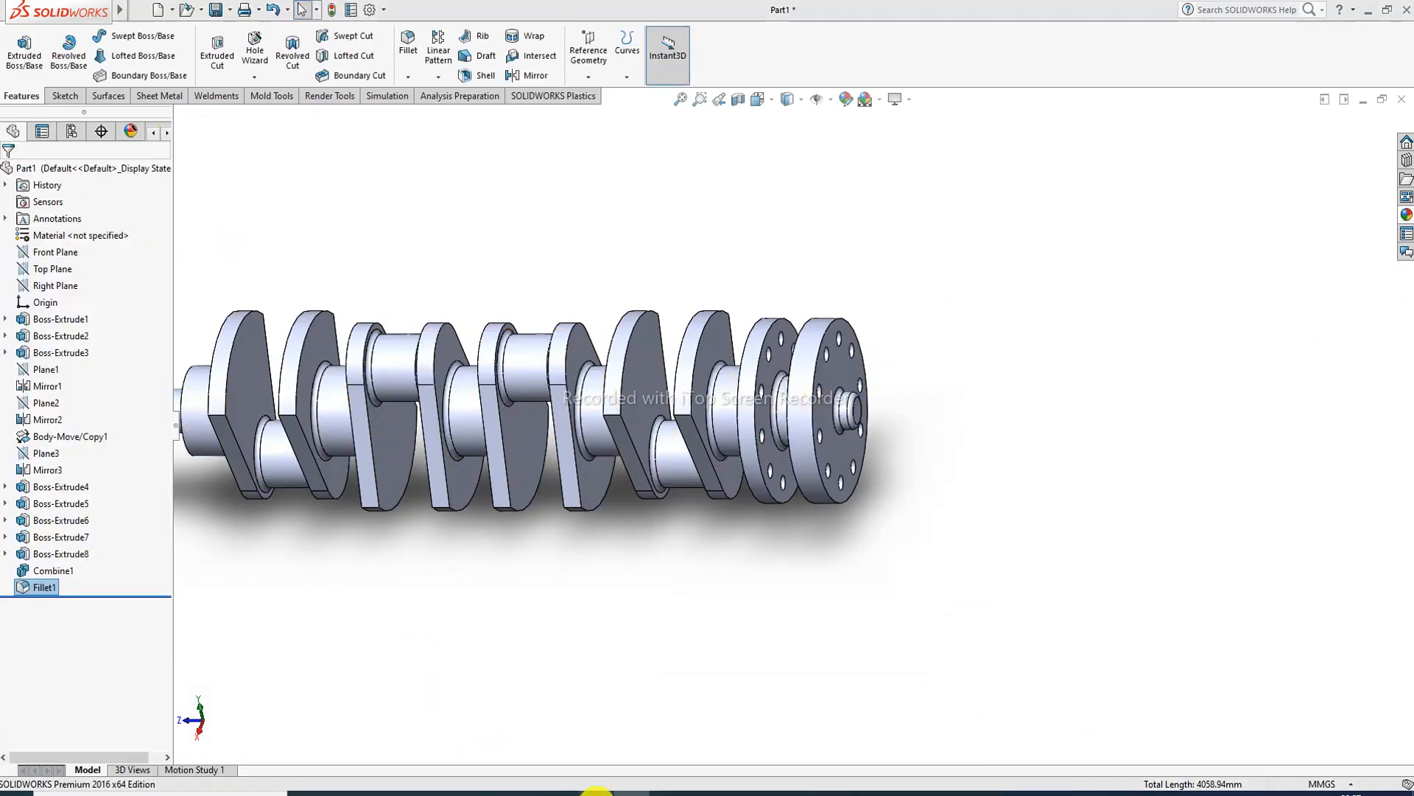
# - Check the part colour in the PDF drawing and apply a magenta appearance (RGB 255, 0, 255) to the whole crankshaft body
pyautogui.scroll(4, 663, 483)
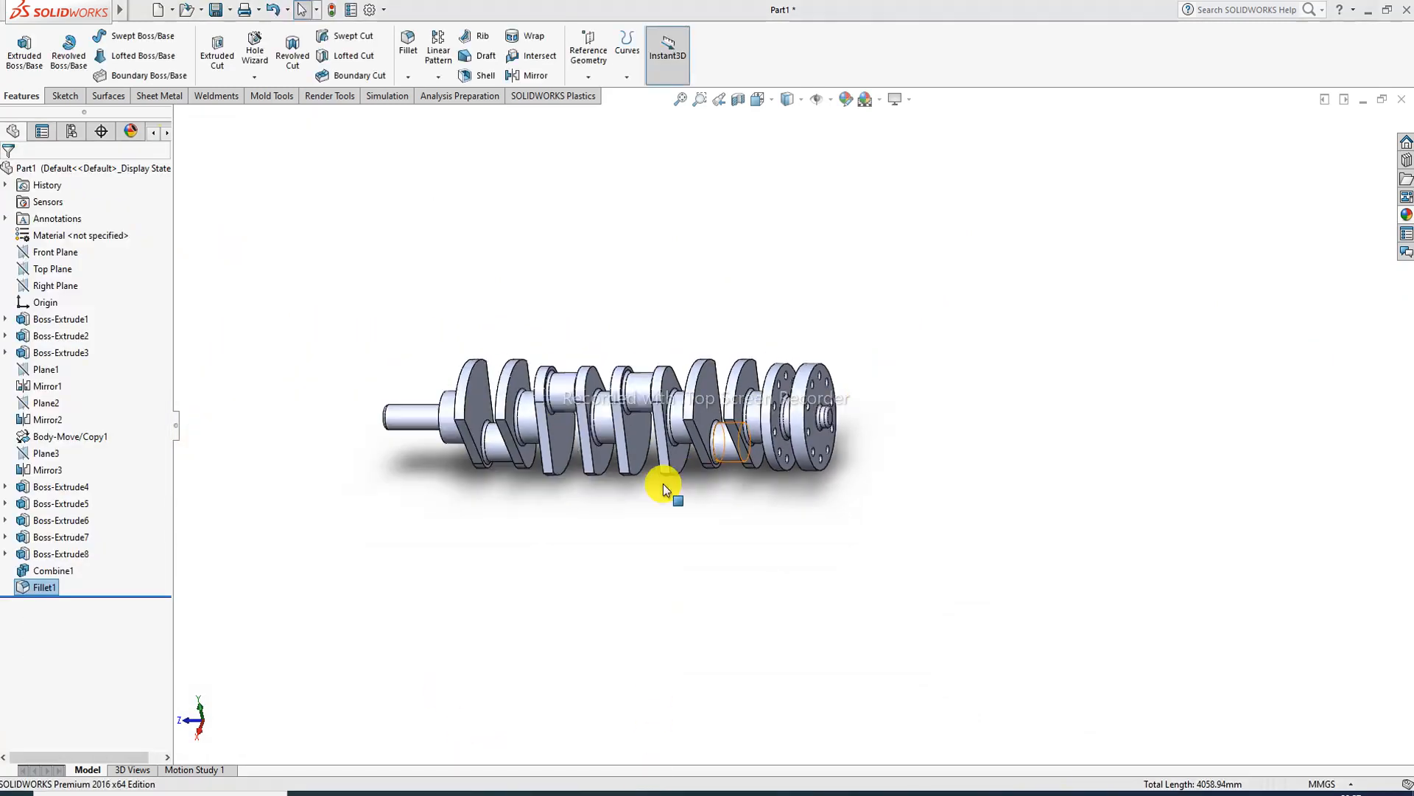
pyautogui.scroll(-3, 584, 453)
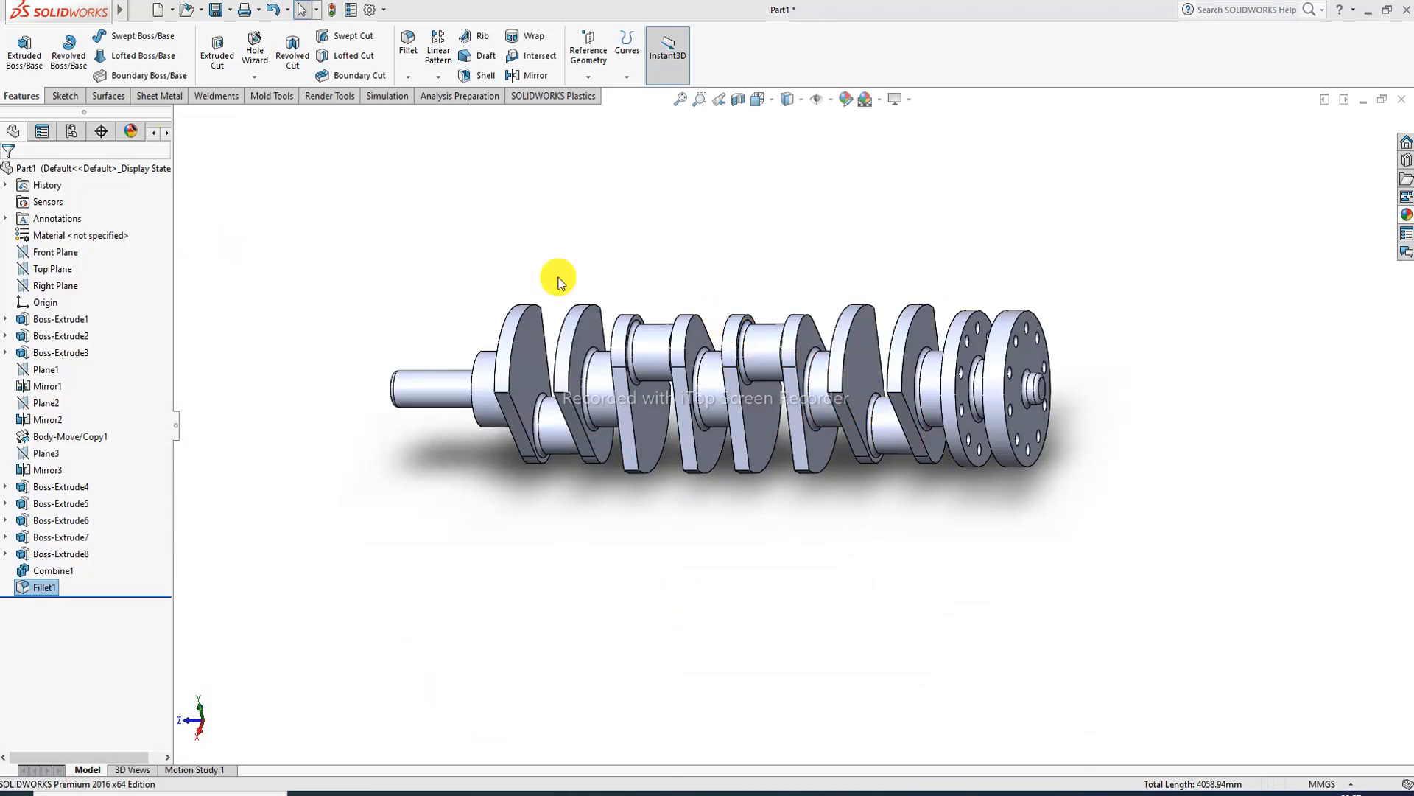
pyautogui.click(371, 793)
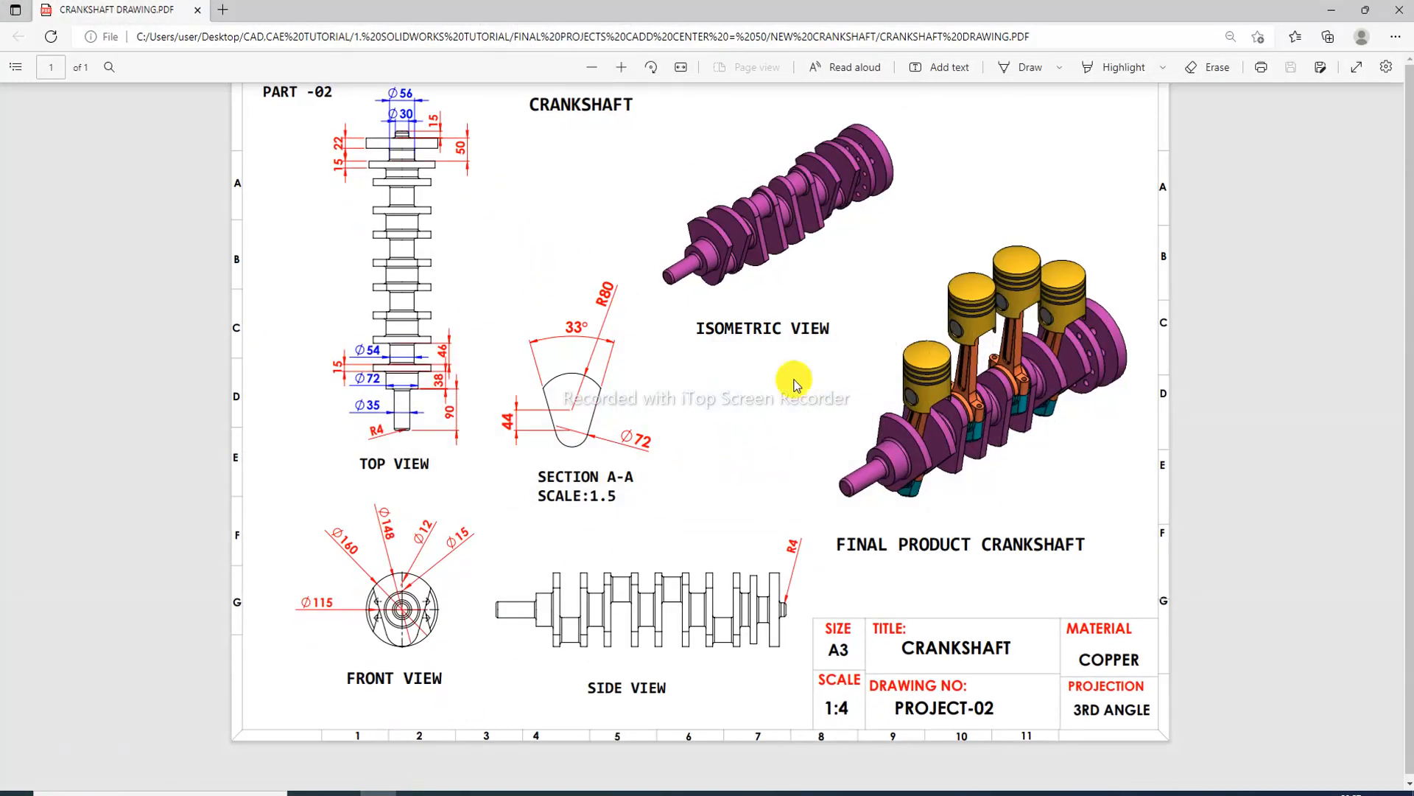
pyautogui.click(377, 793)
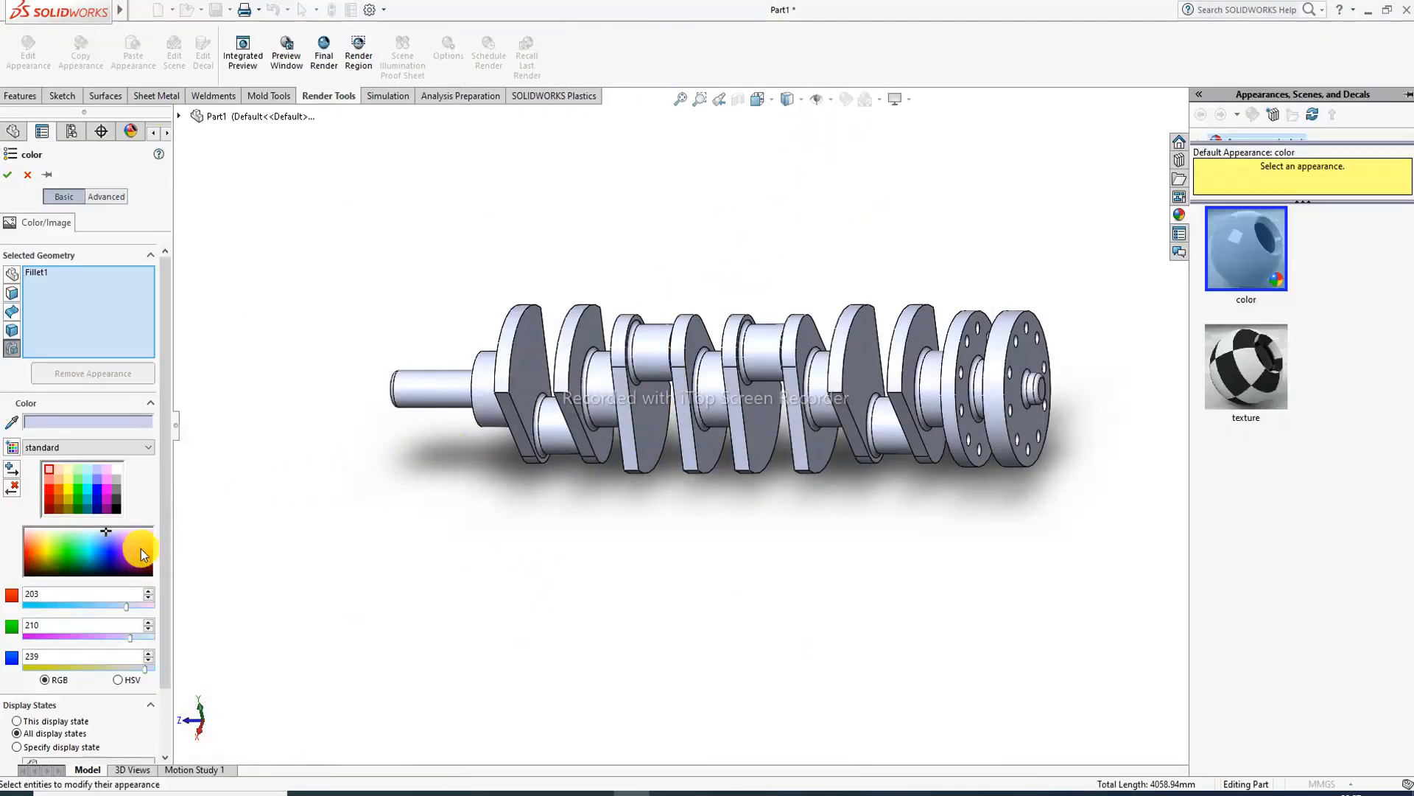
pyautogui.click(108, 492)
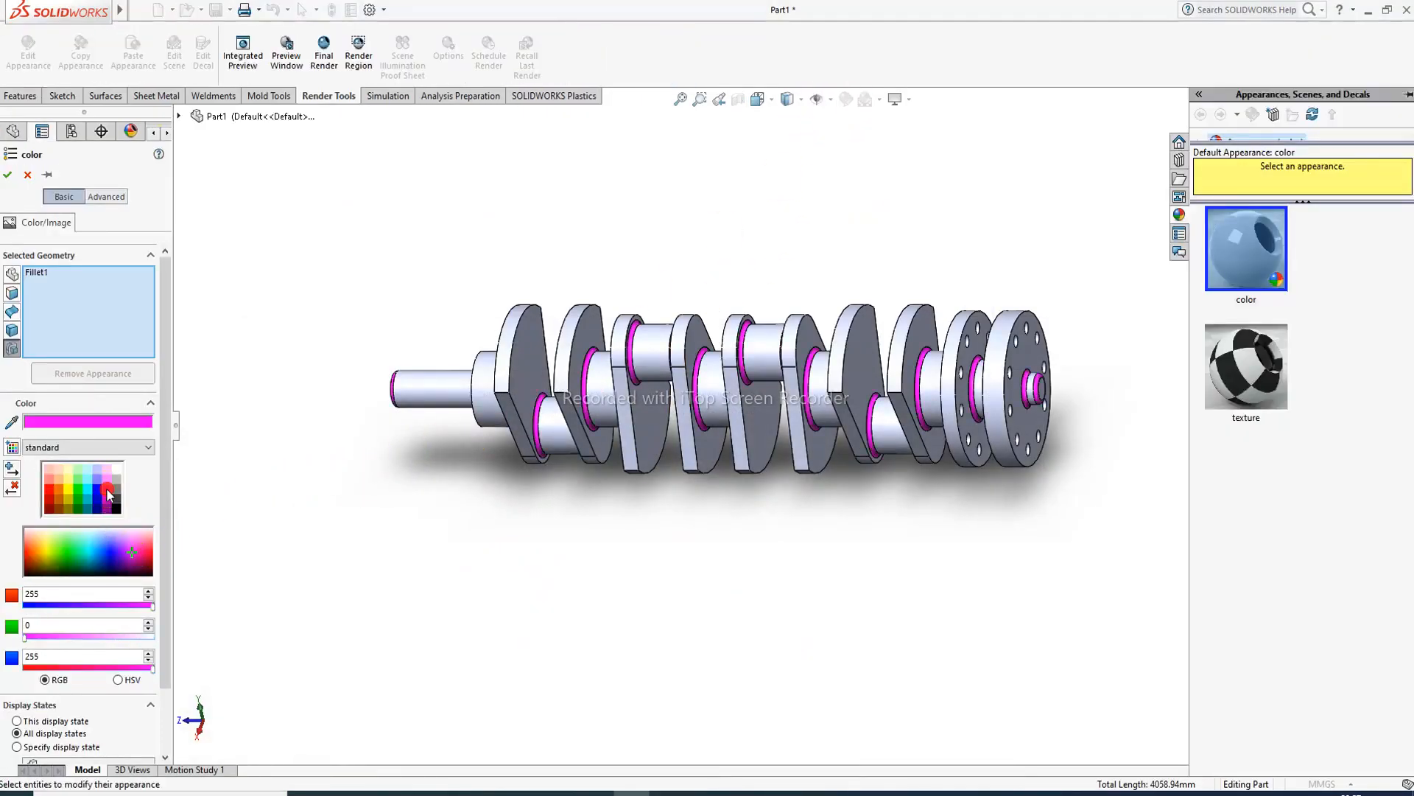
pyautogui.click(526, 373)
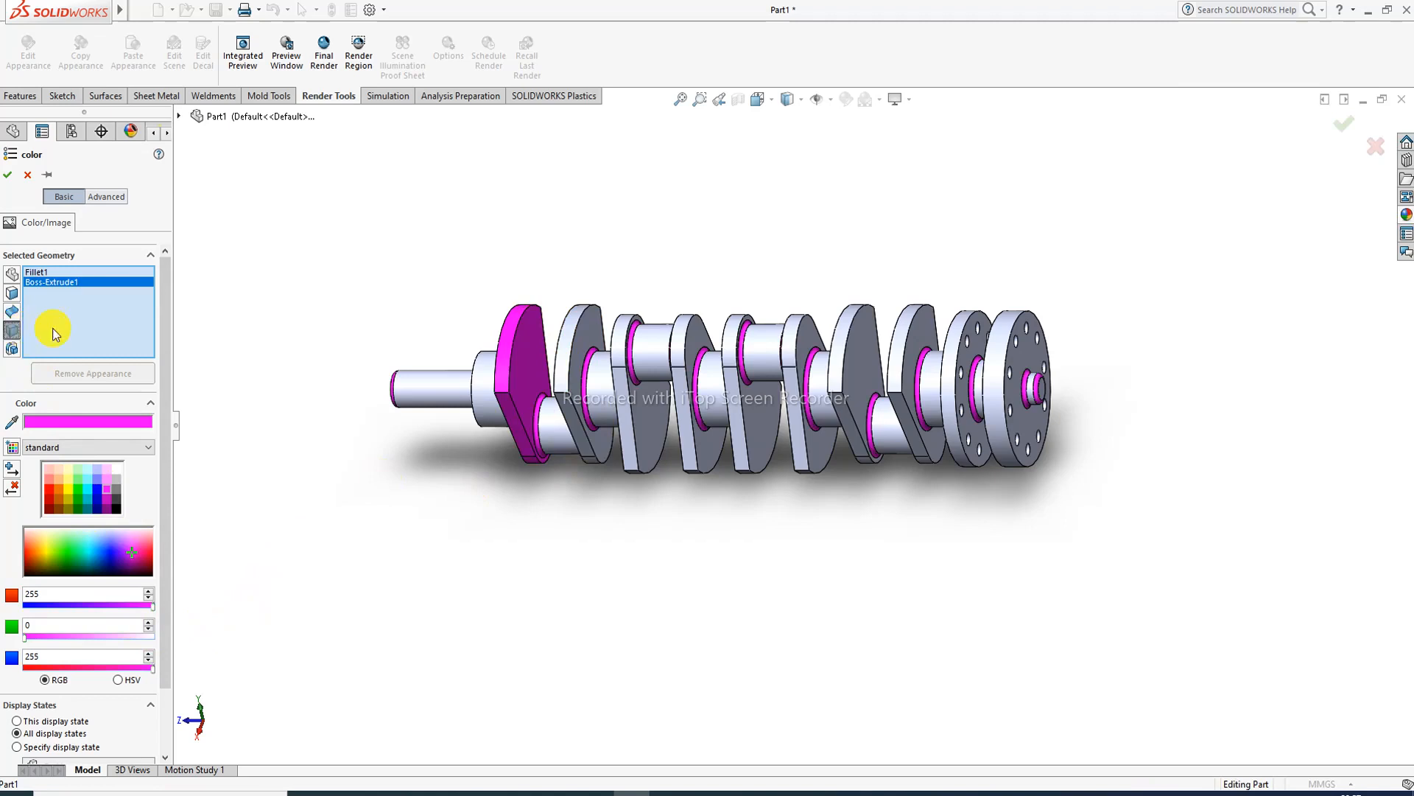
pyautogui.click(631, 372)
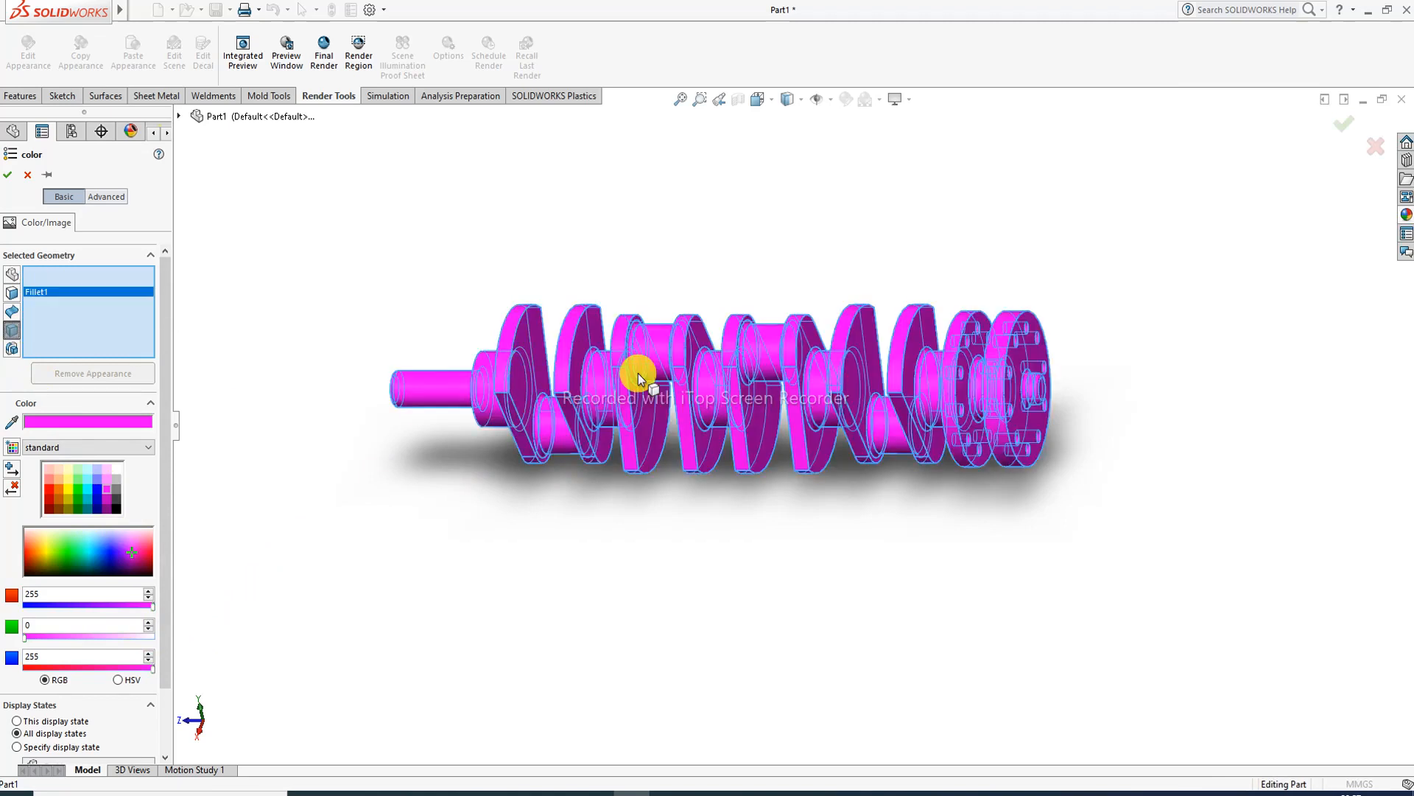
pyautogui.click(9, 177)
pyautogui.scroll(-2, 594, 383)
pyautogui.scroll(2, 613, 361)
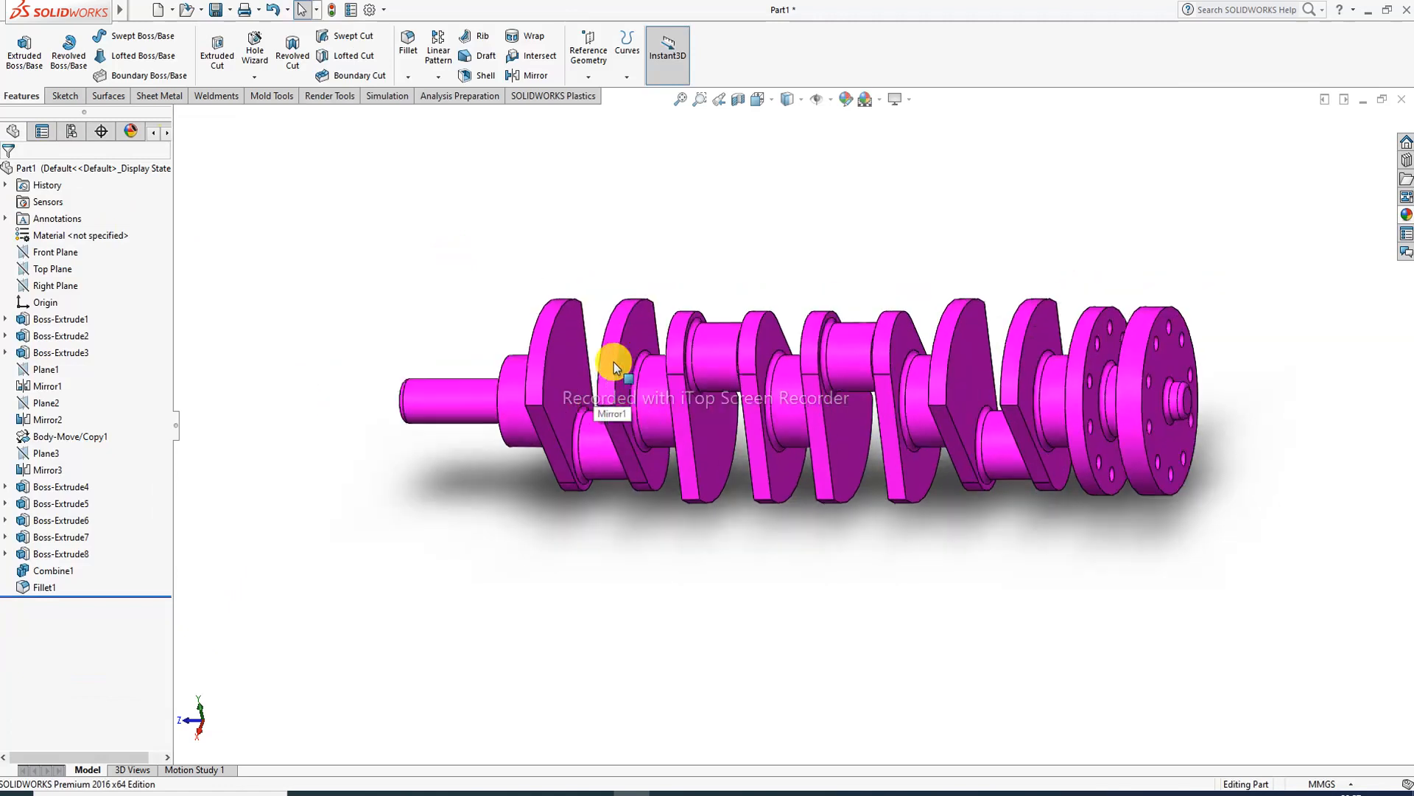